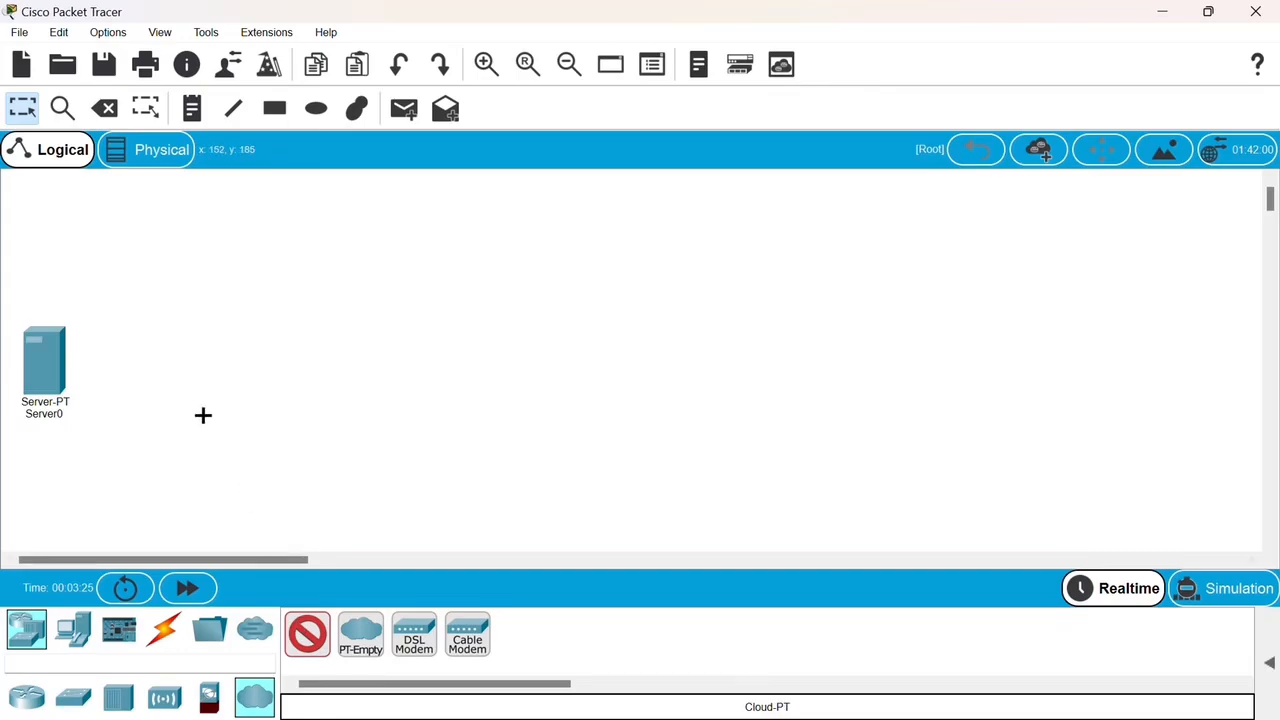
Place a PT-Cloud beside the server and a DSL modem beyond it, spaced along the same row
click(150, 367)
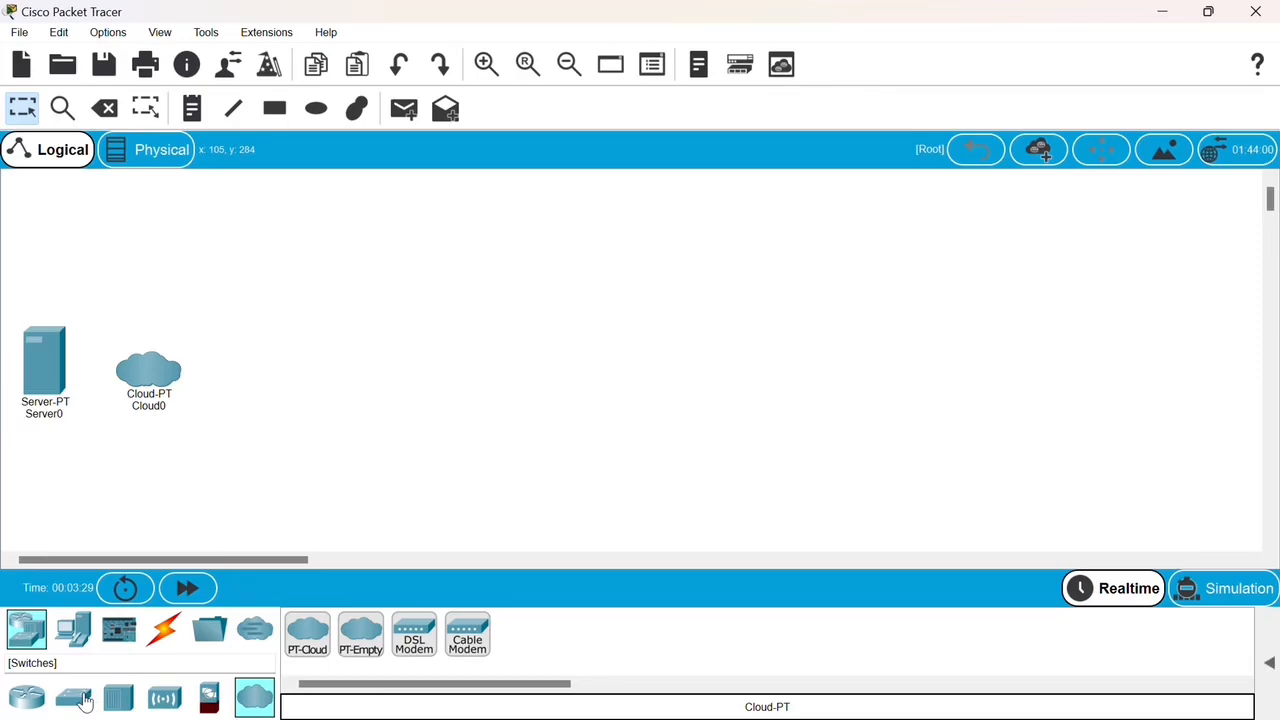
click(85, 703)
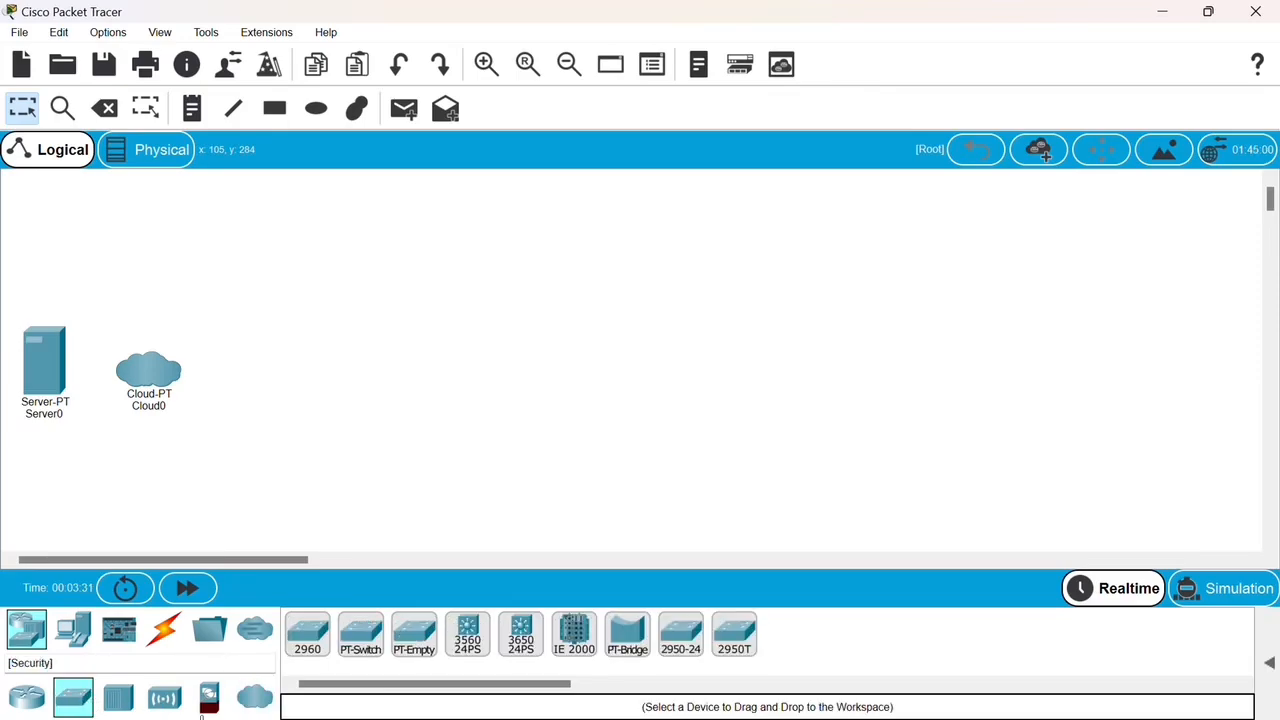
click(254, 697)
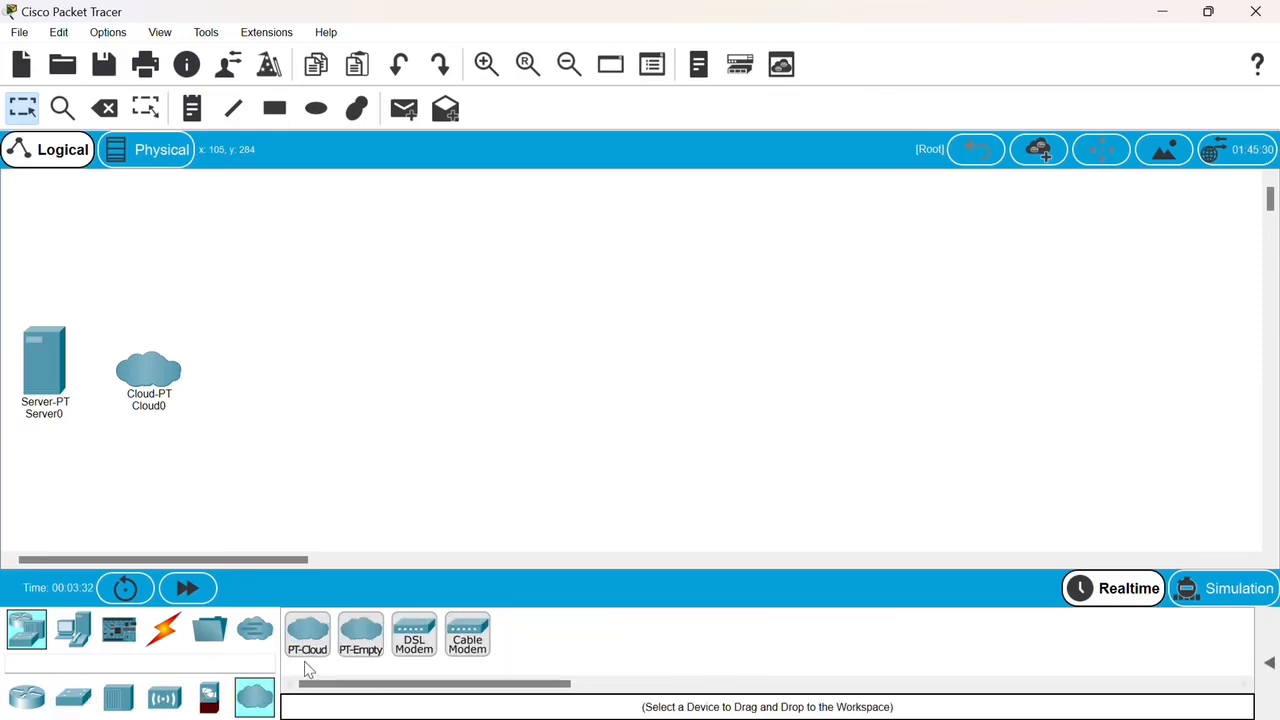
click(416, 641)
click(244, 383)
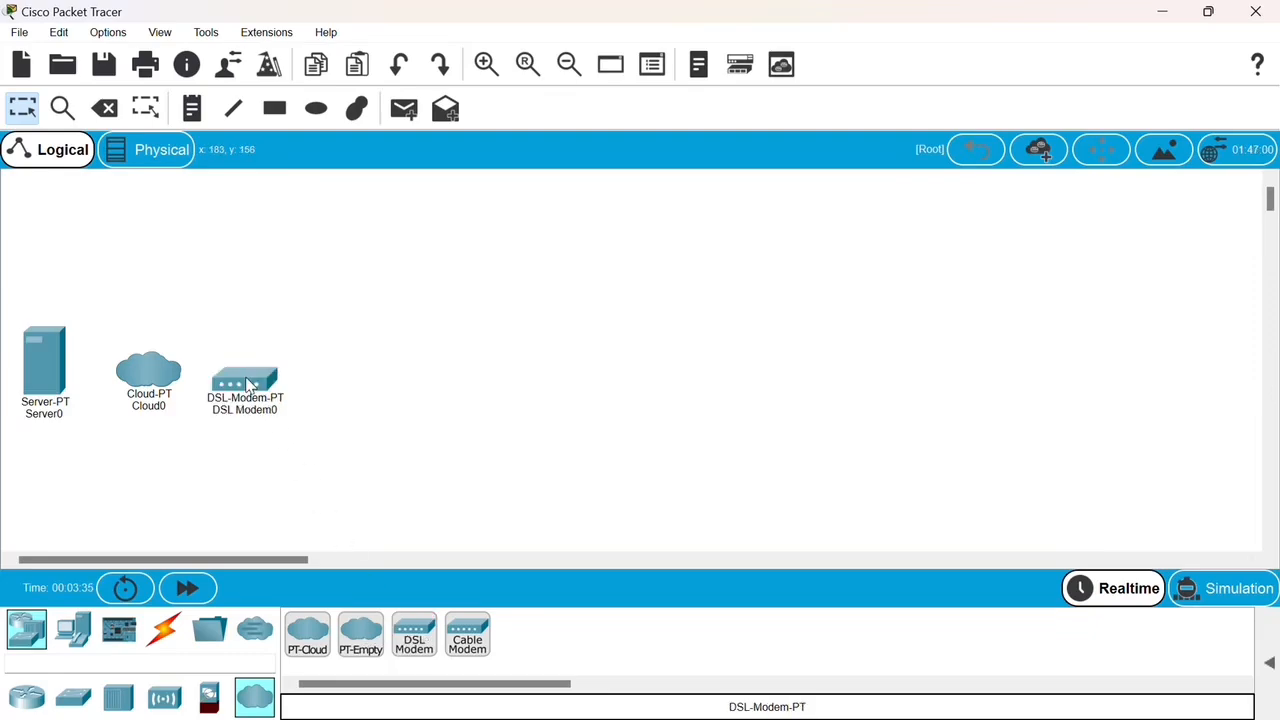
drag(248, 400, 271, 386)
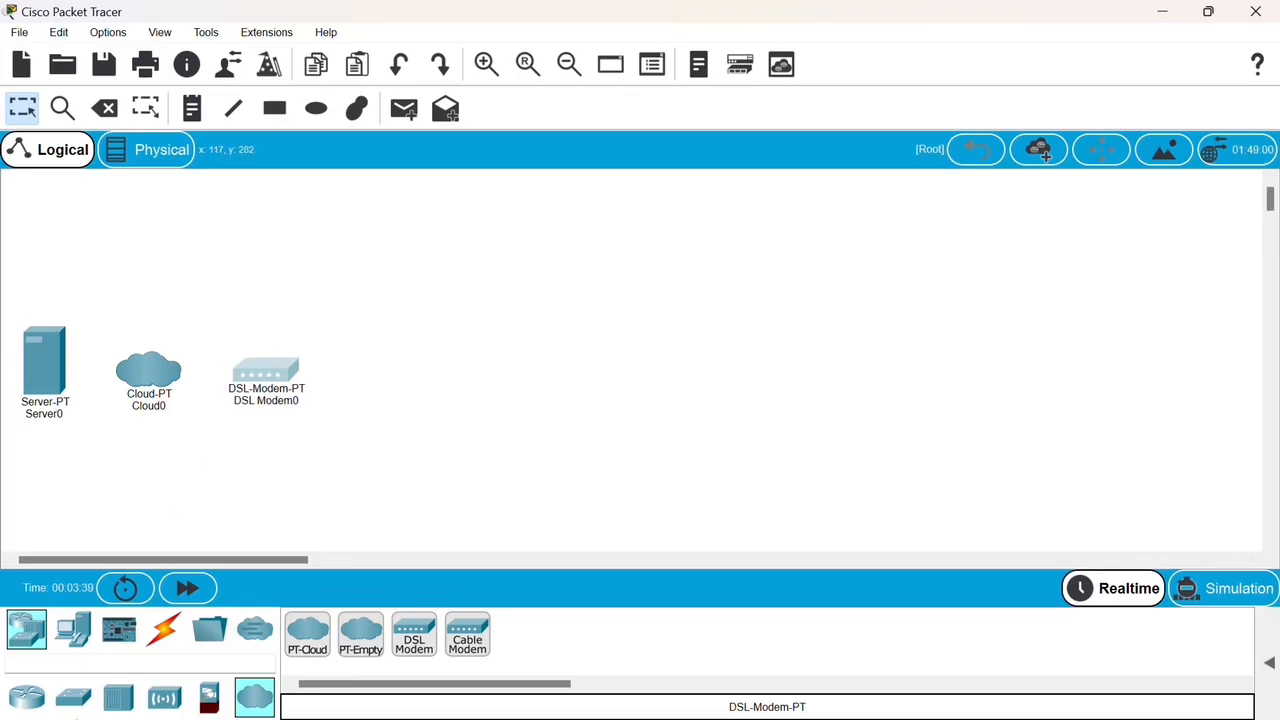
Add four PT-Switch devices in a row to the right of the DSL modem
click(68, 703)
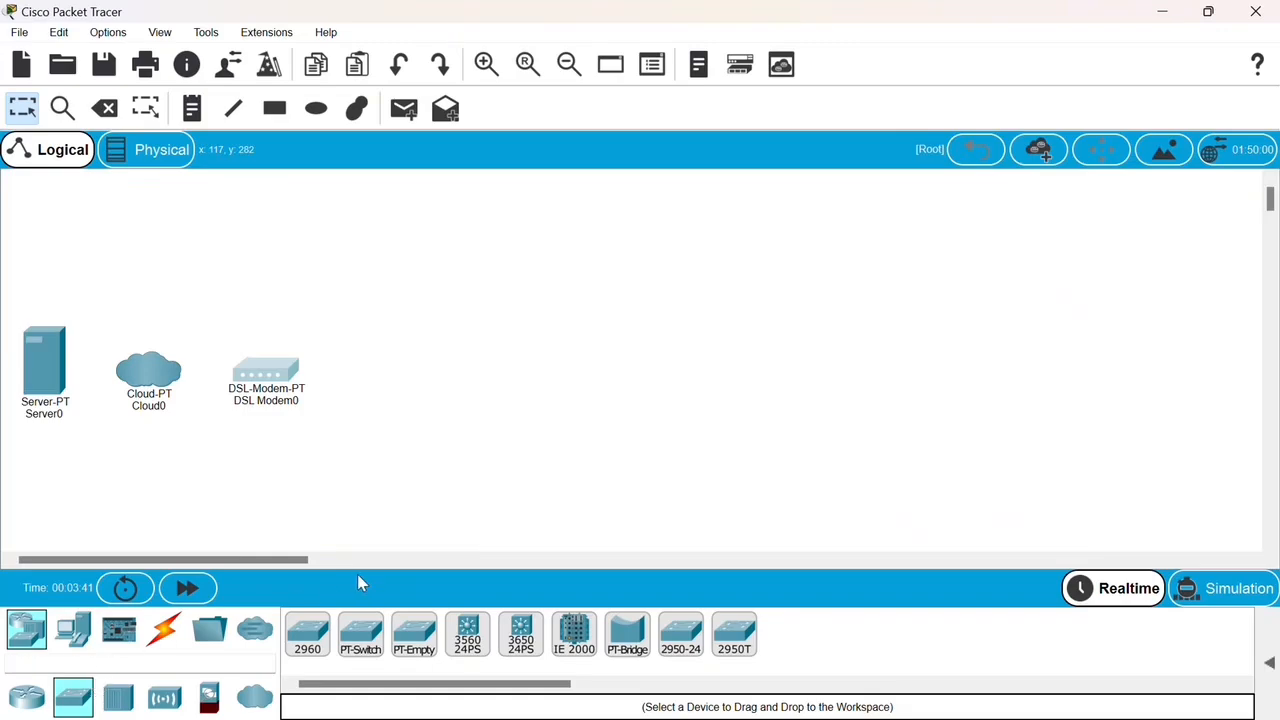
click(362, 645)
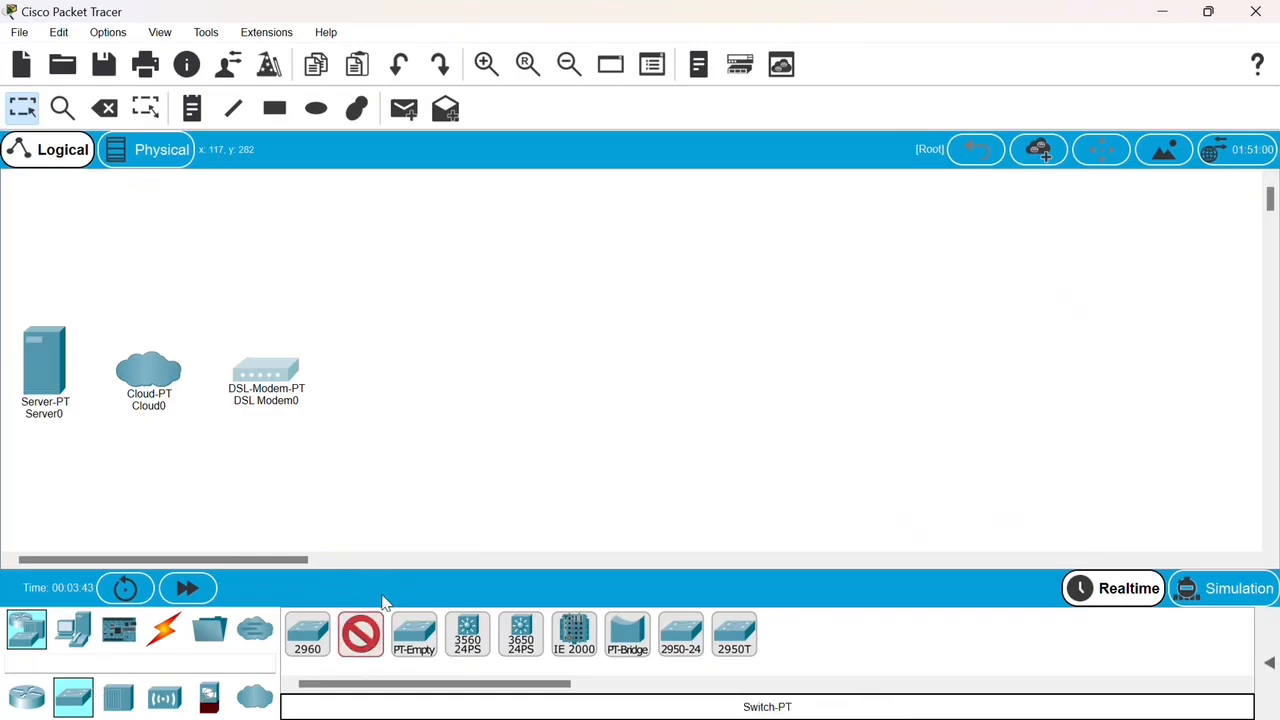
click(390, 374)
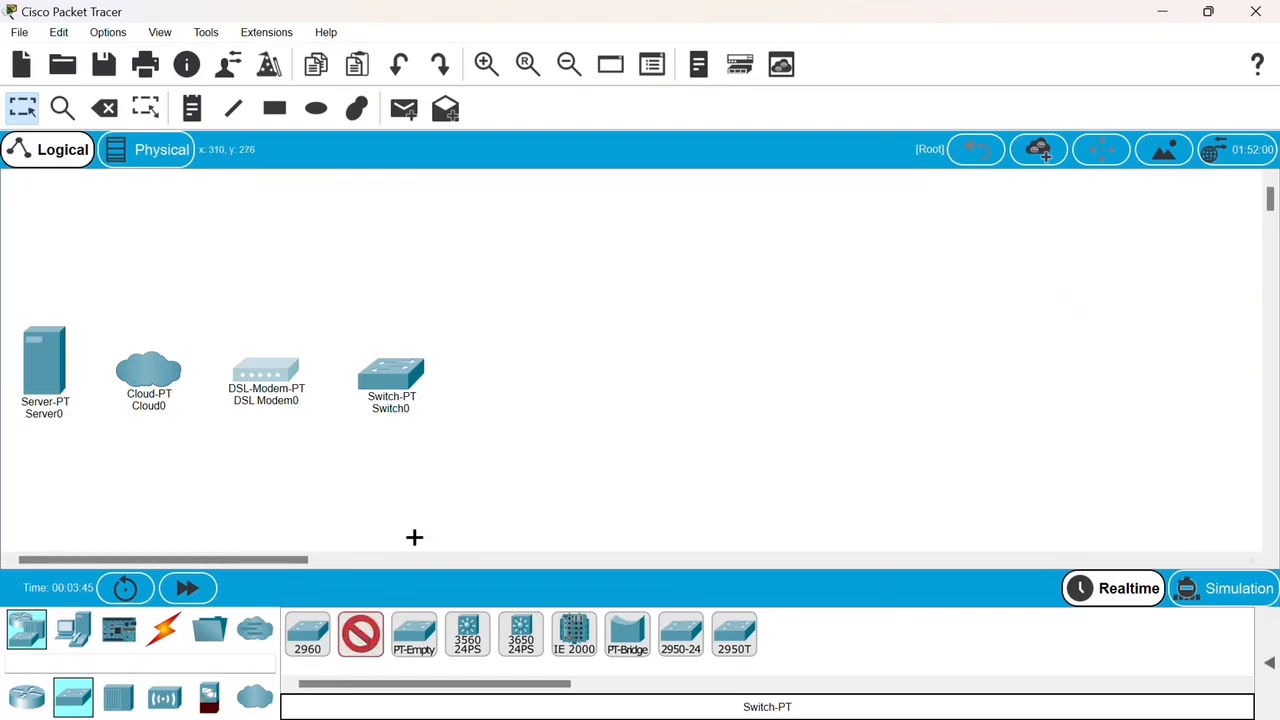
click(496, 377)
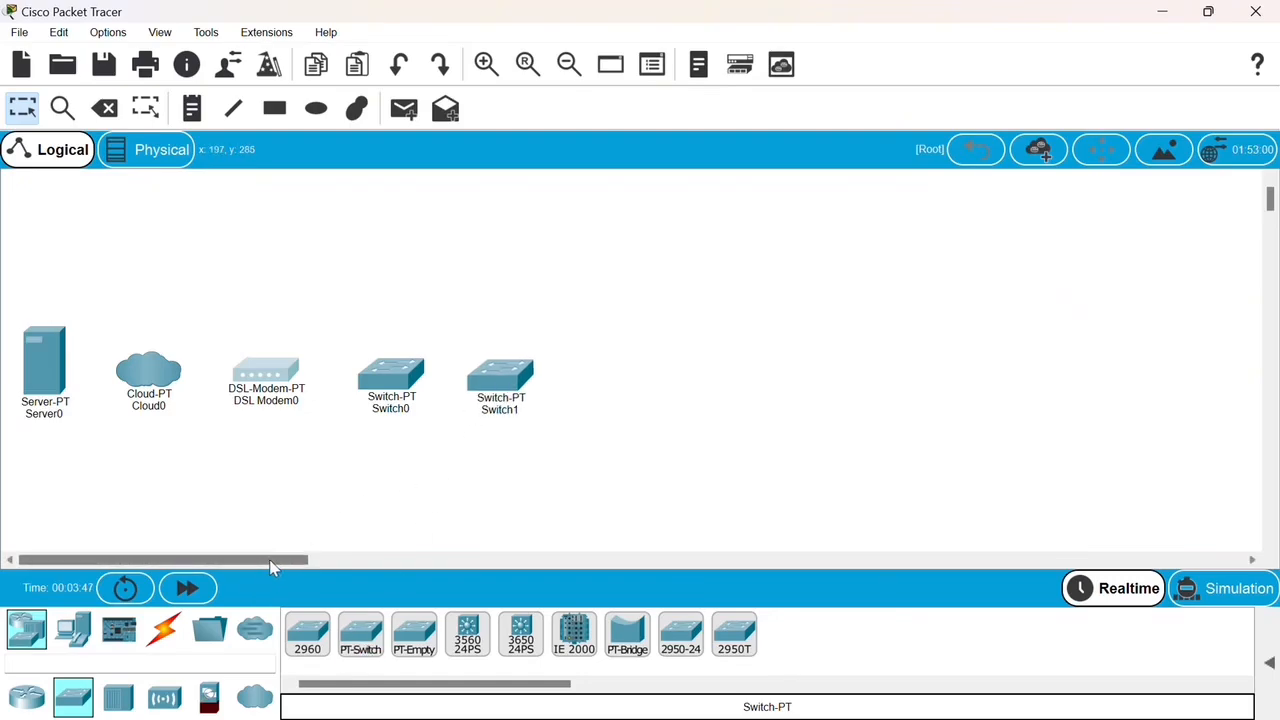
drag(276, 560, 326, 560)
click(361, 635)
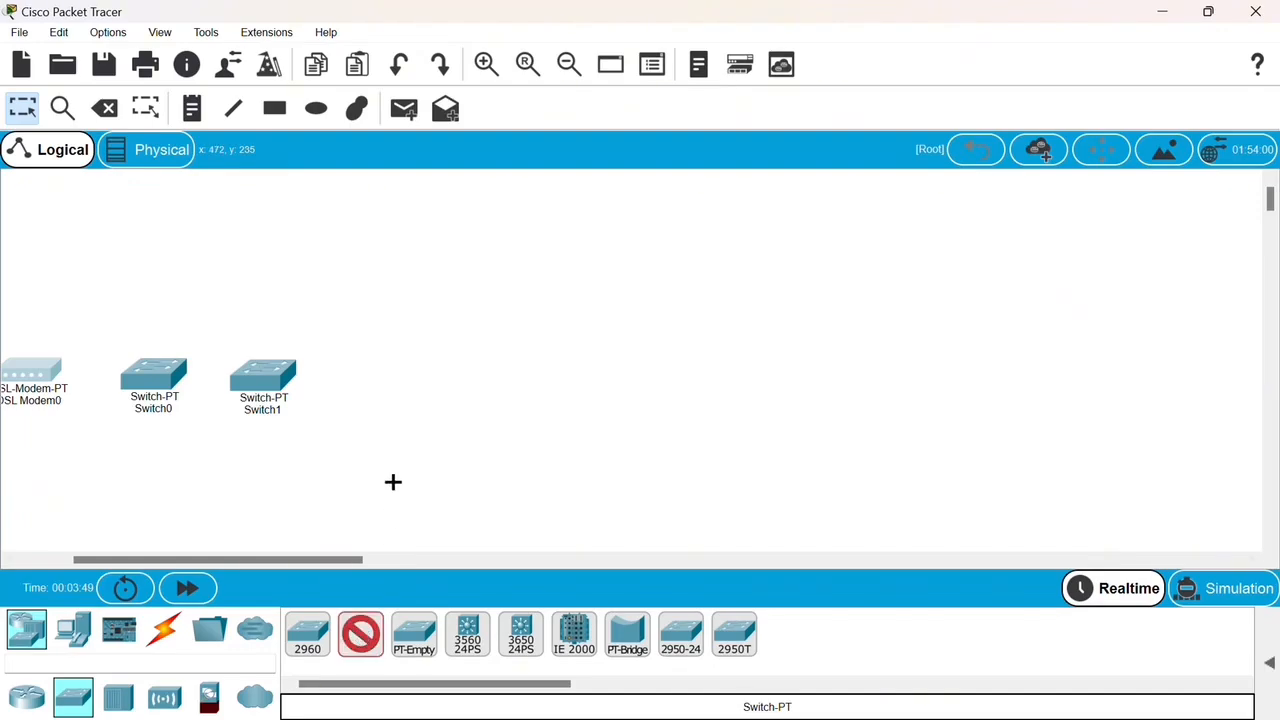
click(381, 390)
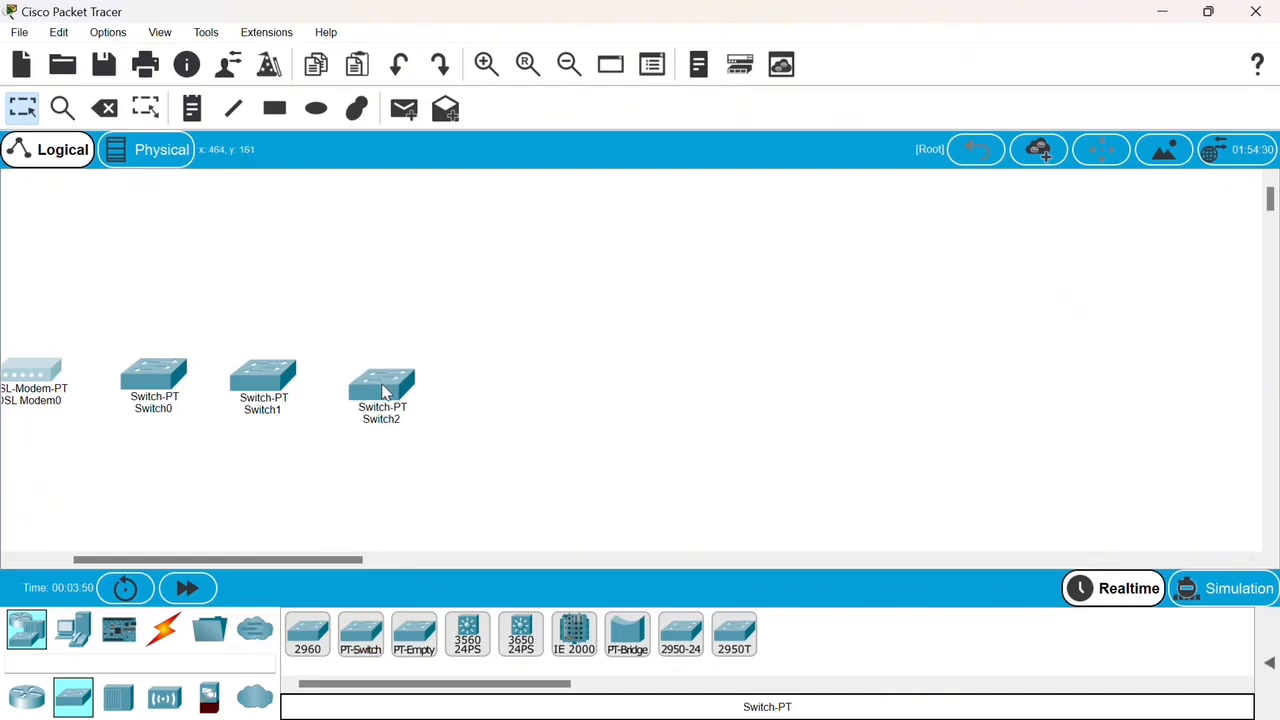
click(361, 640)
click(504, 377)
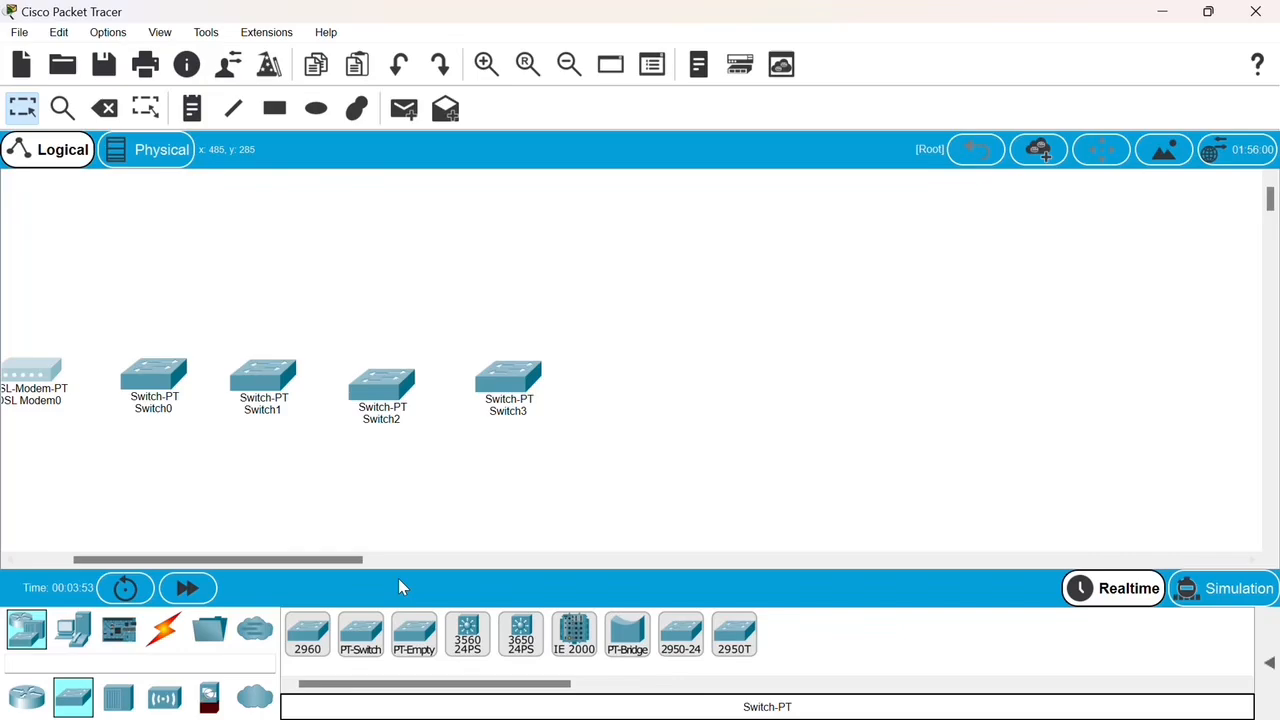
Extend the row with six more PT-Switch devices, for ten switches in total
click(375, 643)
click(616, 380)
click(361, 640)
click(719, 382)
click(361, 640)
click(821, 380)
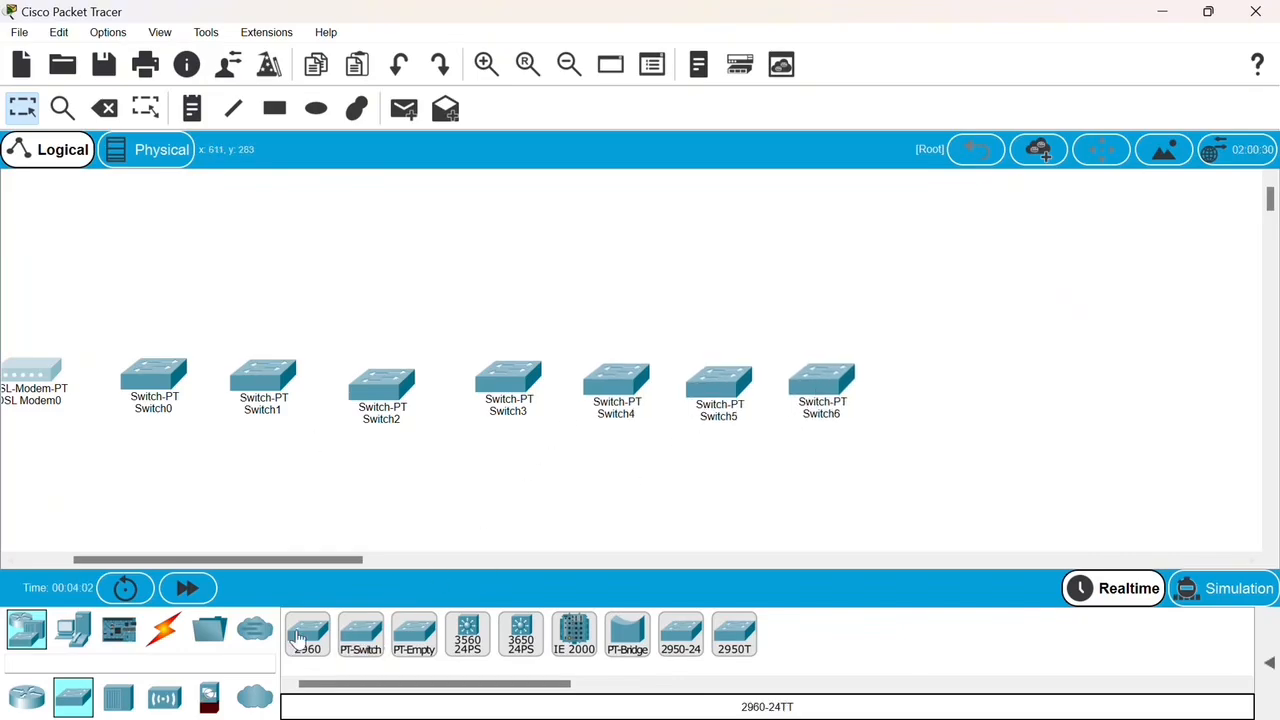
click(361, 640)
click(930, 376)
click(361, 640)
click(724, 391)
mouse_move(336, 561)
mouse_down()
mouse_move(408, 561)
mouse_move(315, 561)
mouse_up()
click(365, 640)
click(836, 392)
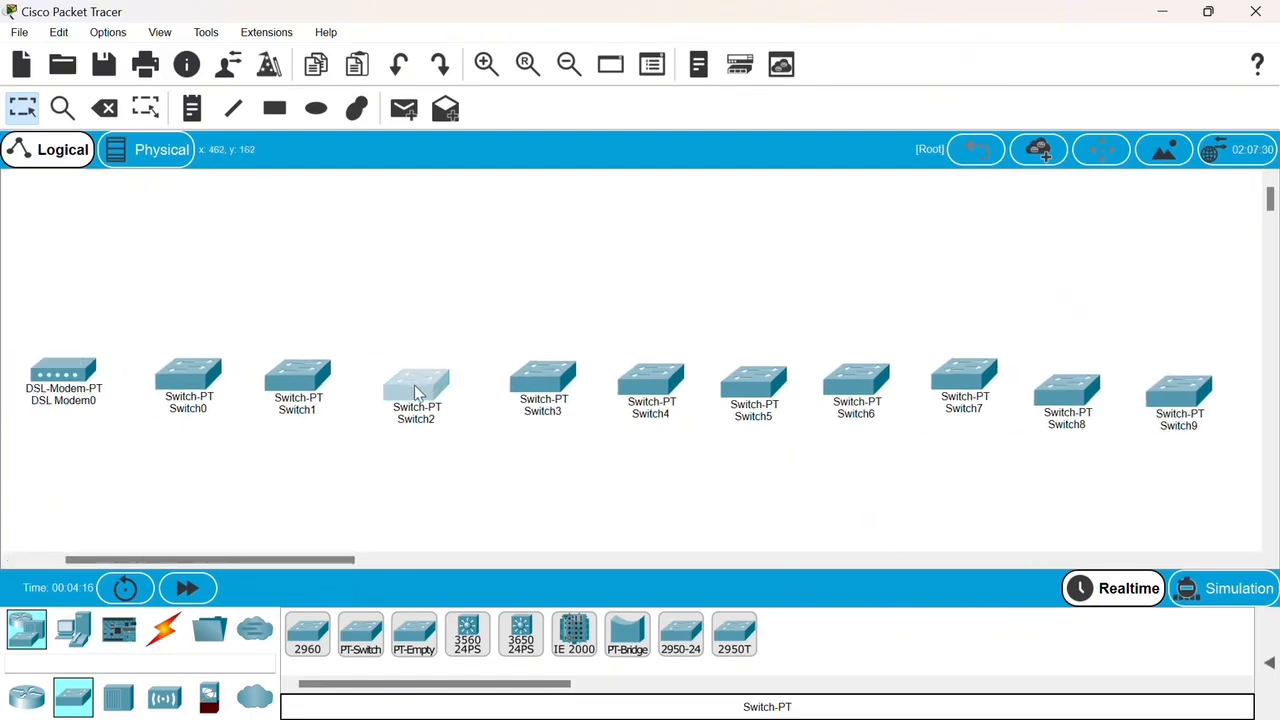
Reposition Switch2 through Switch8 so they are evenly spaced and level with the first two switches
drag(414, 385, 410, 377)
drag(540, 377, 521, 379)
drag(649, 383, 629, 383)
drag(767, 371, 757, 369)
drag(857, 372, 855, 375)
drag(977, 369, 981, 379)
drag(1062, 394, 1073, 386)
Fine-tune the positions of Switch4 through Switch9 to even out the far half of the row
drag(332, 561, 359, 561)
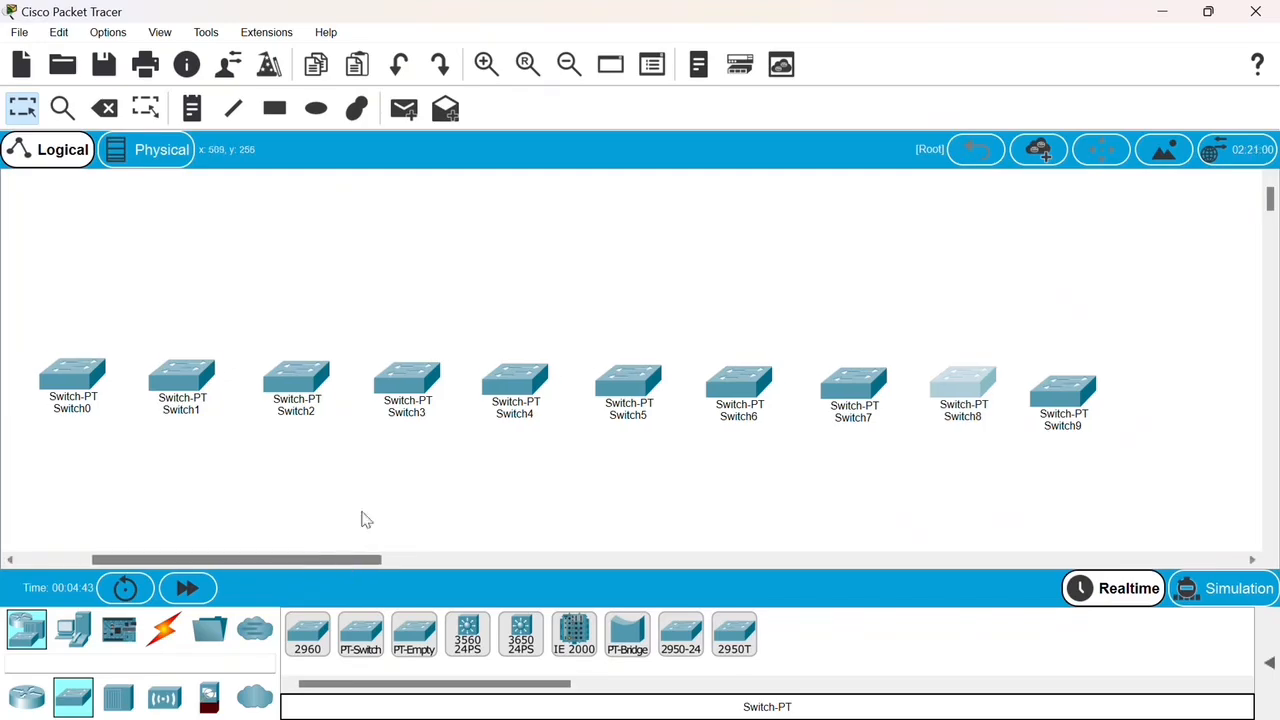
drag(627, 381, 633, 379)
drag(507, 375, 513, 378)
drag(635, 376, 636, 381)
drag(738, 380, 745, 384)
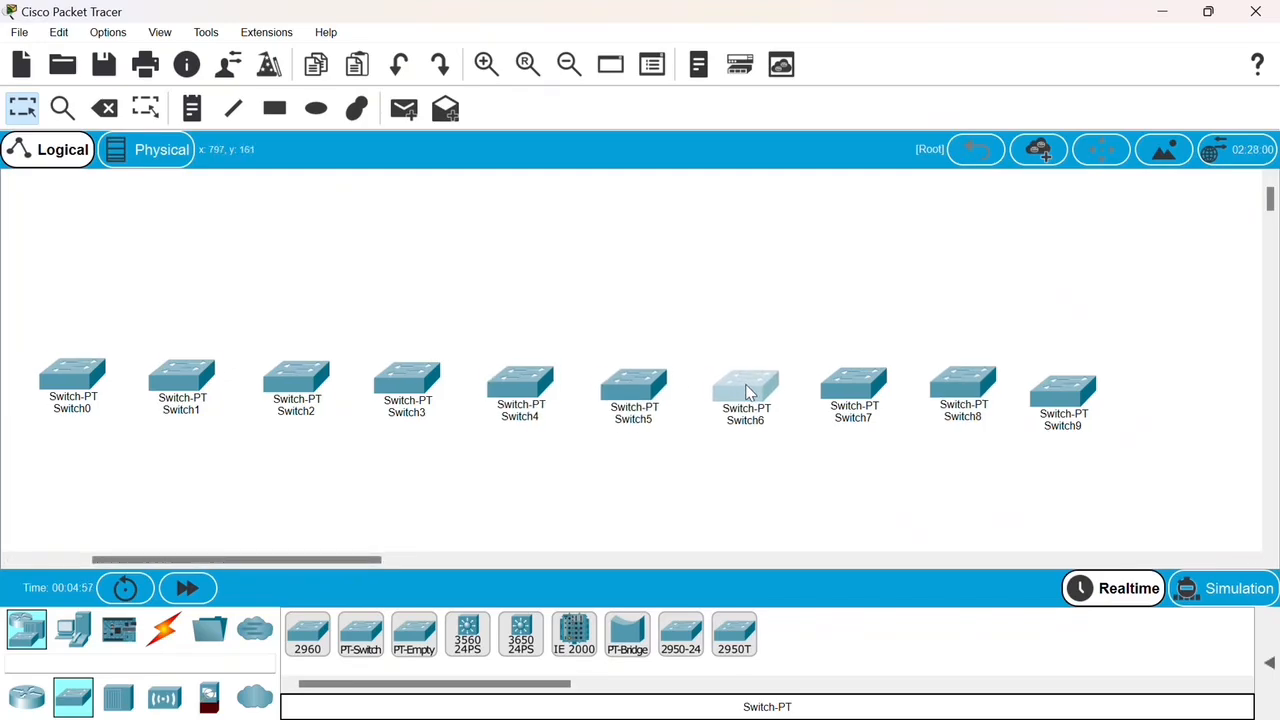
drag(510, 386, 508, 380)
drag(637, 386, 637, 380)
drag(359, 562, 383, 562)
drag(641, 387, 641, 380)
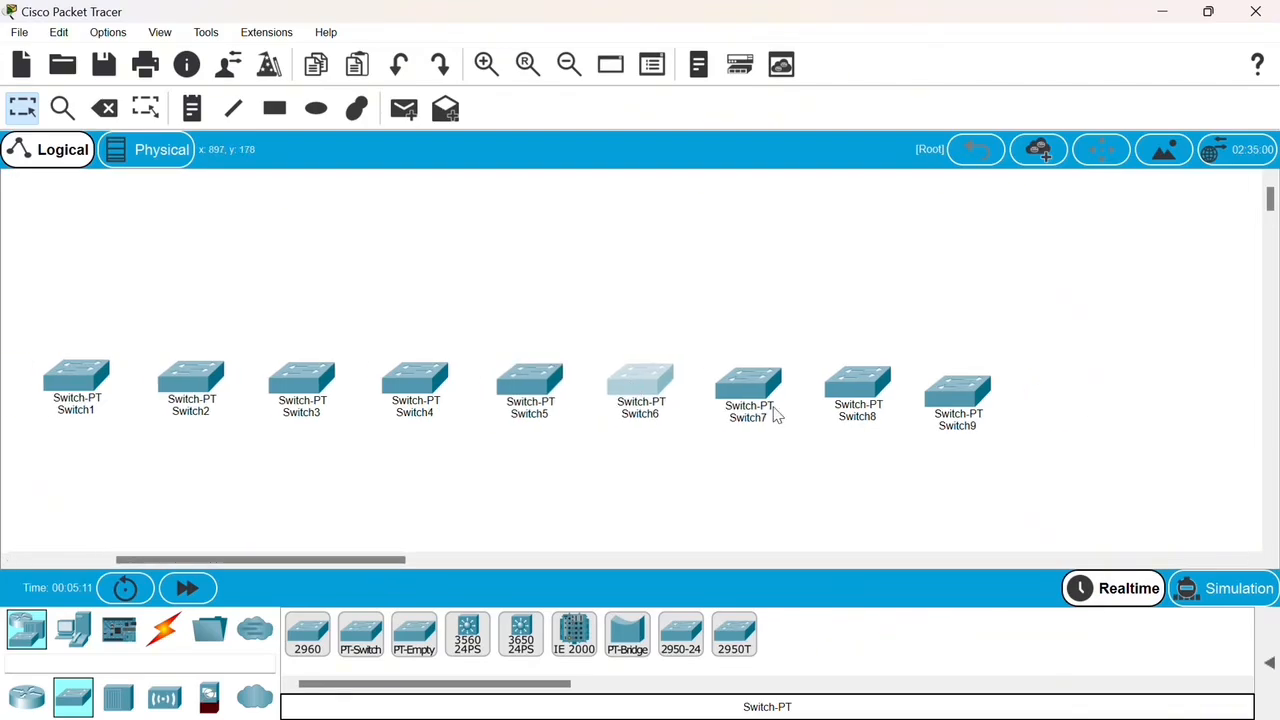
drag(754, 393, 751, 390)
drag(862, 389, 858, 390)
drag(968, 391, 969, 383)
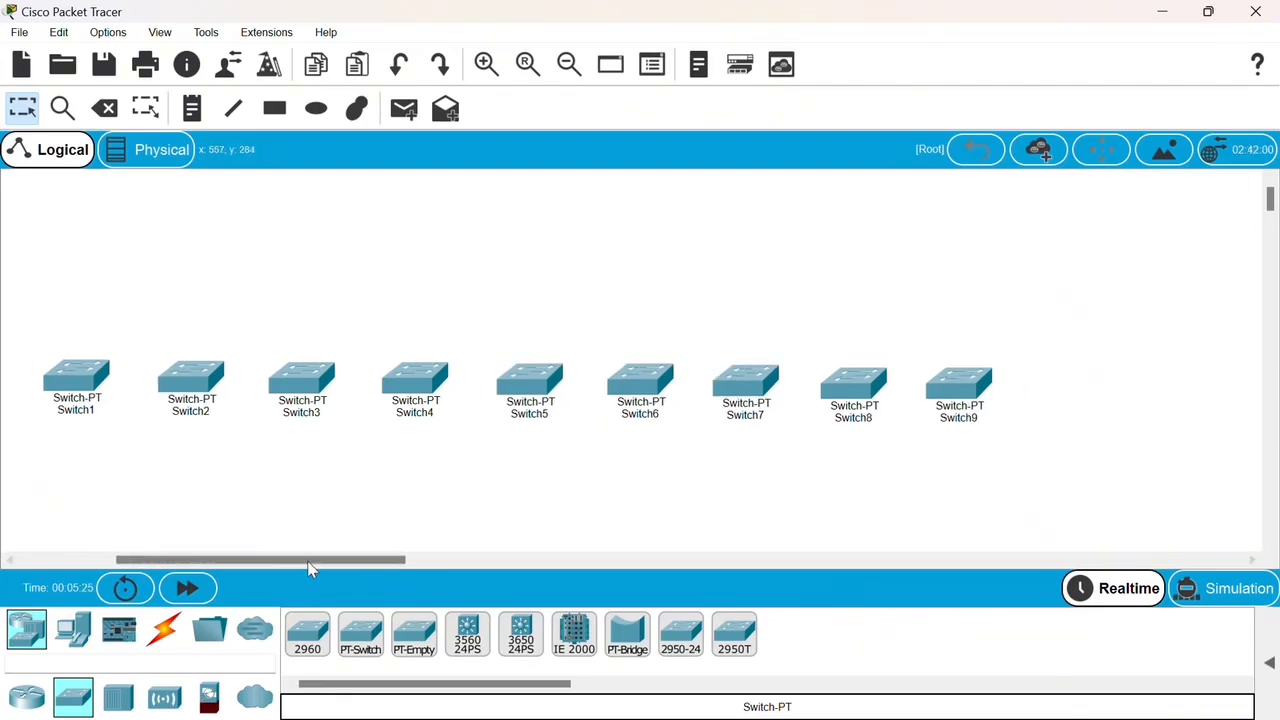
Connect Server0 to Cloud0 and Cloud0 to DSL Modem0 using the automatically chosen connection type
drag(309, 561, 211, 561)
click(163, 628)
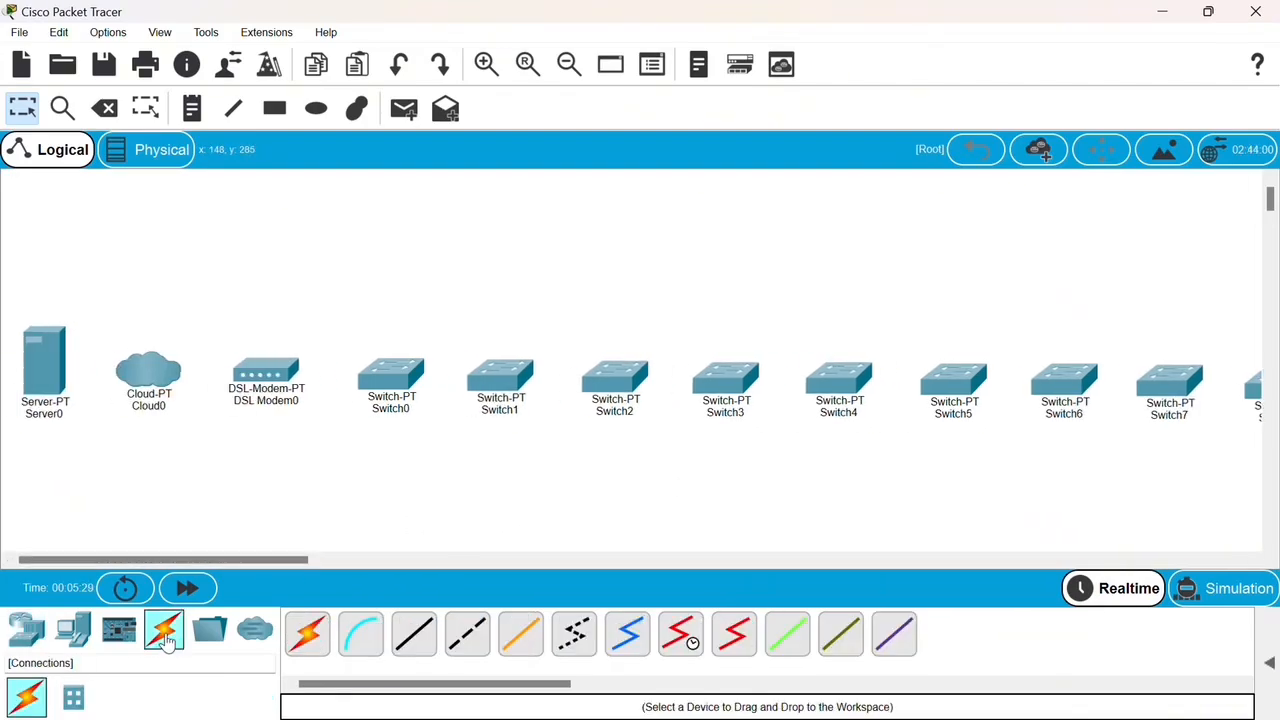
click(309, 636)
click(47, 372)
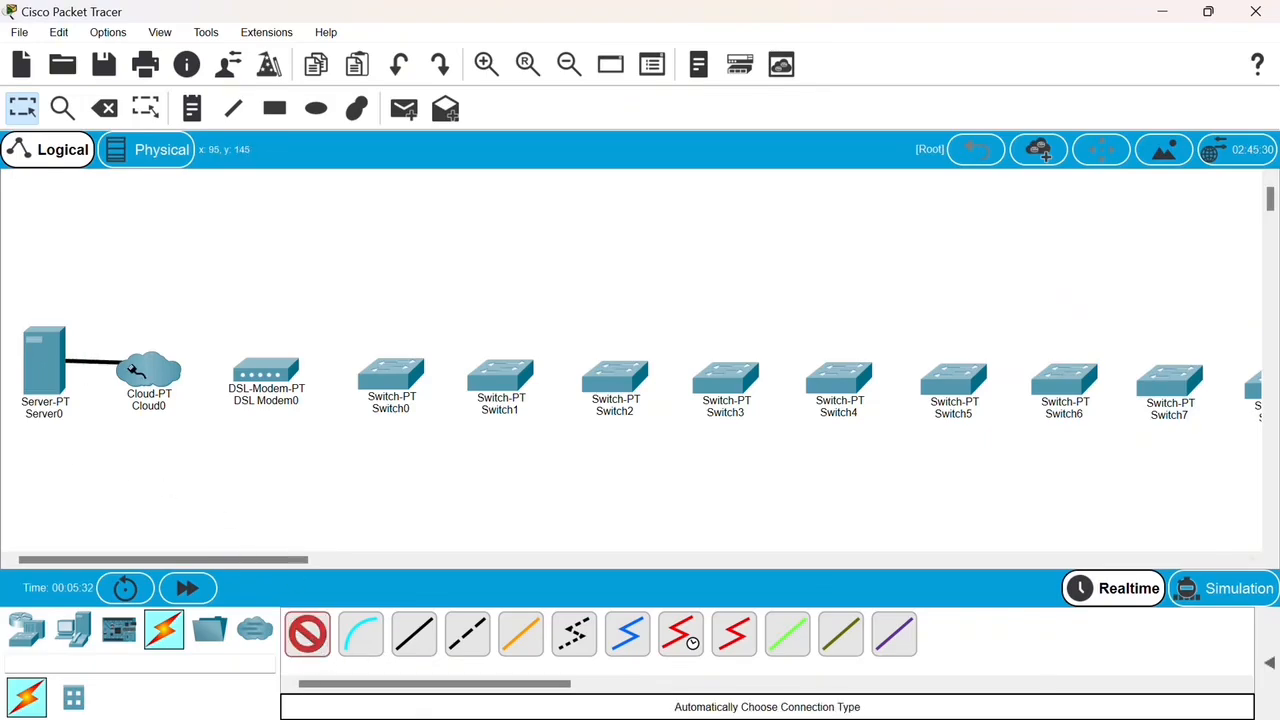
click(140, 370)
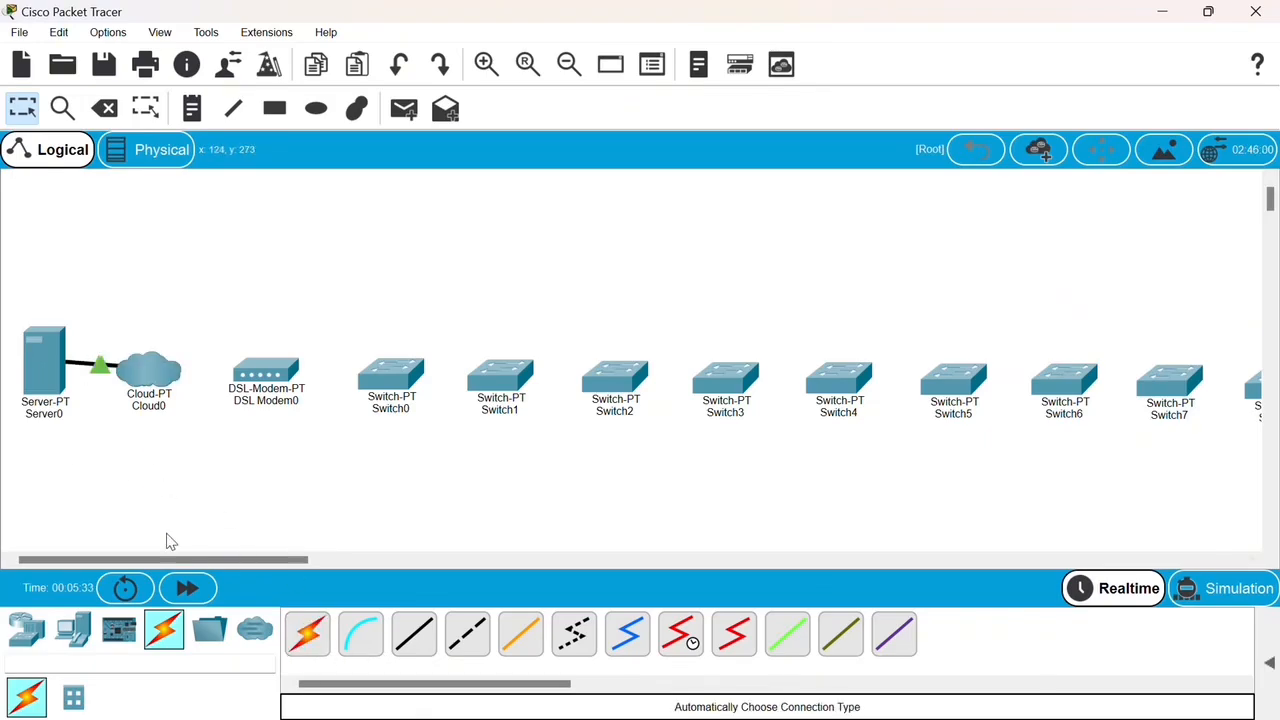
click(307, 638)
click(150, 372)
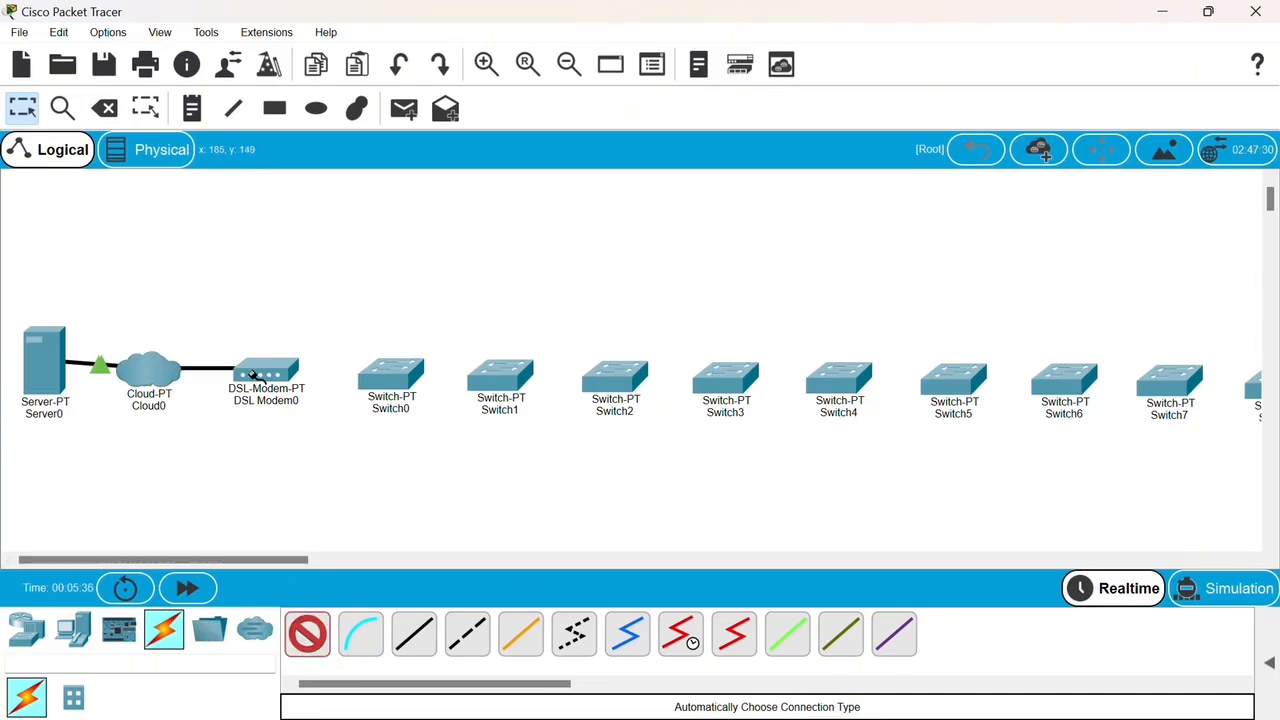
click(265, 373)
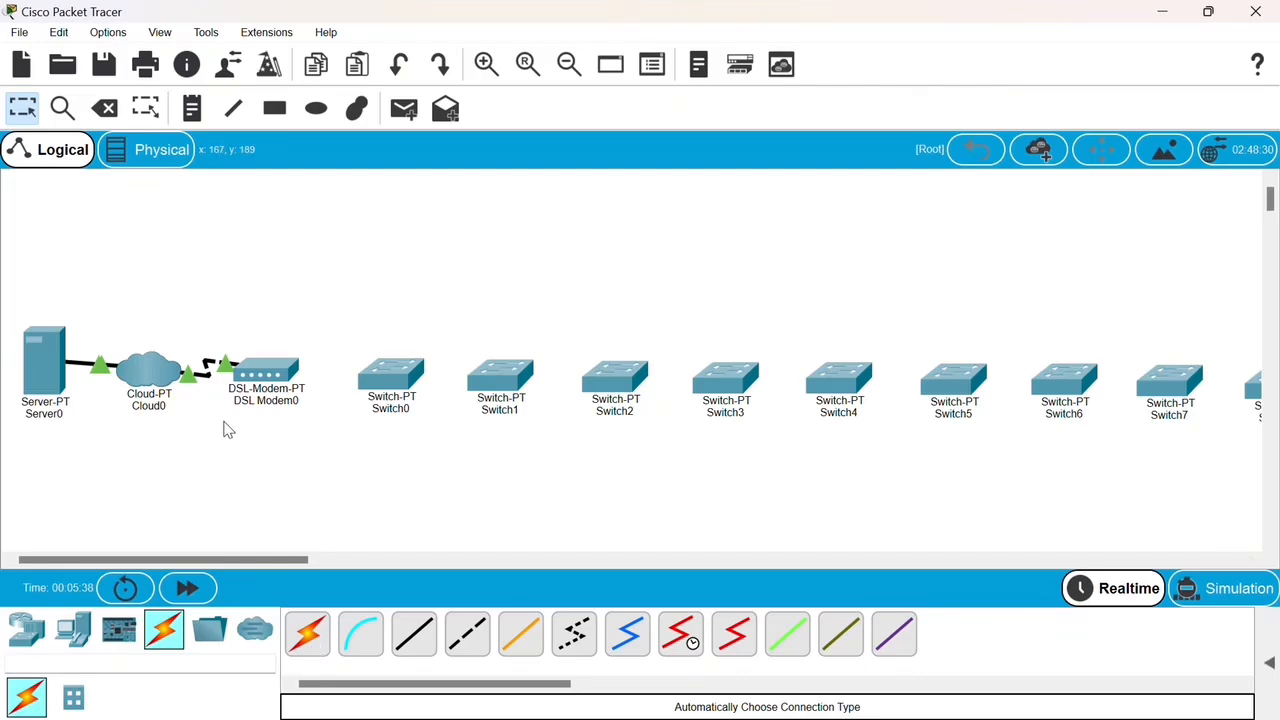
Move Cloud0 above the line between the server and the modem, and shift Server0 slightly down
drag(148, 383, 153, 318)
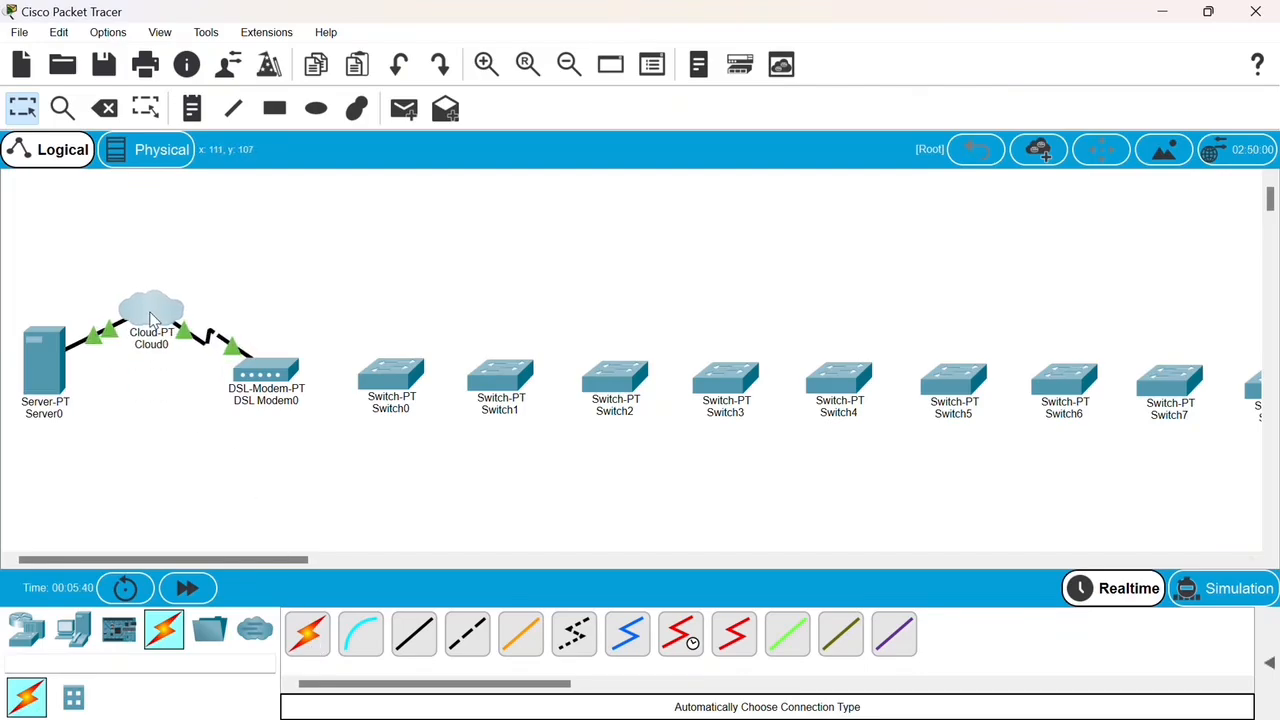
drag(47, 371, 40, 382)
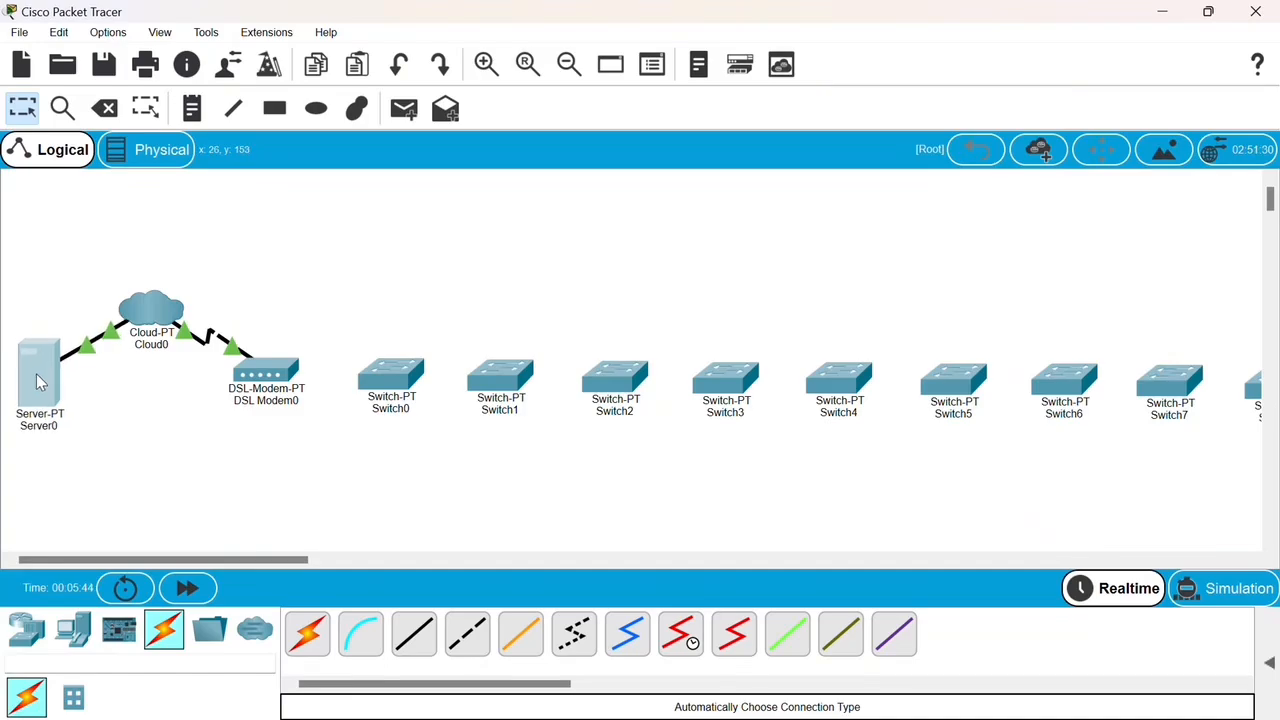
mouse_move(170, 320)
mouse_down()
mouse_move(155, 325)
mouse_move(157, 307)
mouse_up()
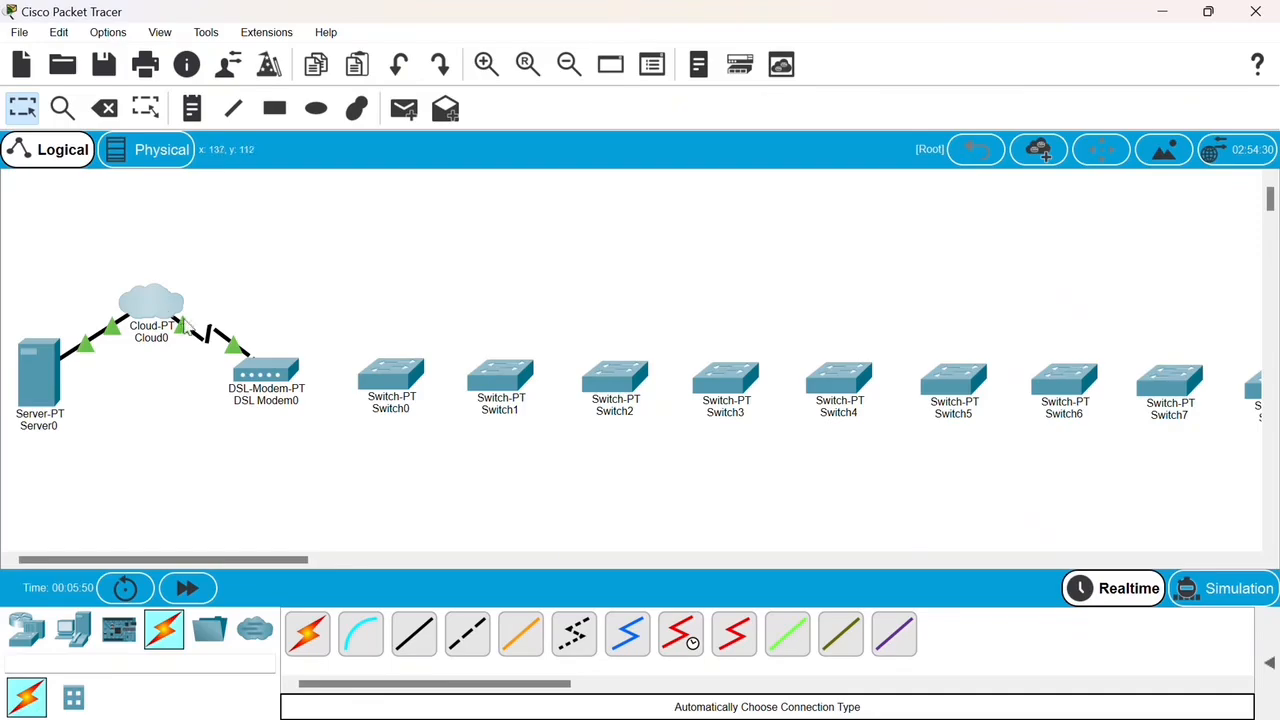
mouse_move(63, 397)
mouse_down()
mouse_move(46, 420)
mouse_move(56, 396)
mouse_up()
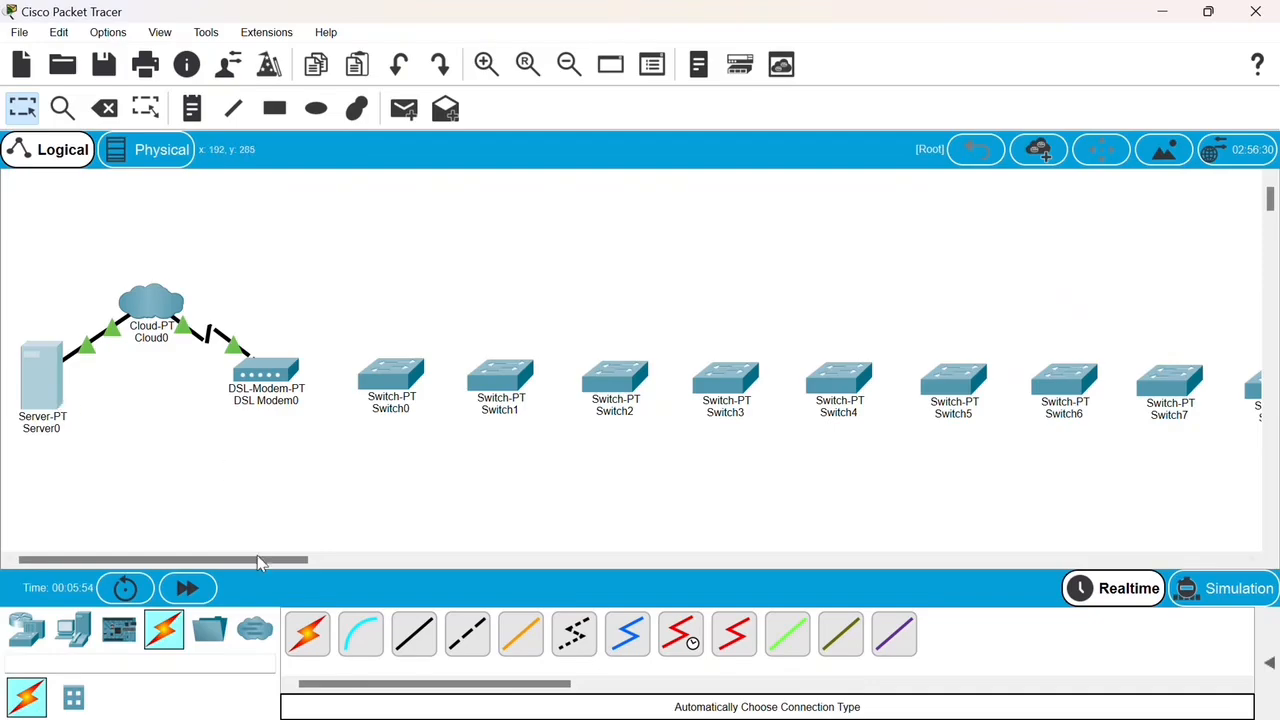
Connect DSL Modem0 to Switch0 using the automatically chosen connection type
click(308, 632)
click(288, 374)
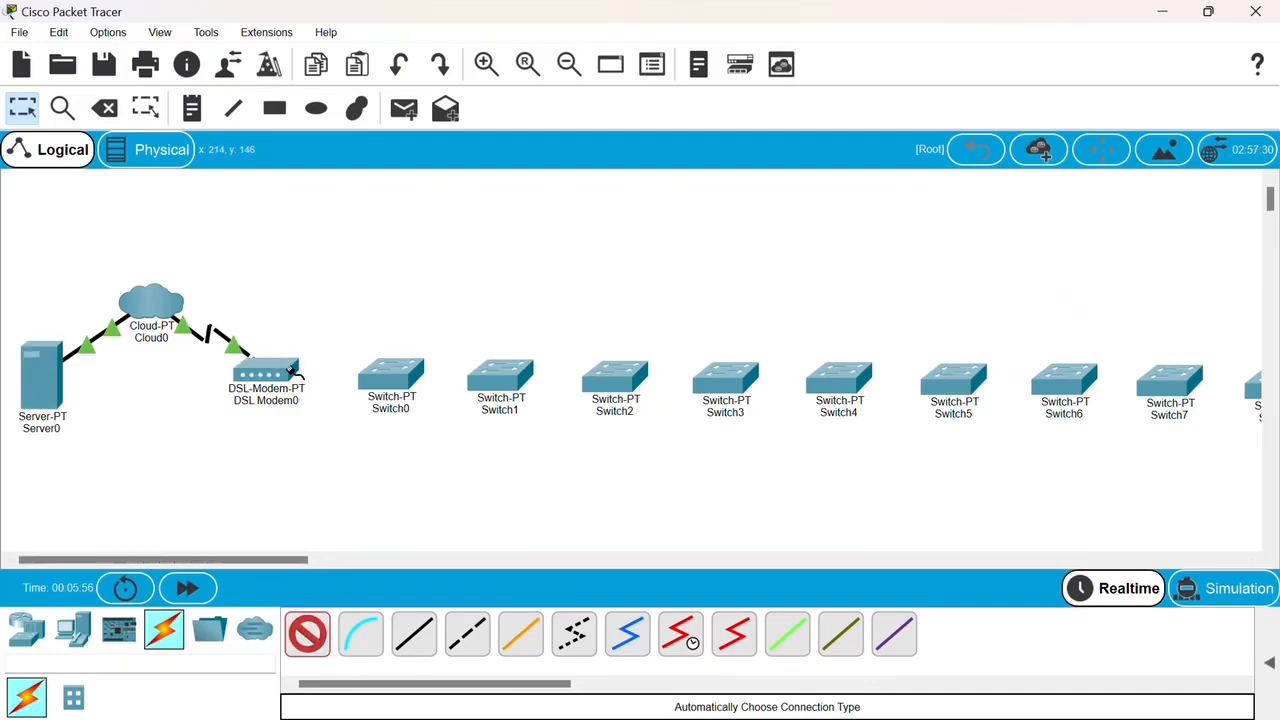
click(390, 376)
Chain Switch0, Switch1, Switch2 and Switch3 together, each to the next one, with automatically chosen connections
click(308, 634)
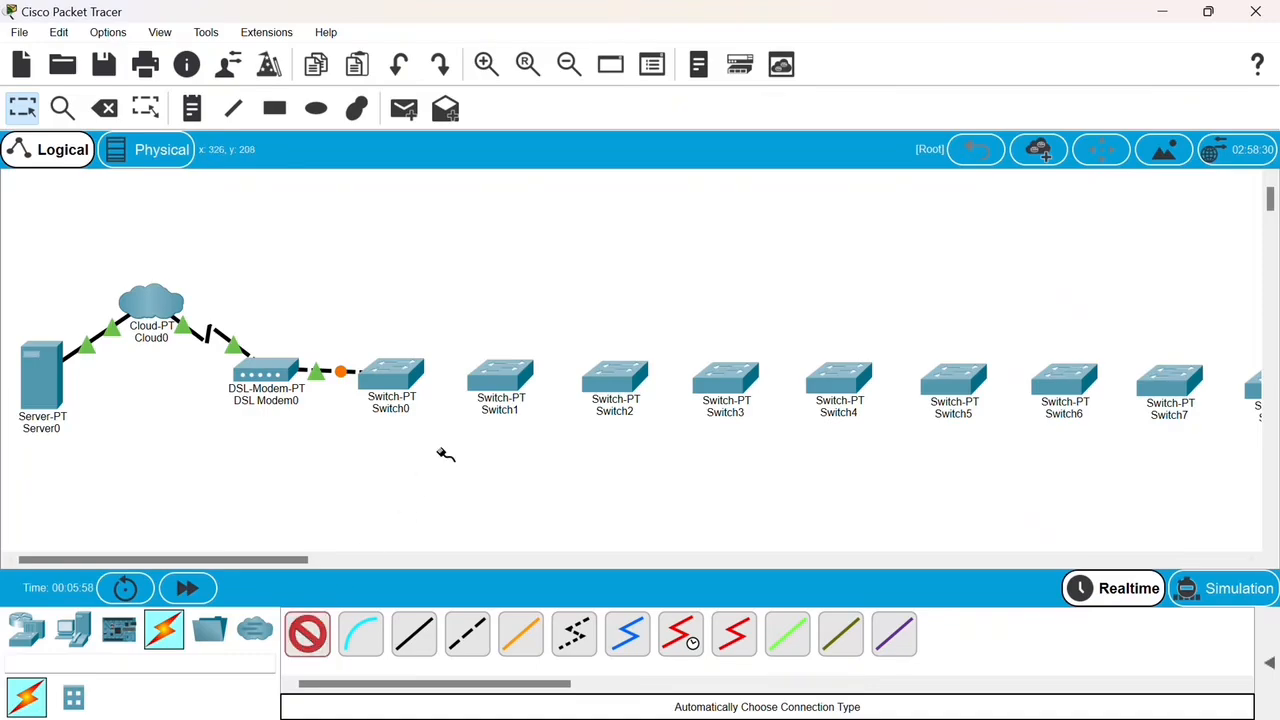
click(417, 375)
click(502, 376)
click(308, 635)
click(512, 376)
click(615, 377)
click(308, 635)
click(627, 374)
click(727, 378)
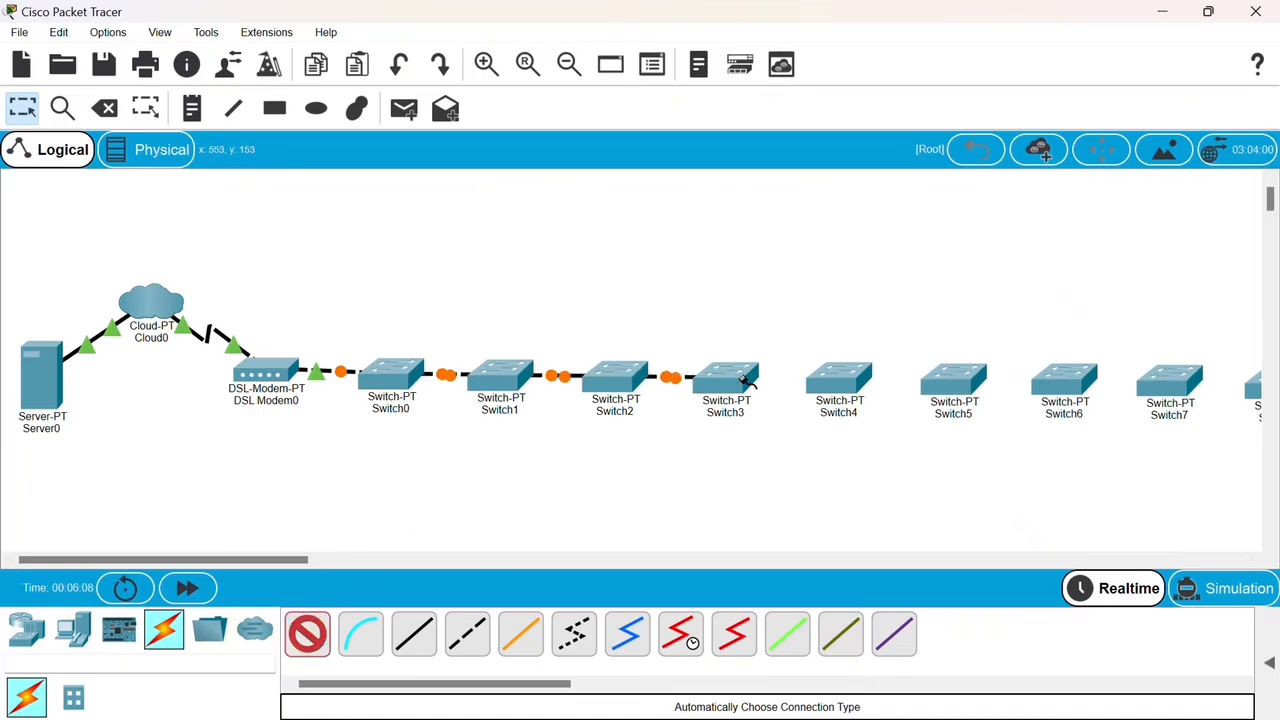
Continue the chain from Switch3 through Switch9, linking each switch to the next with automatically chosen connections
click(958, 376)
drag(240, 560, 317, 560)
click(308, 635)
click(635, 382)
click(730, 380)
click(308, 635)
click(738, 380)
click(835, 382)
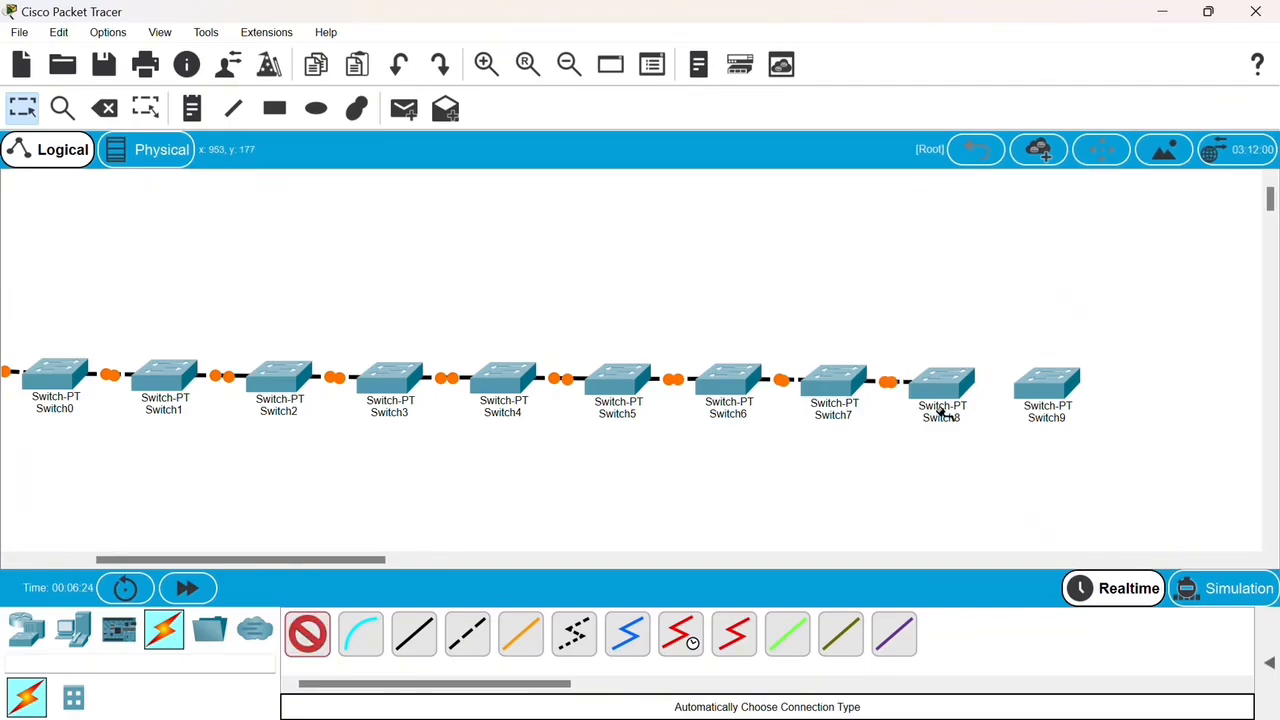
Place one PC above Switch0 and another PC below Switch1
drag(358, 560, 297, 565)
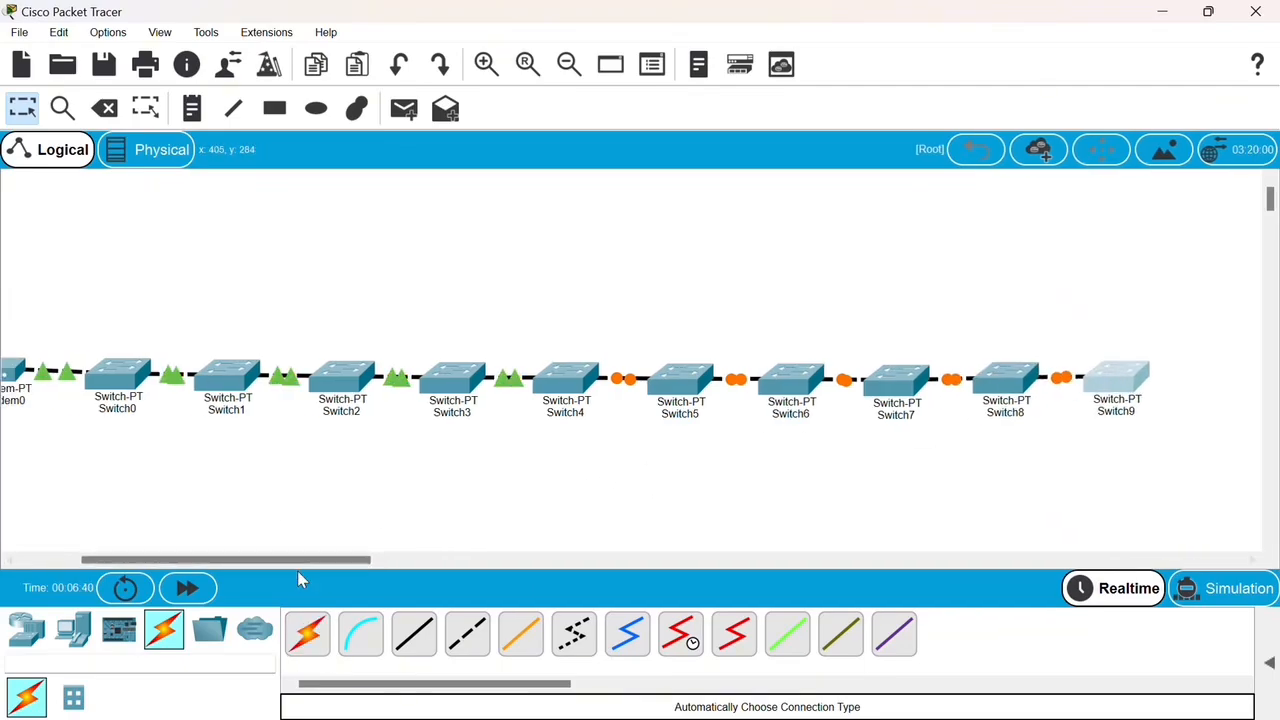
drag(180, 560, 162, 560)
click(73, 630)
click(307, 633)
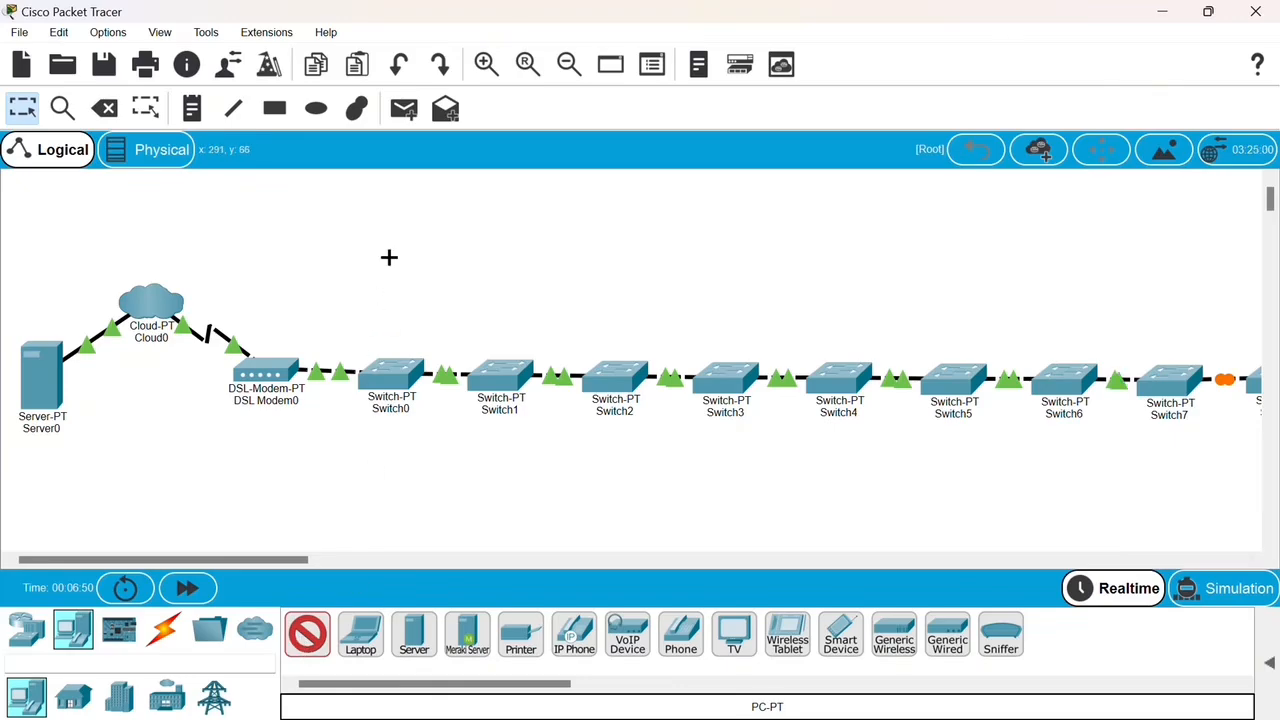
click(387, 293)
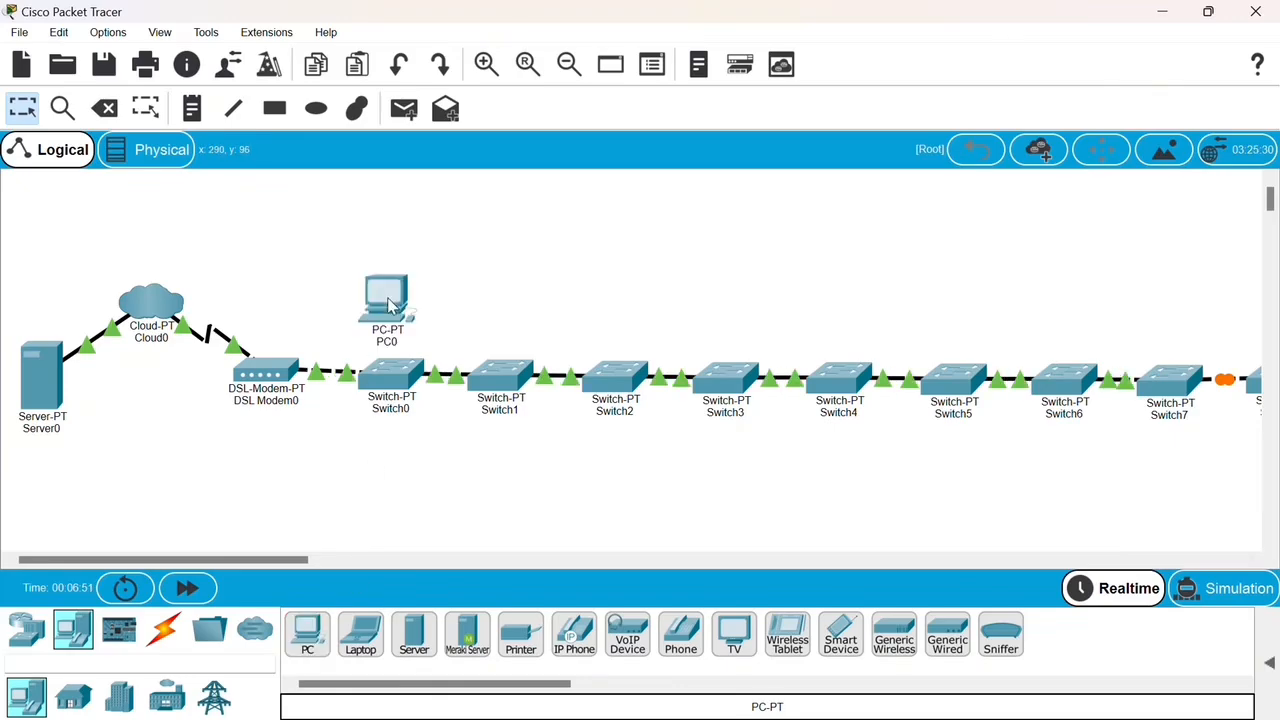
click(307, 633)
click(497, 468)
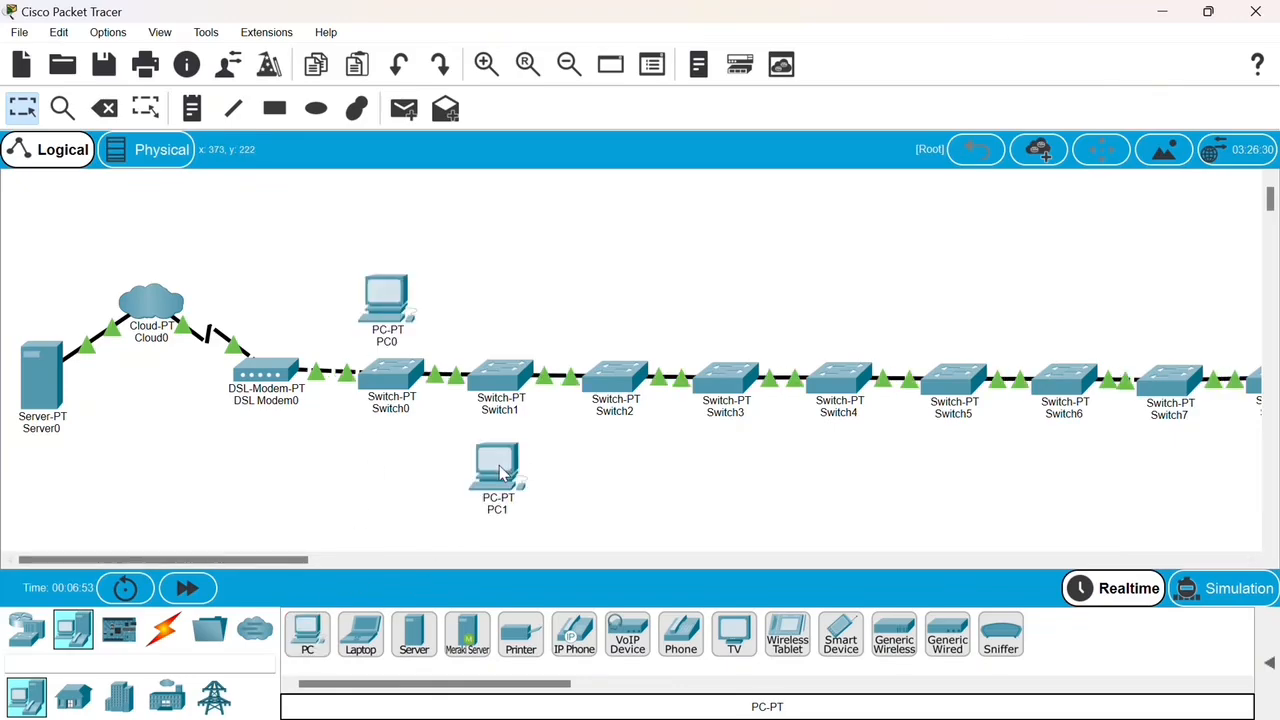
Place a PC above Switch2, another below Switch3 and a third above Switch4
click(304, 645)
click(607, 311)
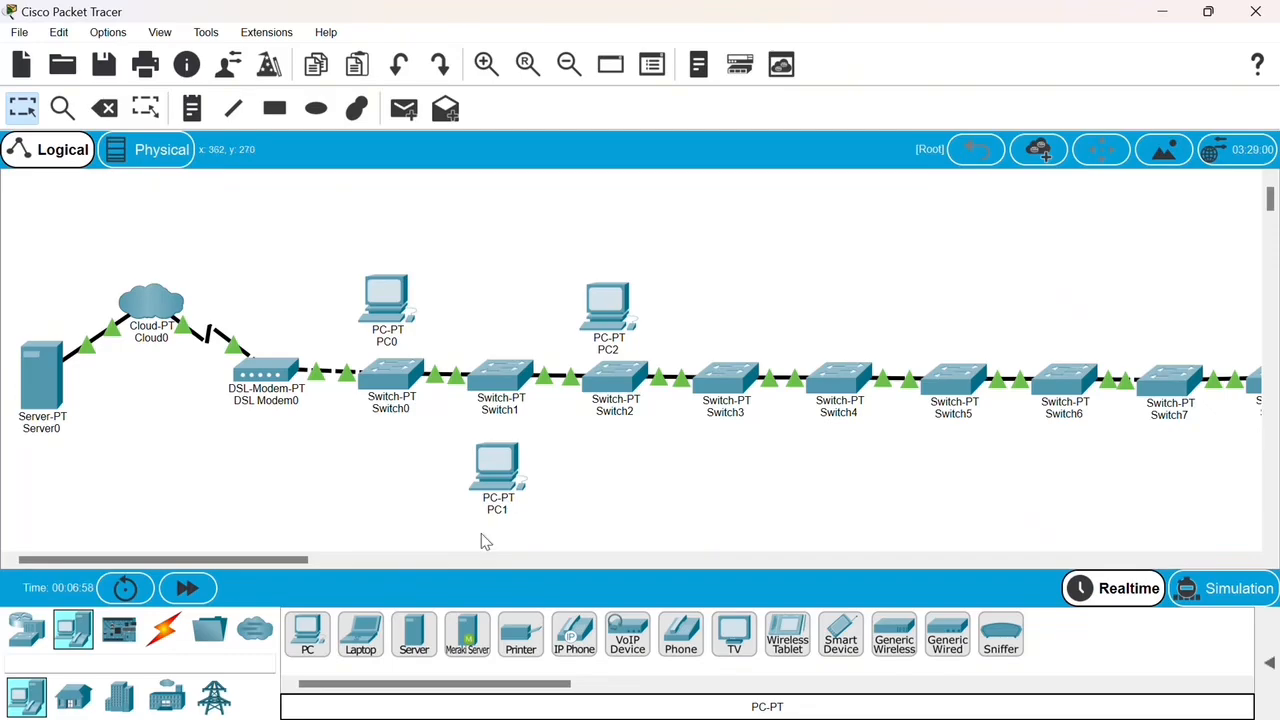
click(307, 635)
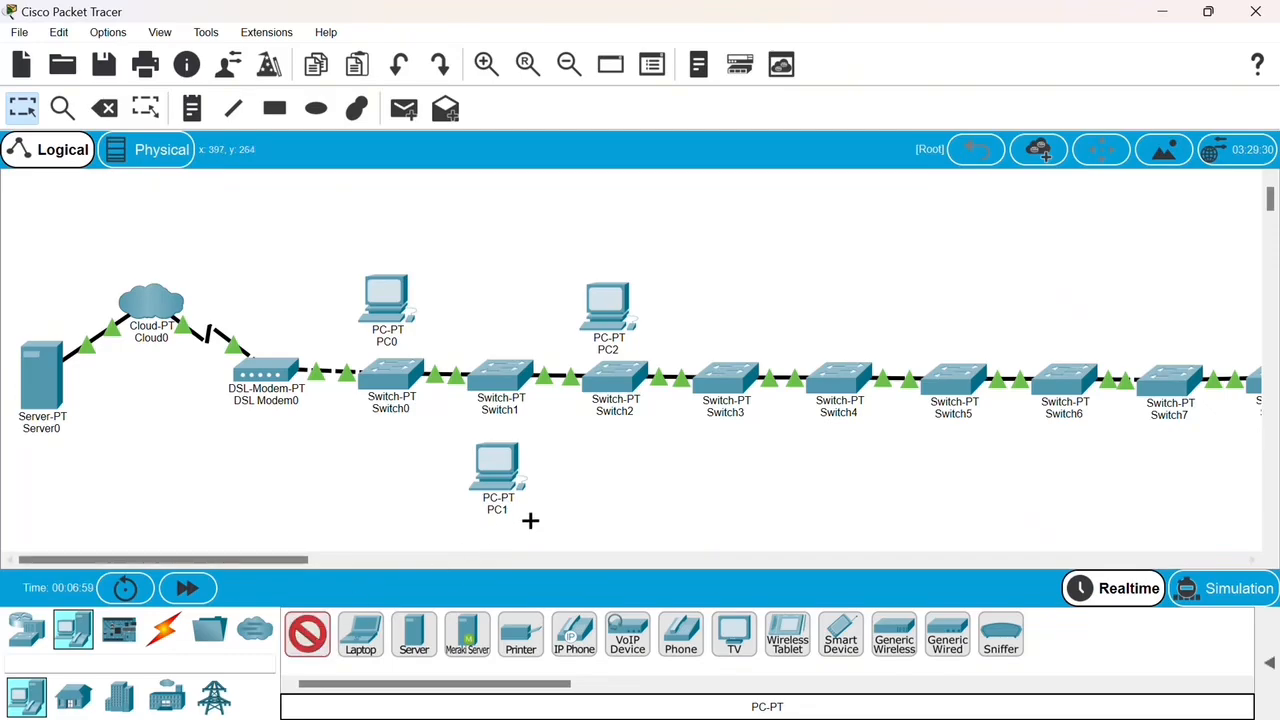
click(723, 455)
drag(291, 556, 365, 582)
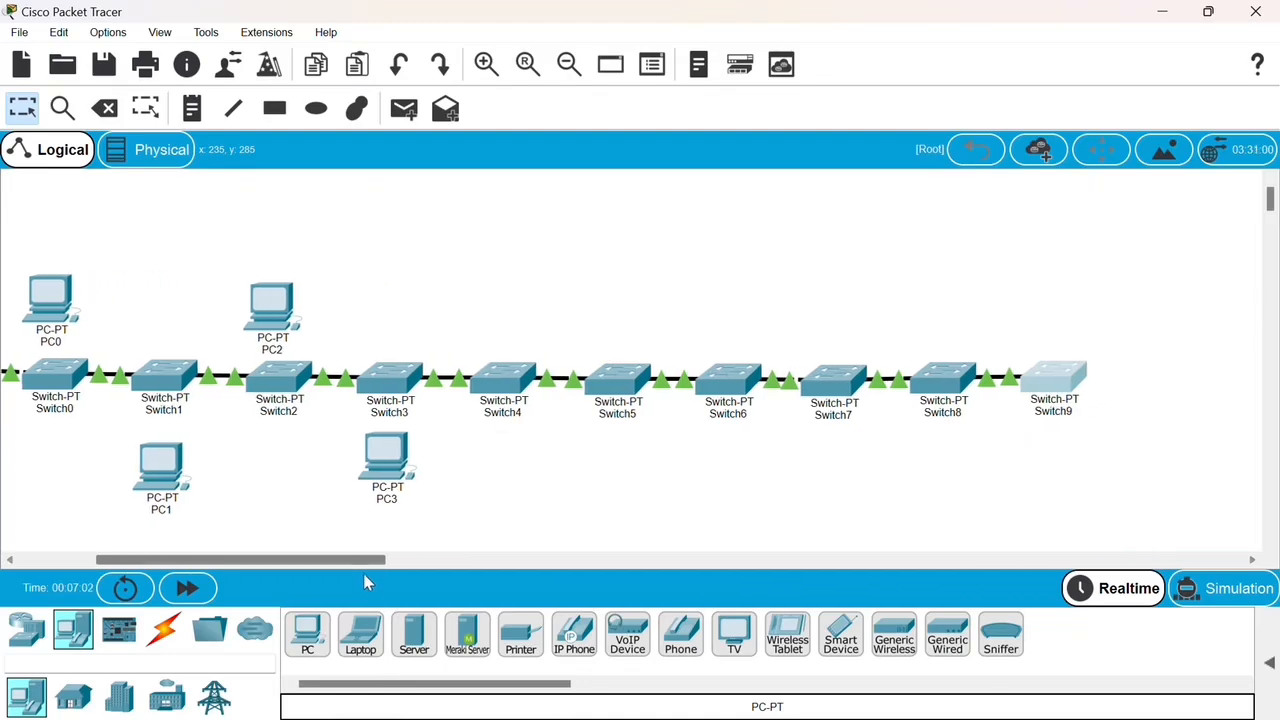
click(307, 635)
click(499, 314)
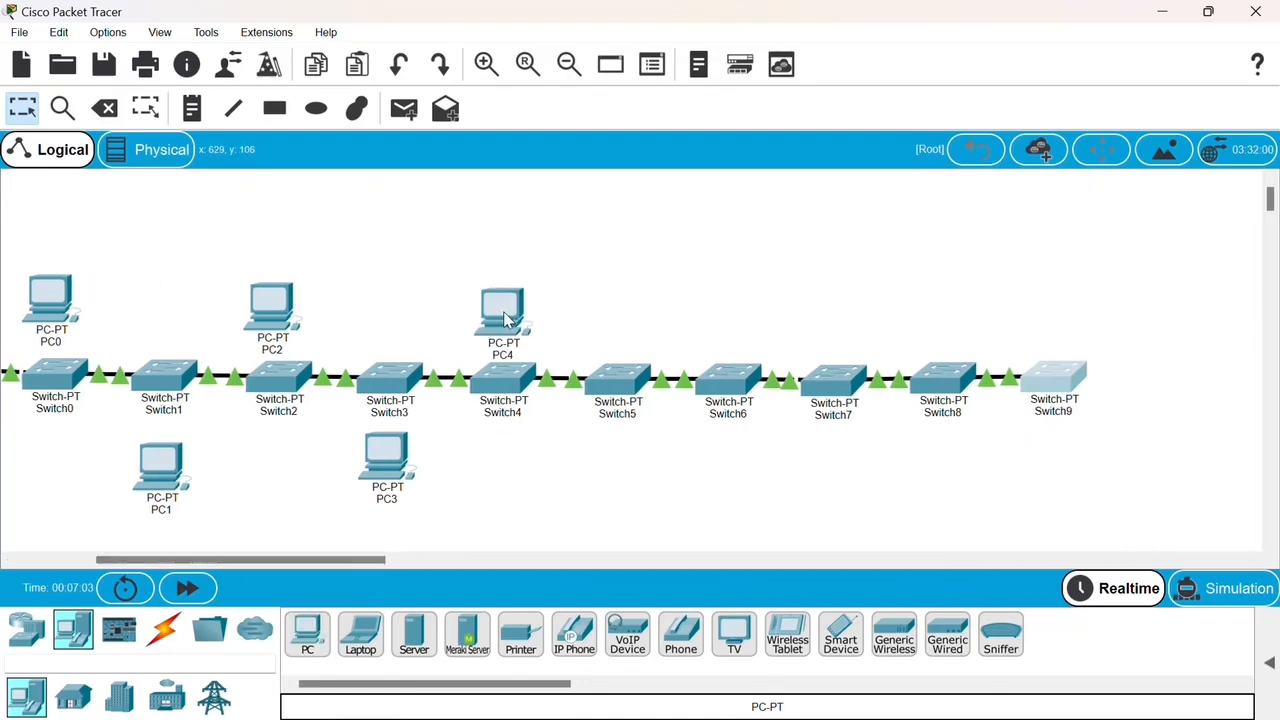
Place a PC below Switch5, another above Switch6 and a third below Switch7
click(307, 635)
click(611, 472)
click(307, 635)
click(722, 312)
click(307, 635)
click(835, 457)
Place one PC above Switch8 and another PC below Switch9
click(320, 638)
click(1059, 313)
drag(1062, 316, 945, 298)
click(307, 637)
click(1060, 455)
Nudge PC0, PC1, PC2, PC4, PC5 and PC6 so the upper and lower rows of PCs line up evenly with the switches
drag(379, 561, 315, 567)
drag(552, 312, 565, 303)
drag(332, 302, 340, 305)
drag(445, 479, 448, 471)
drag(786, 319, 789, 304)
drag(892, 478, 901, 466)
drag(1002, 320, 1010, 308)
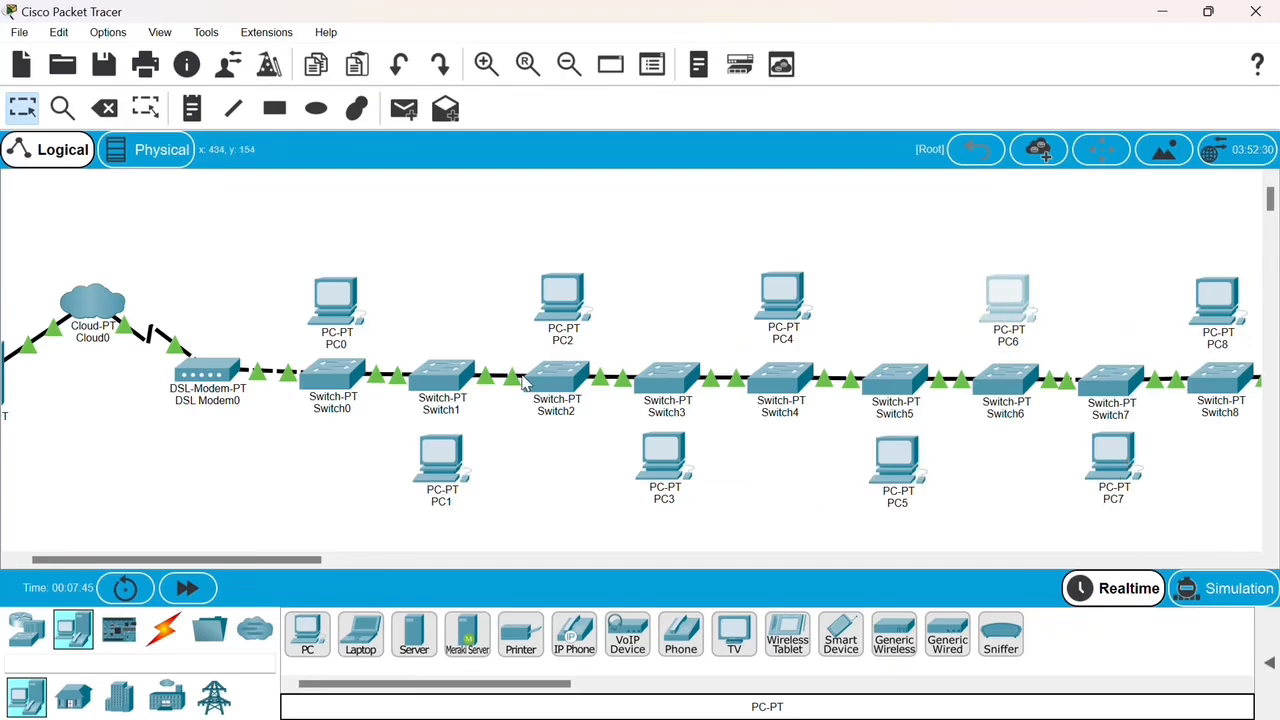
Connect Switch0 to PC0 and Switch1 to PC1 using the automatically chosen connection type
mouse_move(268, 559)
mouse_down()
mouse_move(284, 558)
mouse_move(269, 560)
mouse_up()
click(164, 631)
click(307, 636)
click(330, 370)
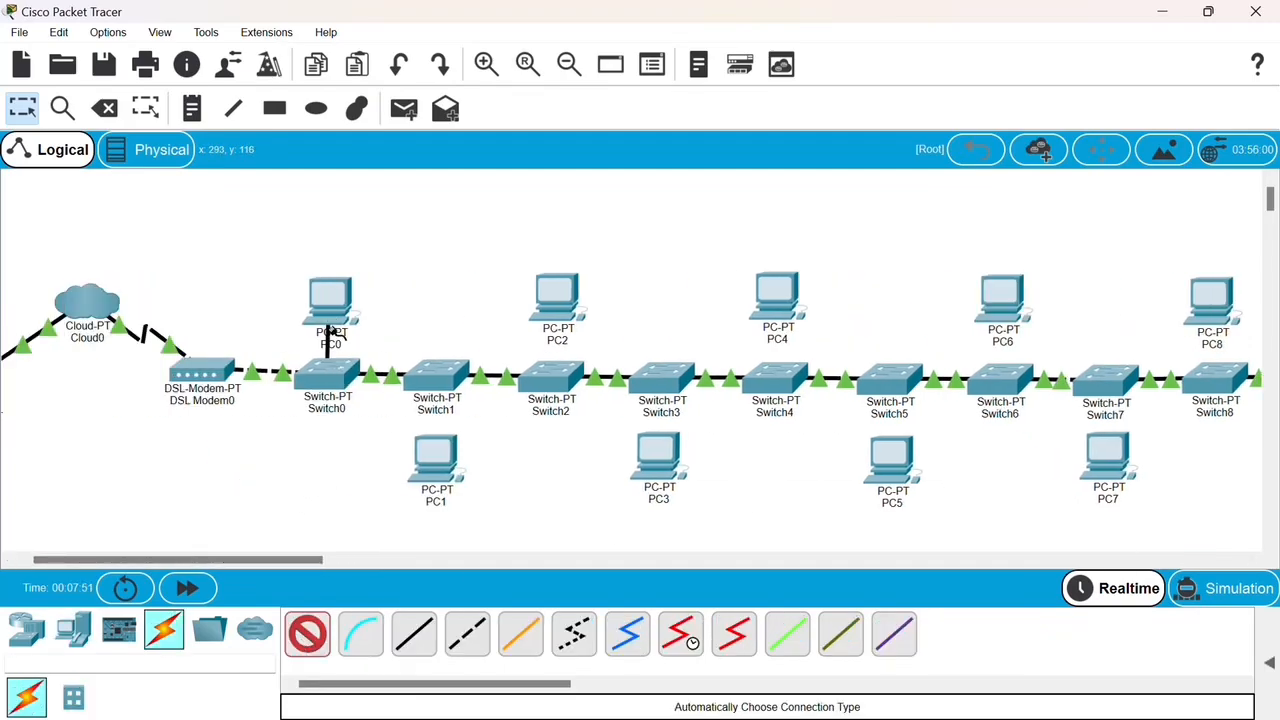
click(333, 305)
click(308, 632)
click(437, 378)
click(435, 450)
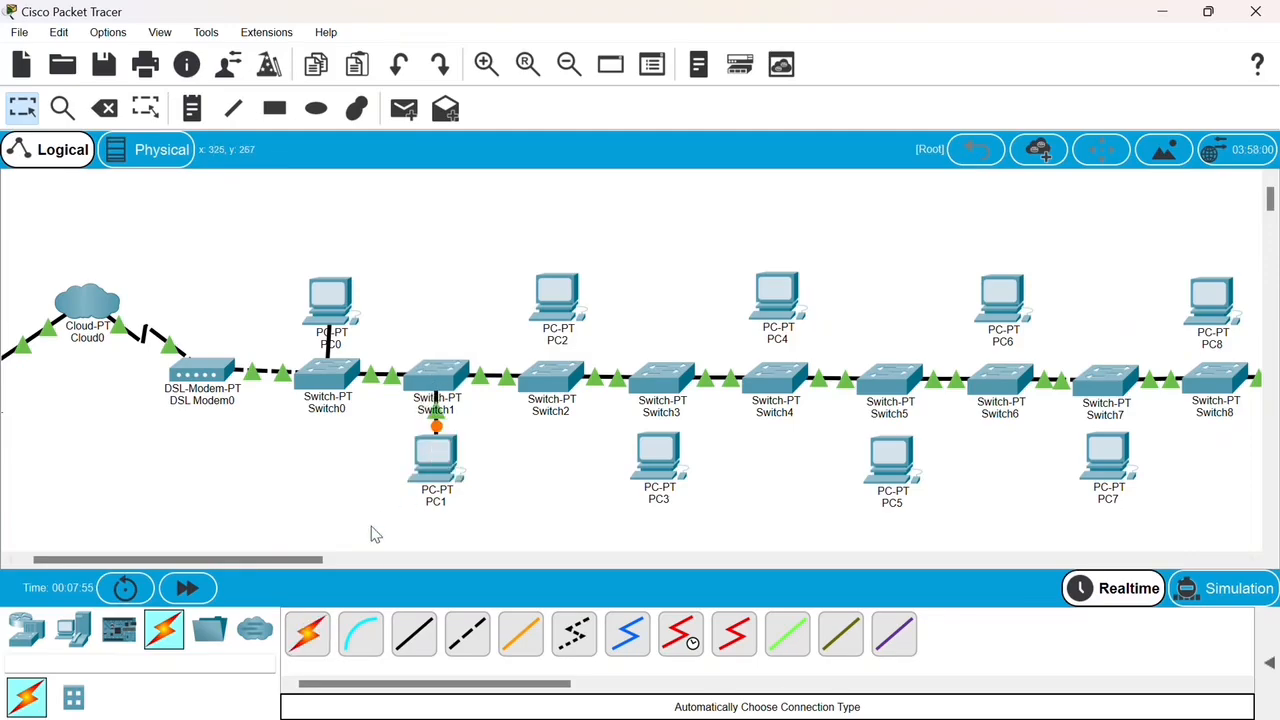
Connect Switch2 to PC2, Switch3 to PC3 and Switch4 to PC4 with automatically chosen connections
click(308, 632)
click(551, 376)
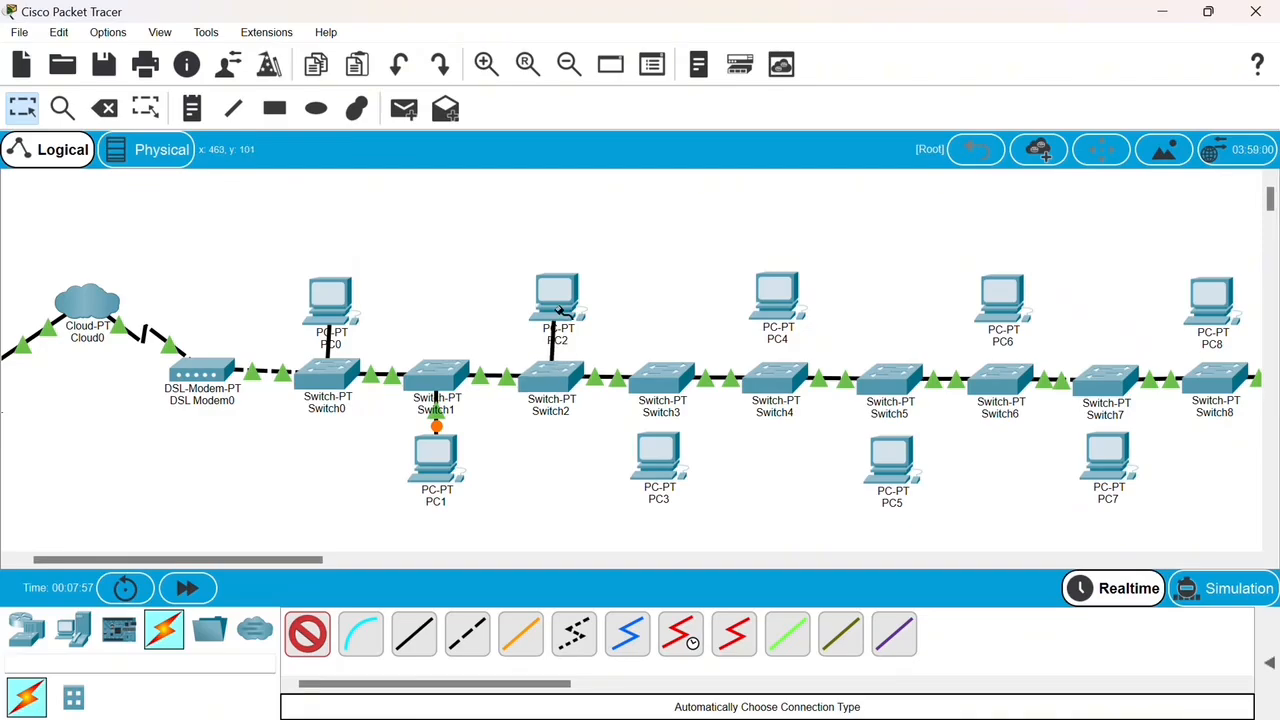
click(557, 298)
click(306, 640)
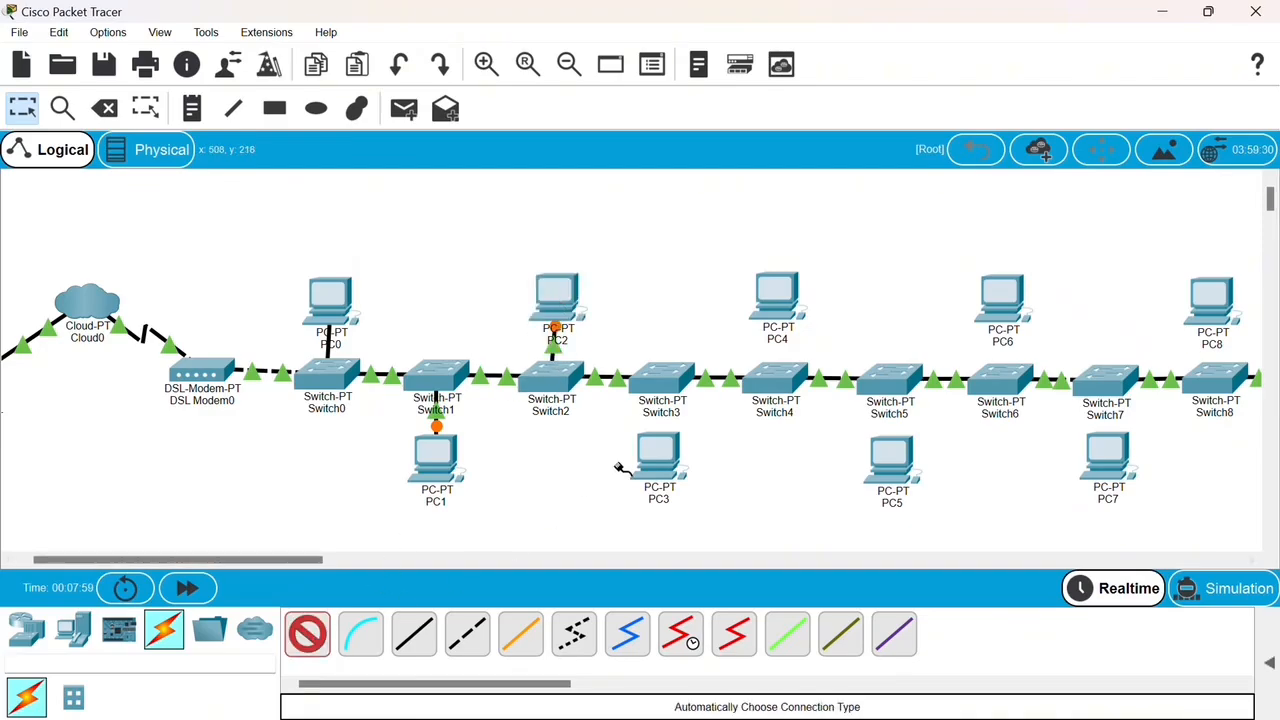
click(660, 380)
click(657, 455)
click(308, 632)
click(775, 375)
click(777, 298)
Connect the remaining PCs, from PC5 onward, to their neighbouring switches with automatically chosen connections
click(308, 632)
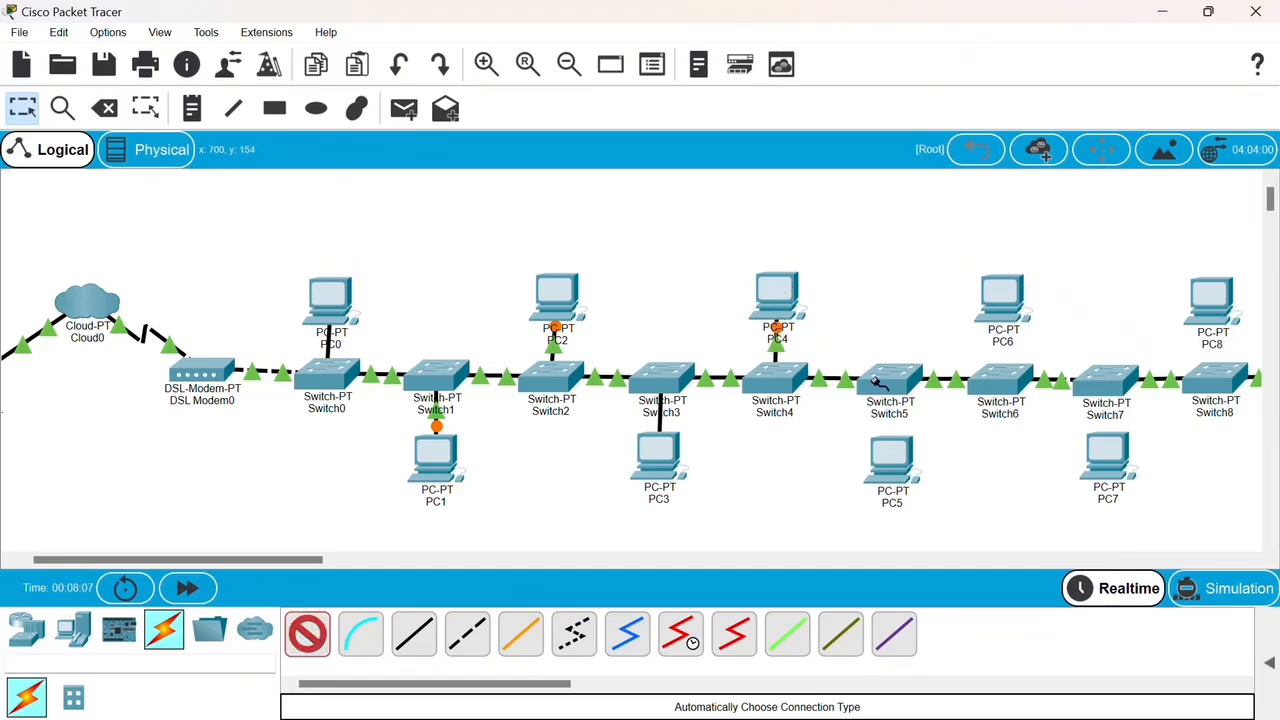
click(889, 378)
click(891, 458)
click(308, 632)
click(1000, 378)
click(1003, 299)
click(308, 632)
mouse_move(215, 560)
mouse_down()
mouse_move(314, 560)
mouse_move(237, 560)
mouse_up()
click(676, 380)
click(679, 452)
click(308, 632)
click(890, 440)
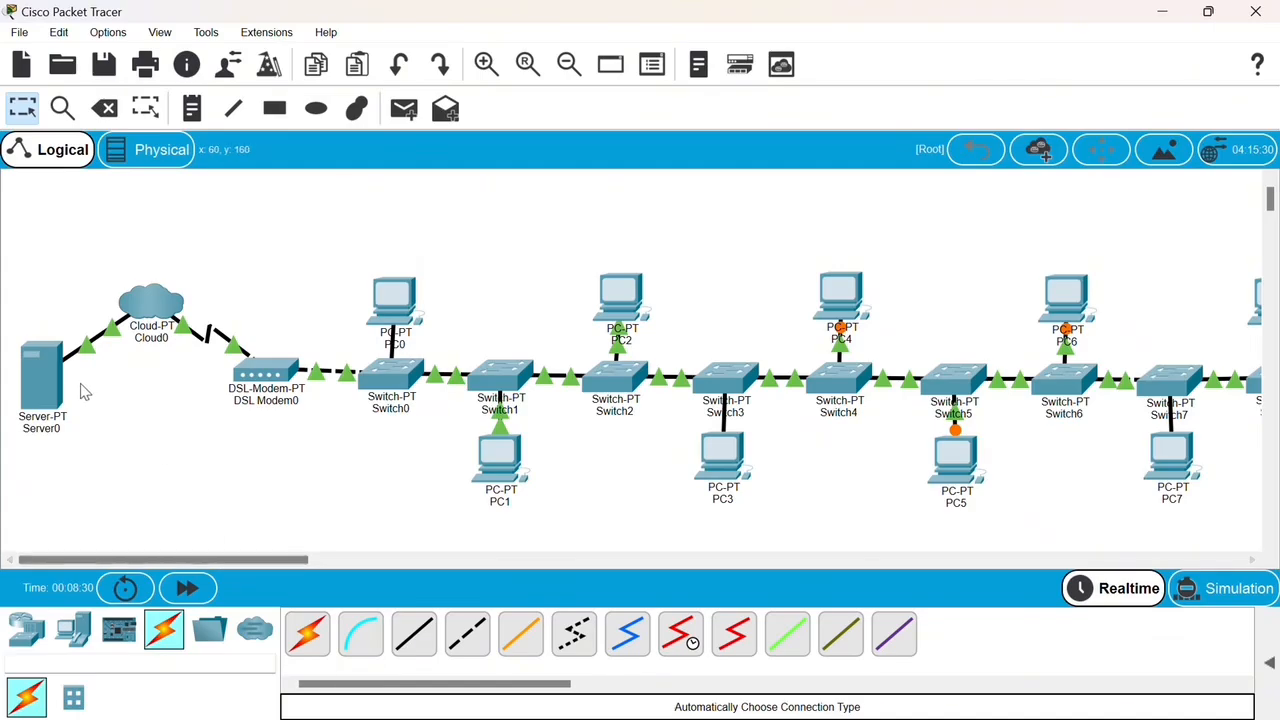
Give Server0 the static IP address 192.168.1.42 with subnet mask 255.255.255.0
click(48, 395)
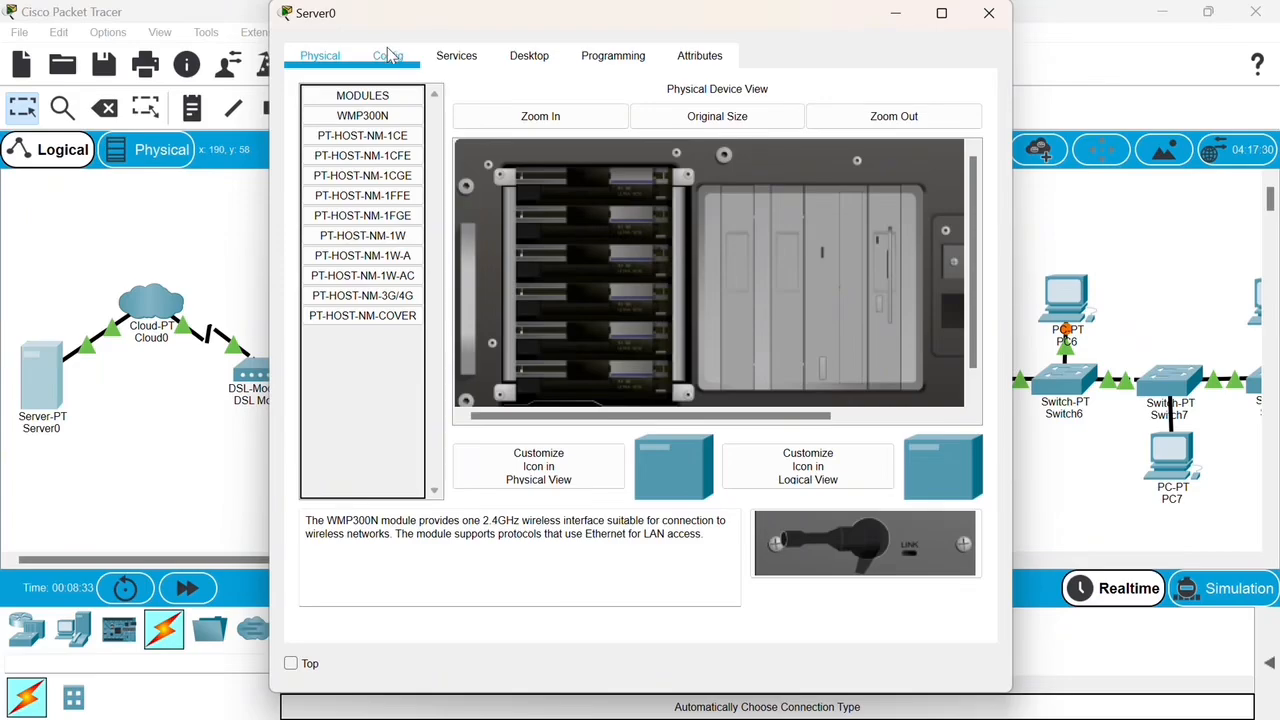
click(529, 55)
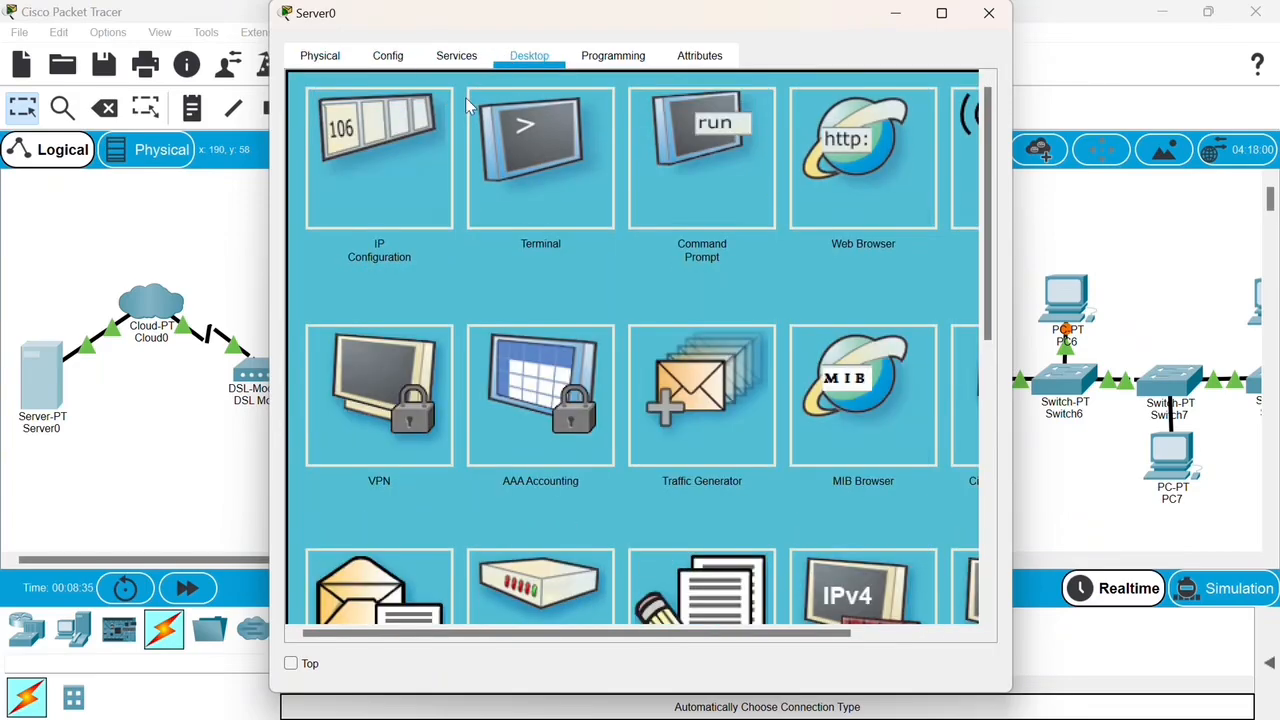
click(405, 140)
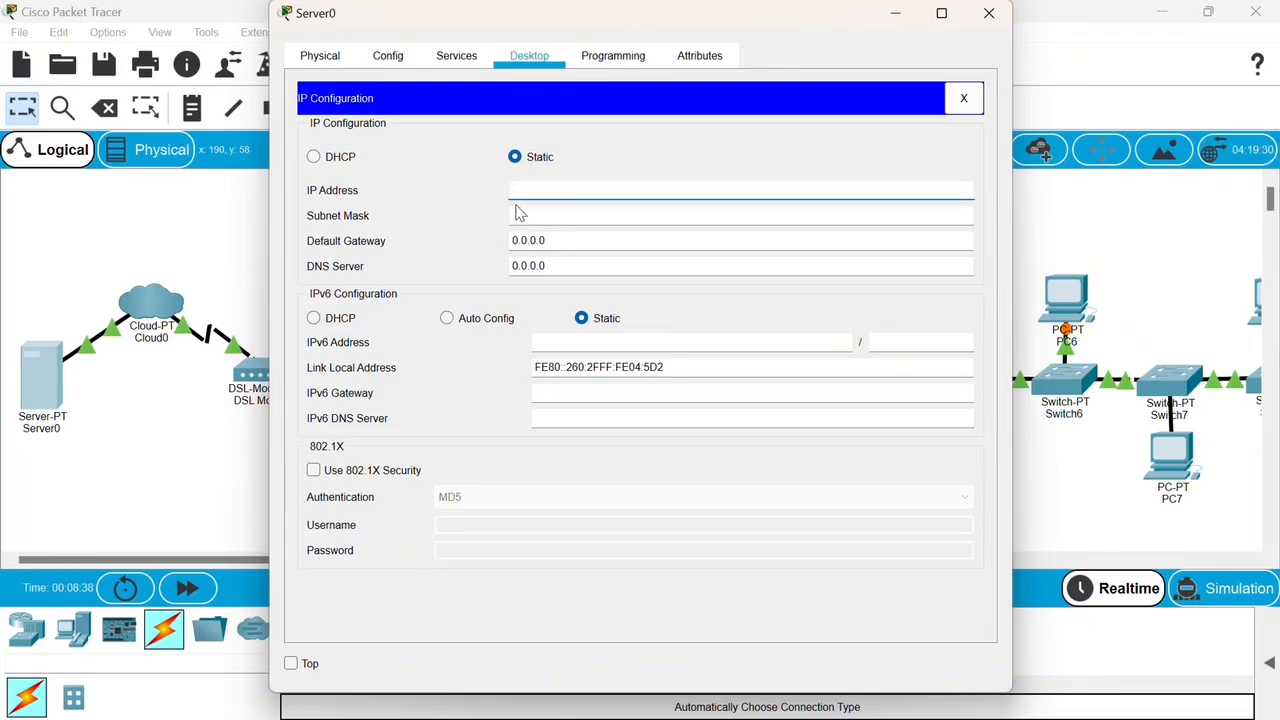
text(192.168.1.5)
key(BackSpace)
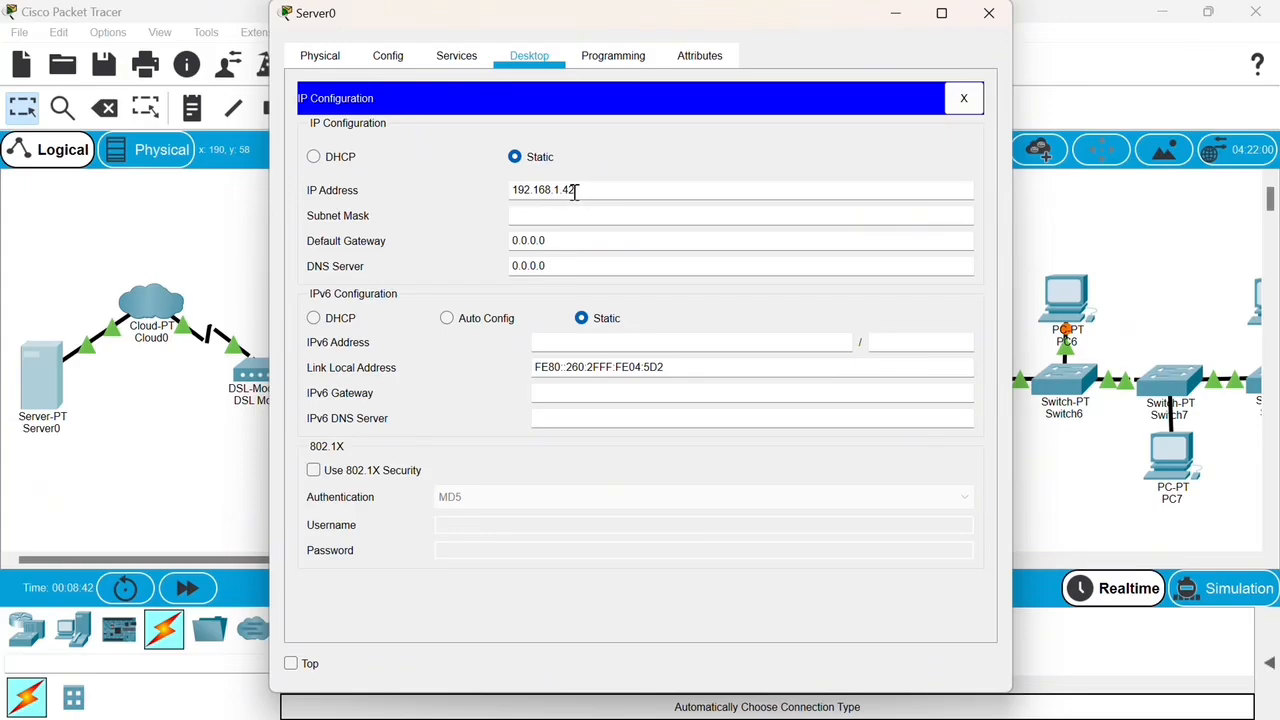
drag(571, 189, 511, 190)
key(ctrl+c)
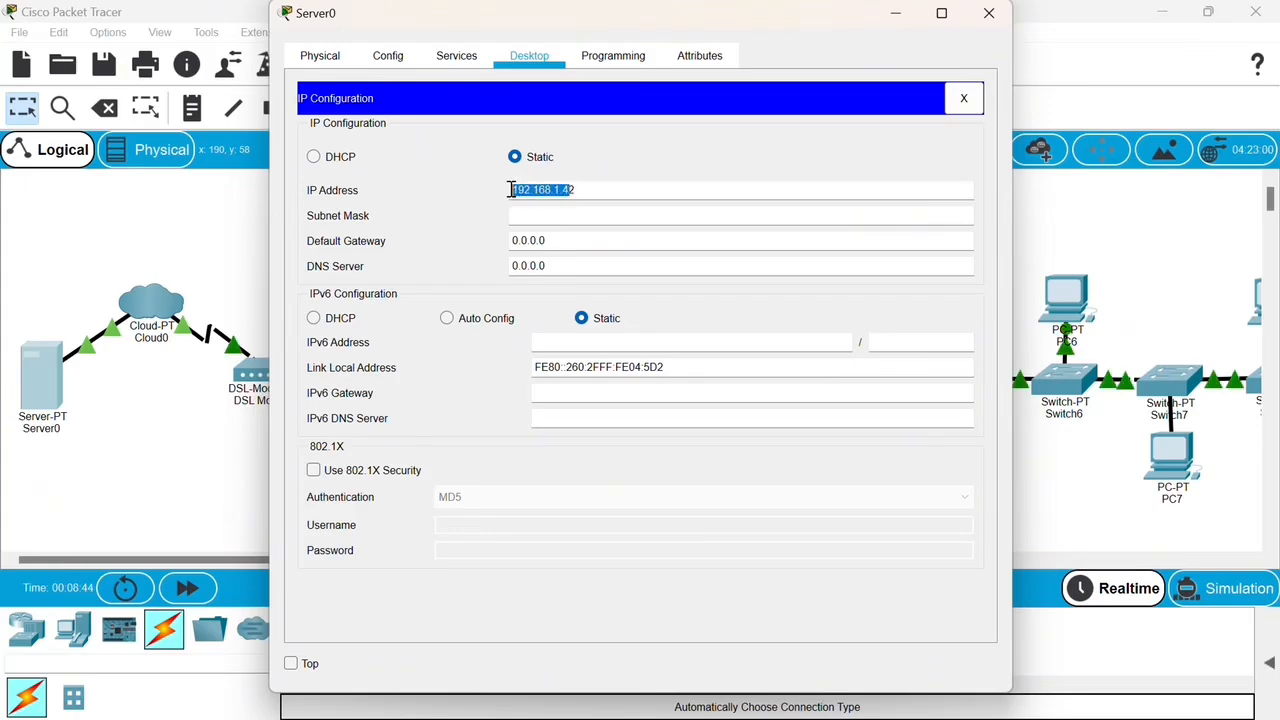
click(556, 215)
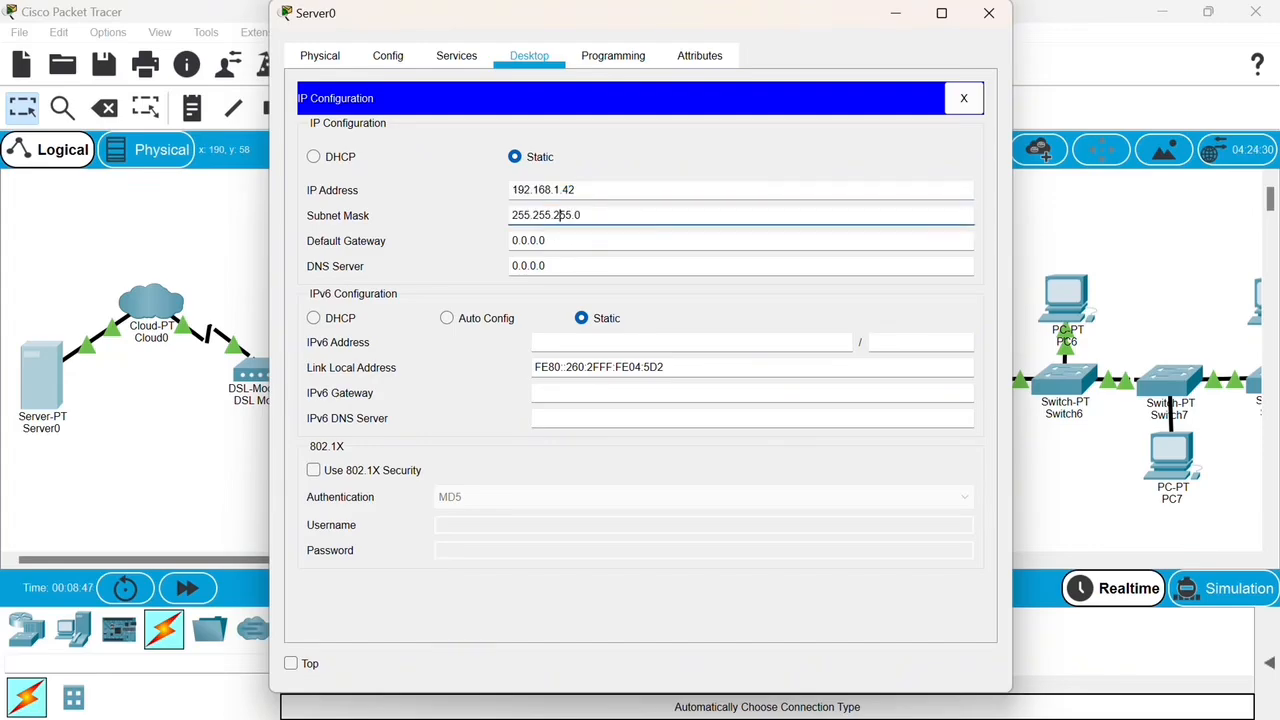
Set Server0's default gateway to 192.168.1.1 and fill in its DNS server address
drag(548, 240, 500, 240)
text(192.168.1.4)
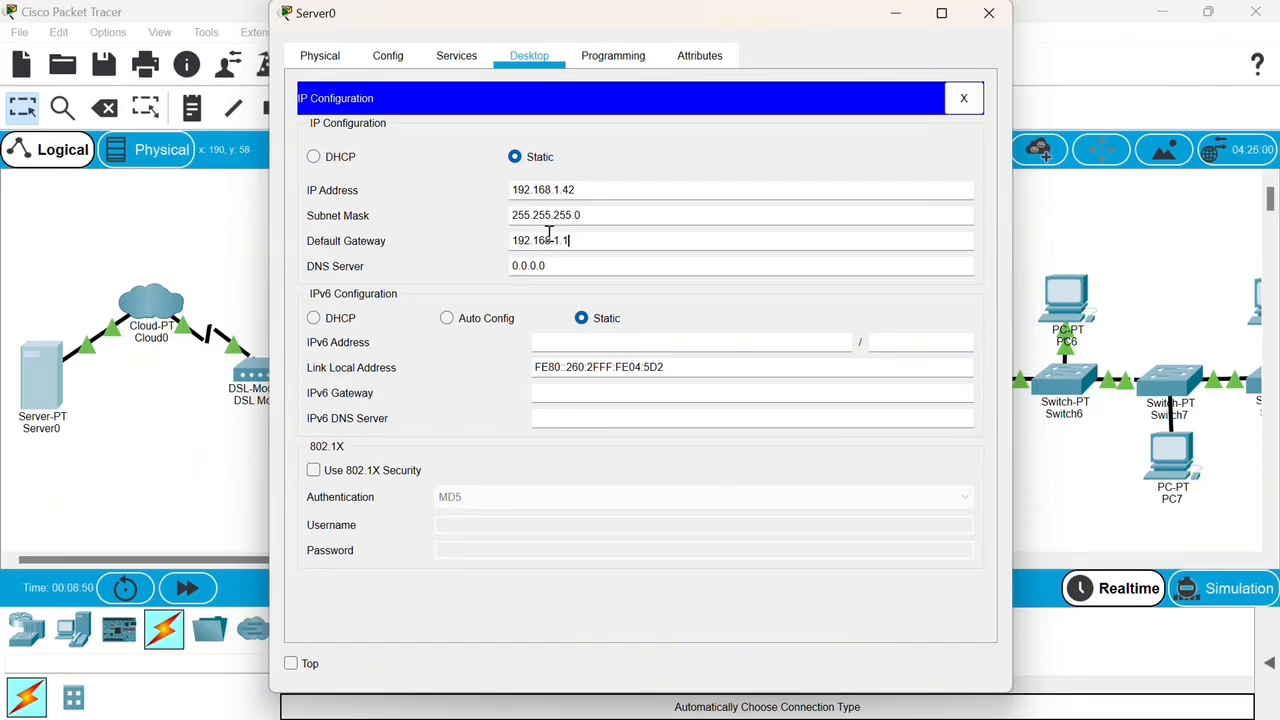
click(553, 264)
text(8)
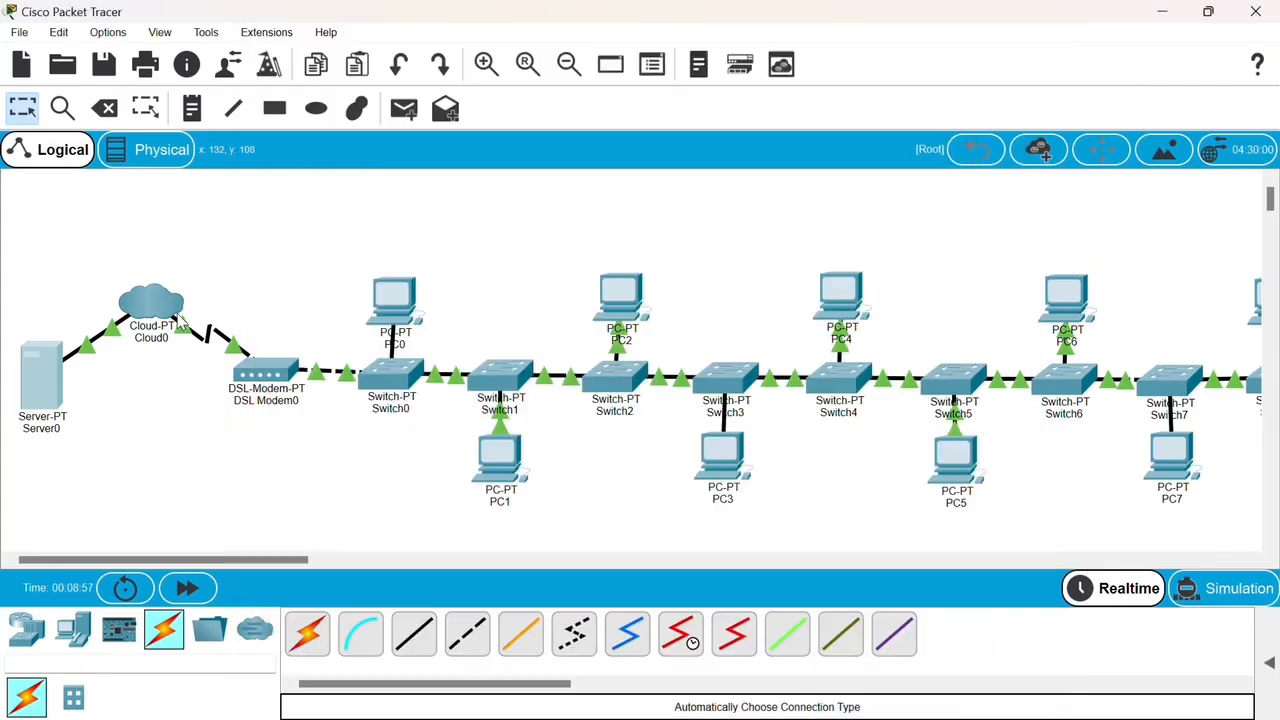
Add a DSL connection from Modem4 to Ethernet6 in Cloud0's configuration and close its settings
click(185, 300)
click(388, 55)
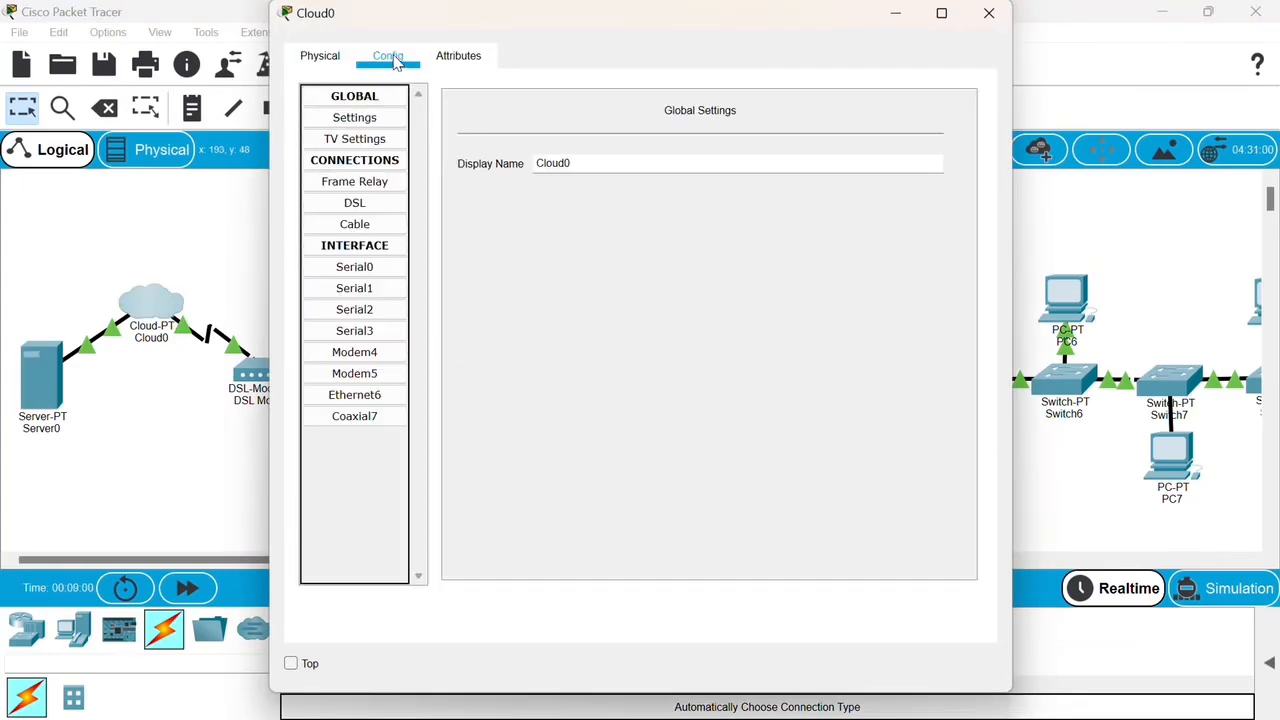
click(374, 205)
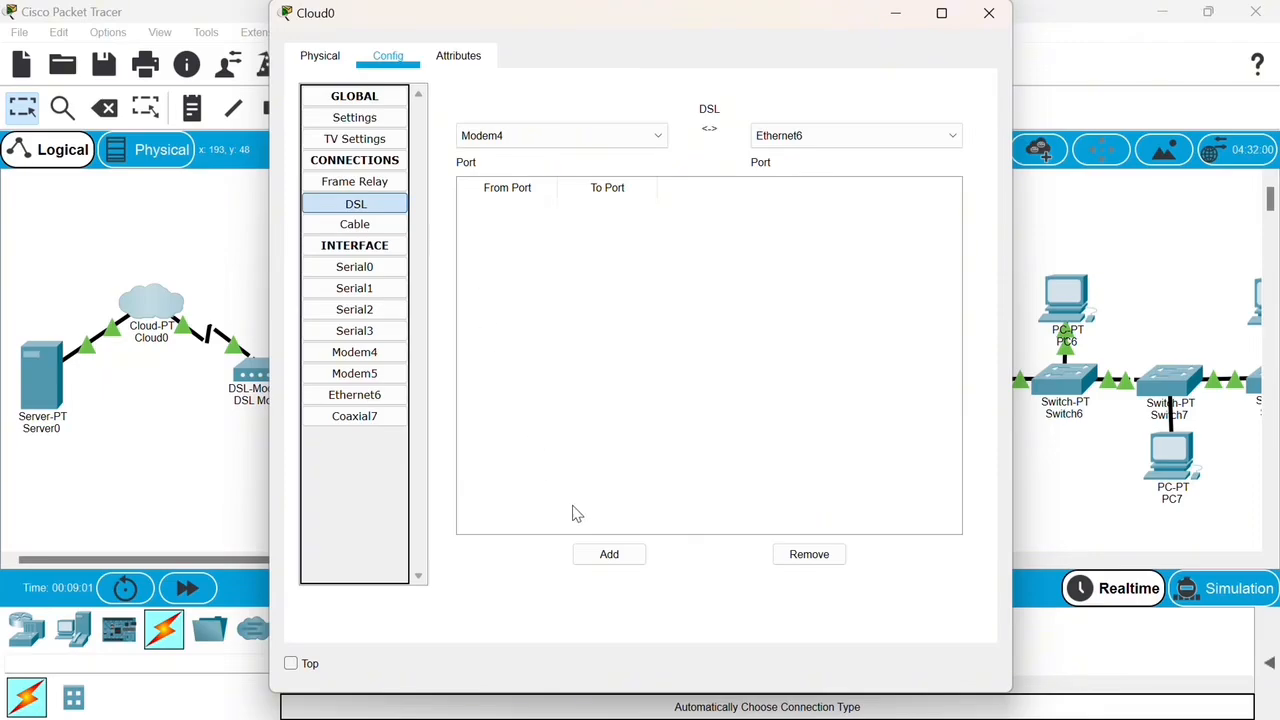
click(612, 560)
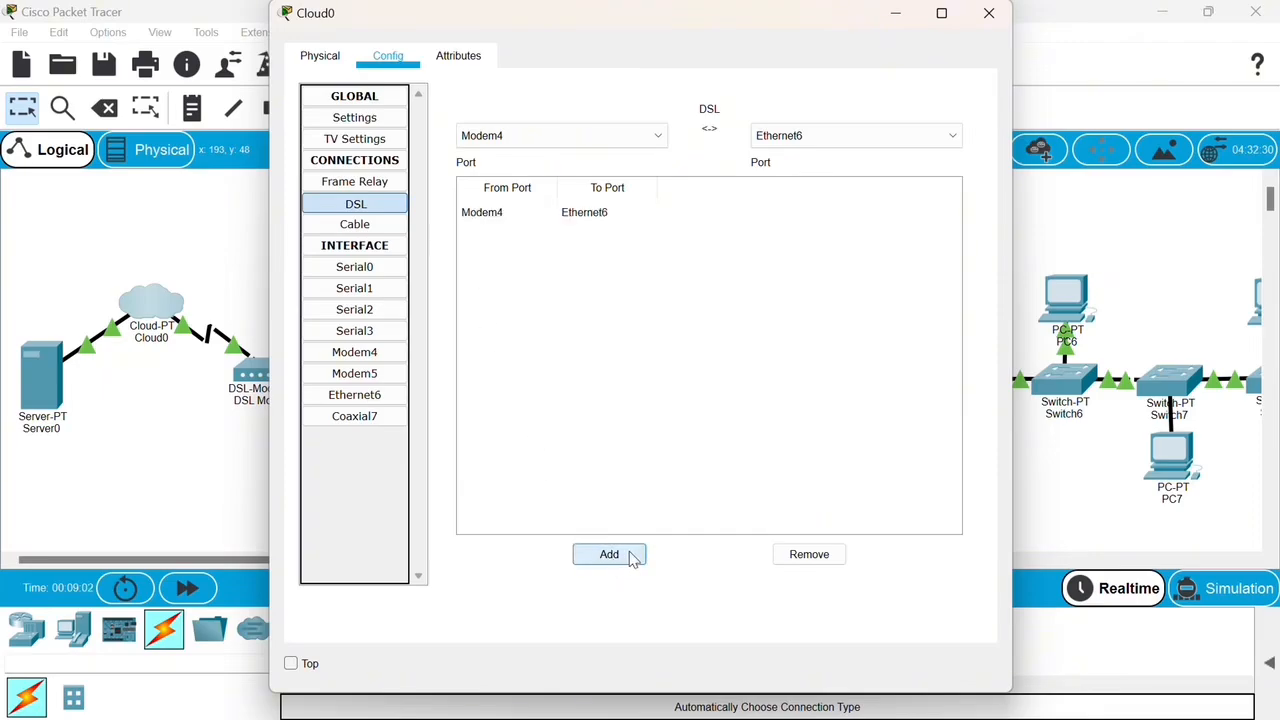
click(990, 13)
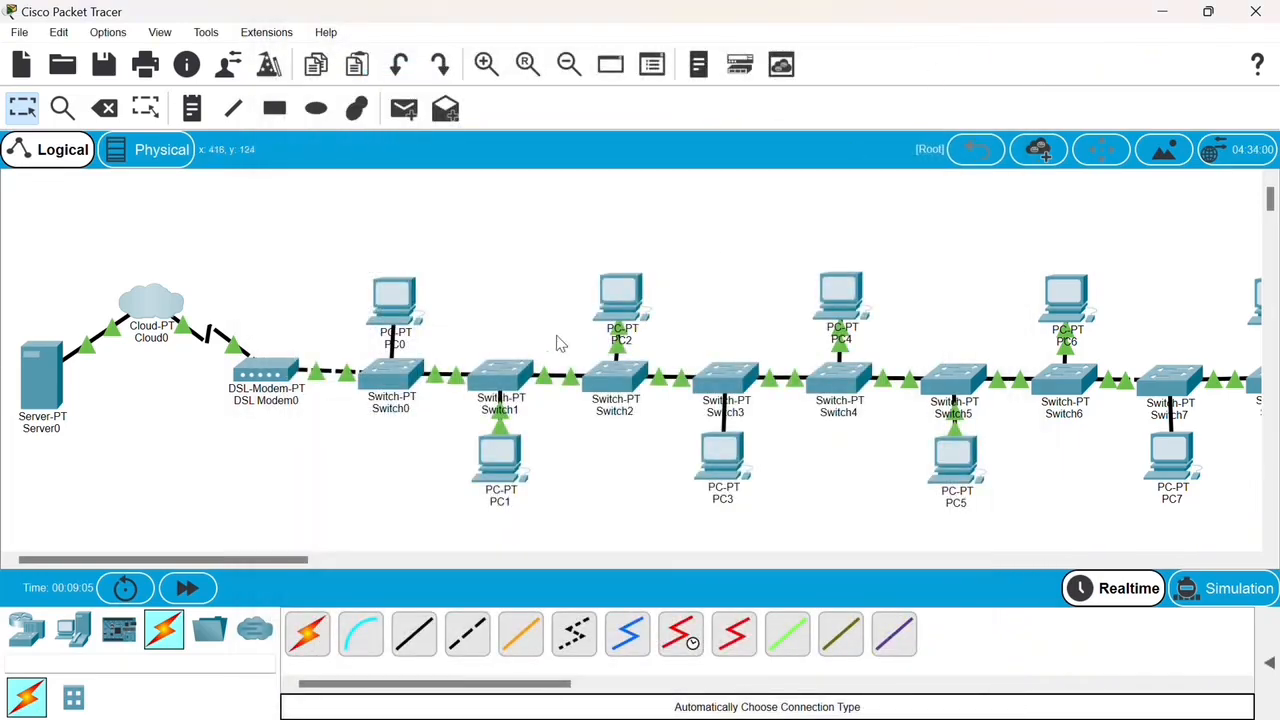
Give PC0 the static IP address 192.168.1.43 with subnet mask 255.255.255.0
click(393, 308)
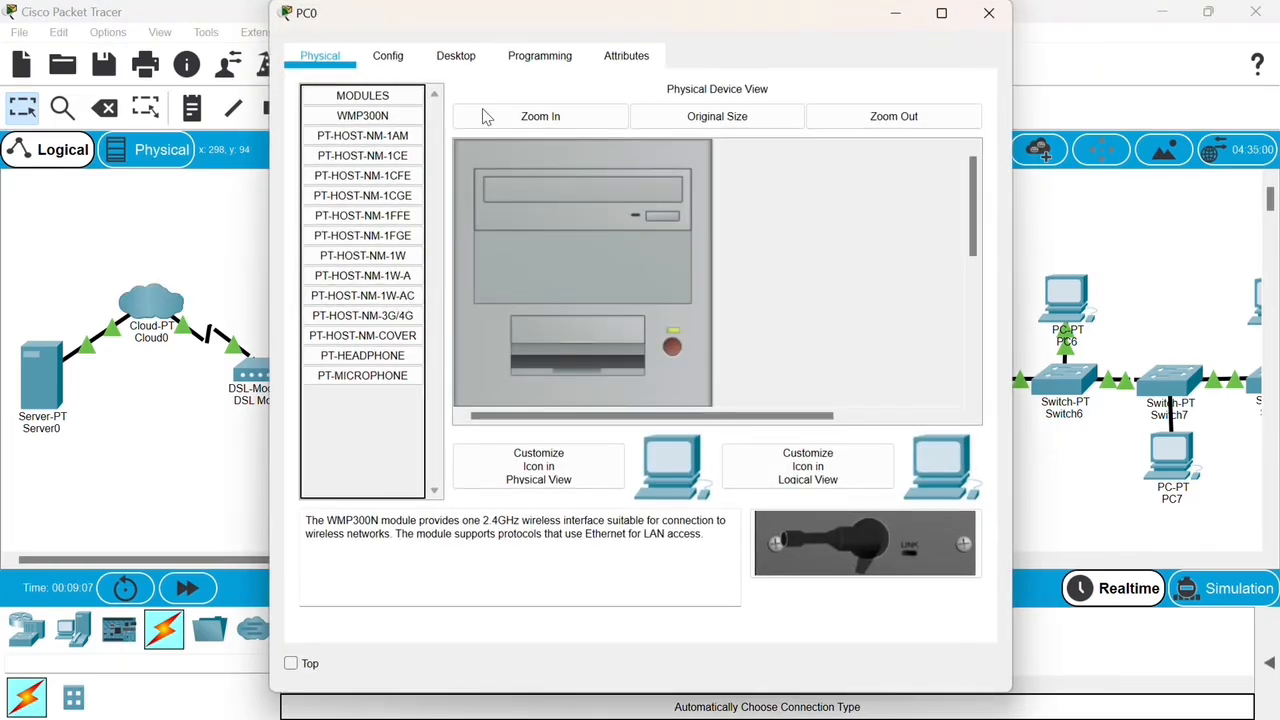
click(462, 58)
click(410, 178)
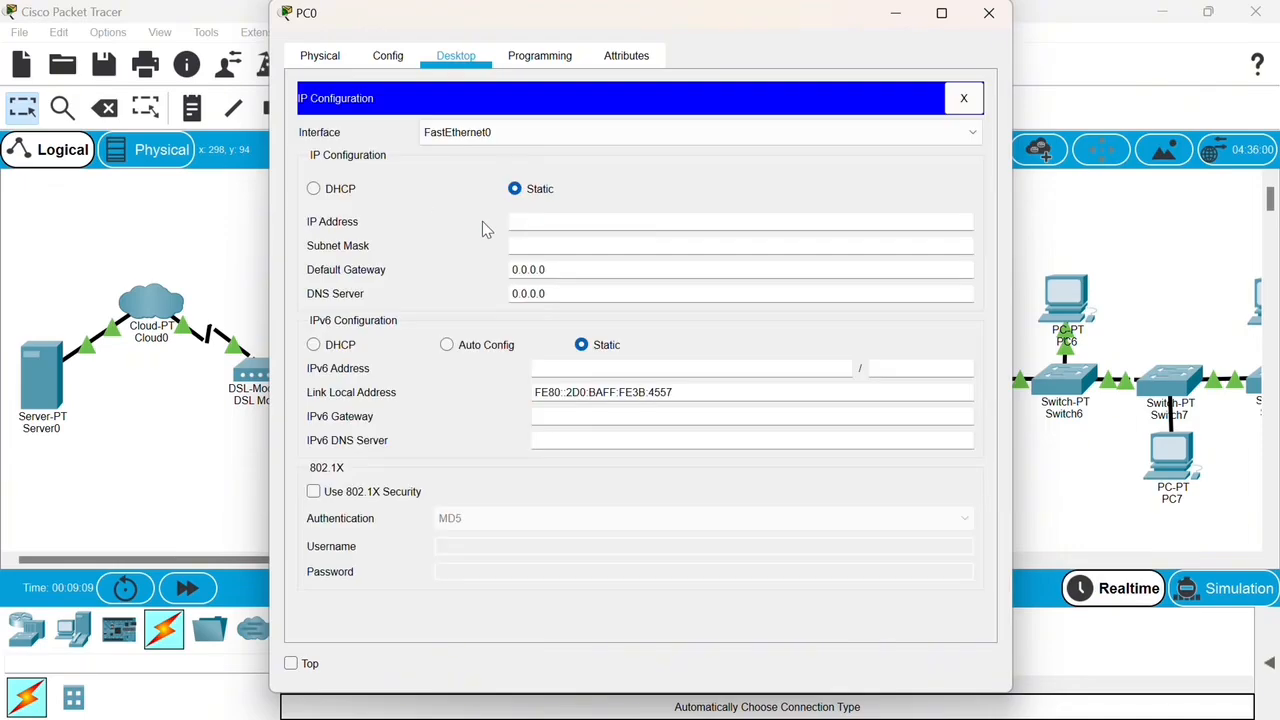
click(524, 222)
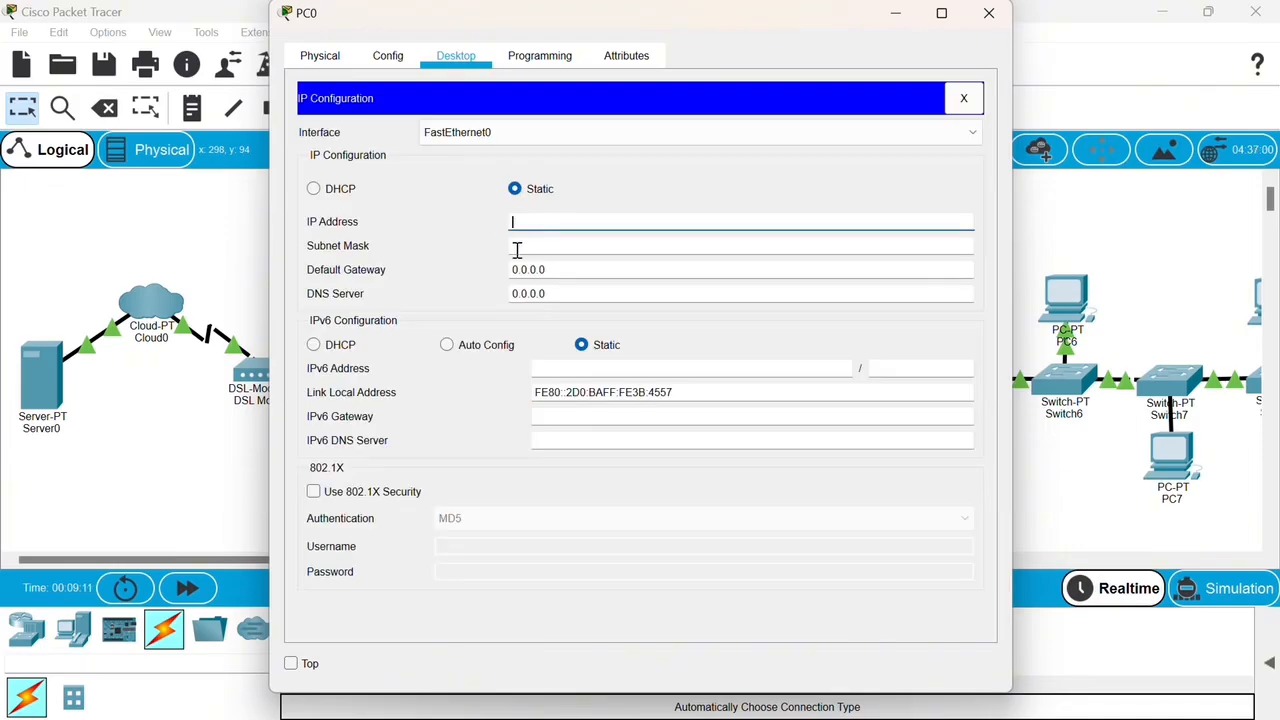
text(192.168.1.43)
click(541, 249)
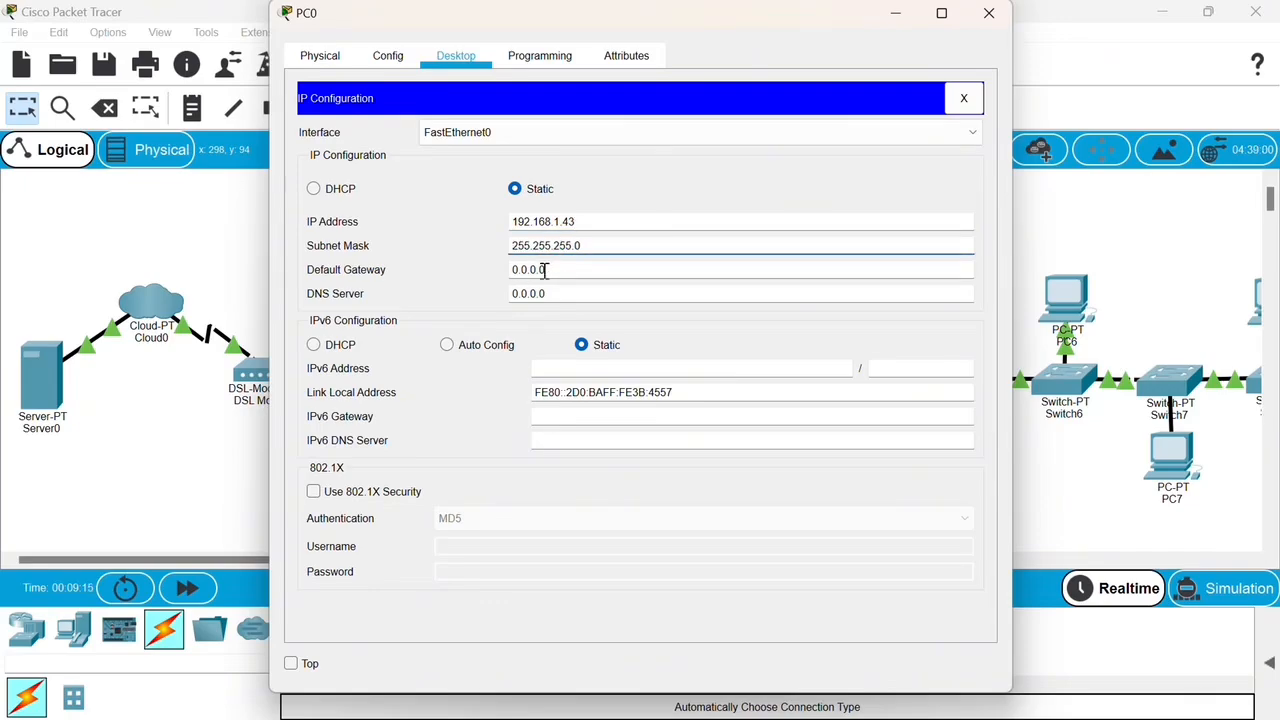
Set PC0's default gateway to 192.168.1.1 and its DNS server to 8.8.8.8, and close its settings
drag(545, 270, 500, 272)
key(ctrl+v)
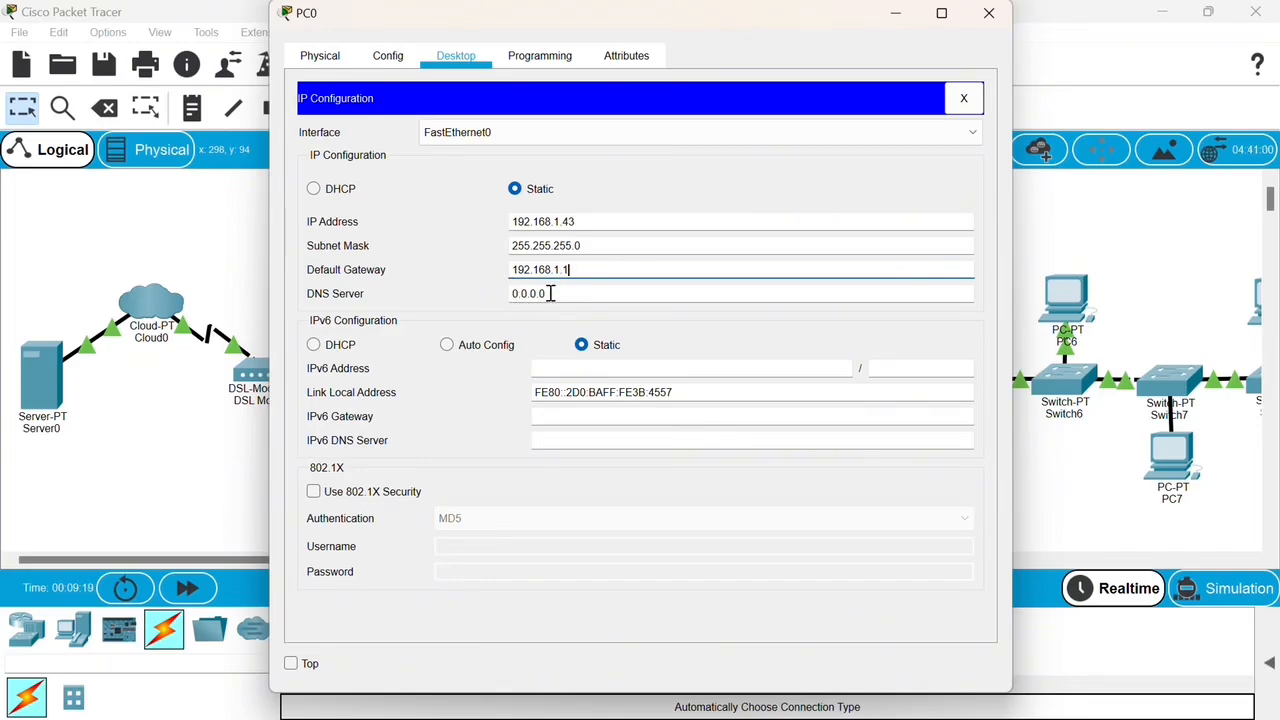
drag(550, 293, 504, 296)
text(8)
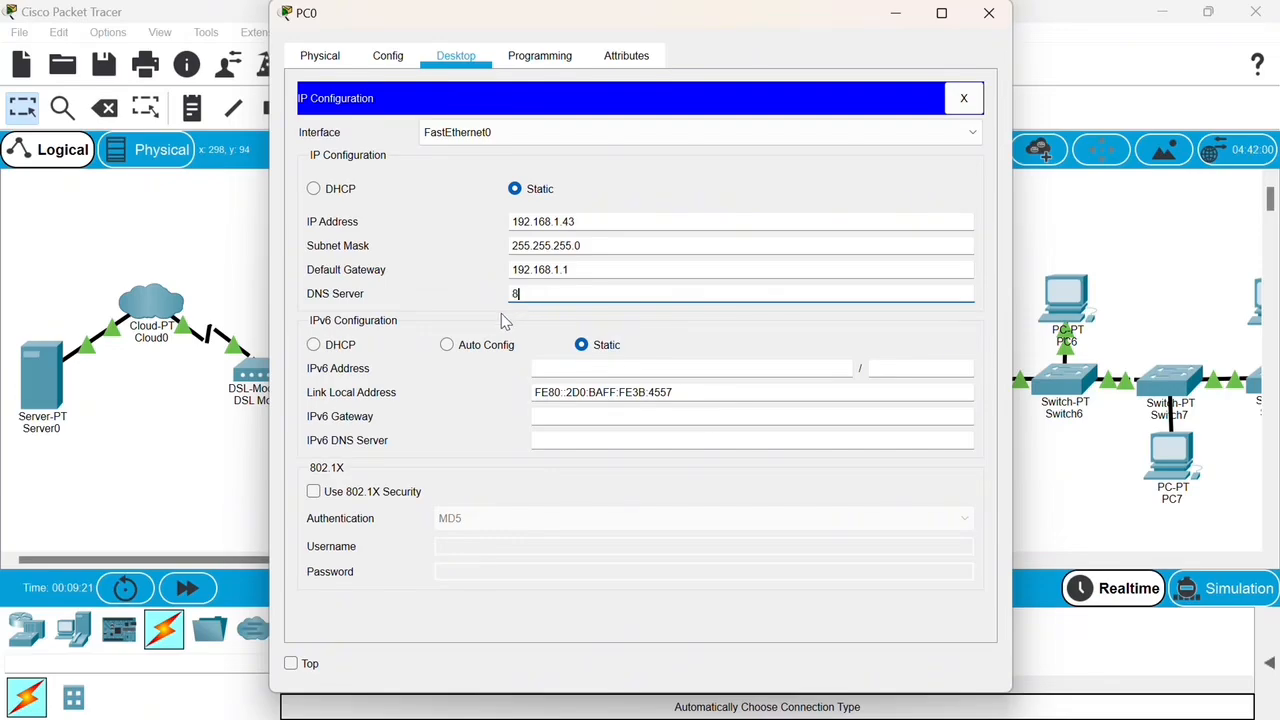
text(.8.8.8)
click(990, 14)
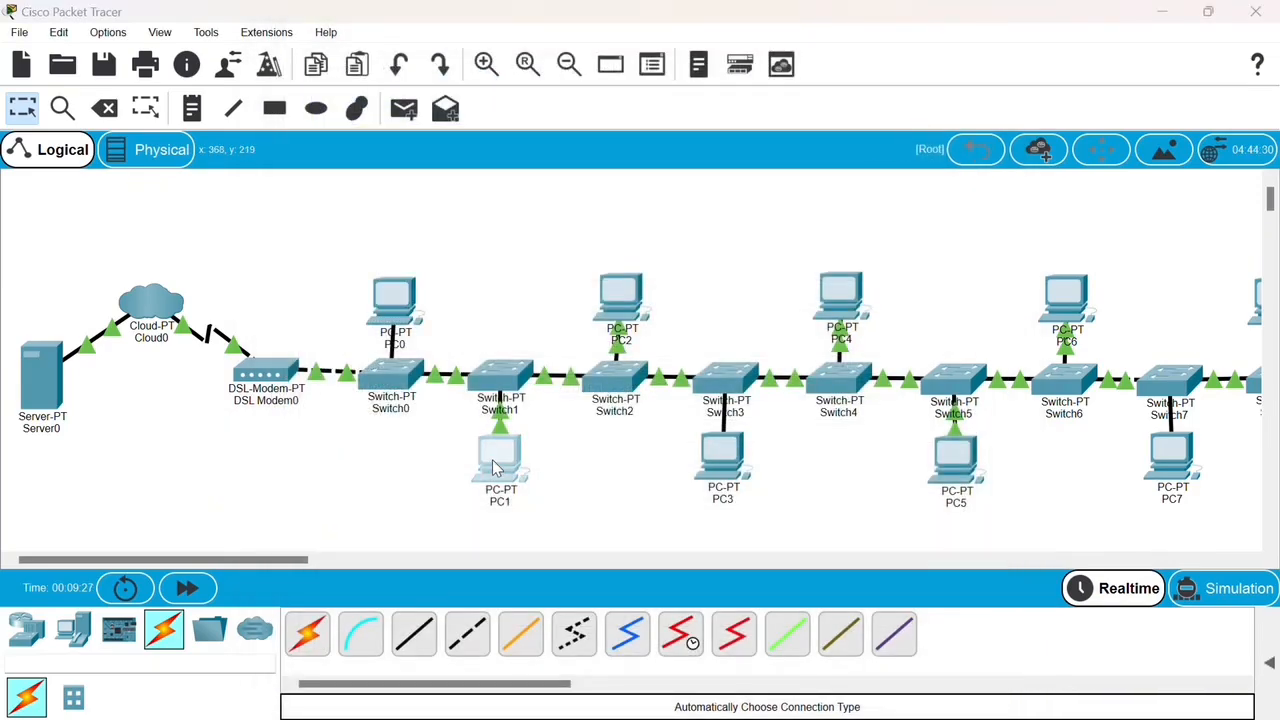
Give PC1 the static IP address 192.168.1.44 with subnet mask 255.255.255.0
click(482, 458)
click(455, 56)
click(408, 163)
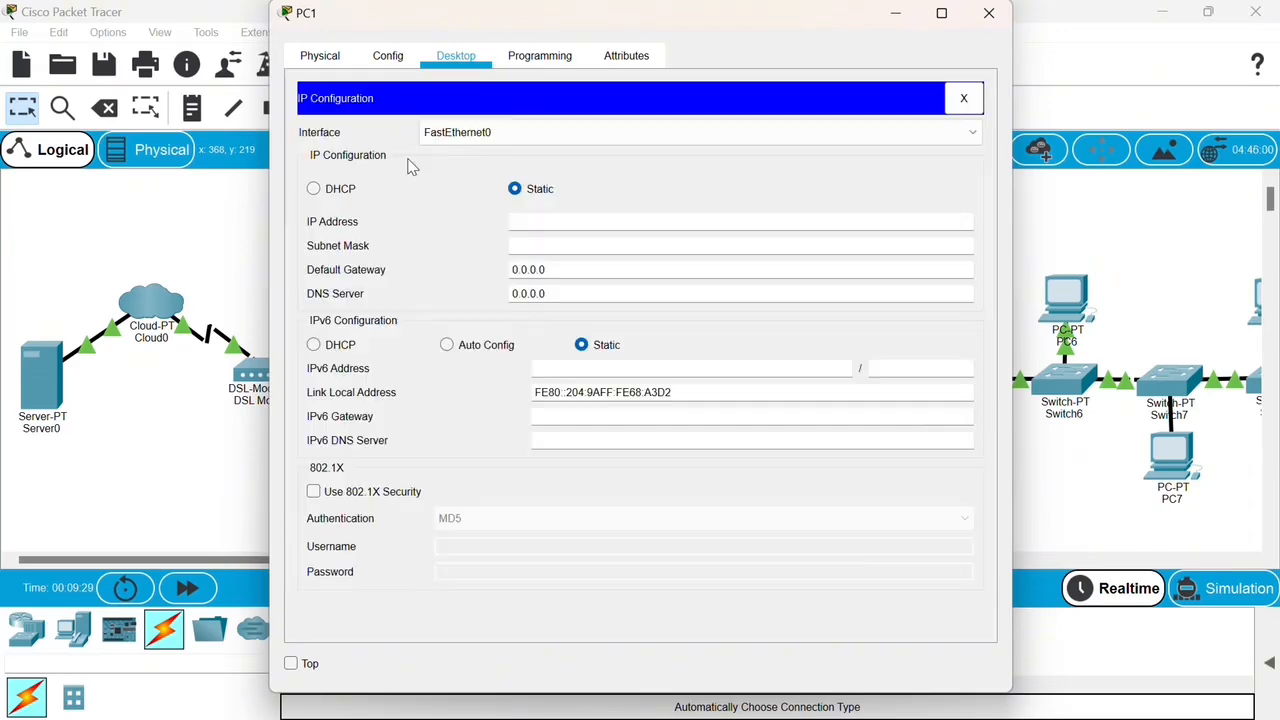
click(546, 222)
text(192.168.1.44)
click(530, 246)
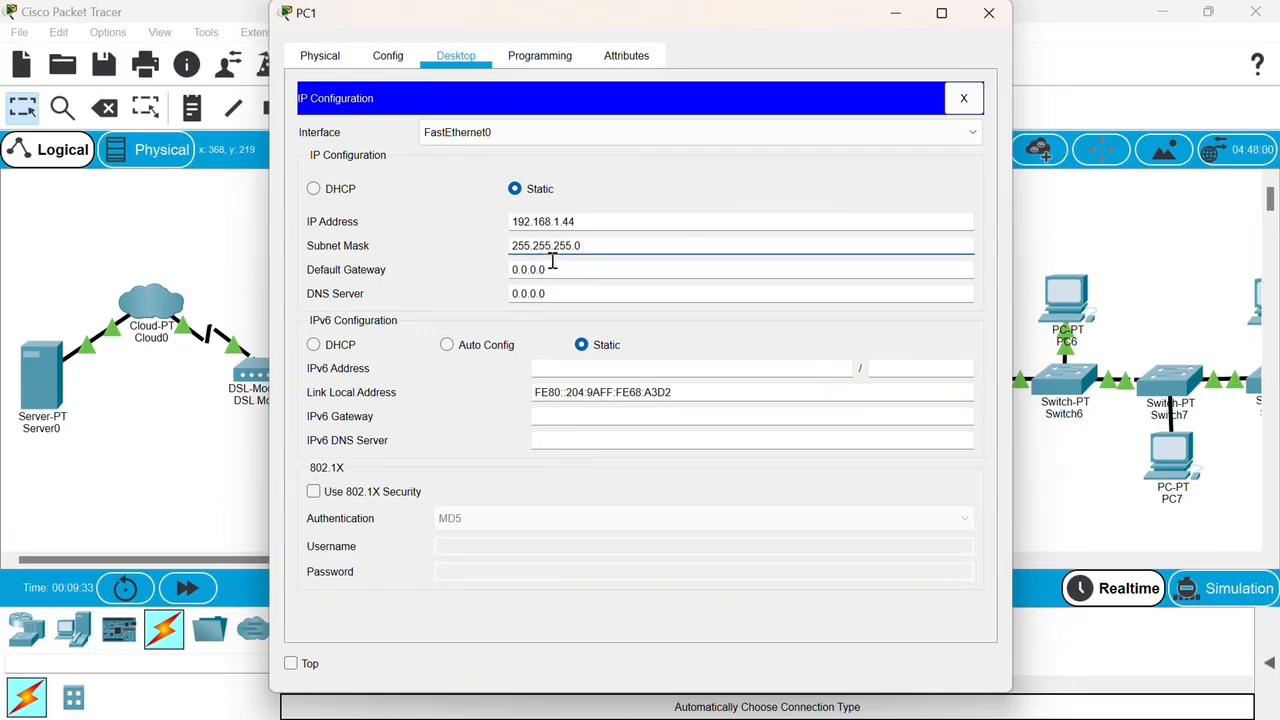
Set PC1's default gateway to 192.168.1.1 and its DNS server to 8.8.8.8
click(537, 269)
drag(548, 269, 508, 280)
text(192.168.1.4)
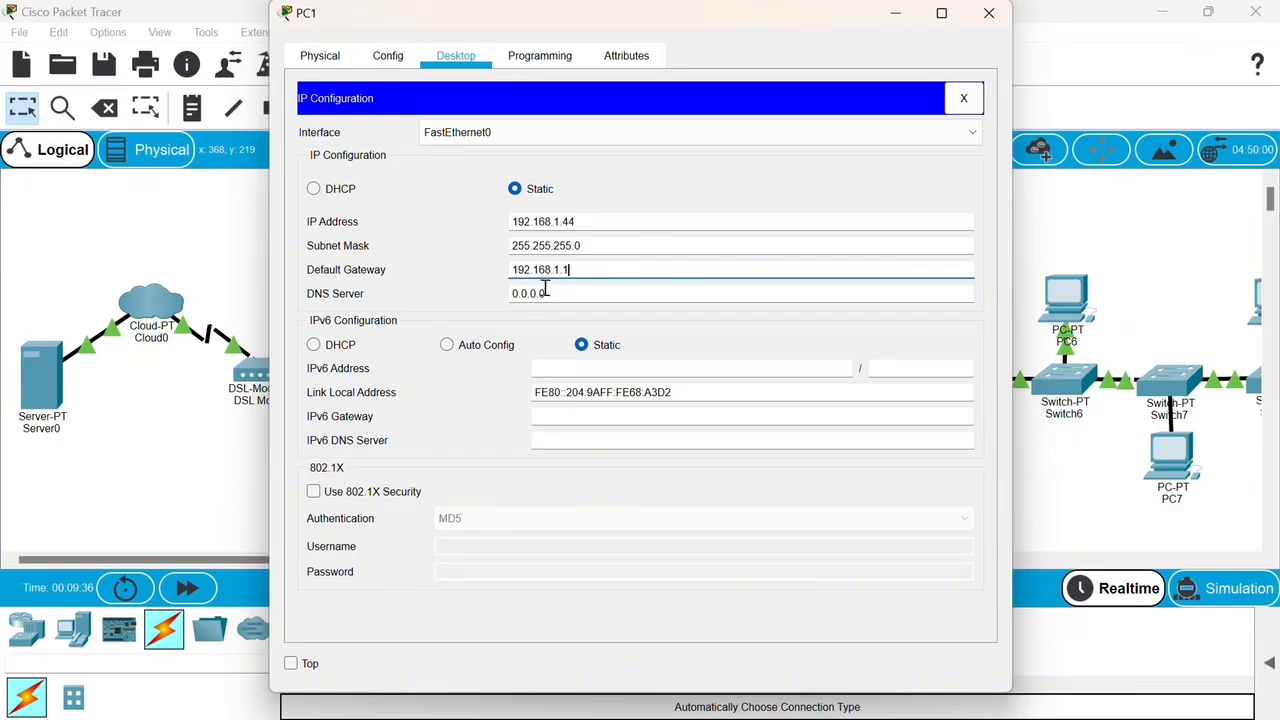
click(545, 293)
drag(545, 293, 506, 300)
text(8)
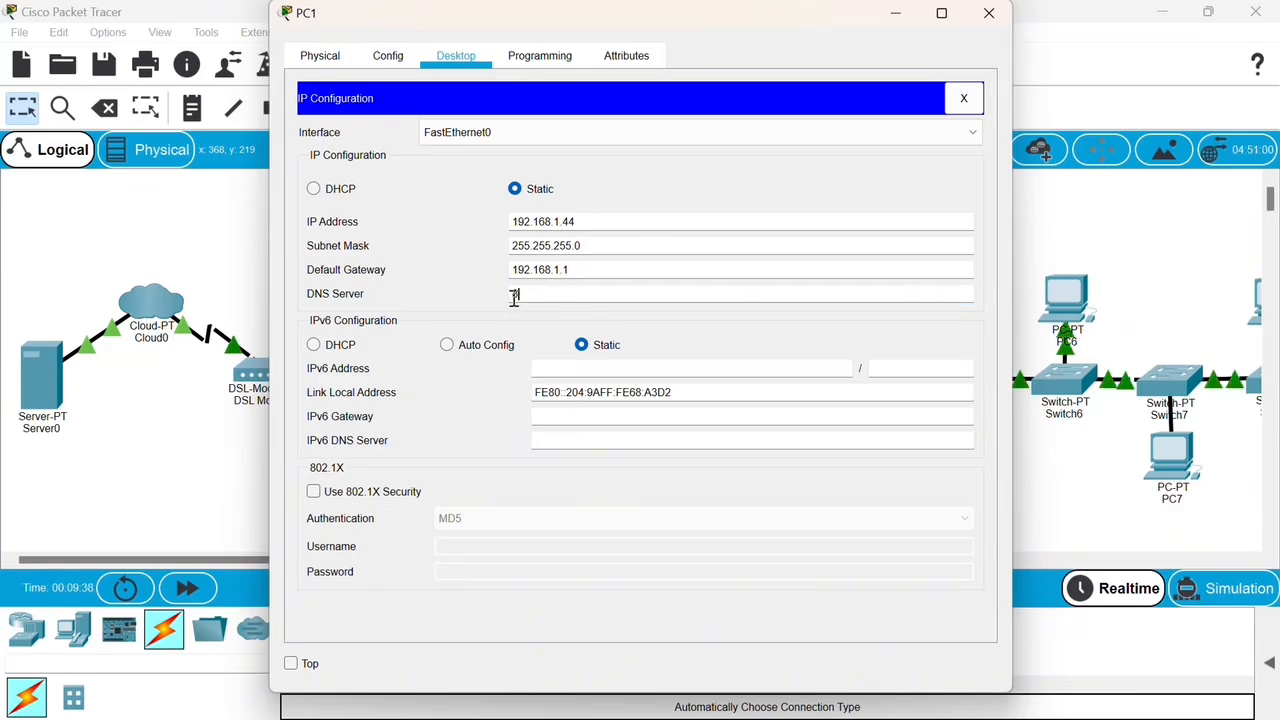
text(.8.8.8)
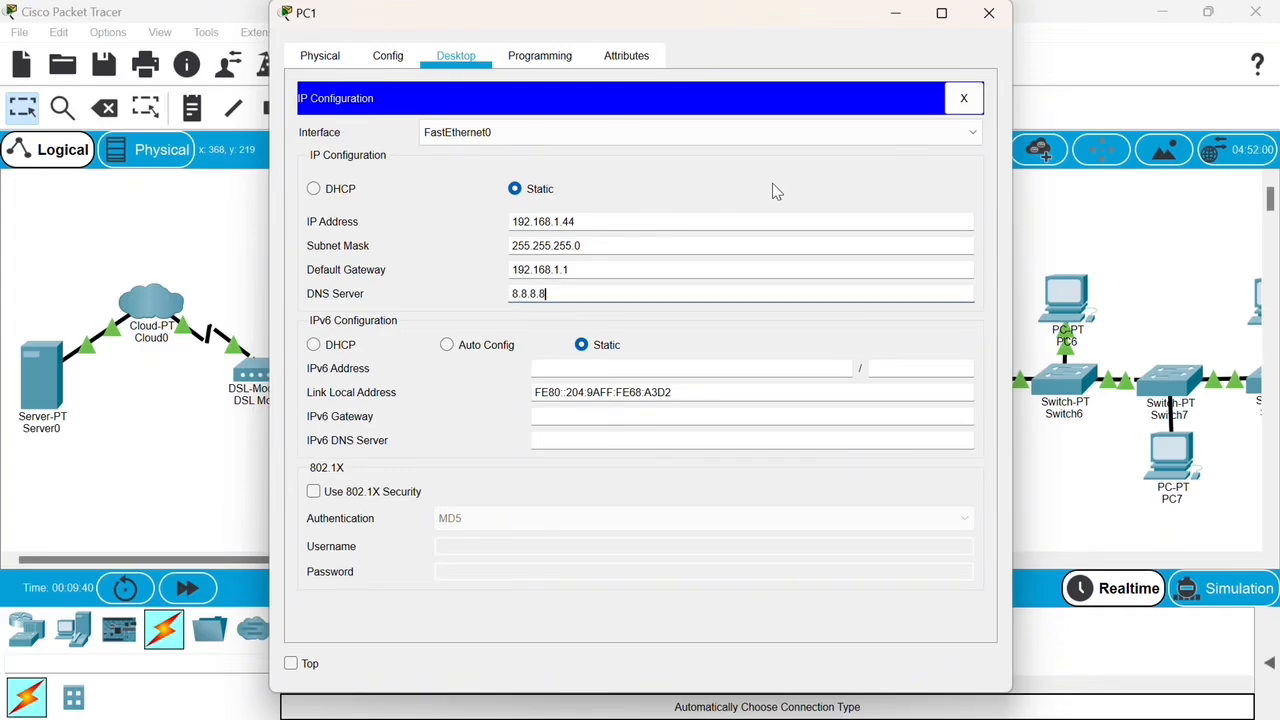
Close PC1's settings and give PC2 the static IP address 192.168.1.45 with subnet mask 255.255.255.0
click(987, 15)
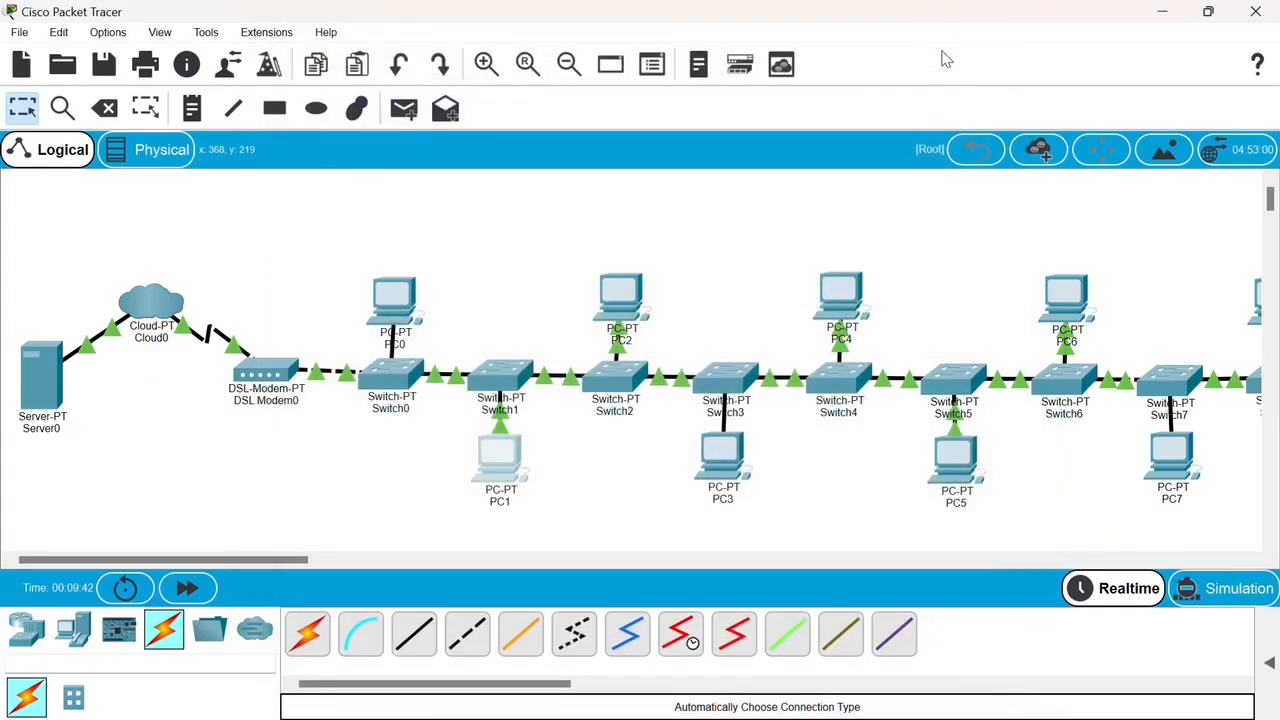
click(621, 298)
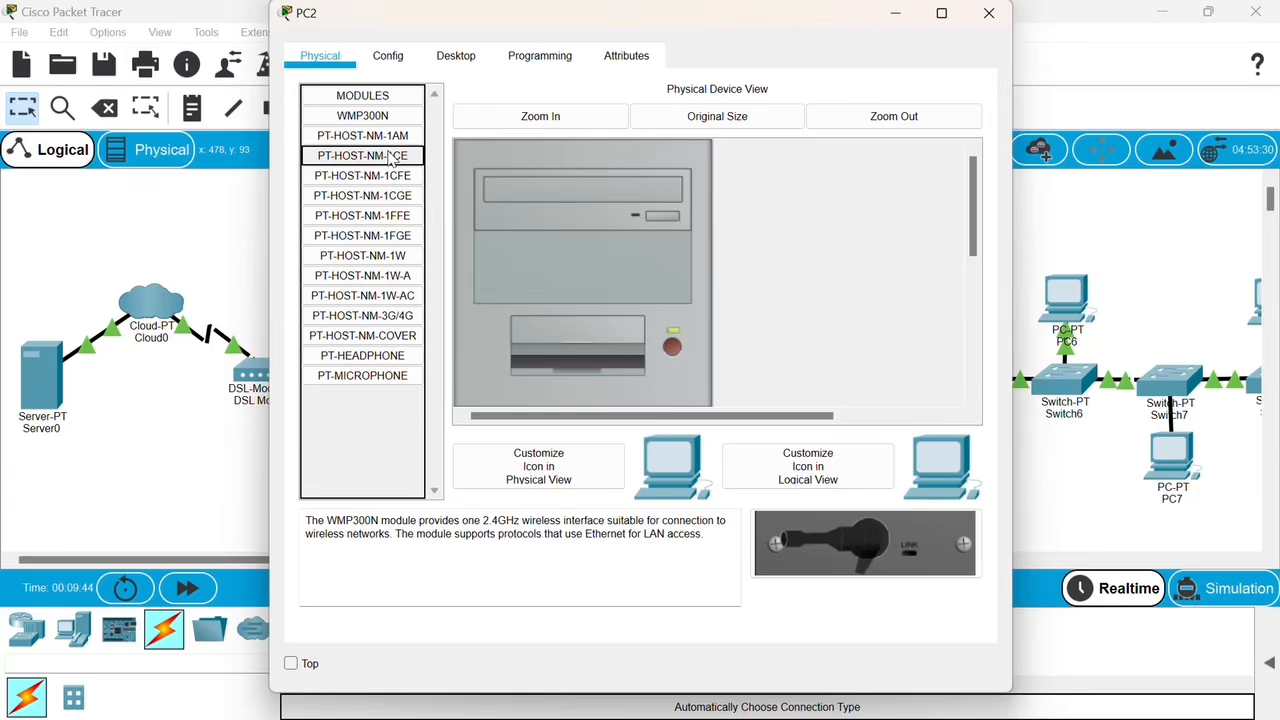
click(468, 62)
click(392, 140)
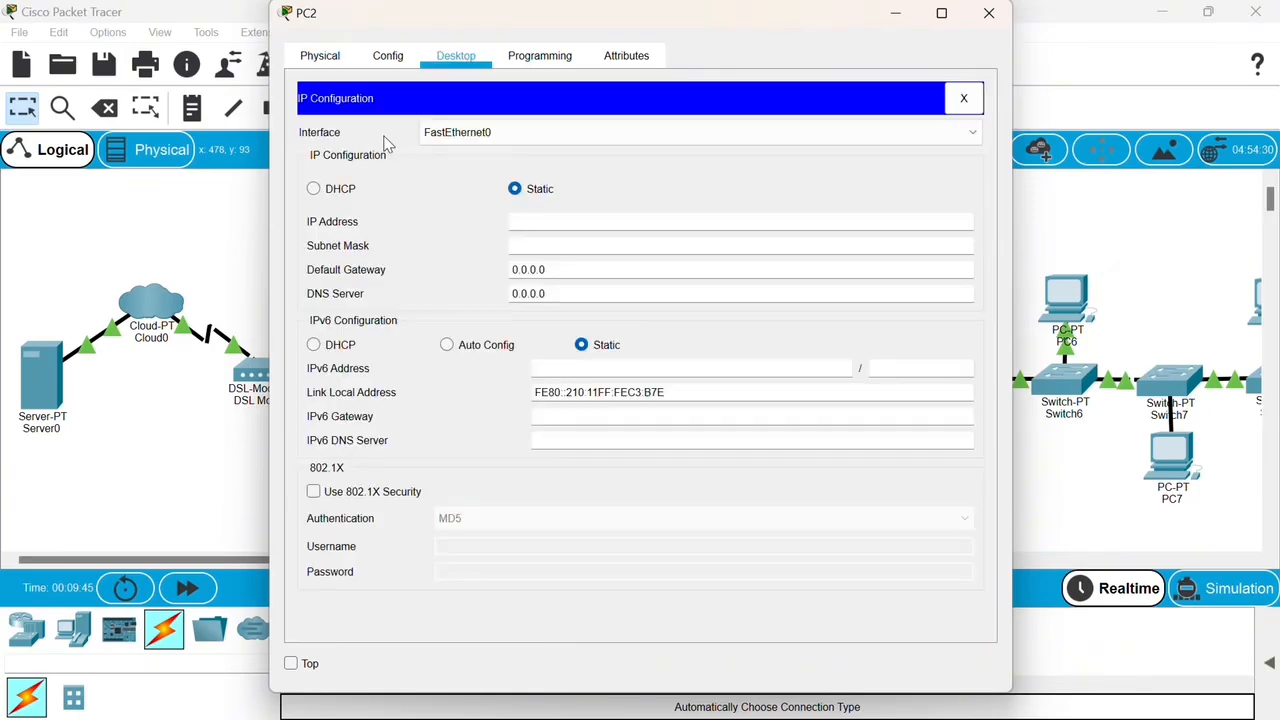
click(543, 244)
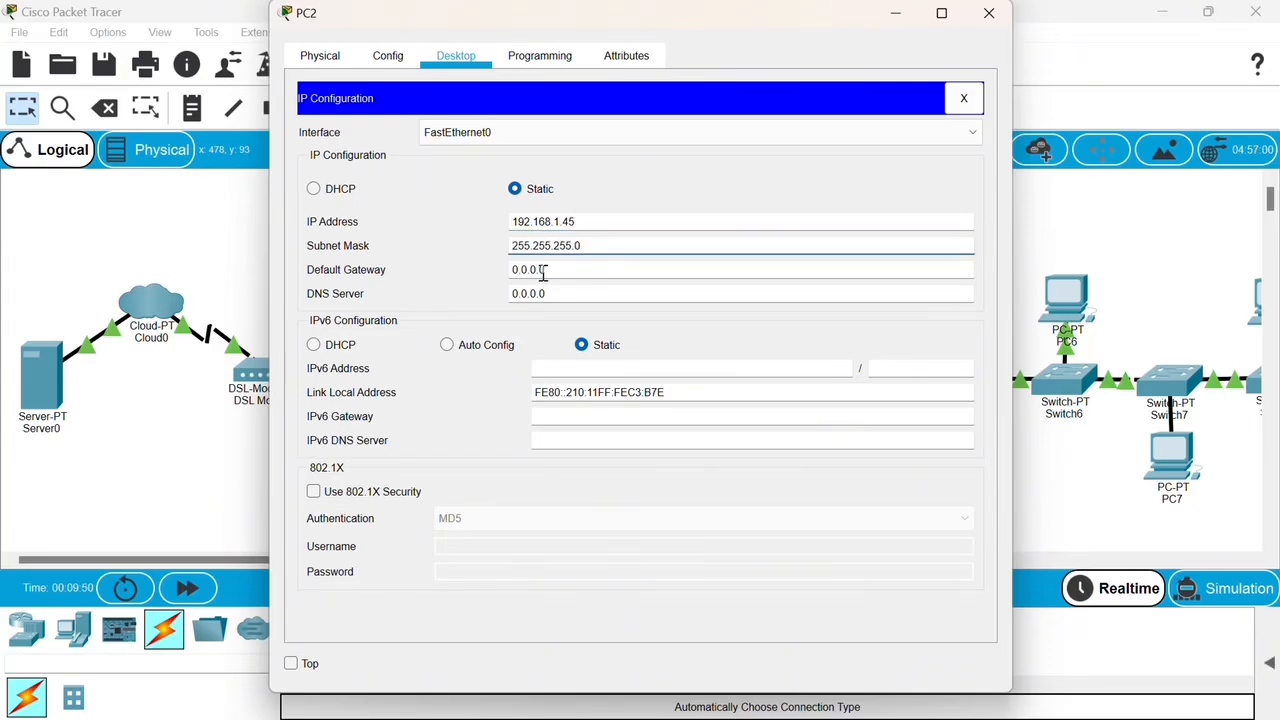
Set PC2's default gateway to 192.168.1.1 and its DNS server to 8.8.8.8, and close its settings
drag(547, 270, 505, 279)
text(192.168.1.4)
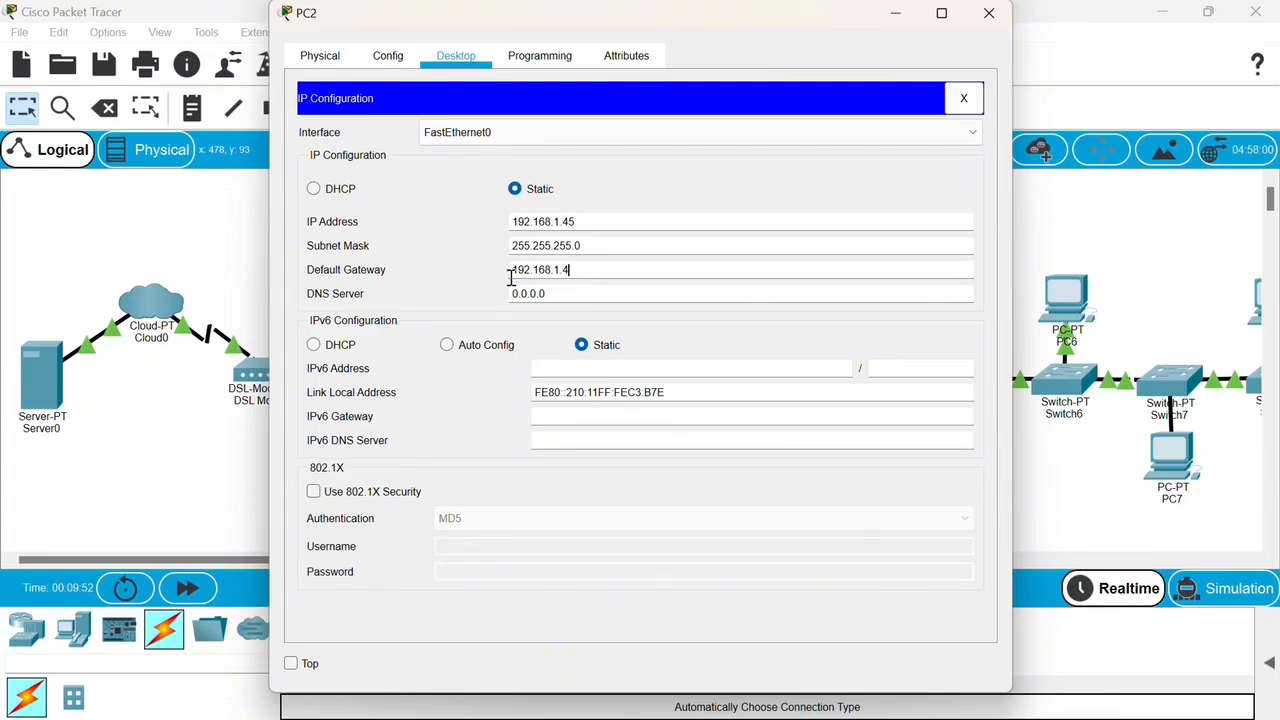
text(1)
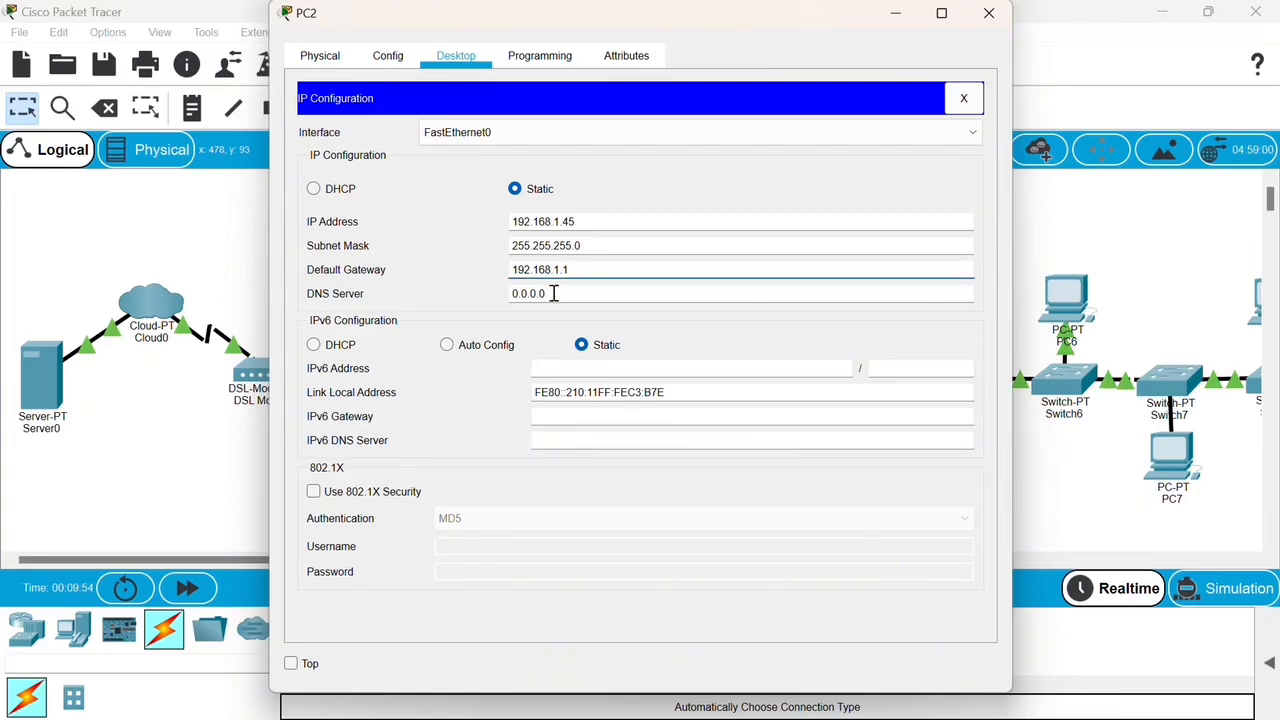
drag(554, 292, 512, 294)
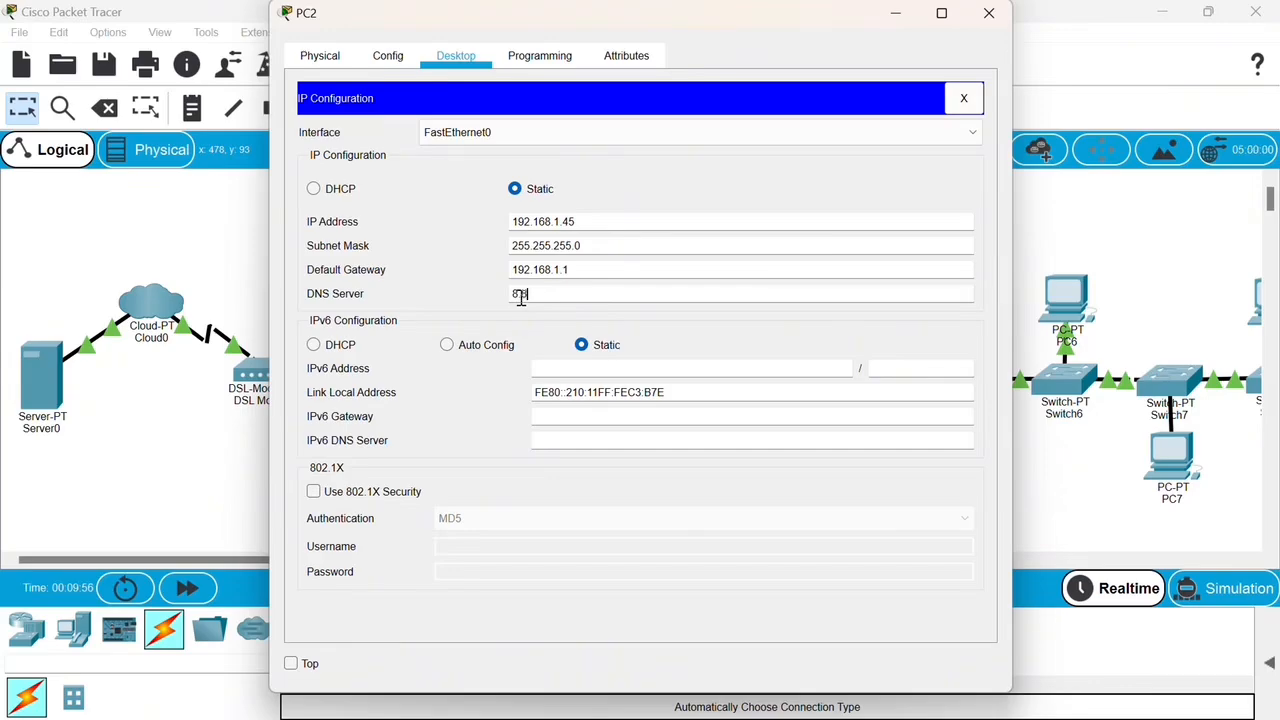
click(987, 13)
Assign static IP settings to PC3 through PC6, using 192.168.1.48 for PC5 and 192.168.1.49 for PC6, with mask 255.255.255.0 and DNS server 8.8.8.8
click(717, 459)
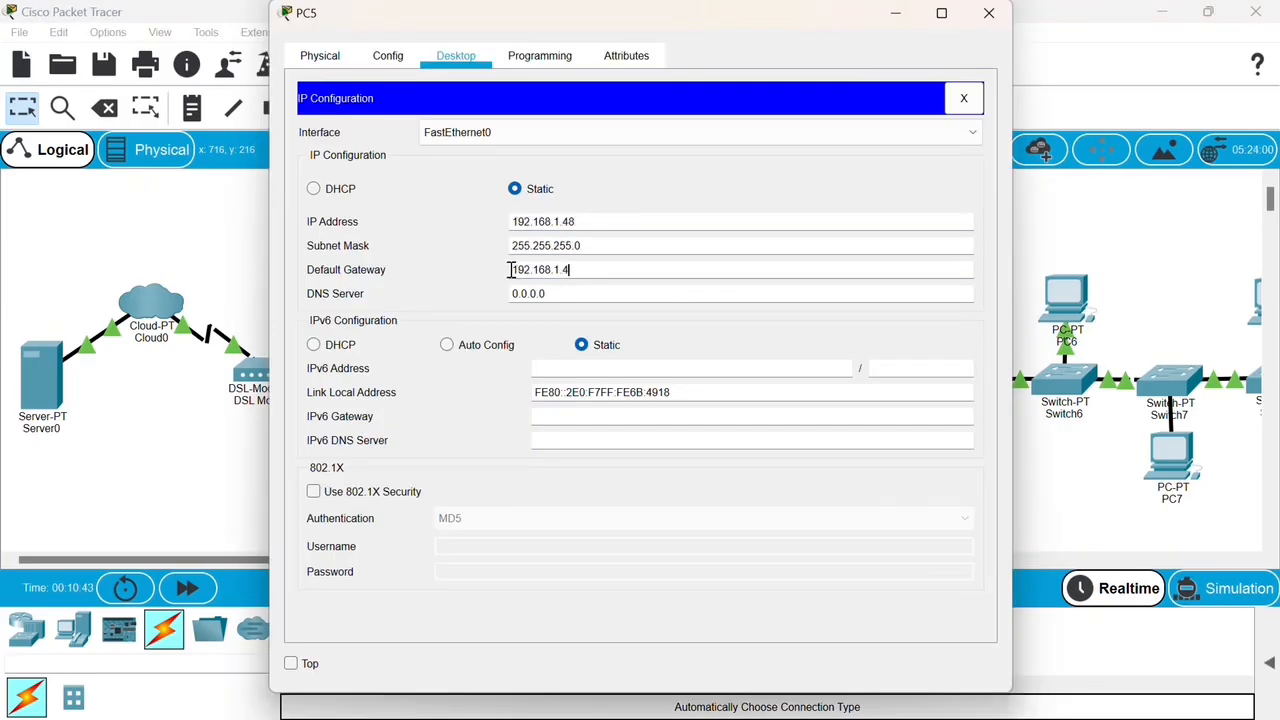
click(517, 293)
click(403, 129)
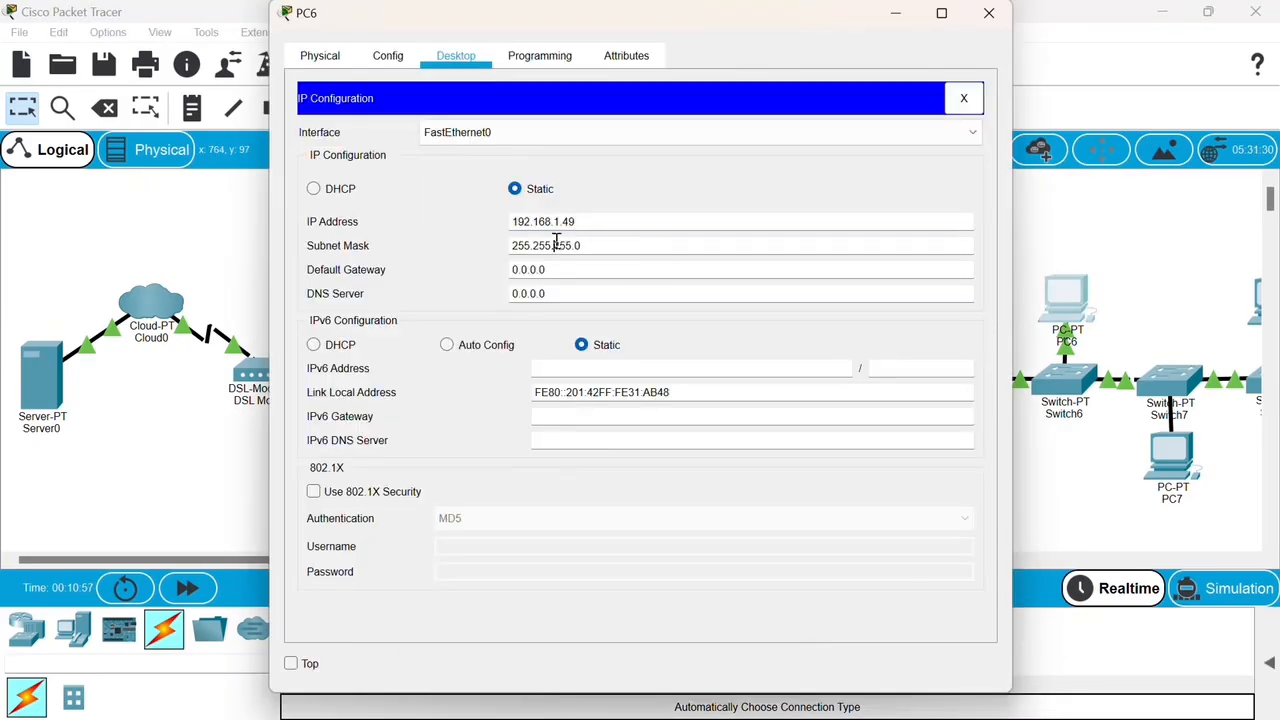
click(557, 294)
text(8.8.8.8)
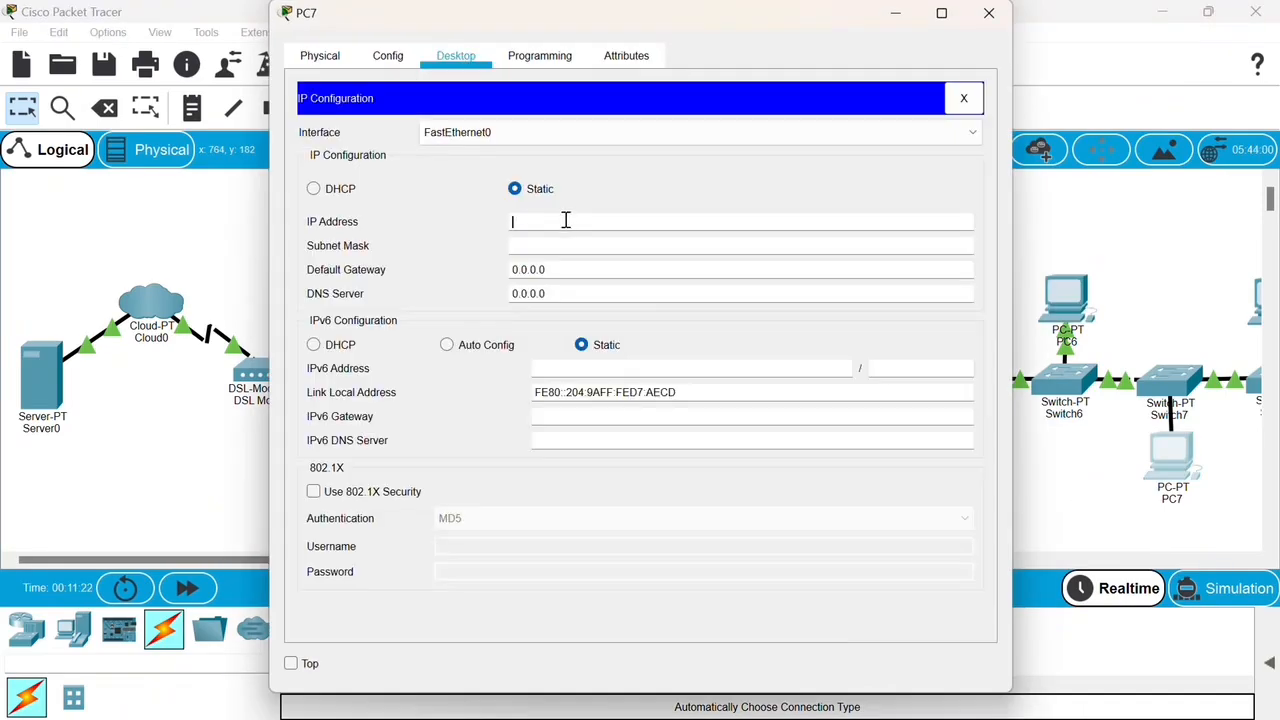
Give PC7 the static IP address 192.168.1.50 with subnet mask 255.255.255.0, fill in its gateway and DNS server, and close its settings
text(192.168.1.50)
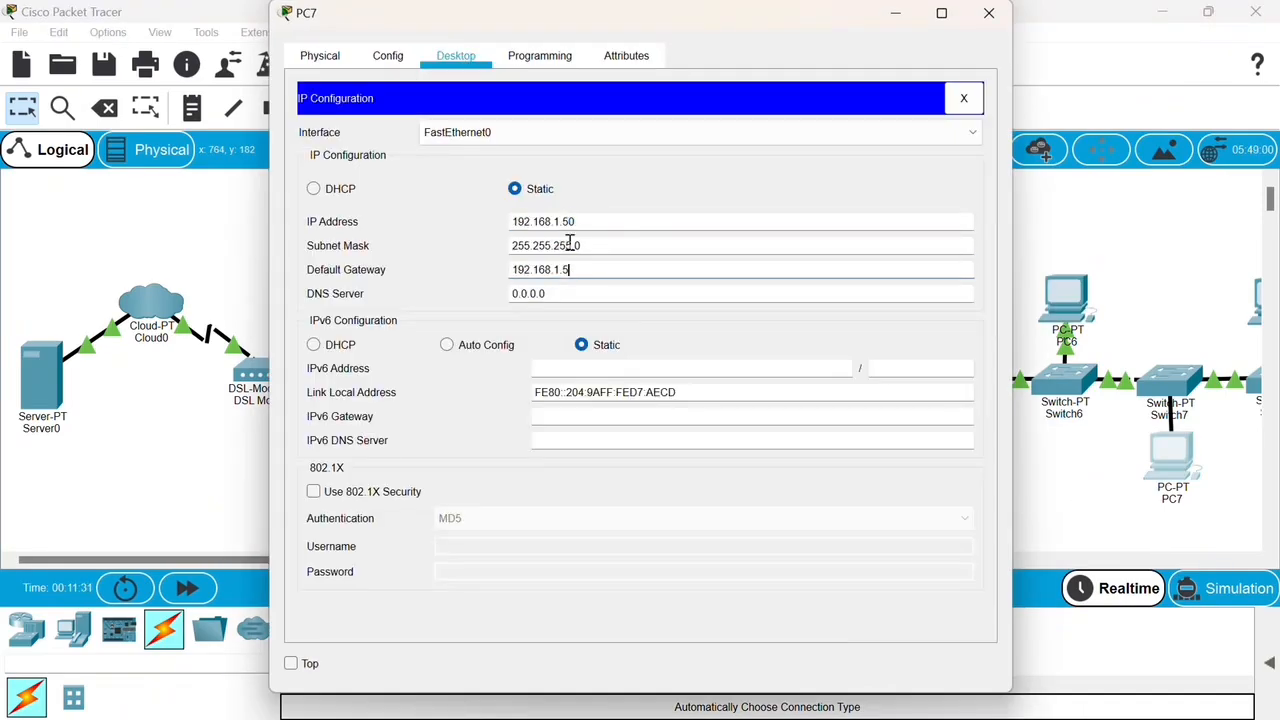
click(511, 294)
click(989, 13)
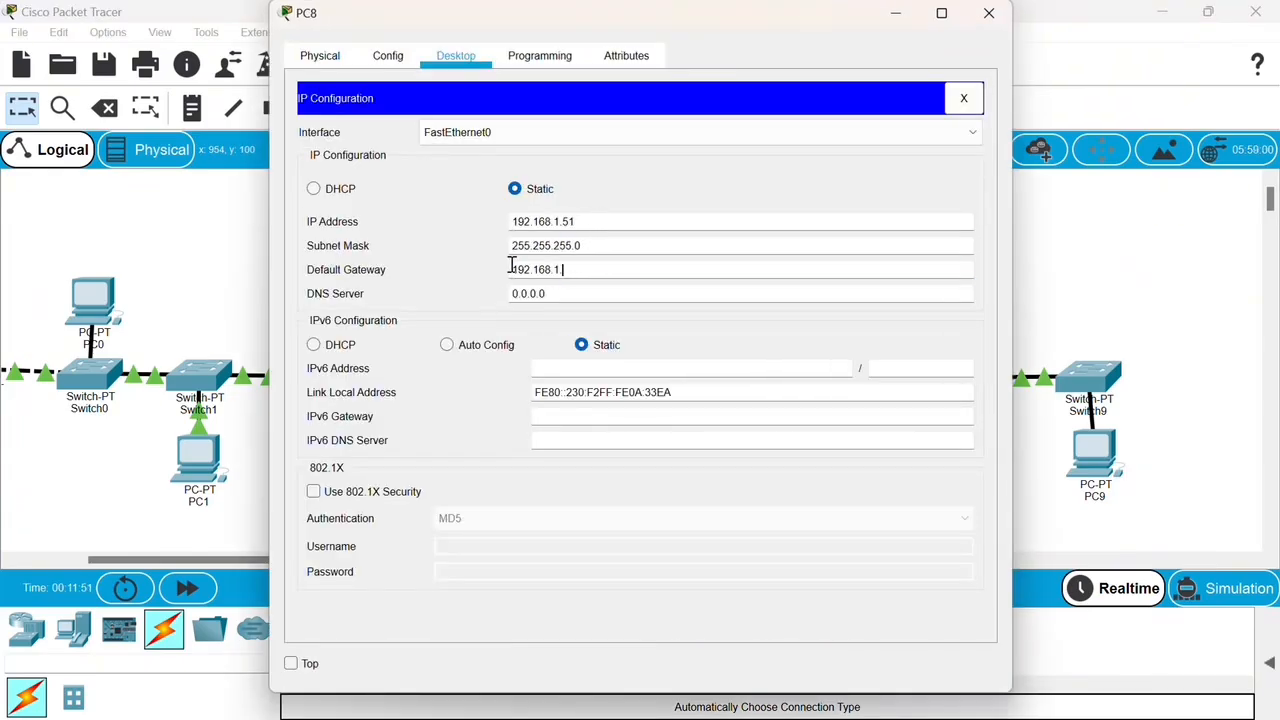
Give PC8 the address 192.168.1.51 with gateway 192.168.1.1 and PC9 the address 192.168.1.52, both with mask 255.255.255.0, and fill in their DNS servers
text(.1)
click(511, 293)
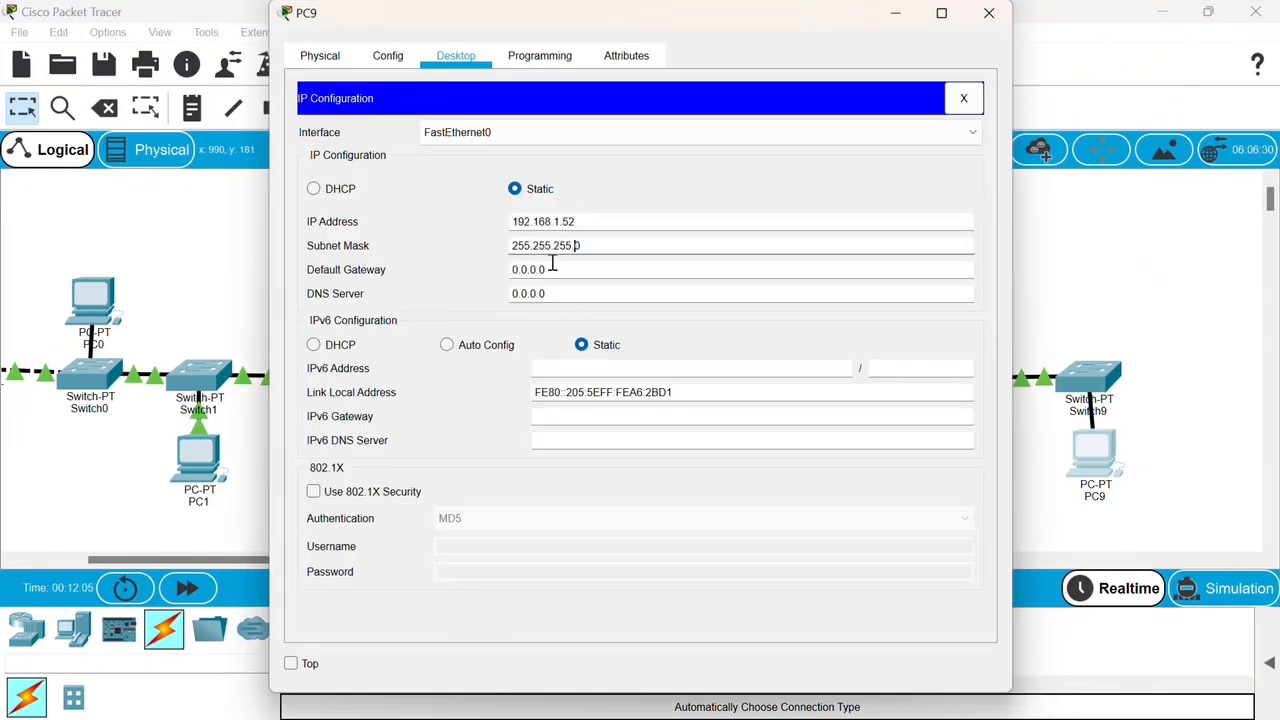
click(547, 293)
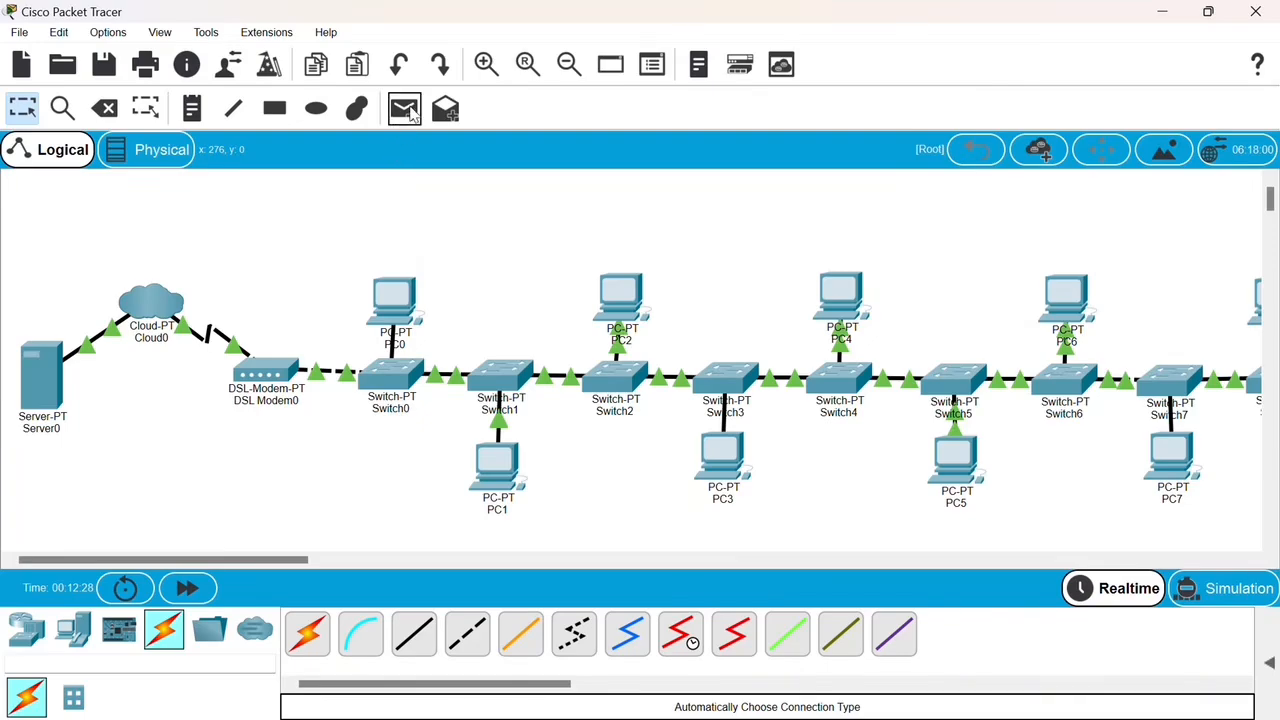
Send a simple PDU from PC0 to PC1 and show the PDU list with its delivery status
click(410, 113)
click(395, 300)
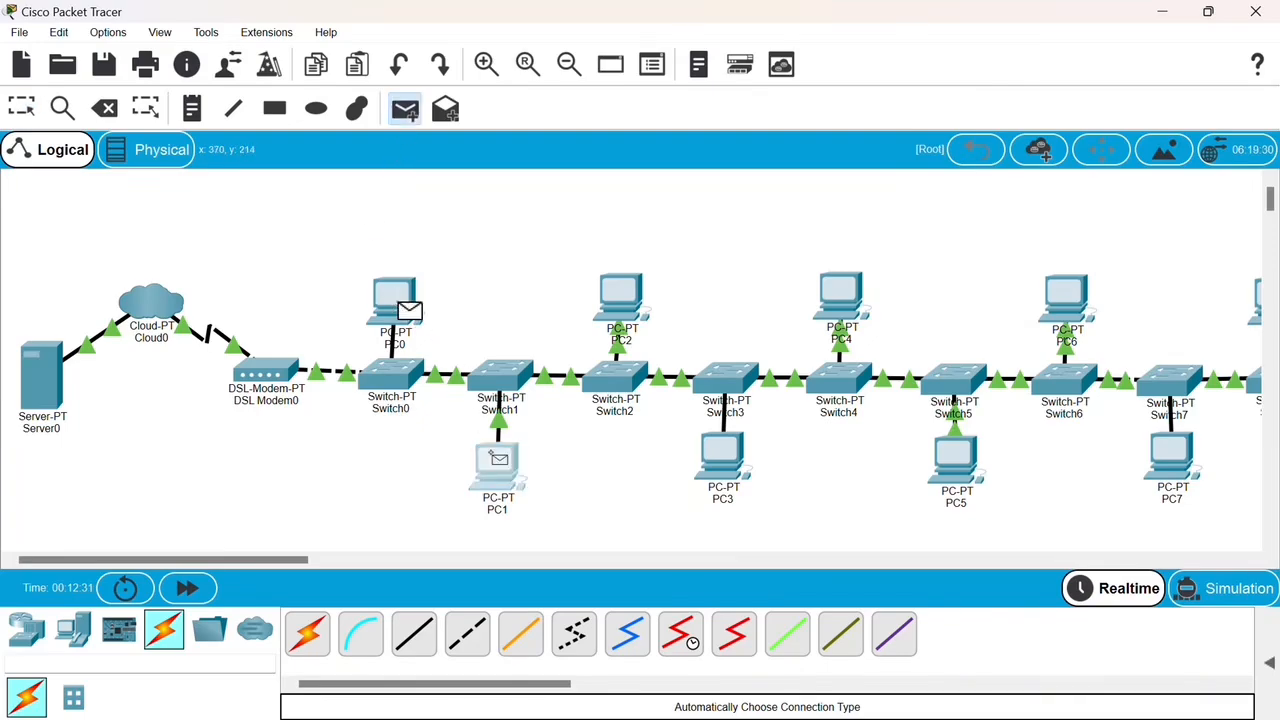
click(499, 460)
click(1273, 676)
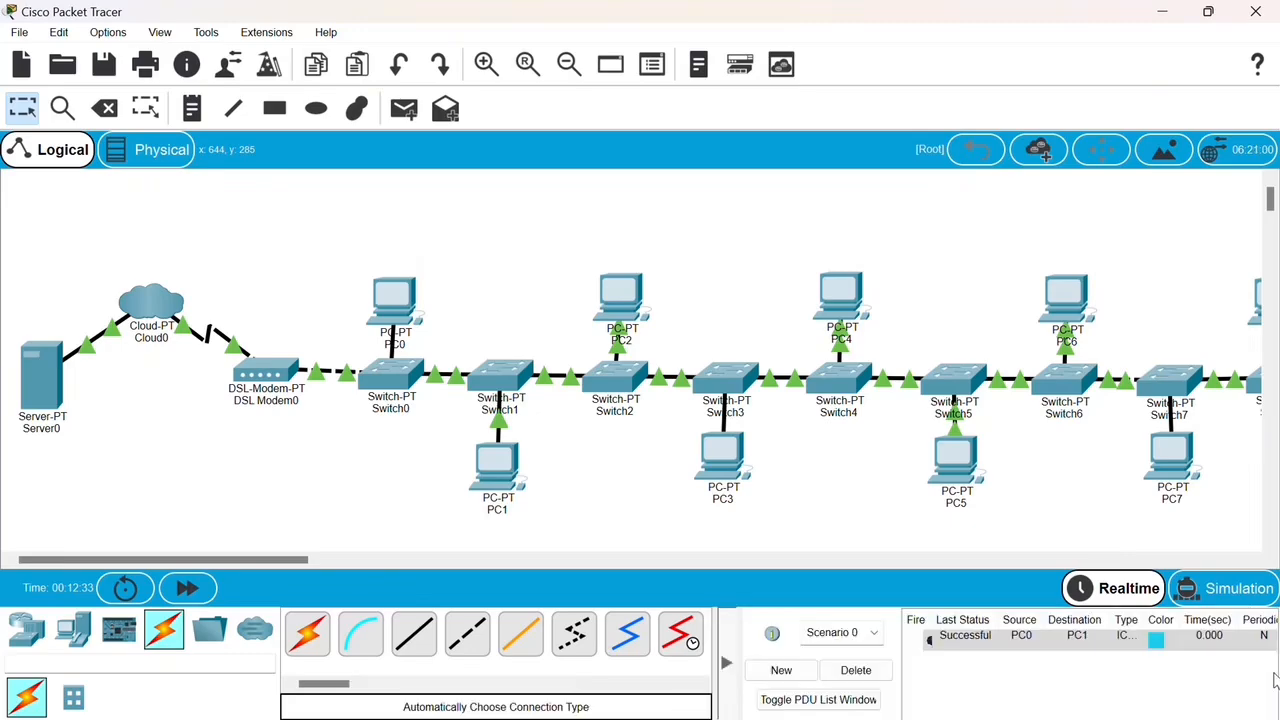
Send simple PDUs from PC2 to PC3 and from PC4 to PC5 to test their connectivity
click(405, 108)
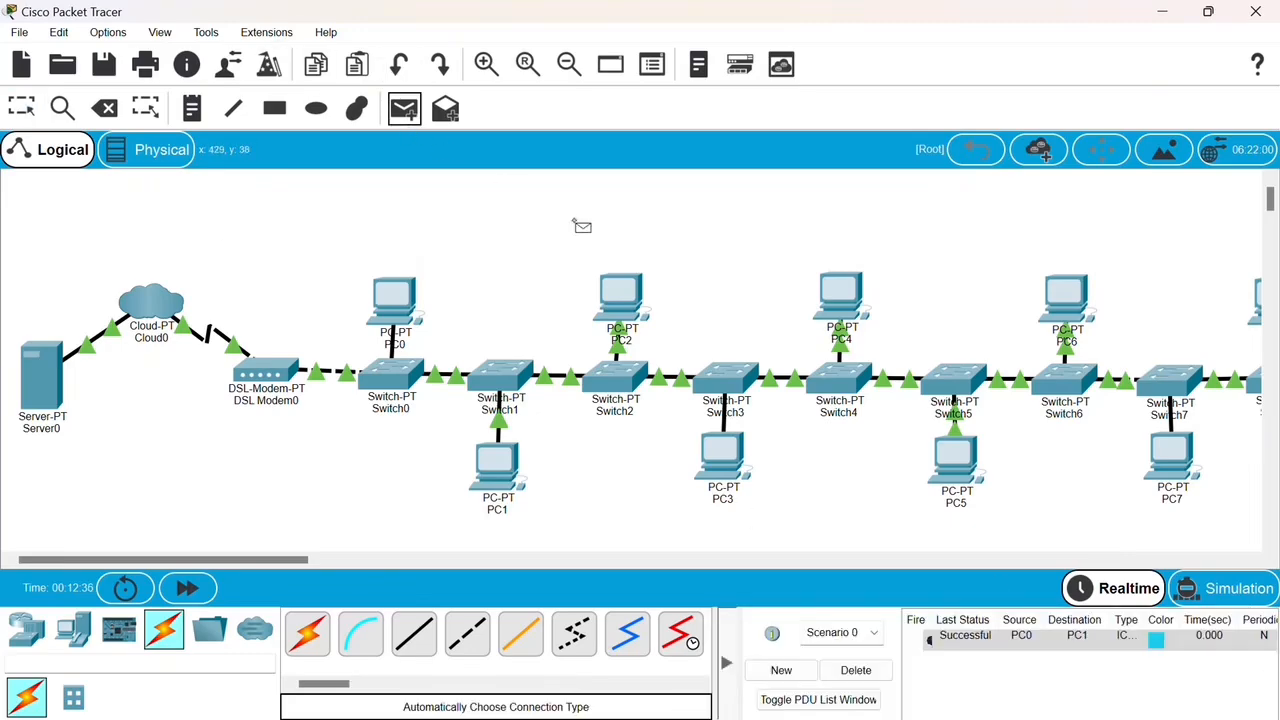
click(630, 300)
click(736, 456)
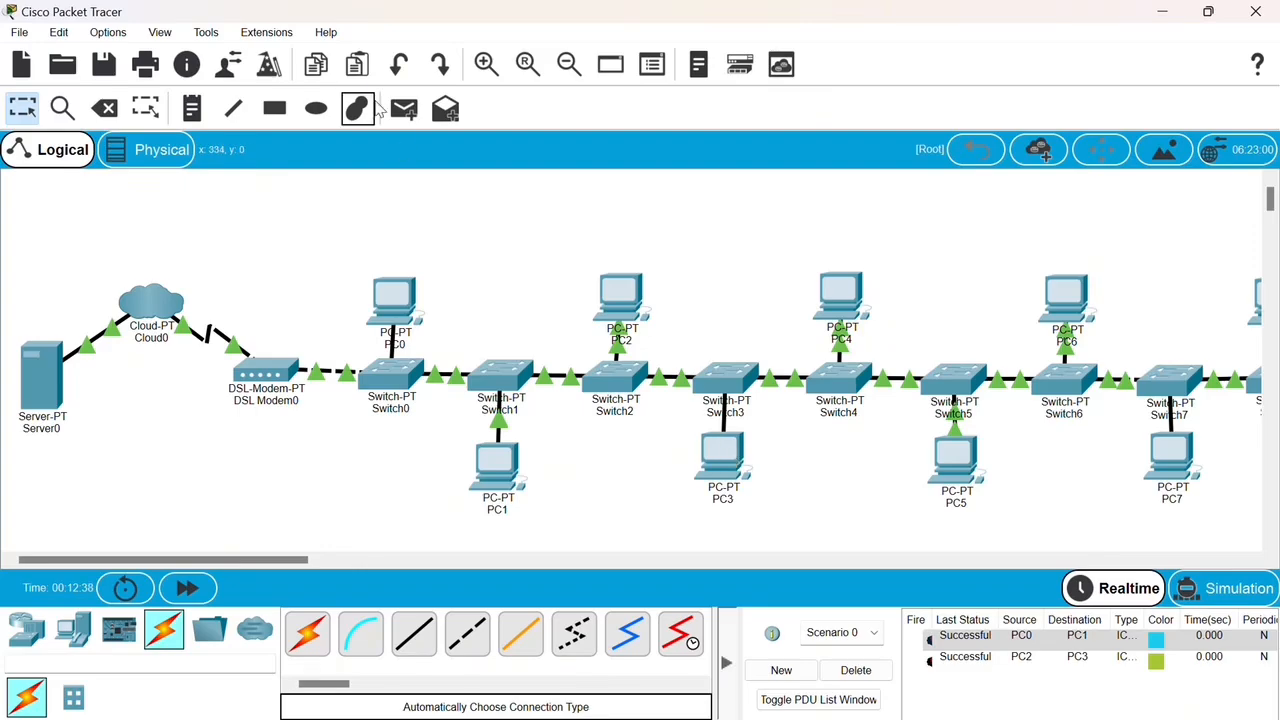
click(405, 108)
click(838, 305)
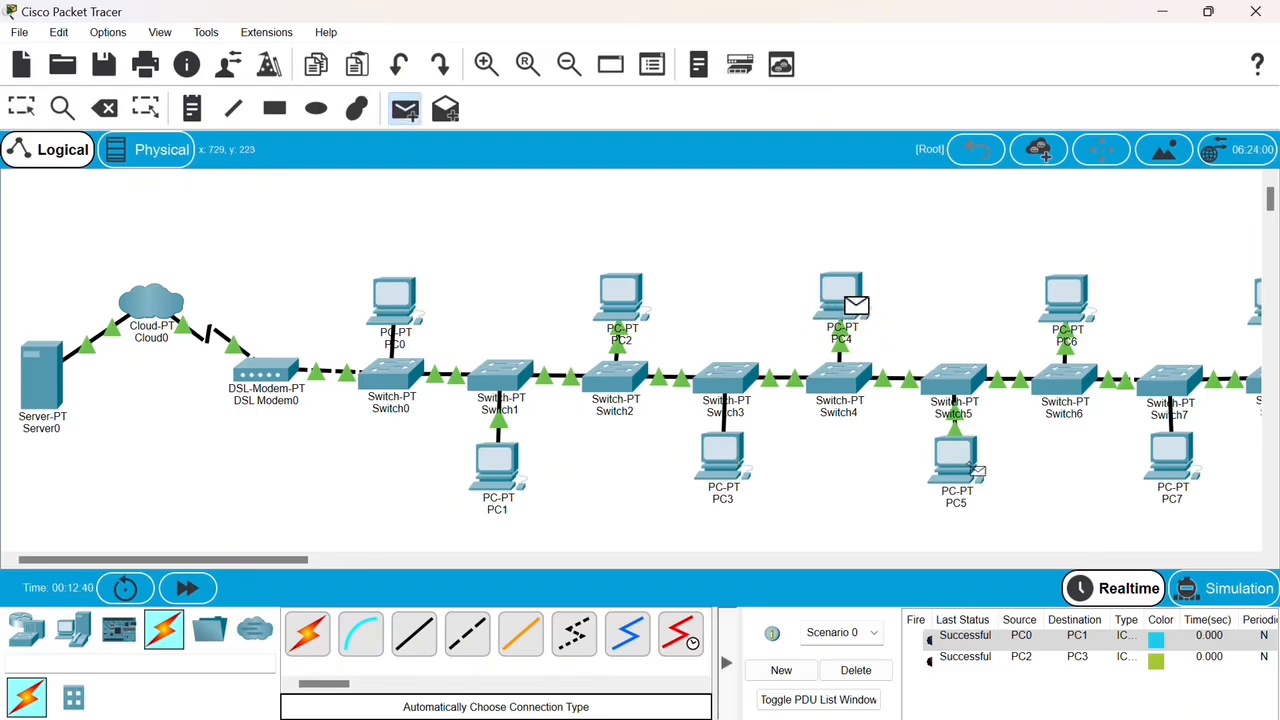
click(962, 462)
Send simple PDUs from PC6 to PC7 and from PC8 to PC9 to test their connectivity
drag(307, 560, 349, 566)
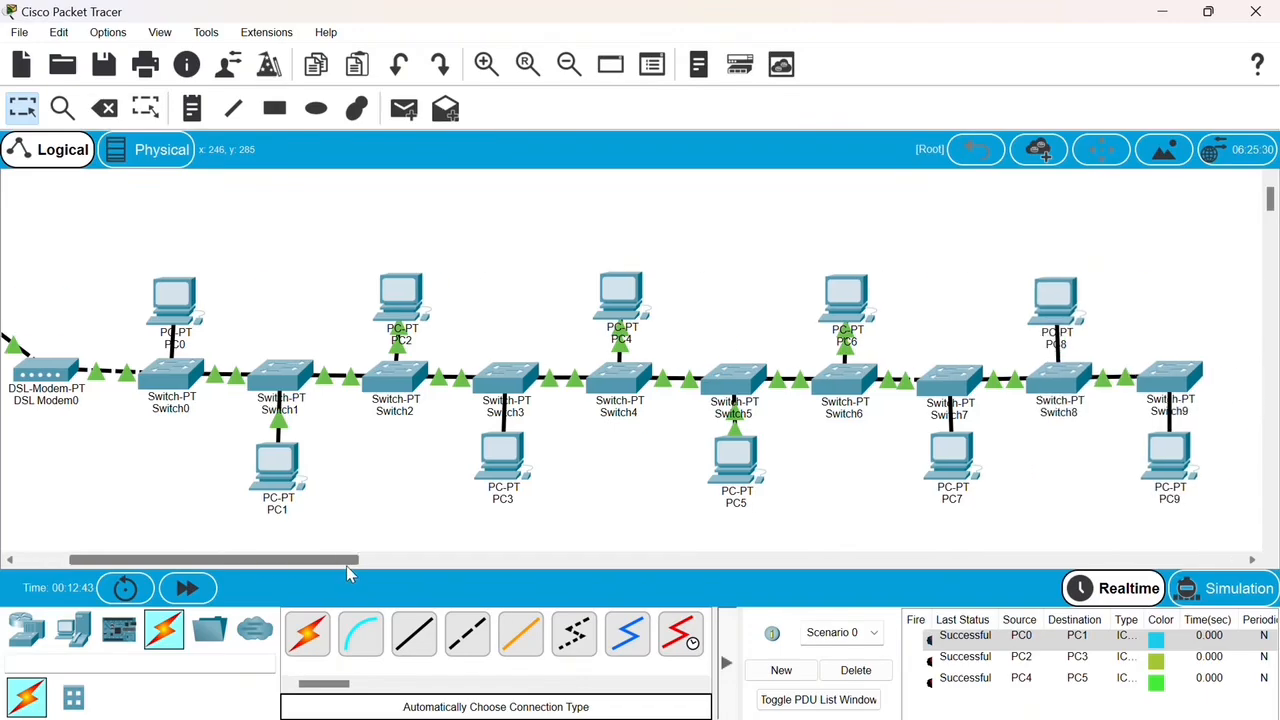
click(407, 110)
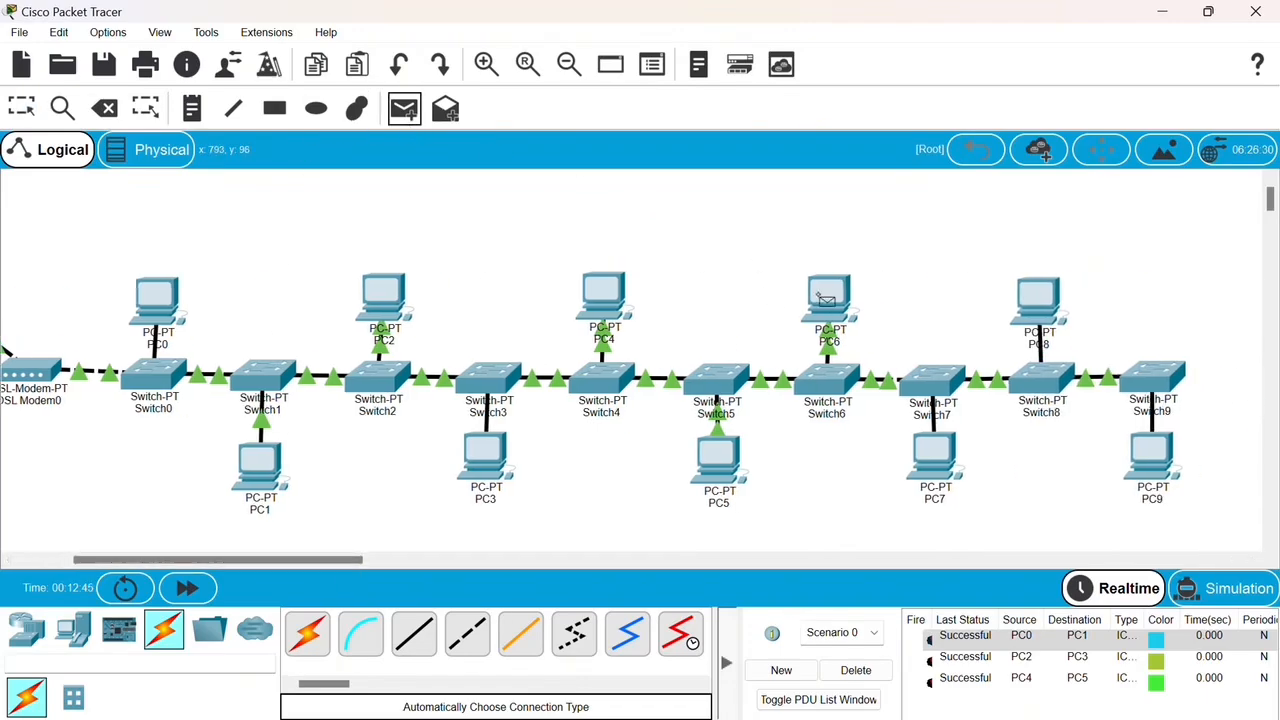
click(933, 453)
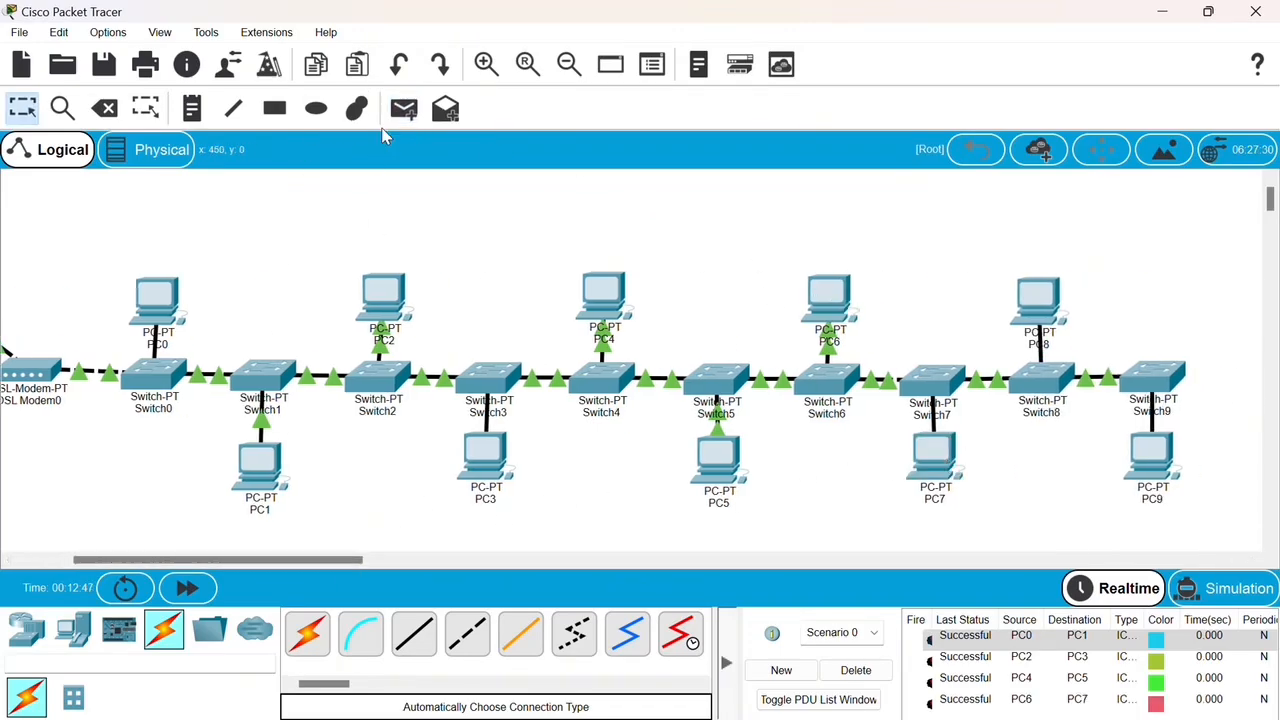
click(404, 110)
click(1152, 457)
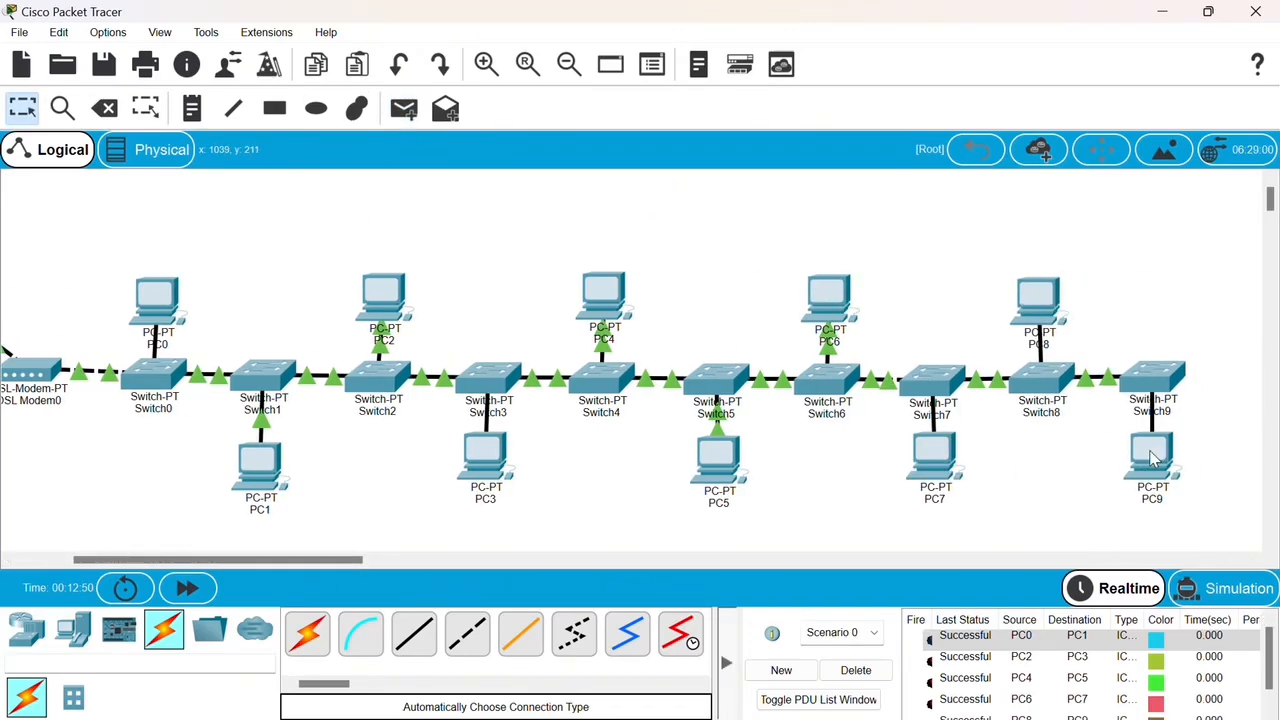
Send a simple PDU from PC0 to PC9 across the whole switch chain and check its entry in the PDU list
mouse_move(348, 558)
mouse_down()
mouse_move(383, 560)
mouse_move(366, 559)
mouse_up()
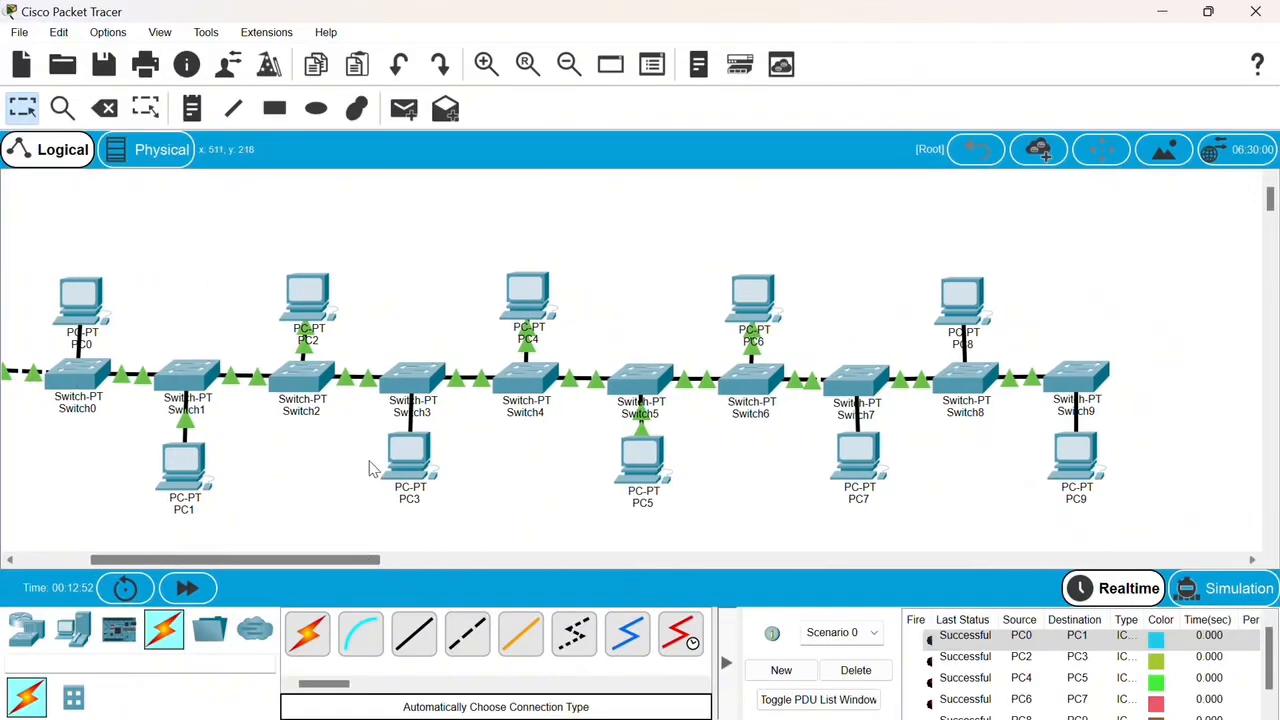
click(404, 112)
click(84, 297)
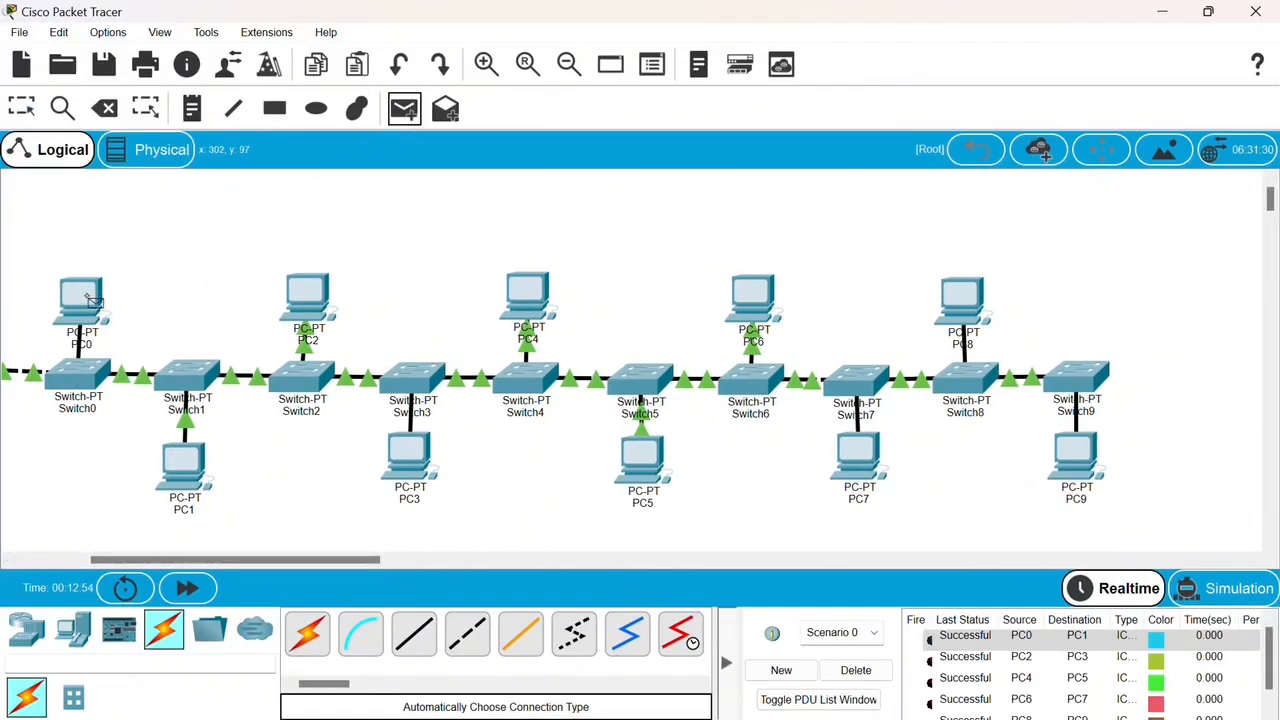
click(1078, 452)
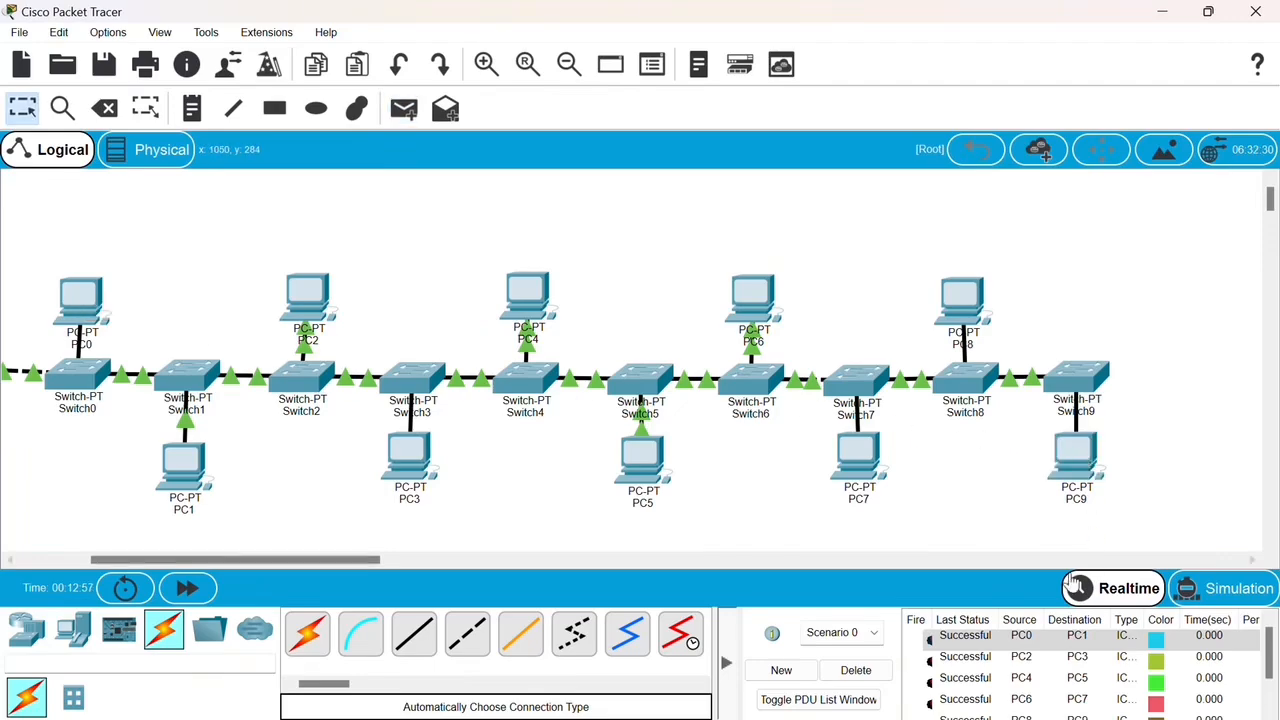
scroll(1050, 675, down, 2)
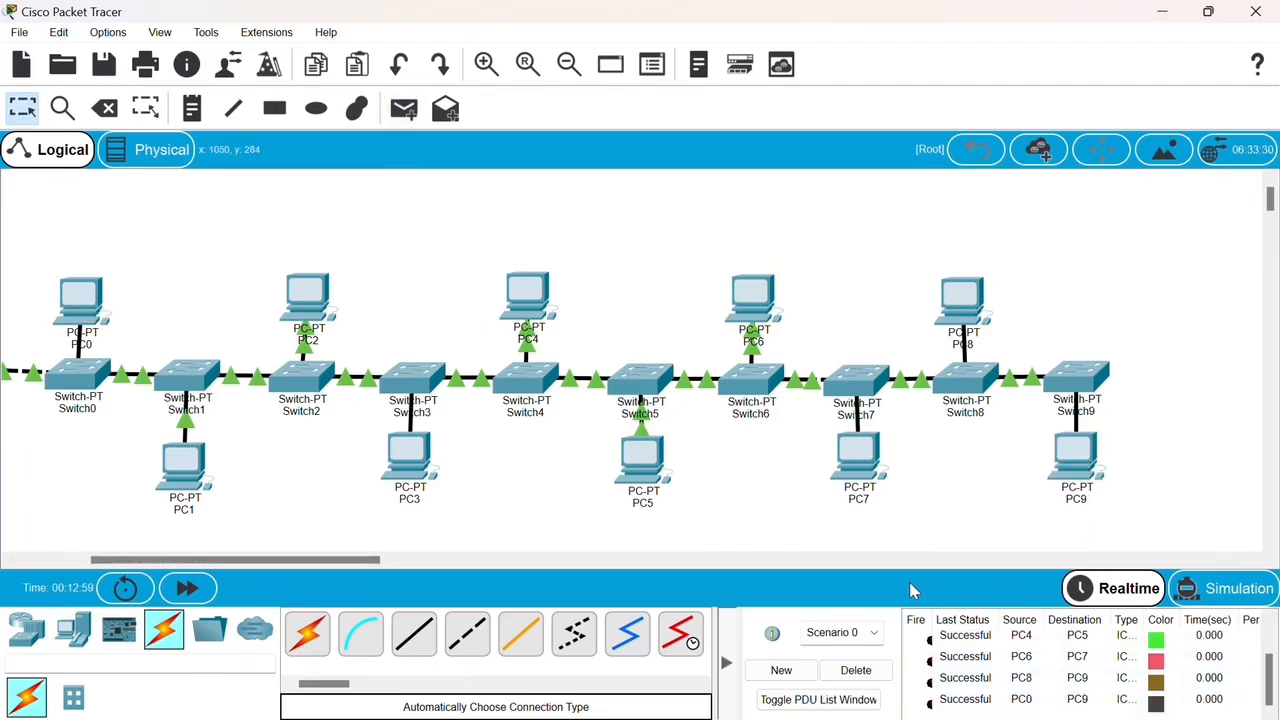
Send a simple PDU from PC1 to PC8 to test communication between distant PCs
click(404, 108)
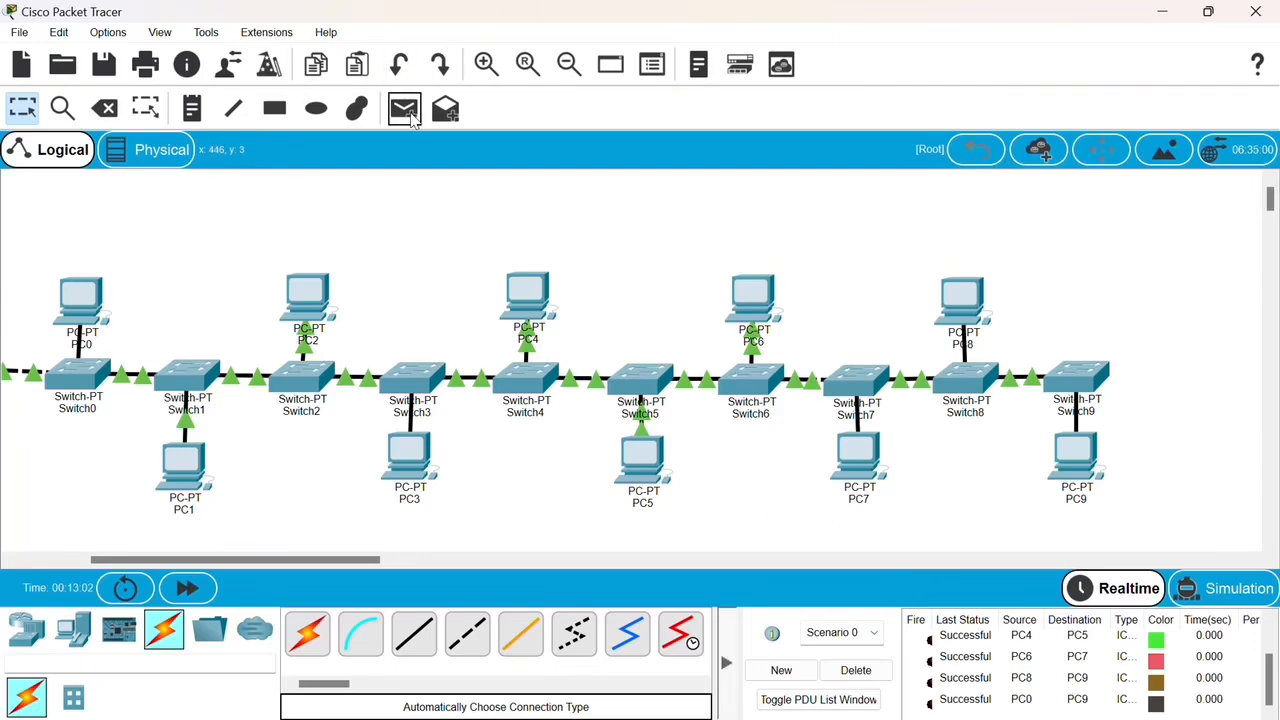
click(186, 463)
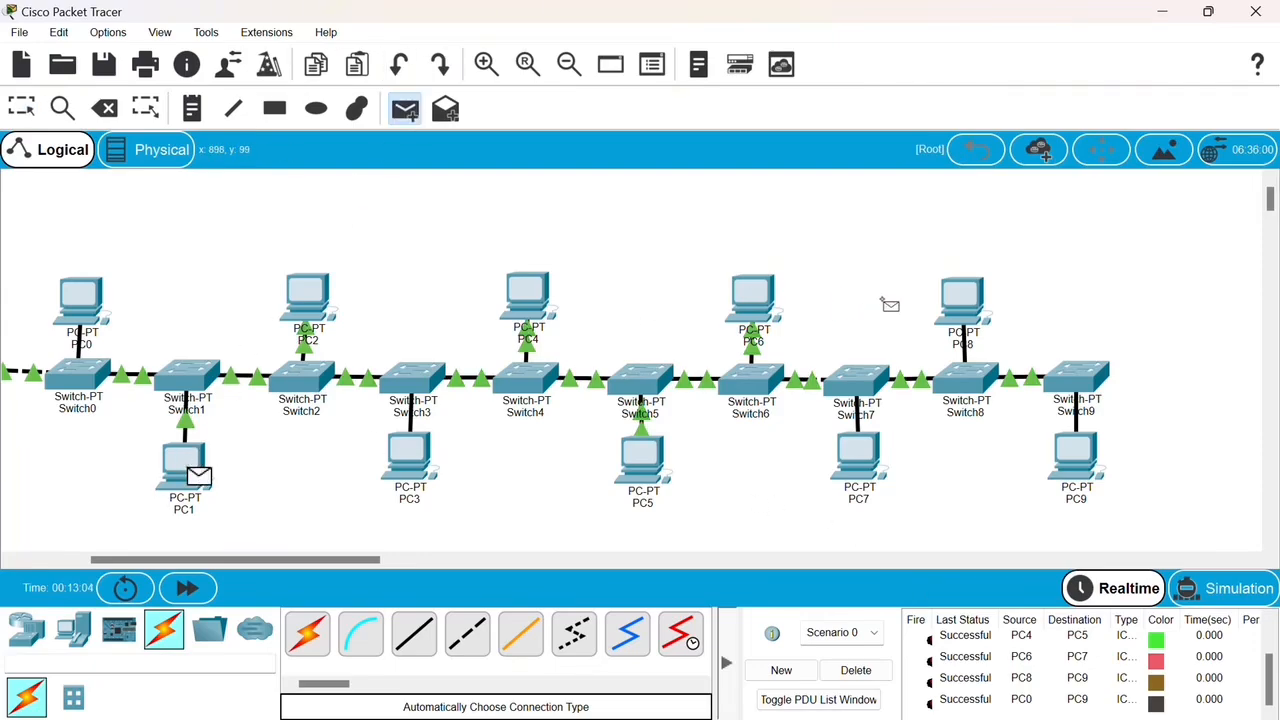
click(957, 304)
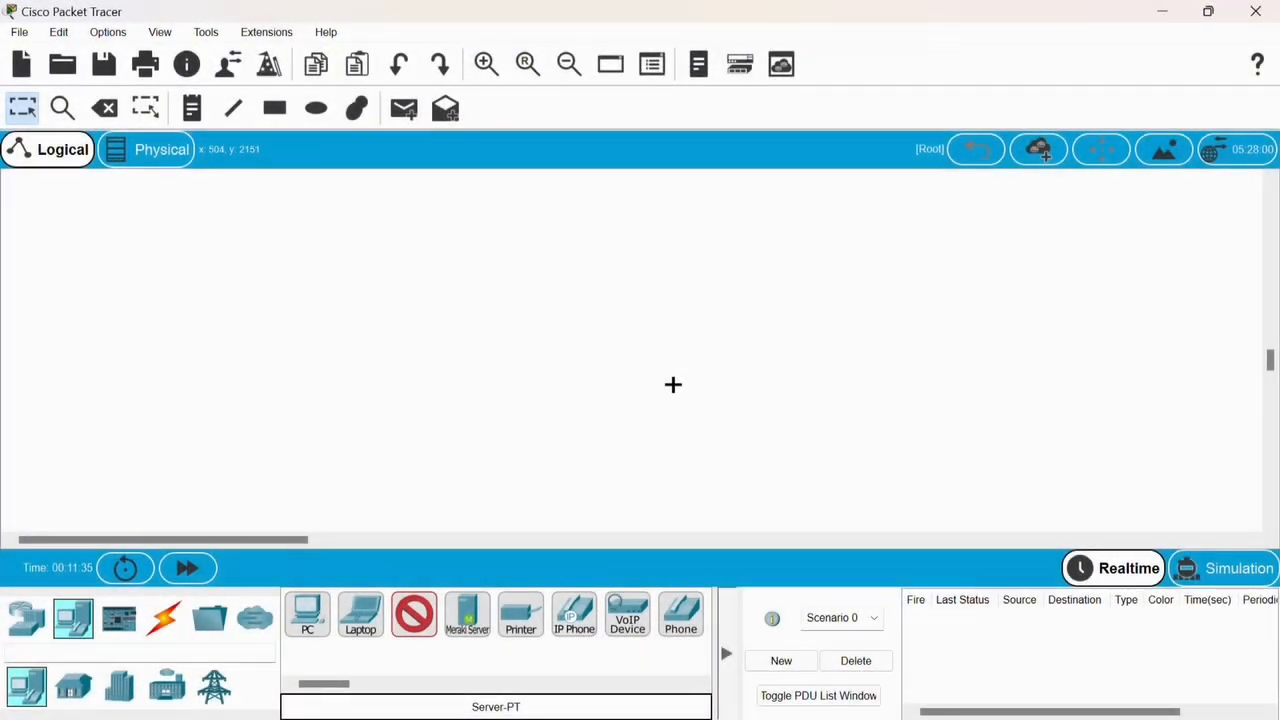
Place a server, a PT-Cloud and a DSL modem near each other in the empty workspace
click(672, 385)
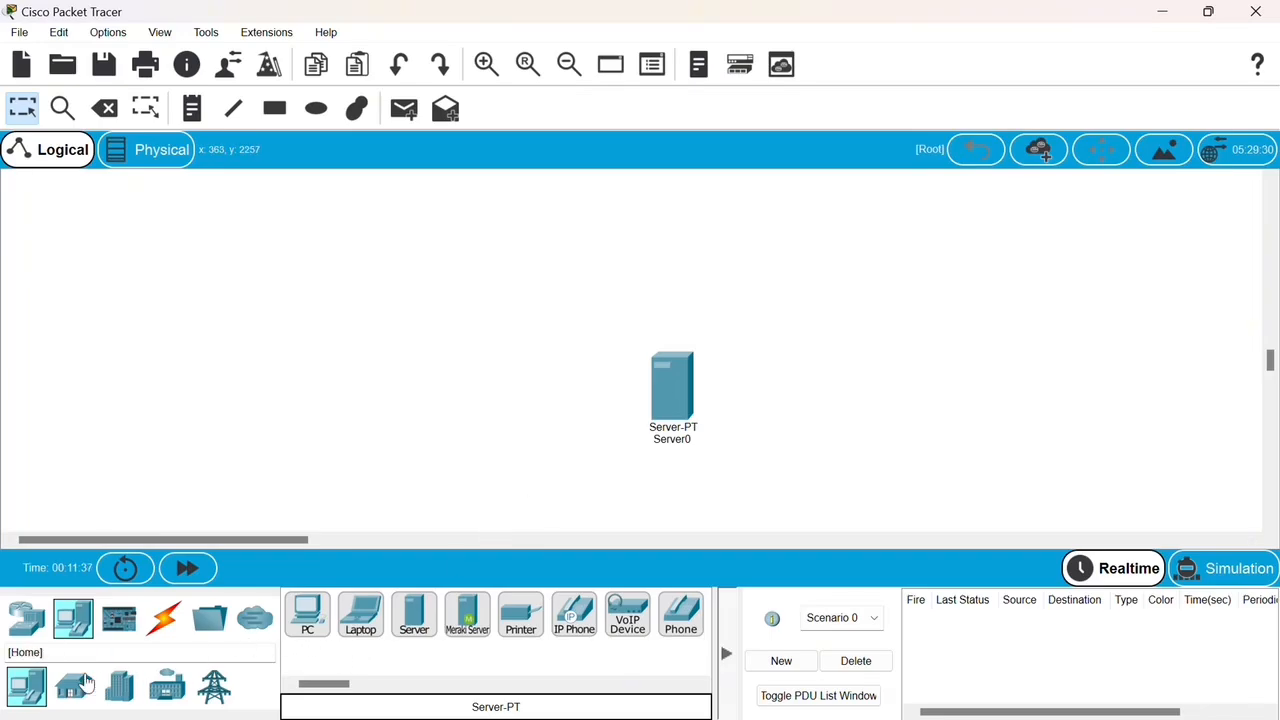
click(26, 617)
click(254, 686)
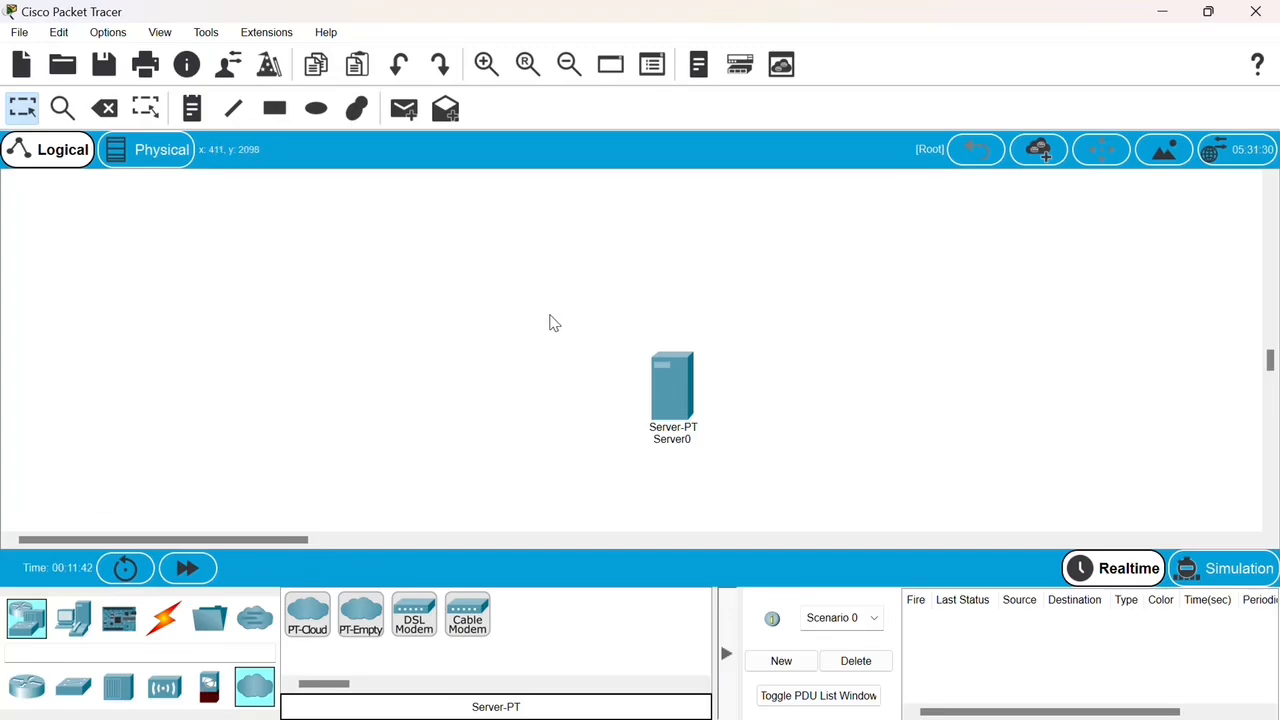
click(307, 612)
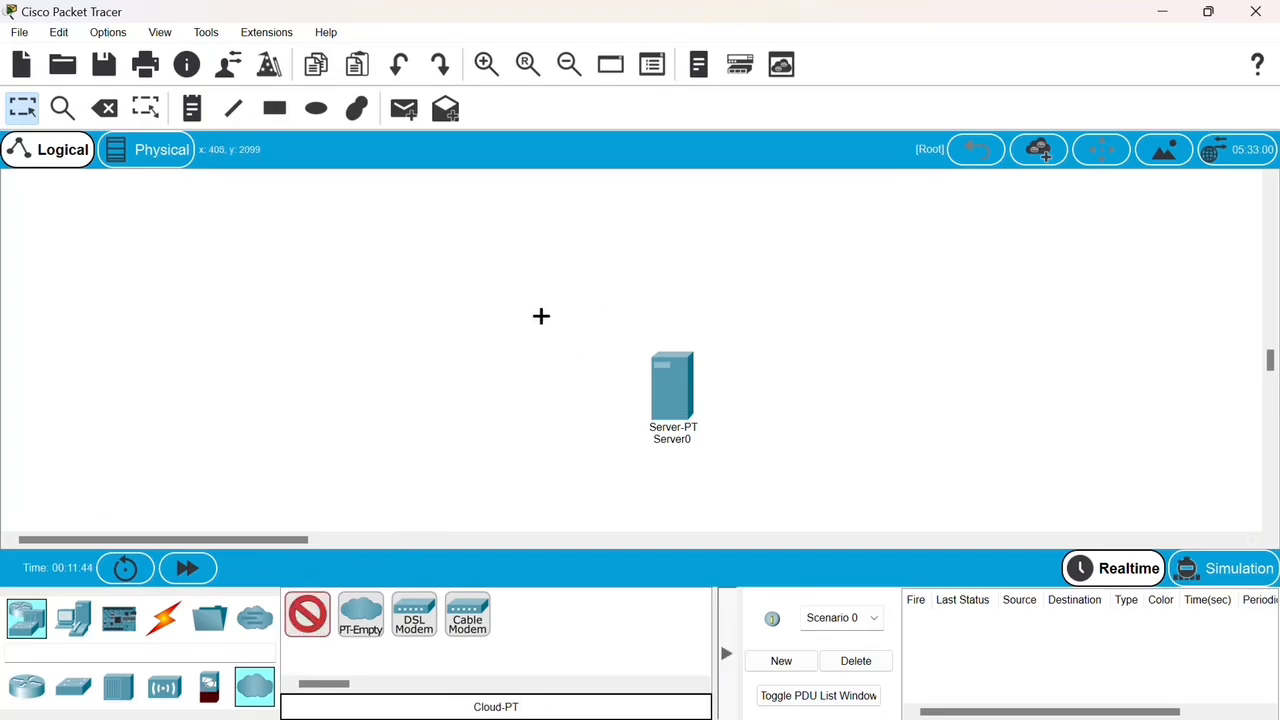
click(552, 344)
click(416, 618)
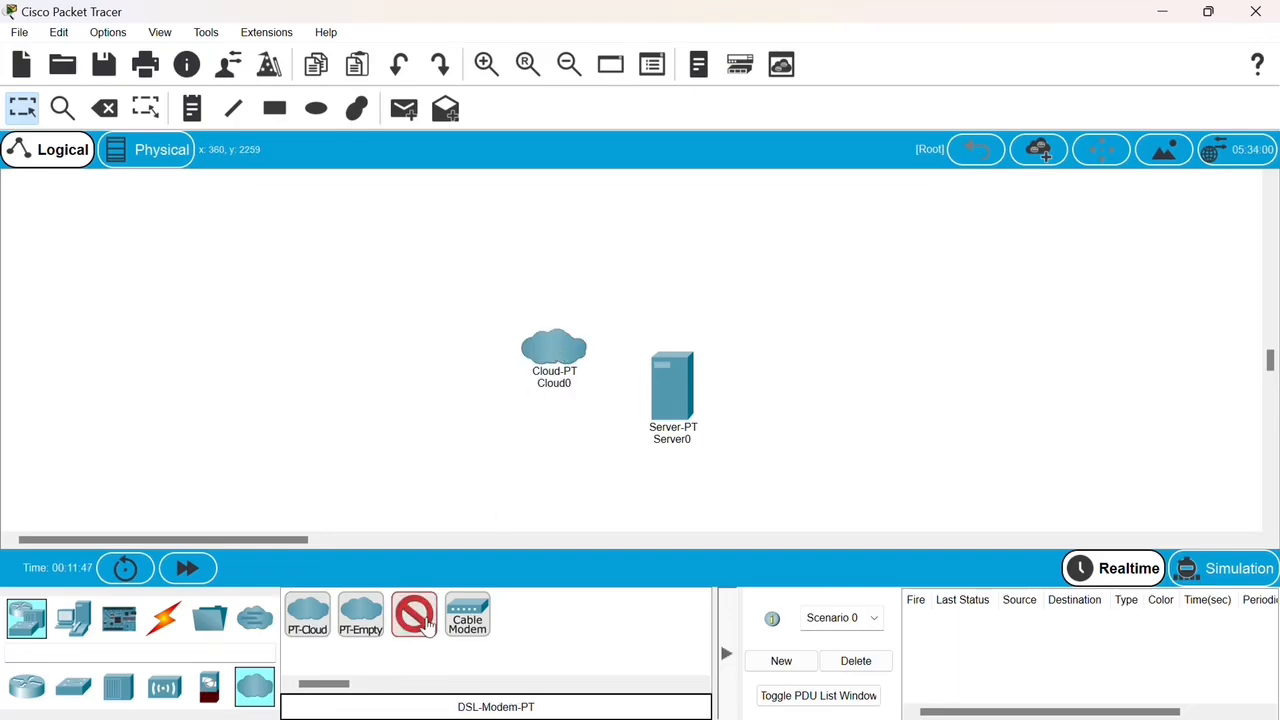
click(669, 265)
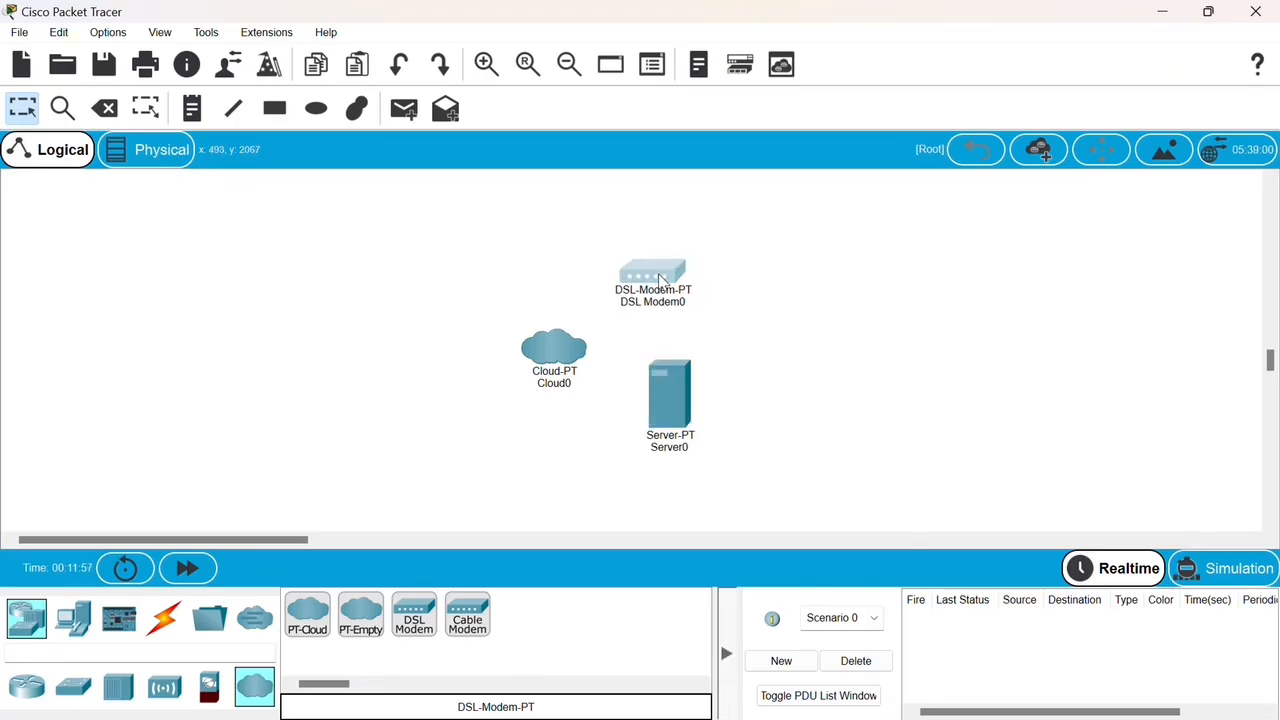
Shift the DSL modem slightly sideways and place a 2960 switch above it
drag(660, 282, 672, 282)
click(73, 686)
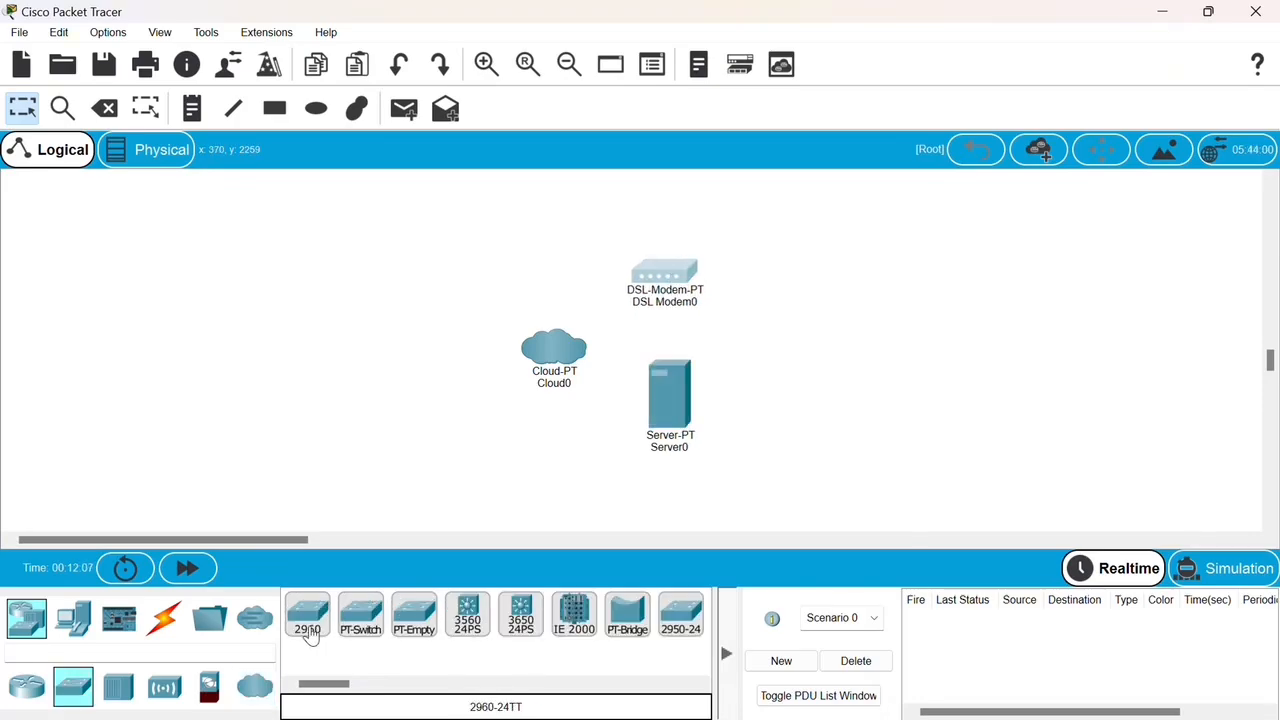
click(309, 625)
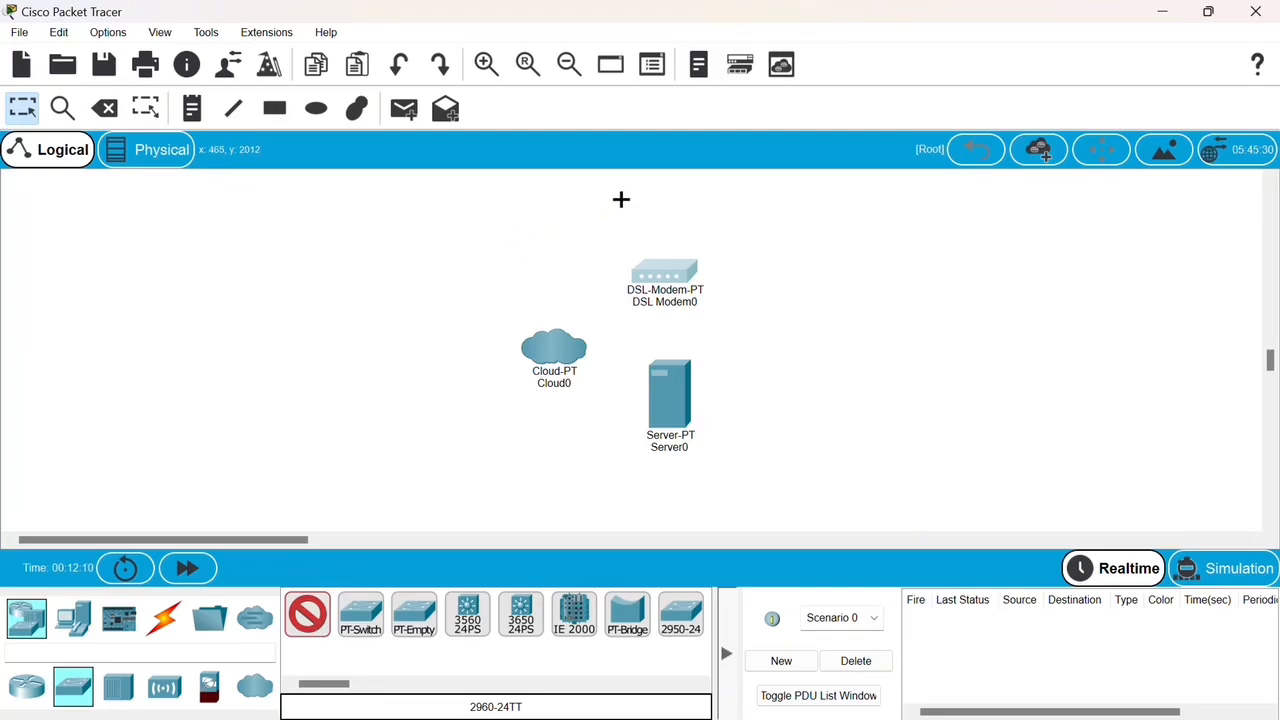
click(668, 182)
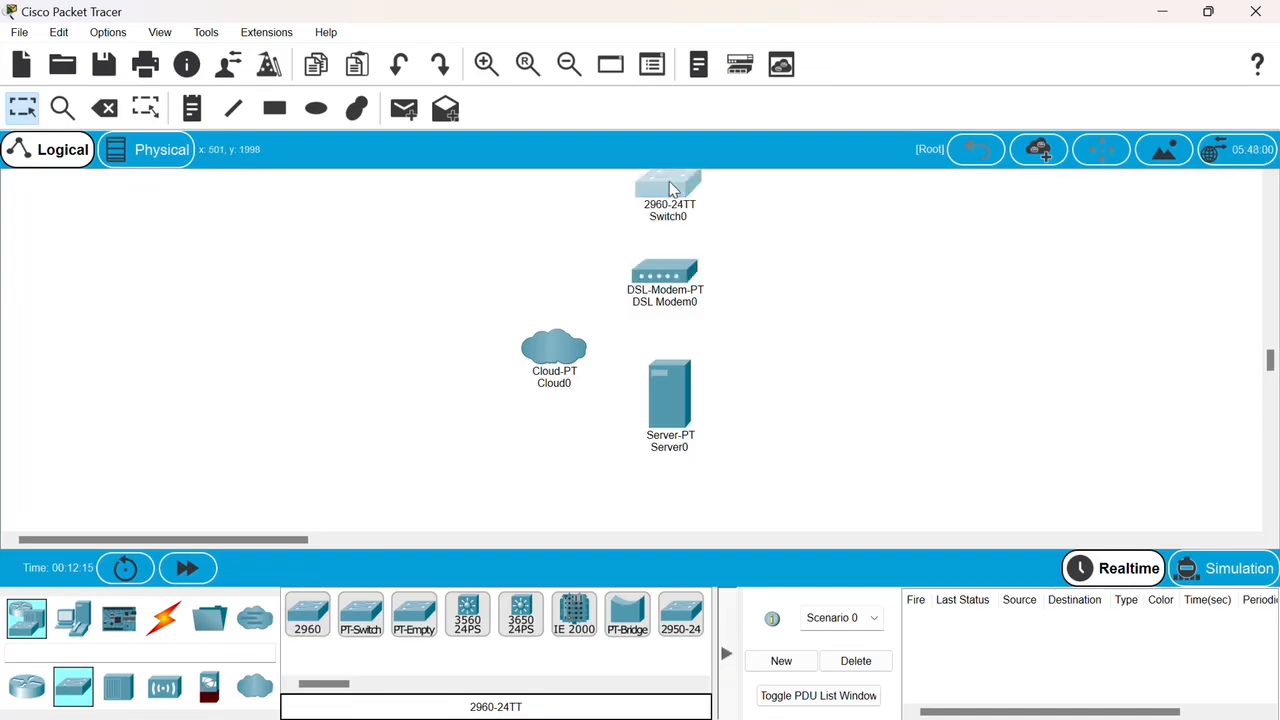
scroll(668, 200, down, 1)
scroll(749, 271, up, 3)
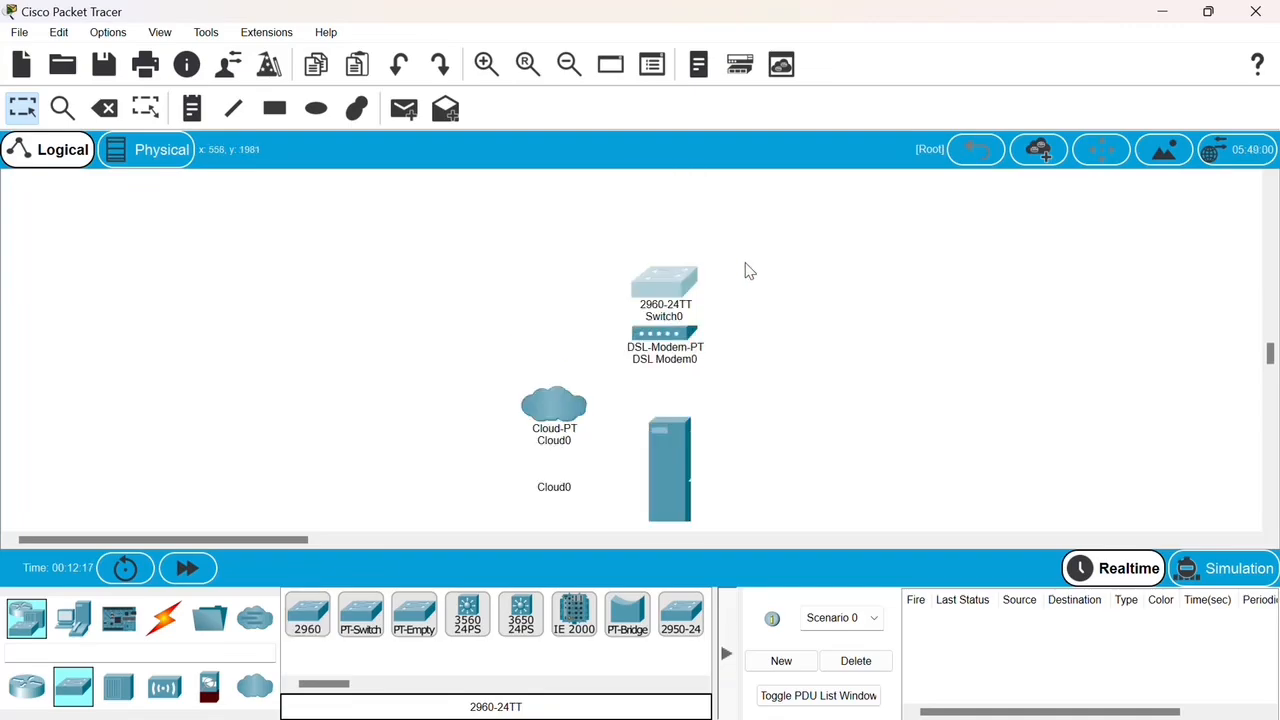
drag(681, 300, 670, 277)
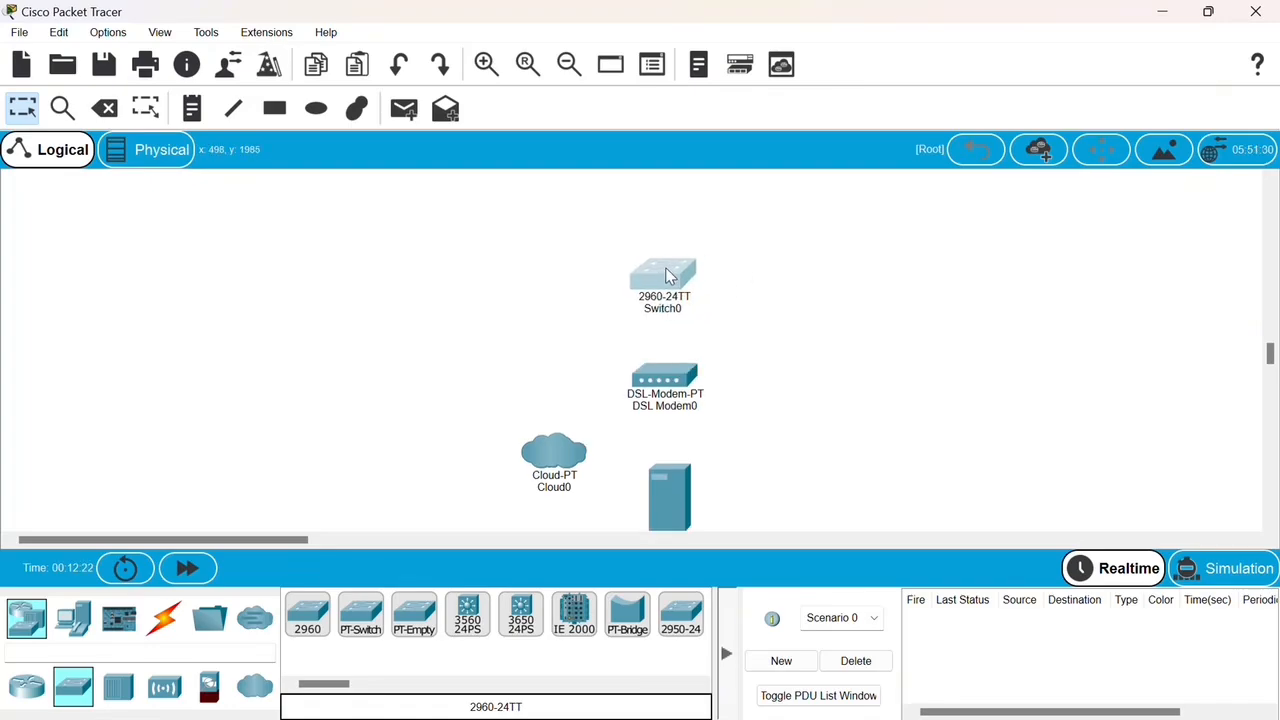
Place two more 2960 switches in a row beside Switch0
click(311, 636)
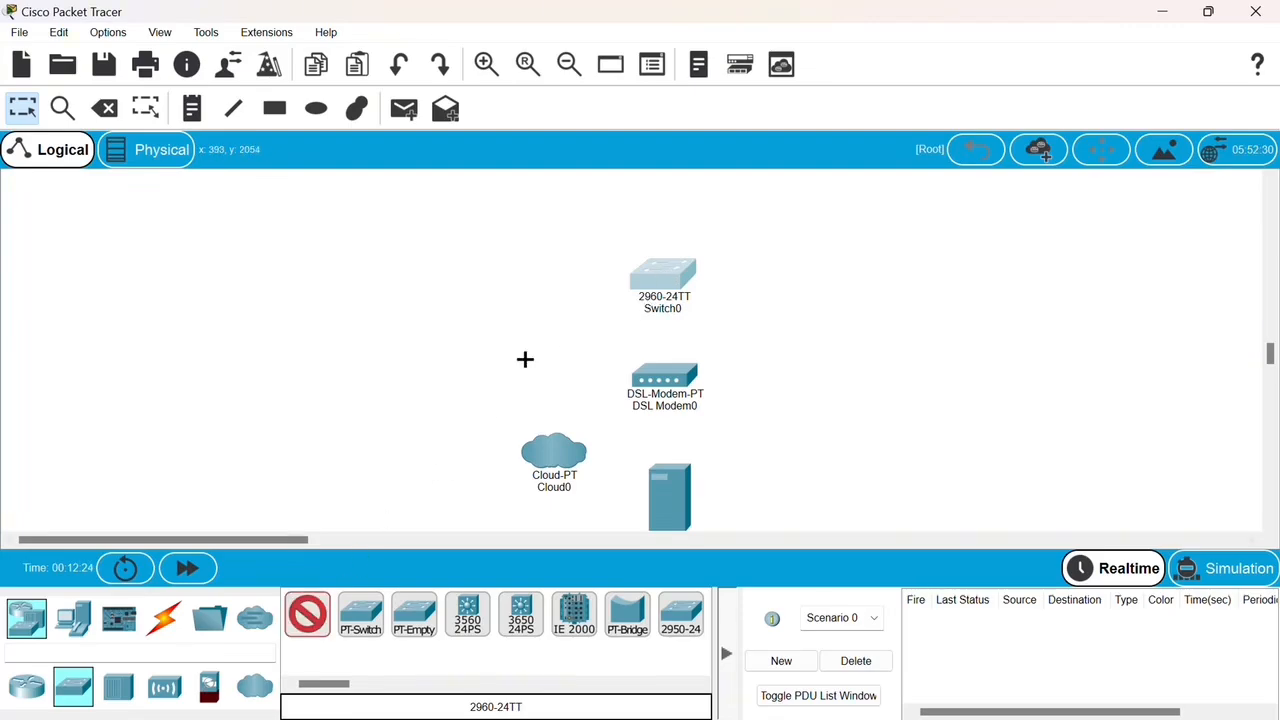
click(581, 293)
drag(583, 300, 563, 291)
click(295, 621)
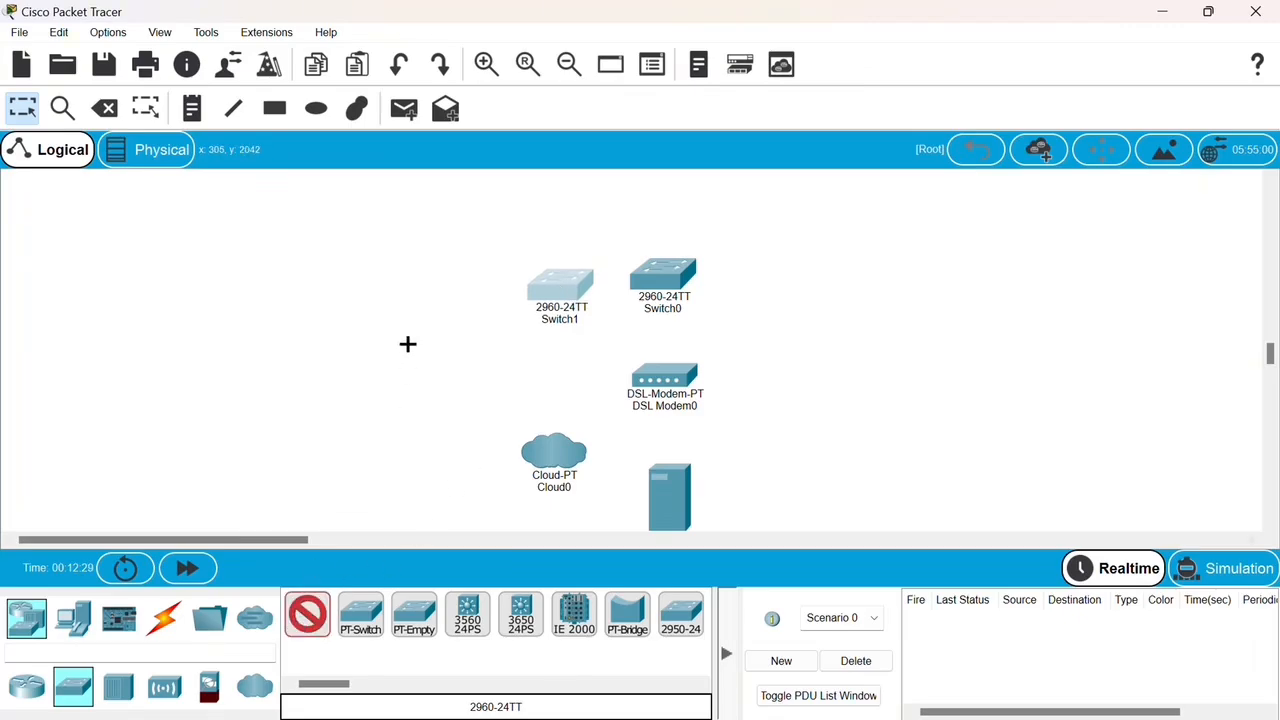
click(481, 298)
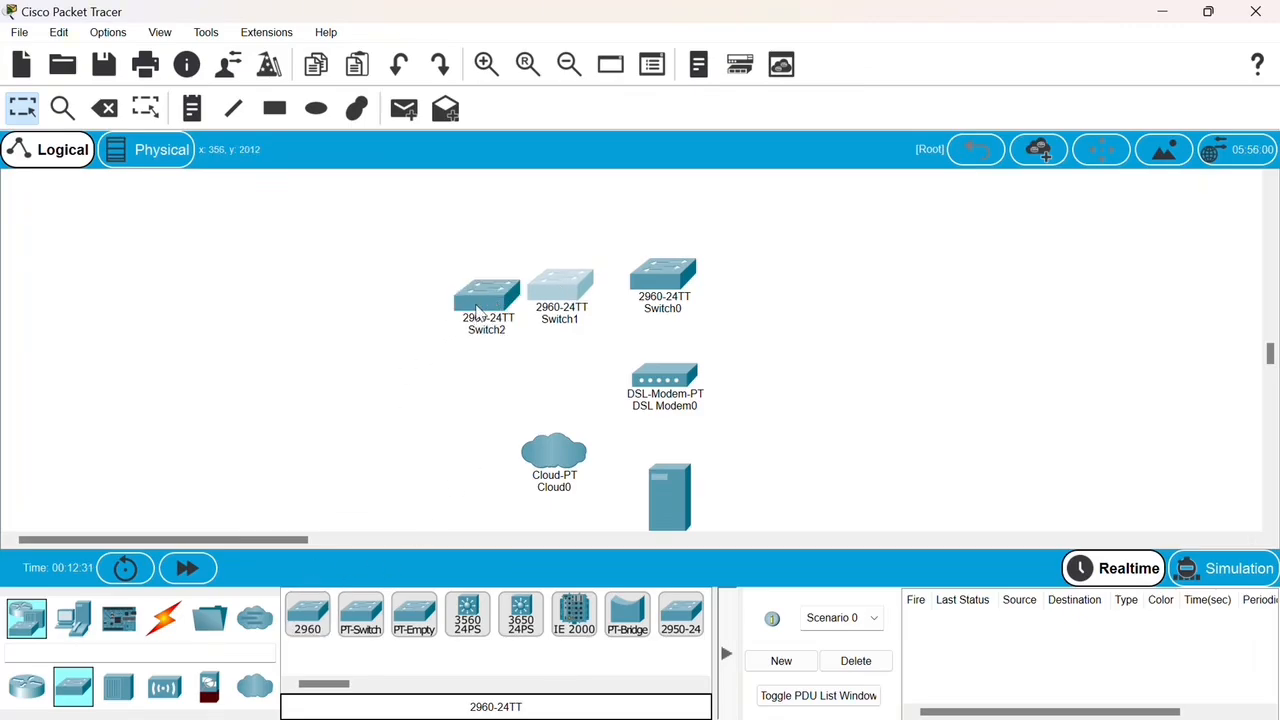
double_click(478, 313)
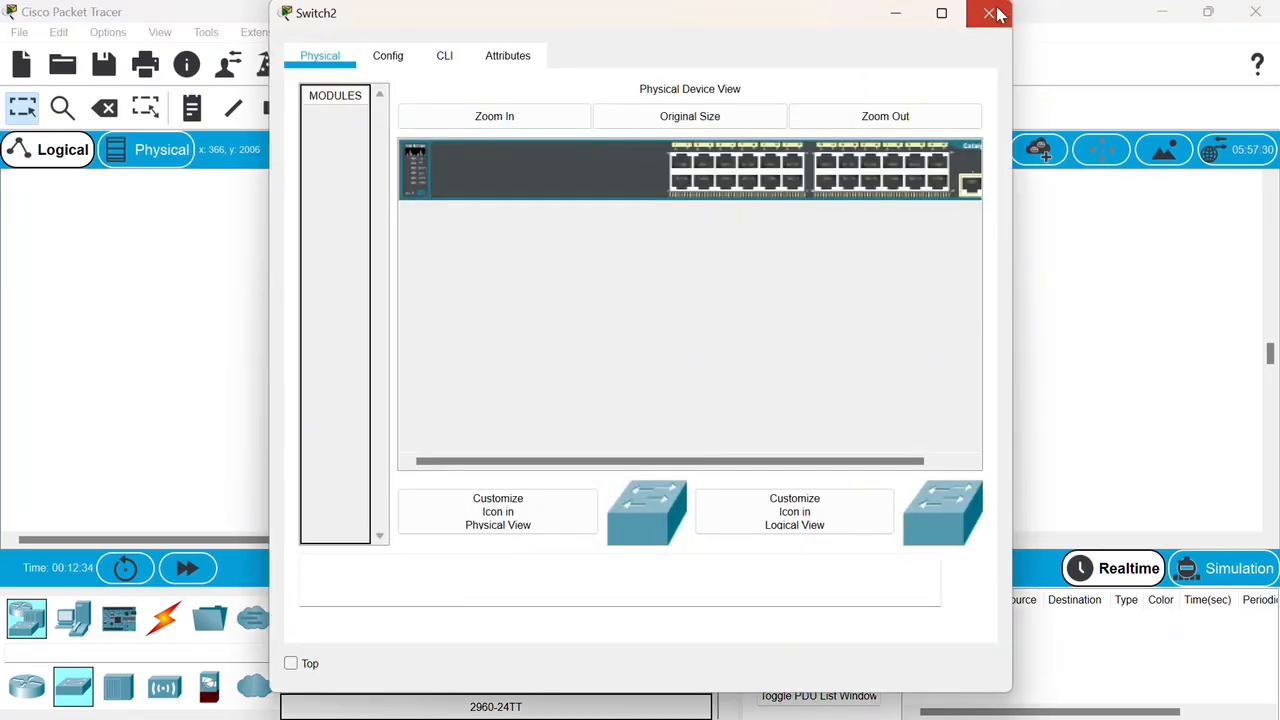
click(992, 14)
click(505, 312)
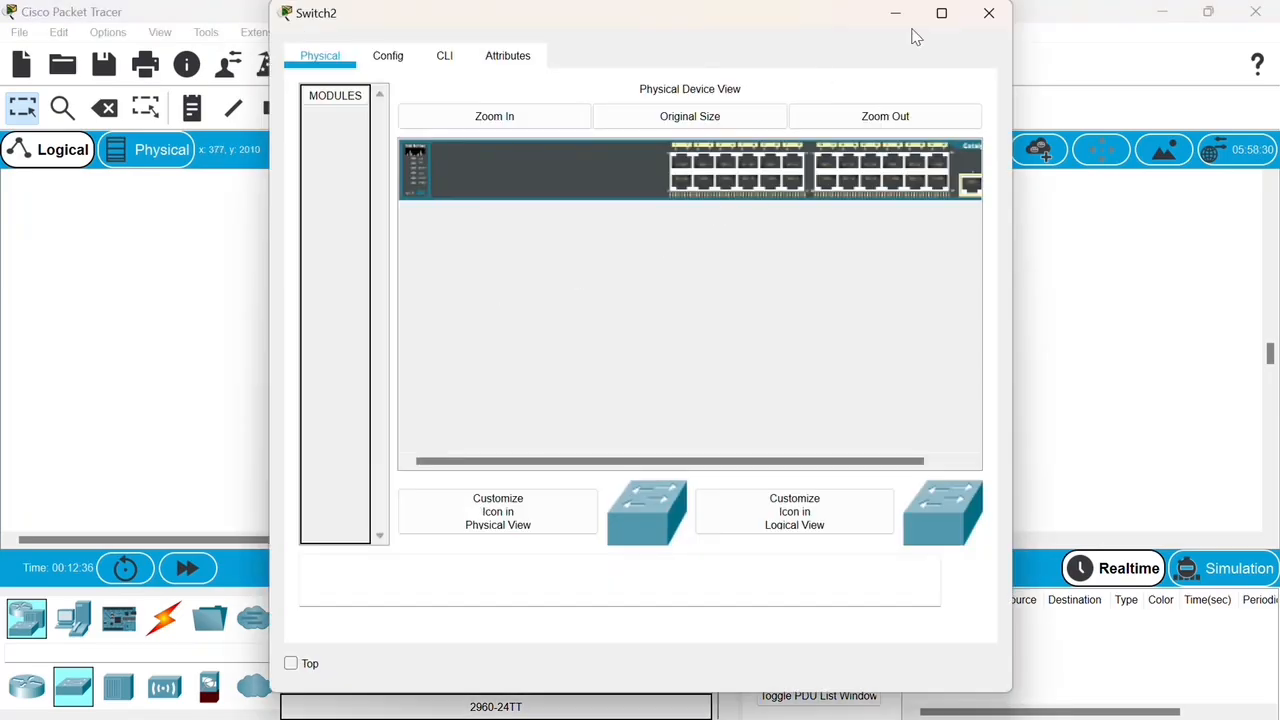
click(990, 13)
Line up Switch1 and Switch2 beside Switch0 and continue the arc of 2960 switches around the server, cloud and DSL modem
drag(490, 290, 474, 300)
drag(567, 270, 573, 273)
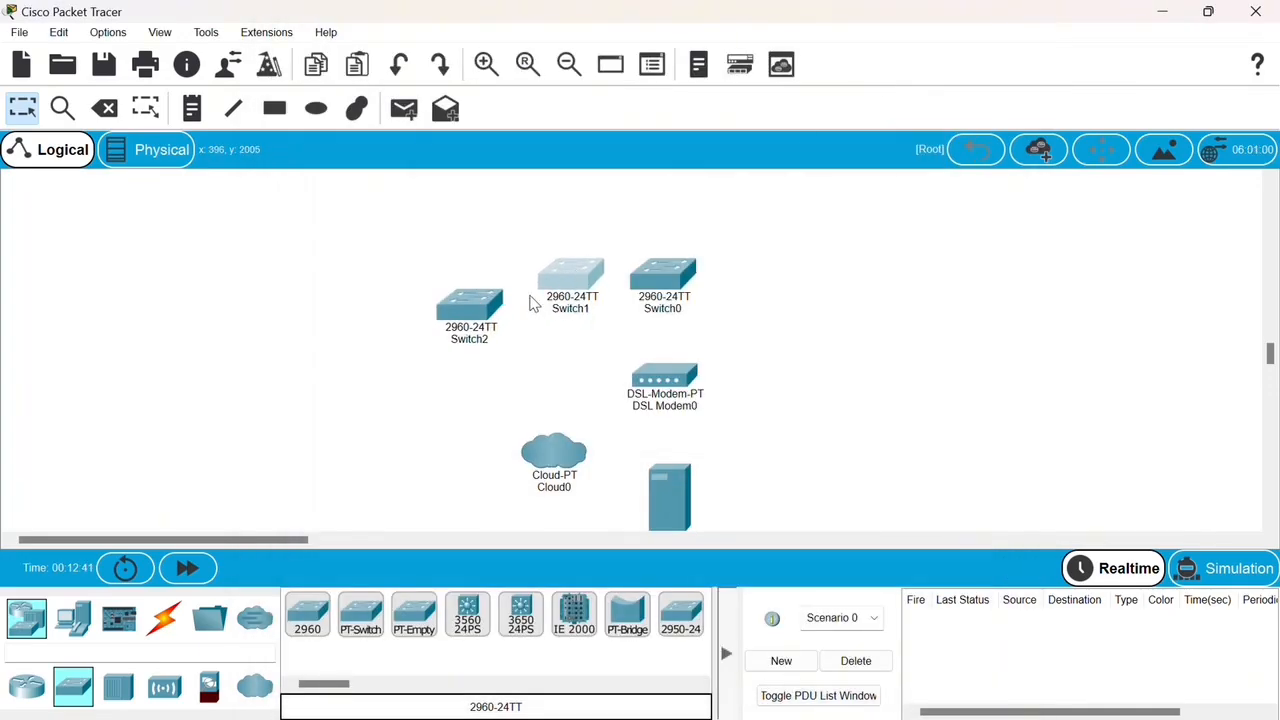
drag(475, 303, 487, 292)
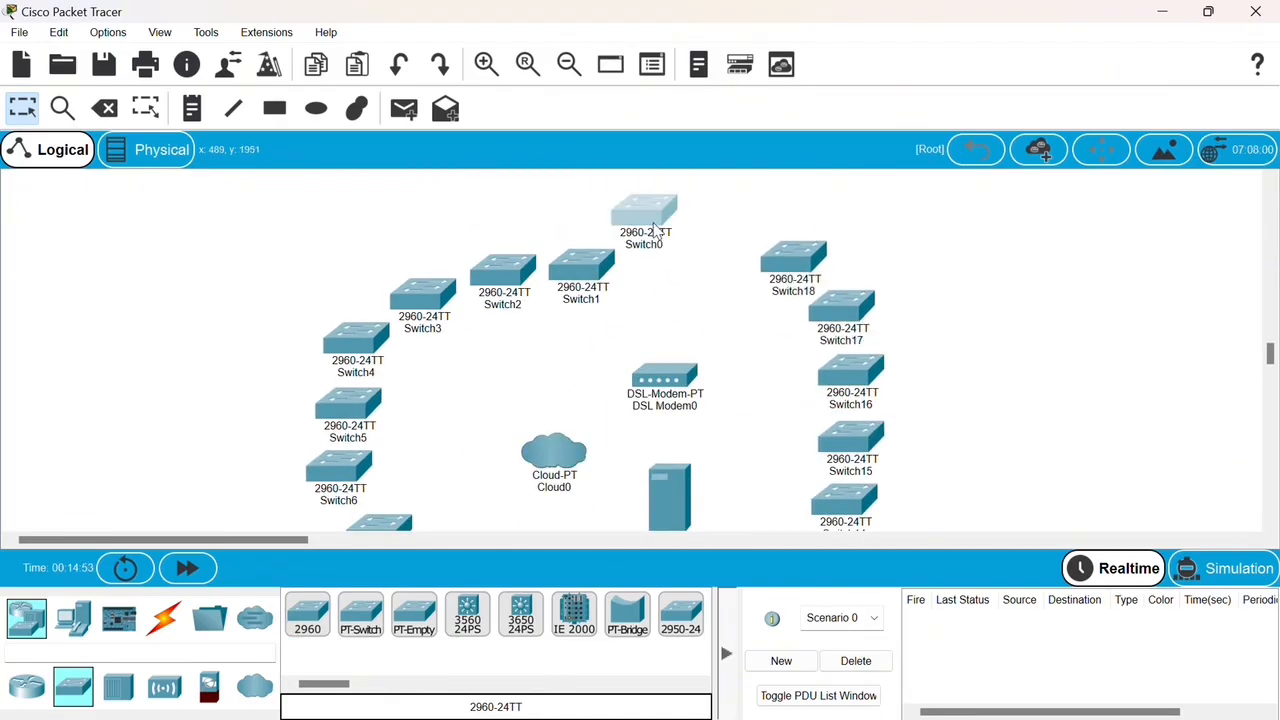
Move the upper and lower switches, from Switch1 through Switch14, outward to widen the ring around the central devices
drag(587, 270, 578, 208)
drag(516, 286, 505, 228)
scroll(380, 400, down, 1)
drag(388, 490, 337, 478)
scroll(420, 440, down, 2)
drag(565, 474, 365, 480)
scroll(650, 430, down, 2)
drag(858, 378, 820, 415)
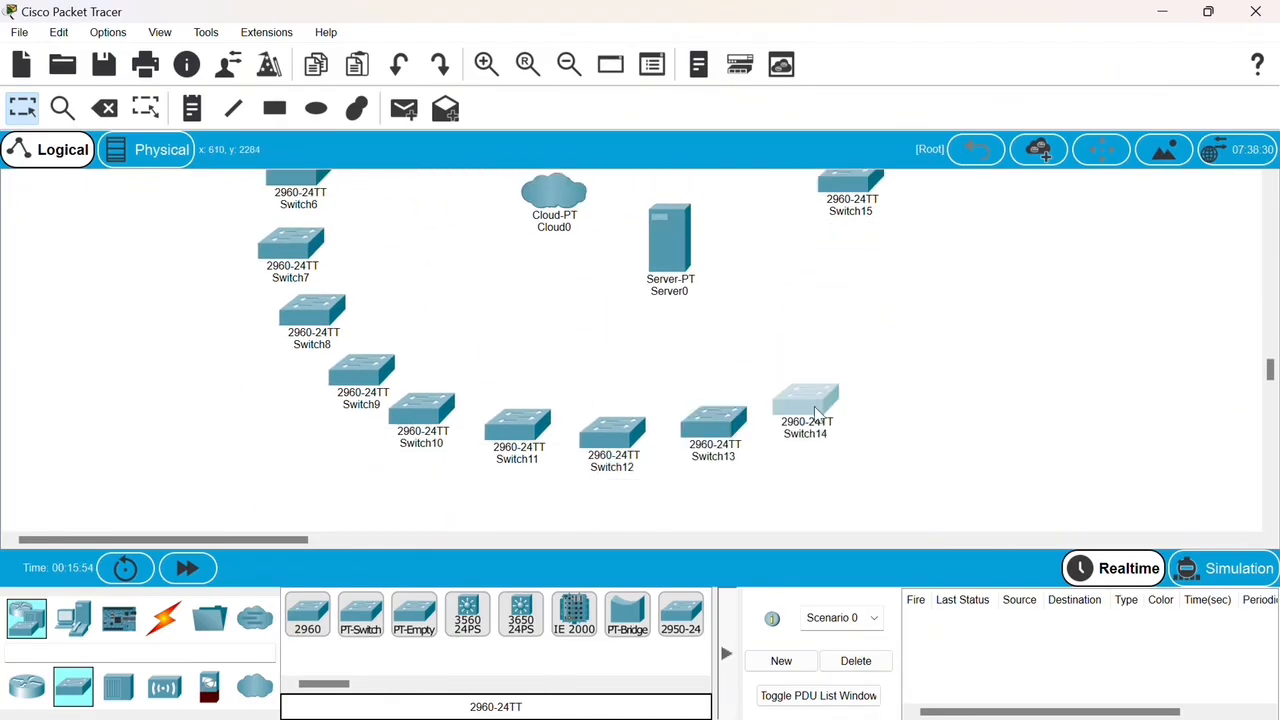
Add further 2960 switches up to Switch24 and reposition the surrounding ones to close the ring
scroll(815, 408, up, 6)
click(301, 637)
scroll(905, 400, down, 4)
drag(912, 305, 978, 320)
scroll(930, 320, up, 3)
drag(865, 260, 914, 263)
scroll(883, 243, up, 2)
drag(650, 258, 695, 226)
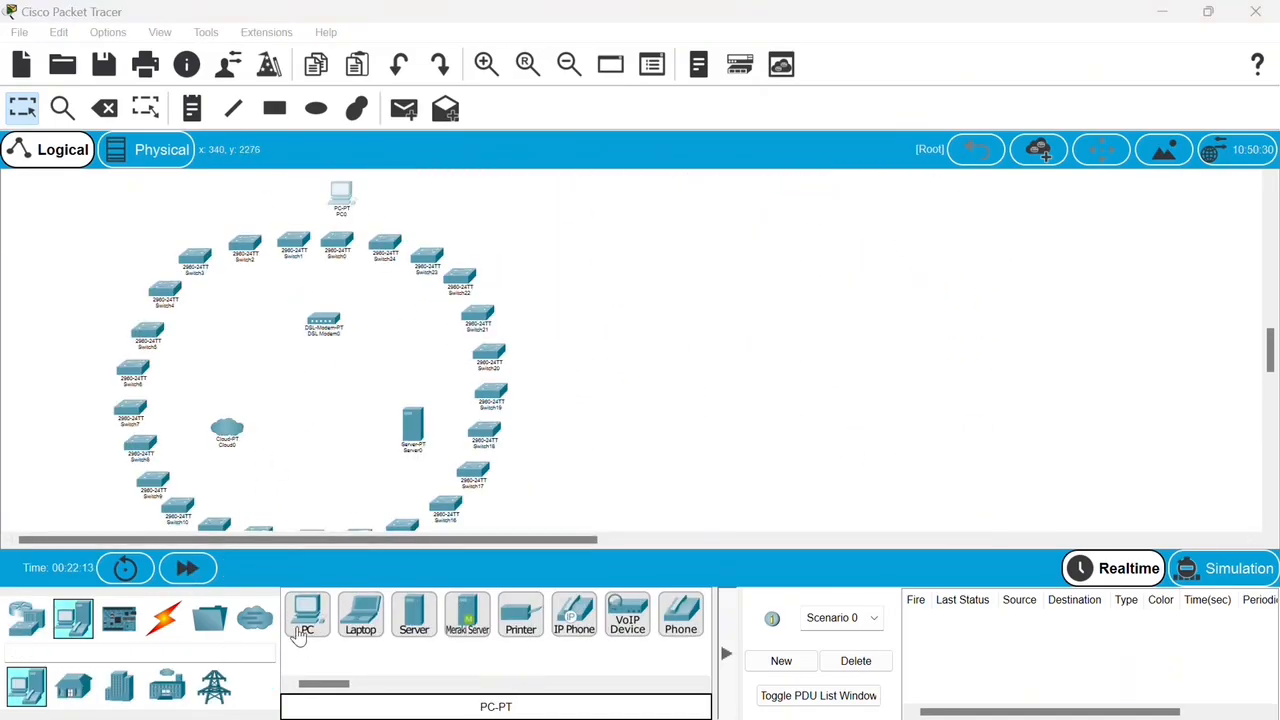
Place PCs outside the switch ring next to Switch1, Switch2, Switch3 and Switch4
click(307, 616)
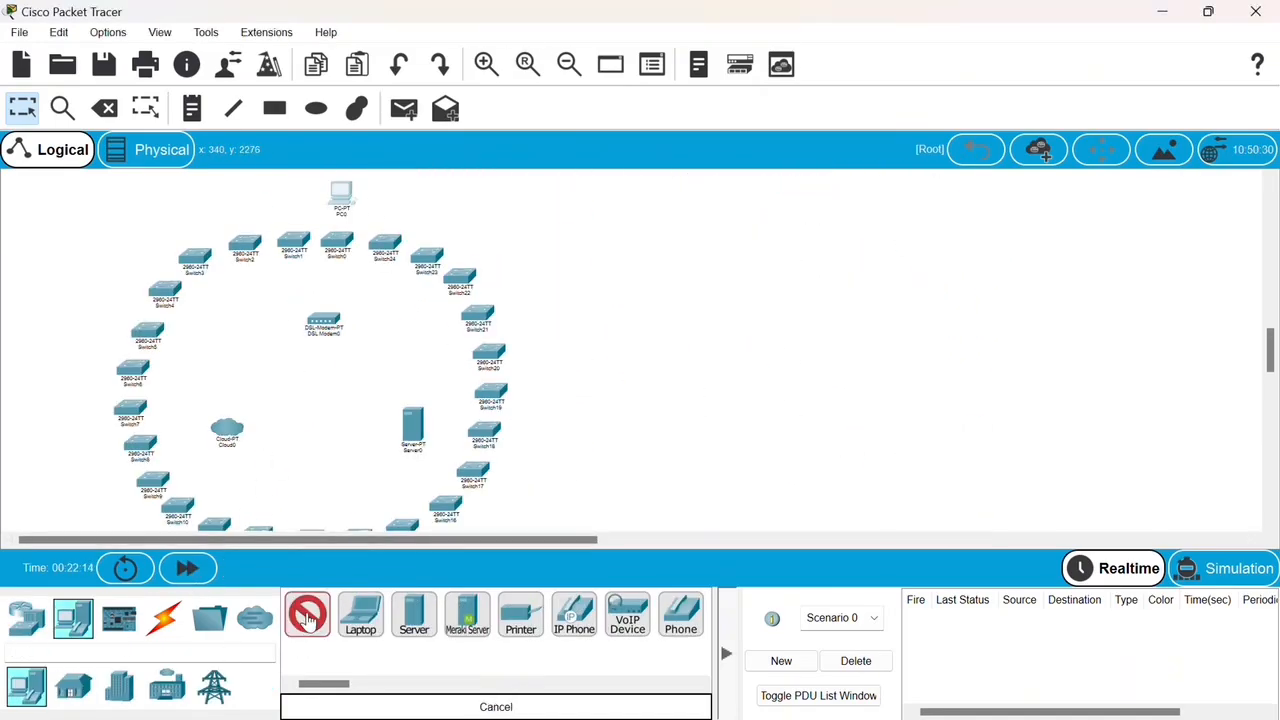
click(292, 196)
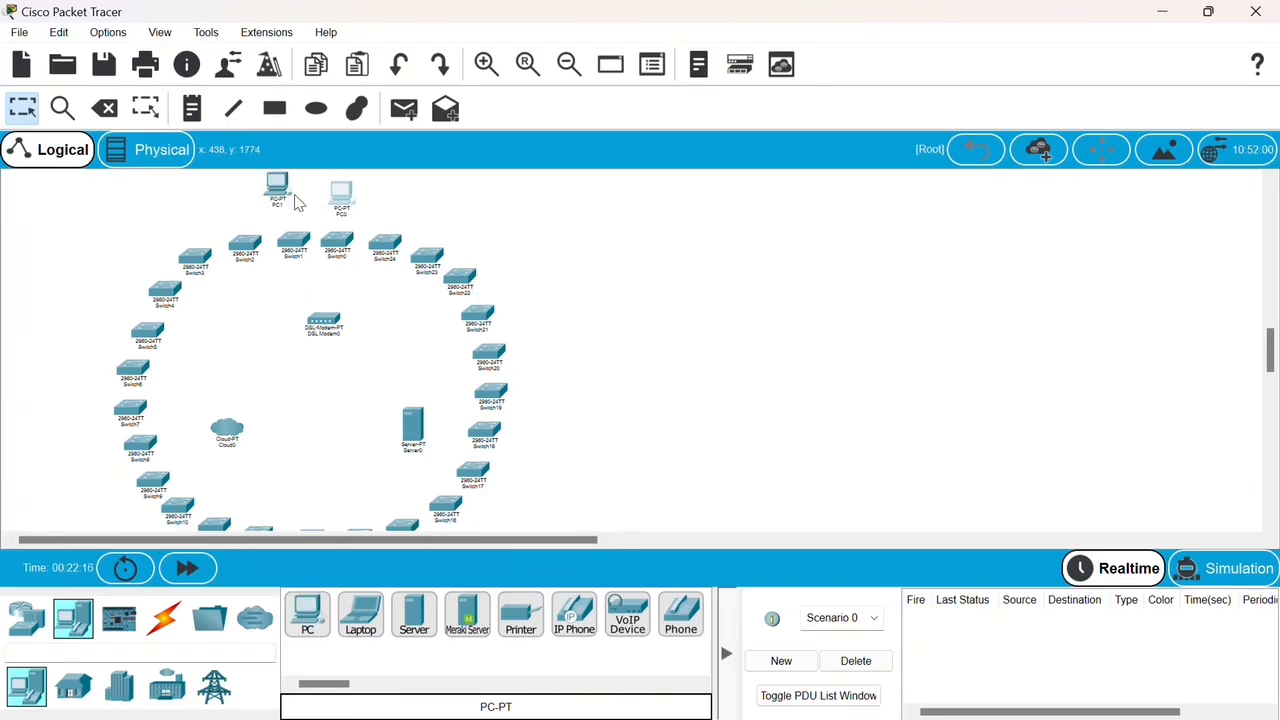
drag(276, 197, 302, 198)
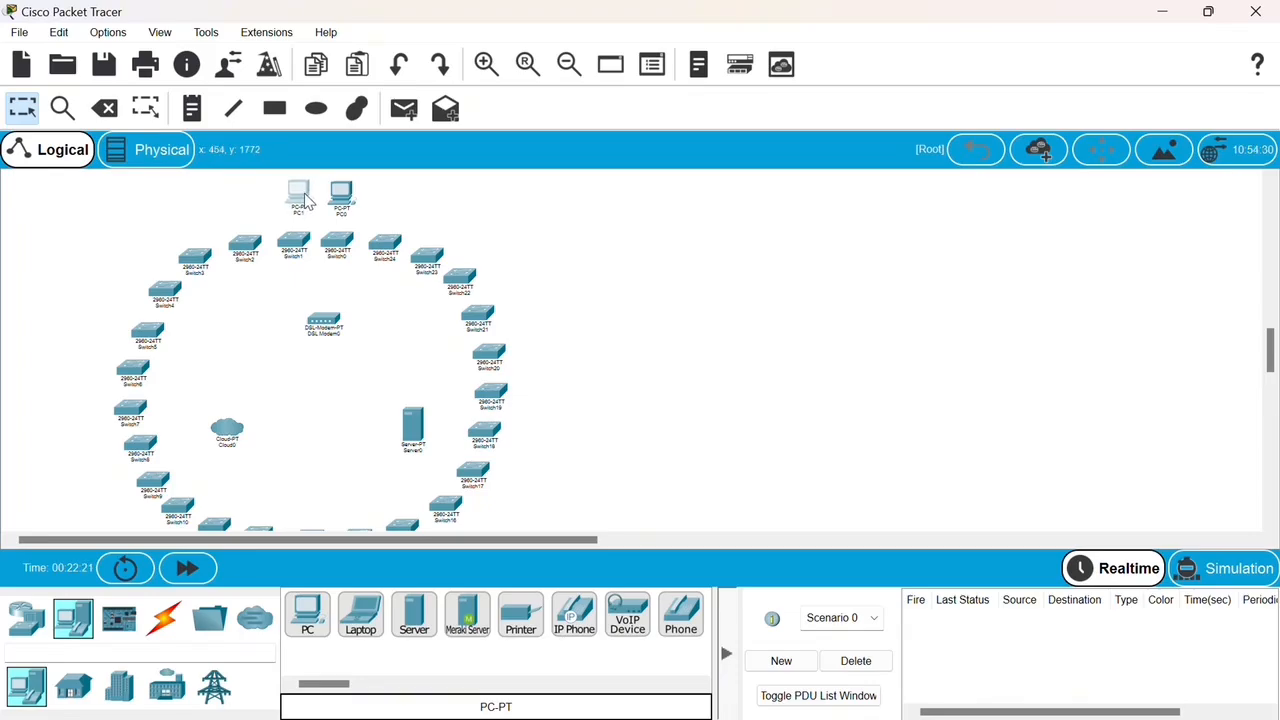
click(307, 616)
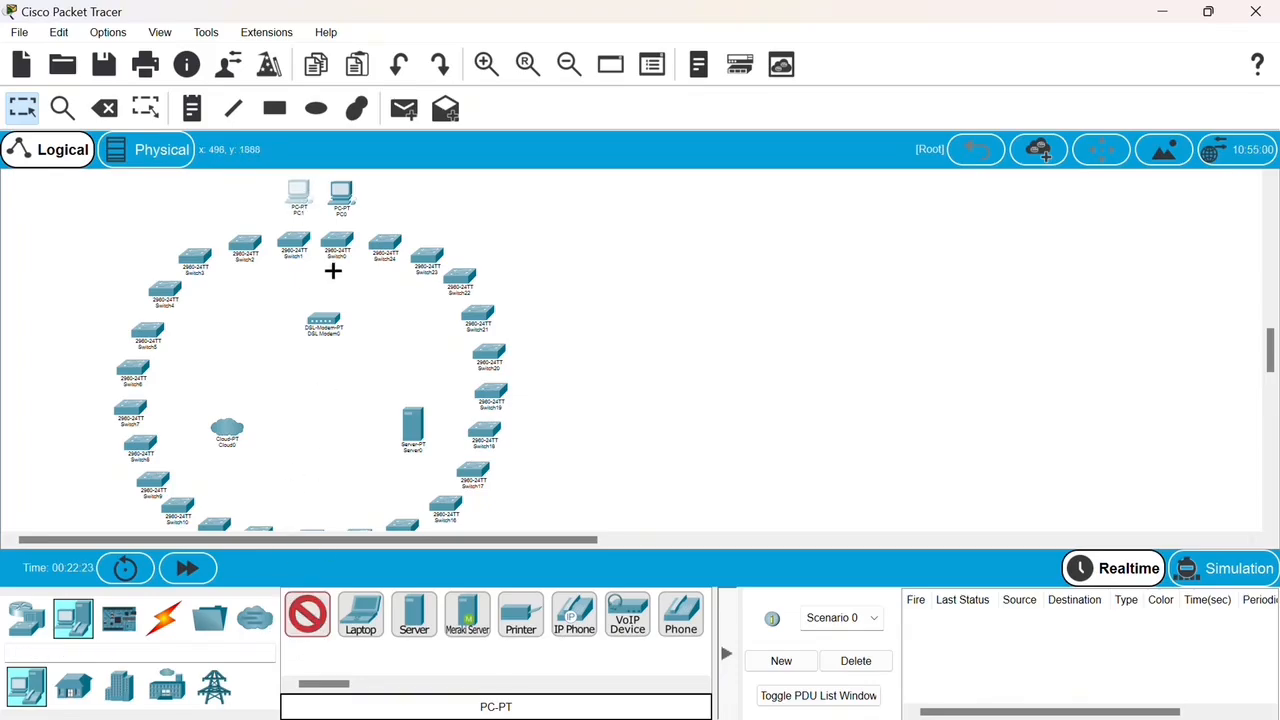
click(233, 195)
click(176, 210)
click(129, 255)
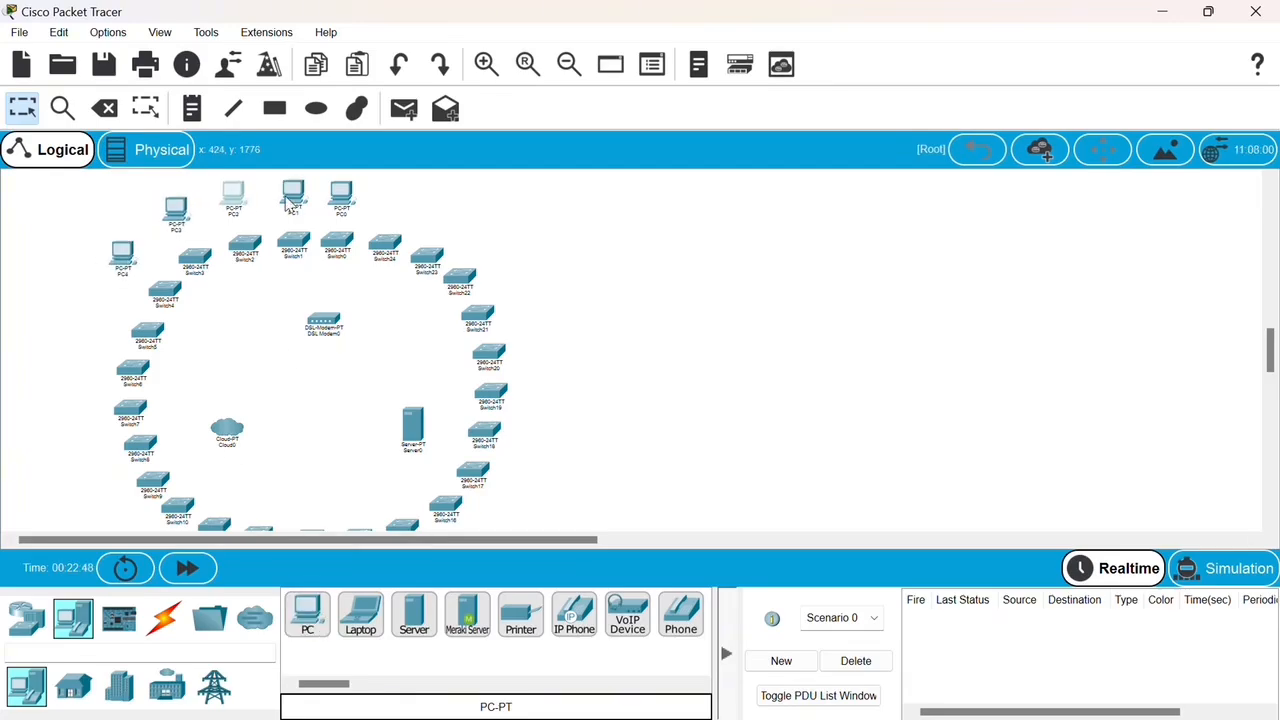
Place one PC outside the ring next to each switch from Switch5 to Switch10
click(97, 318)
click(55, 360)
click(77, 427)
scroll(80, 400, down, 2)
click(86, 422)
click(110, 464)
scroll(120, 450, down, 1)
click(144, 456)
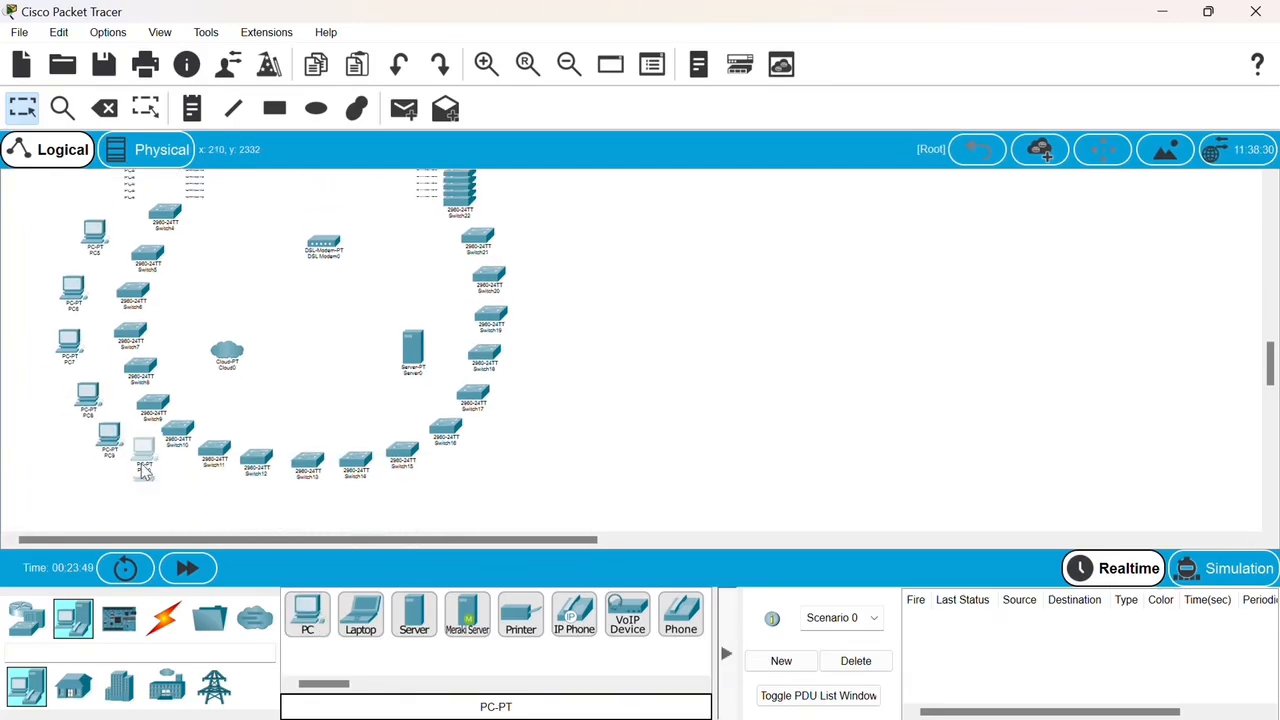
Place one PC outside the ring below each switch from Switch11 to Switch16
scroll(148, 466, down, 1)
click(200, 474)
click(486, 64)
click(183, 451)
click(234, 448)
click(307, 614)
click(308, 454)
click(374, 449)
click(447, 410)
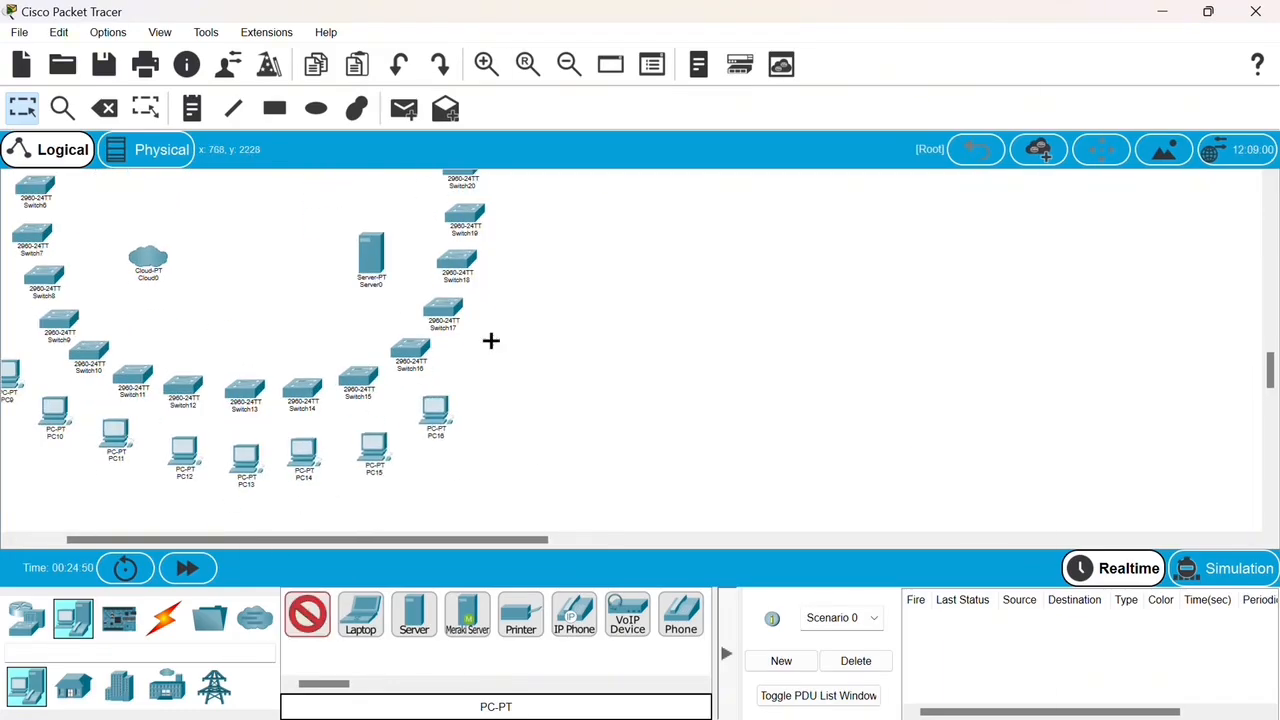
Place one PC outside the ring next to each remaining switch from Switch17 to Switch24
click(499, 344)
scroll(460, 374, up, 2)
click(307, 614)
click(466, 380)
click(480, 326)
scroll(472, 340, up, 2)
click(457, 298)
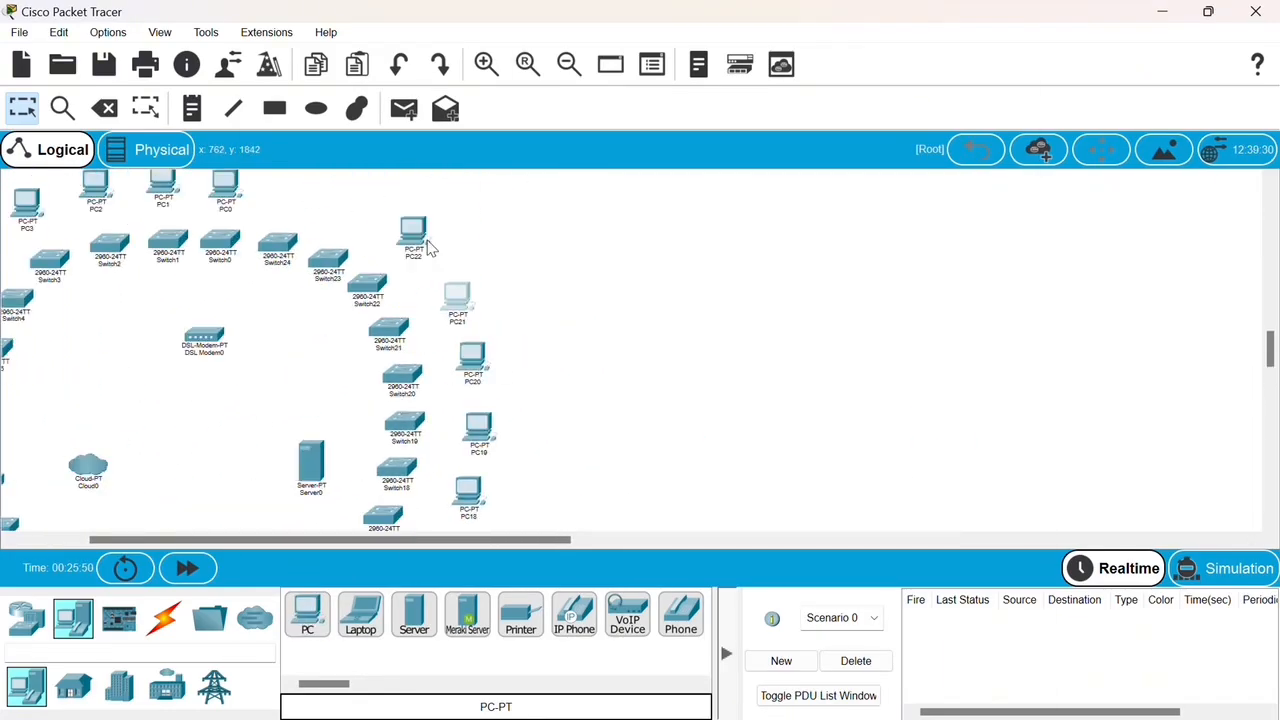
click(355, 206)
Nudge Switch1 and several outer PCs, including PC5, PC6 and PC21, to even out the two rings
drag(442, 541, 384, 541)
click(569, 64)
drag(232, 238, 229, 230)
scroll(323, 251, down, 2)
drag(59, 338, 54, 332)
drag(75, 281, 71, 270)
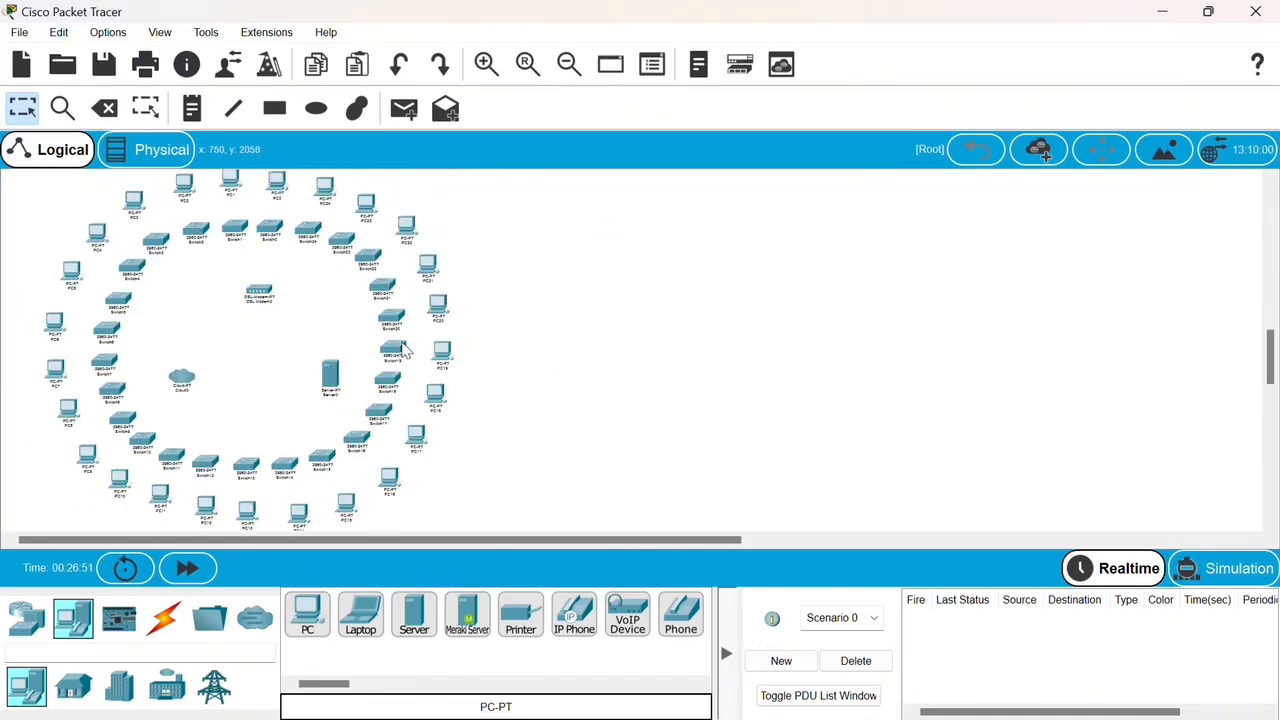
drag(429, 264, 435, 253)
scroll(440, 350, down, 2)
drag(424, 417, 424, 403)
scroll(424, 408, up, 2)
Connect the server to the cloud and the cloud to the DSL modem using the automatic connection type
click(163, 617)
click(307, 614)
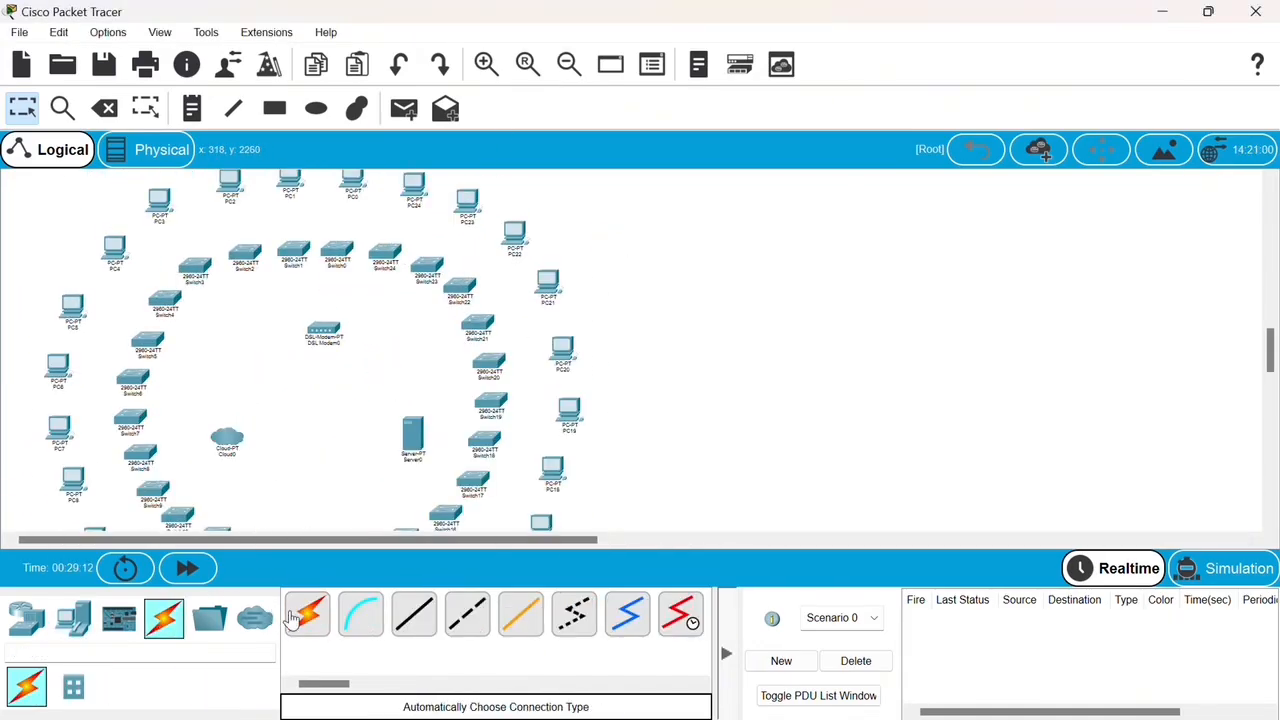
click(414, 436)
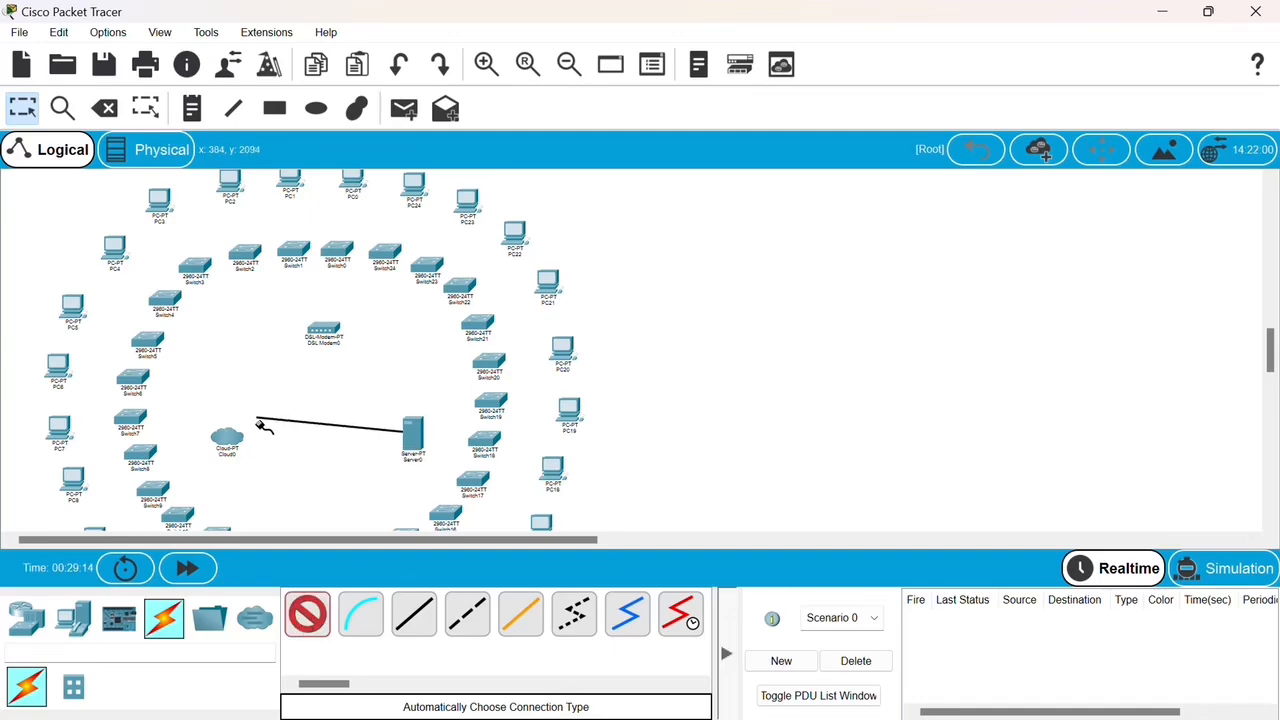
click(232, 440)
click(327, 610)
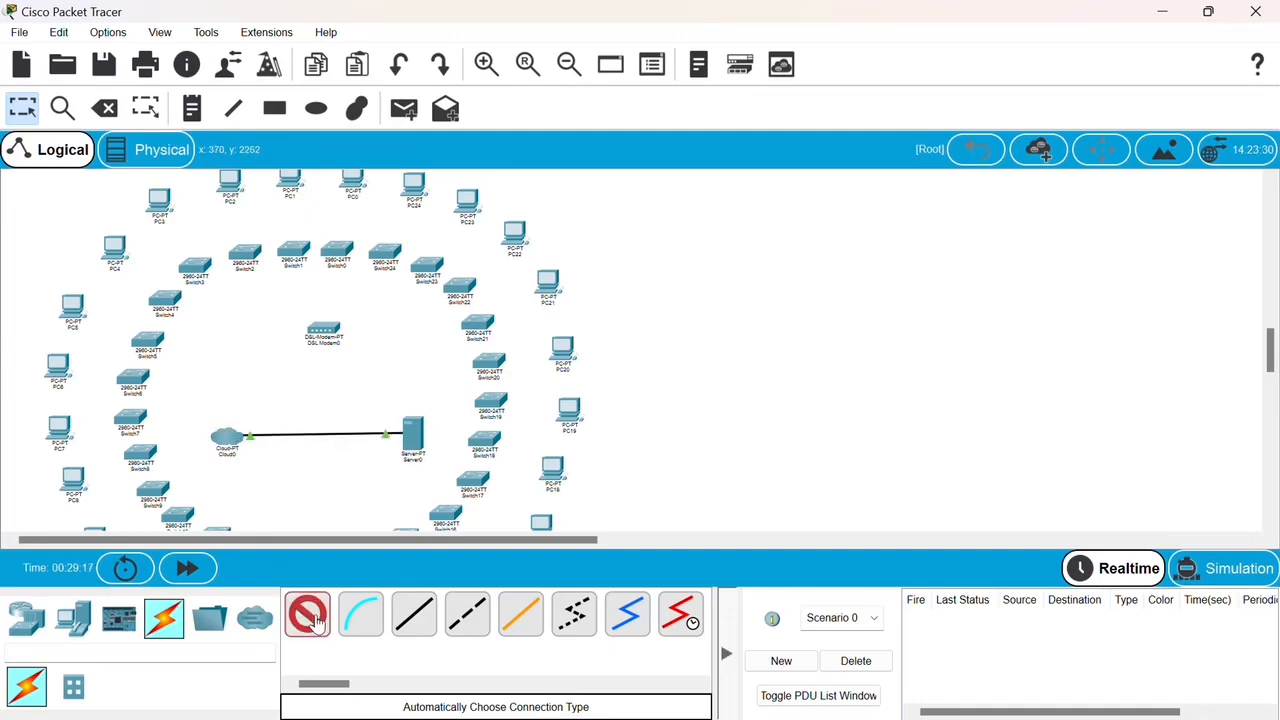
click(229, 437)
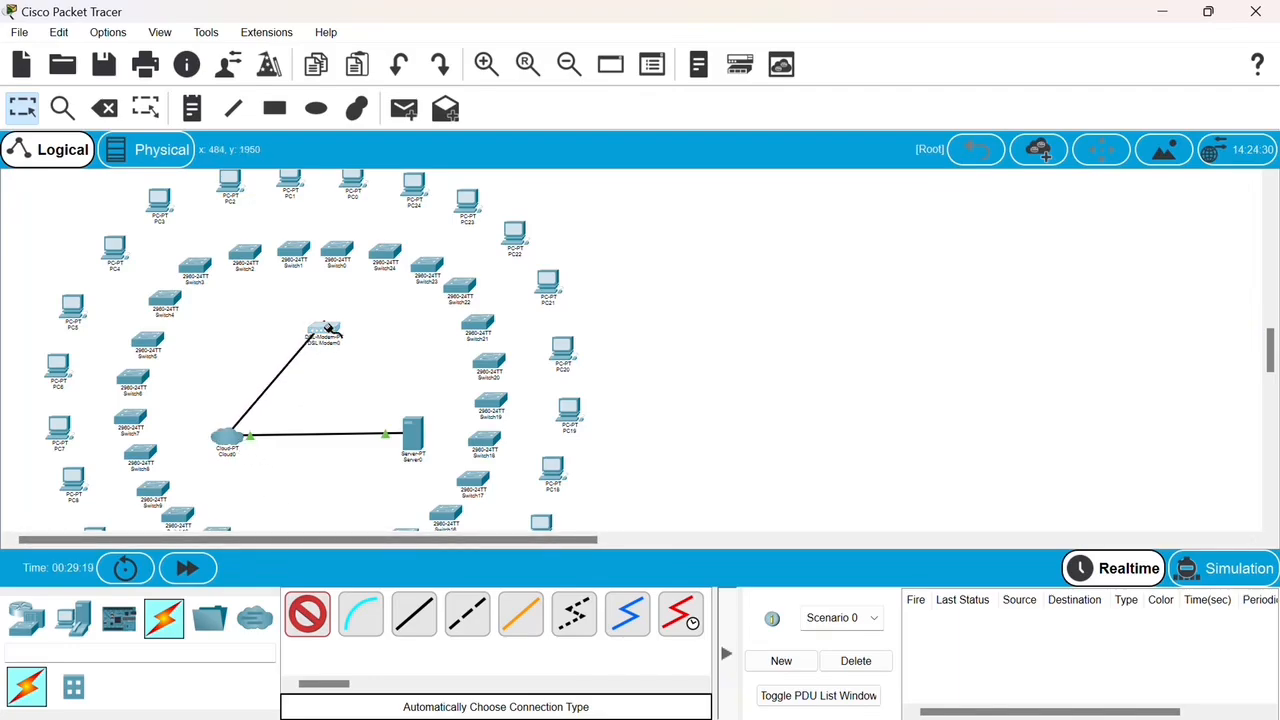
click(311, 341)
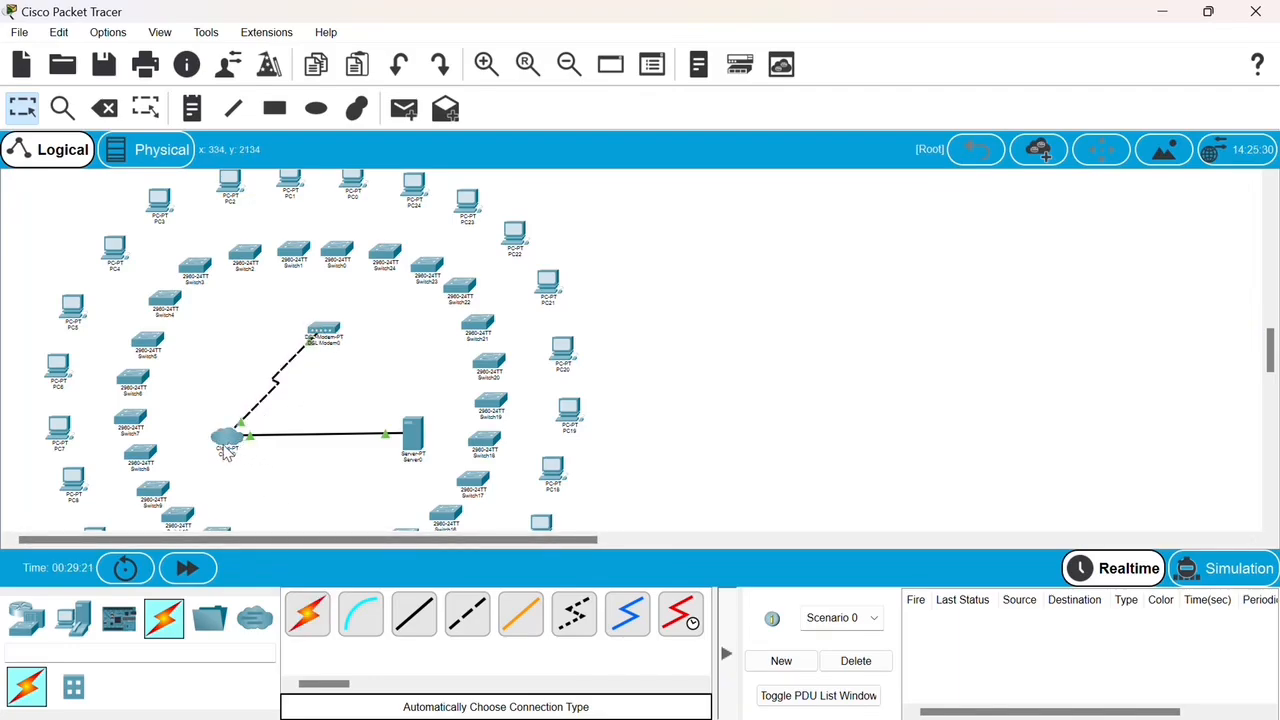
Connect the DSL modem to Switch0 and Switch0 to Switch1 with automatically chosen cables
click(300, 630)
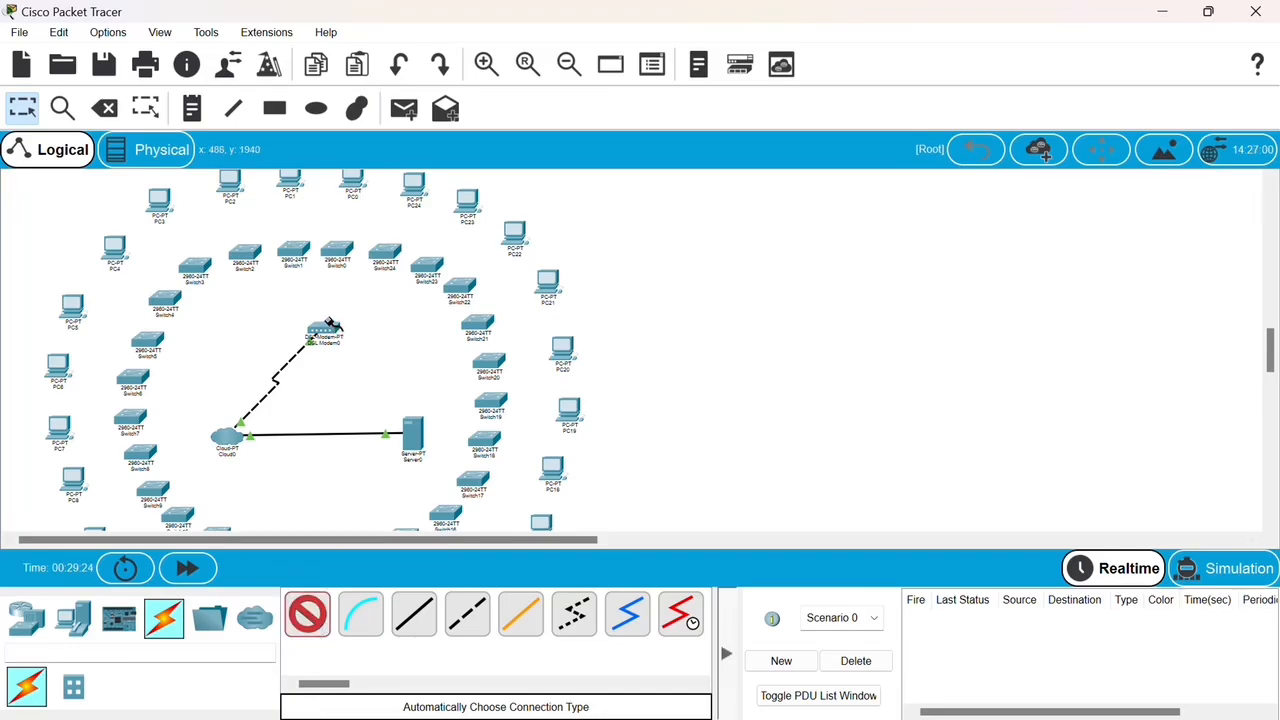
click(337, 252)
click(305, 598)
click(293, 250)
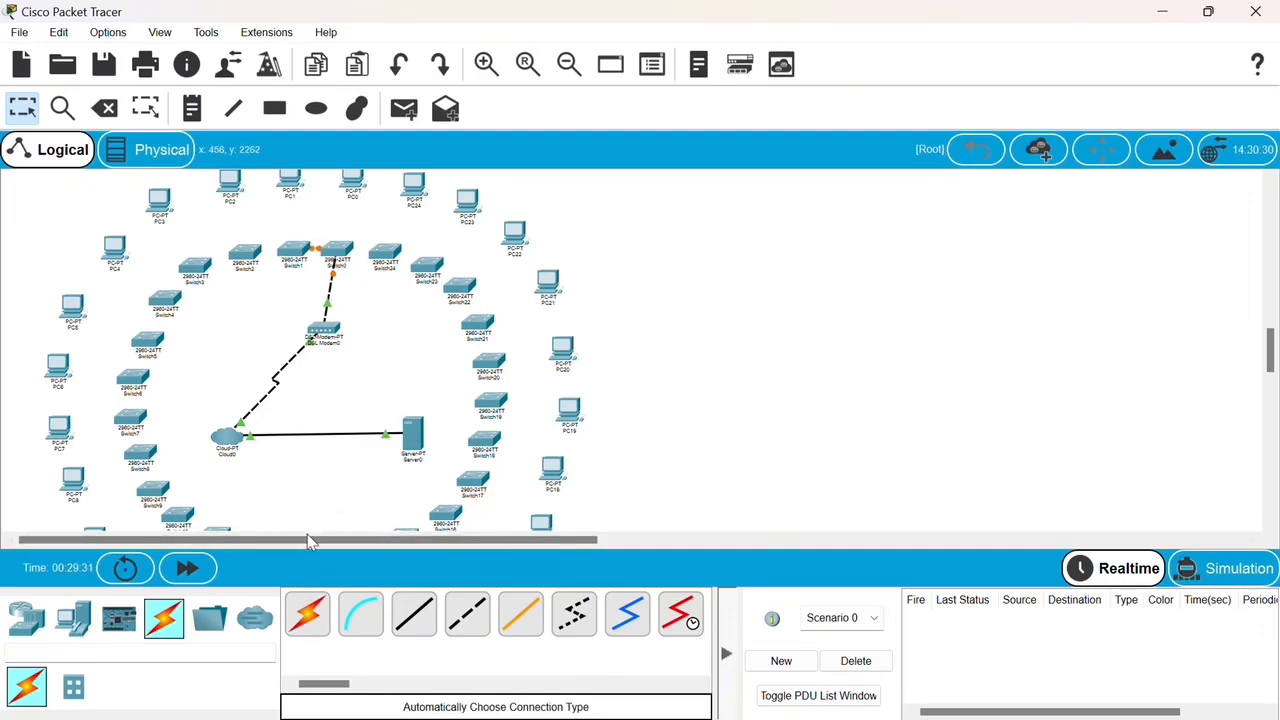
Connect Switch1 to Switch2 and Switch2 to Switch3 with automatically chosen cables
click(303, 625)
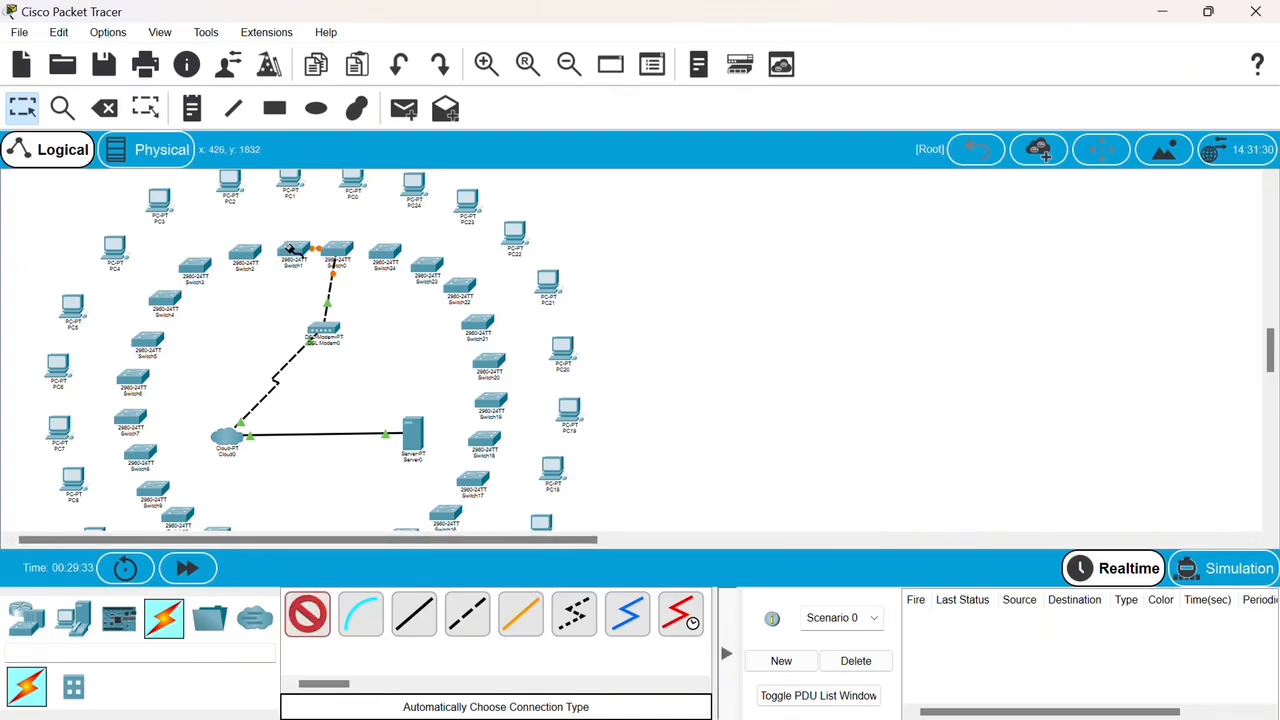
click(245, 254)
click(303, 620)
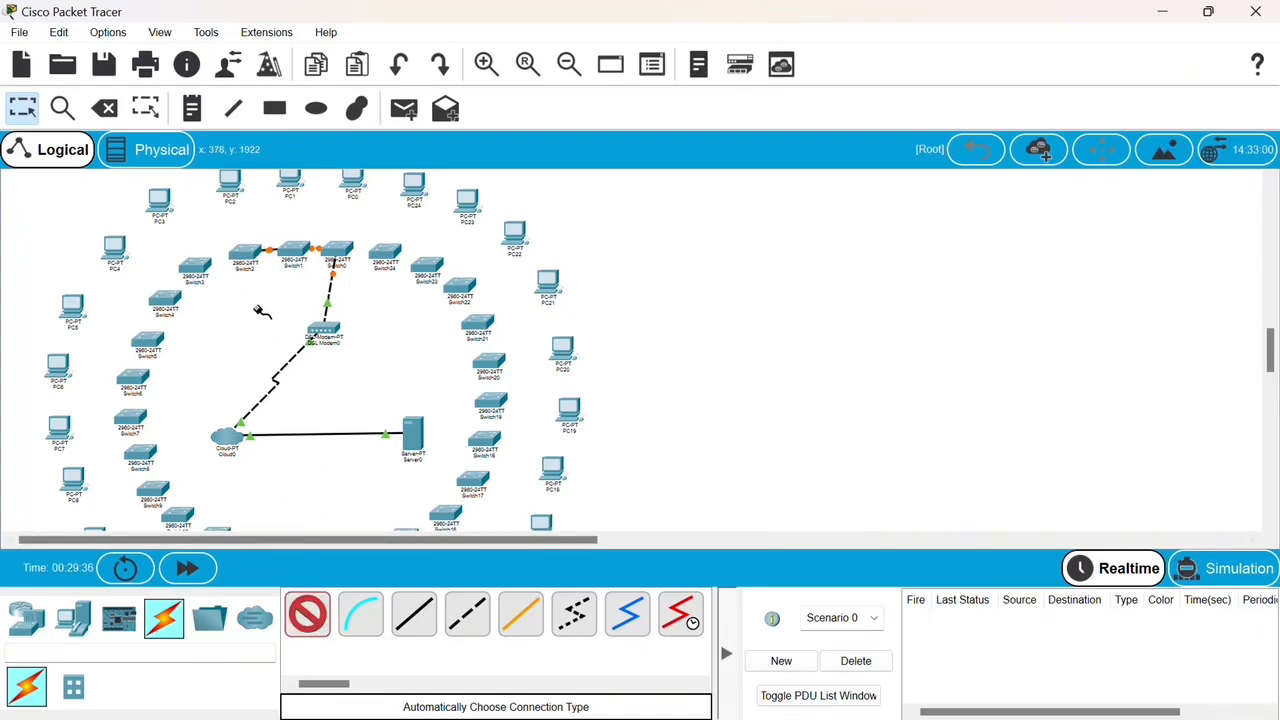
click(240, 252)
click(197, 272)
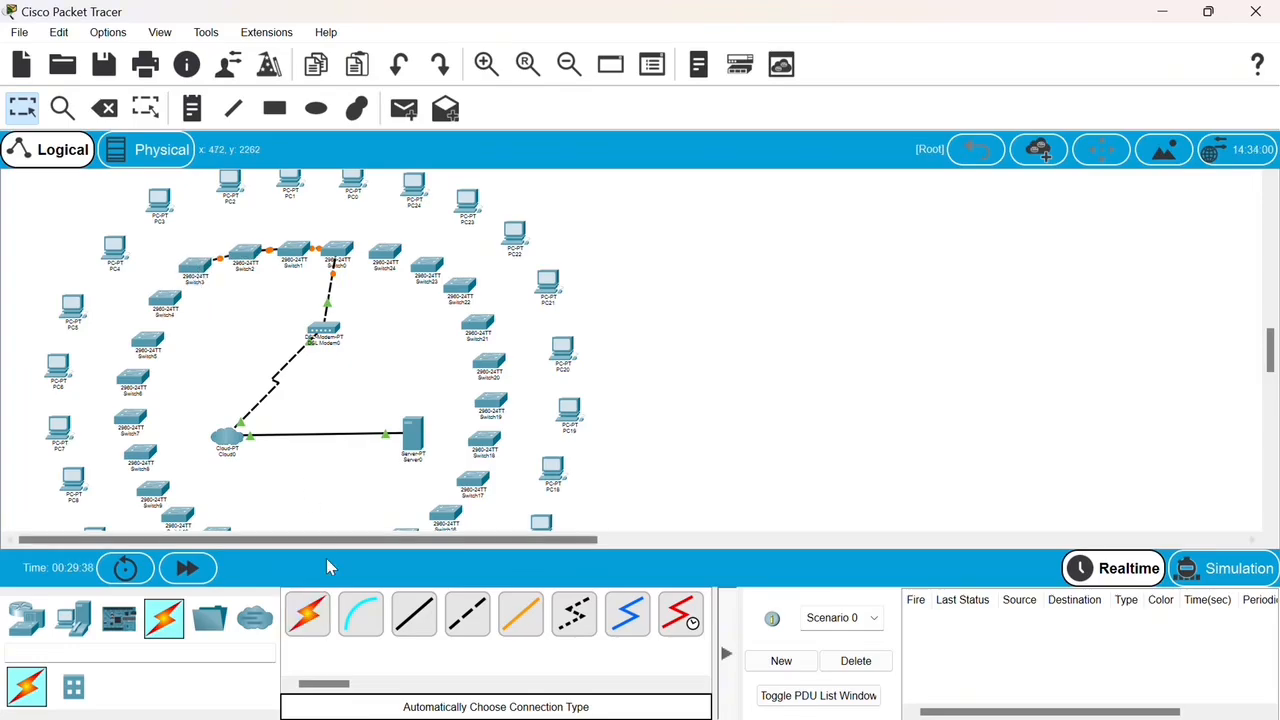
Connect each neighbouring pair of switches from Switch3 around the ring back to Switch0 with automatically chosen cables
click(313, 625)
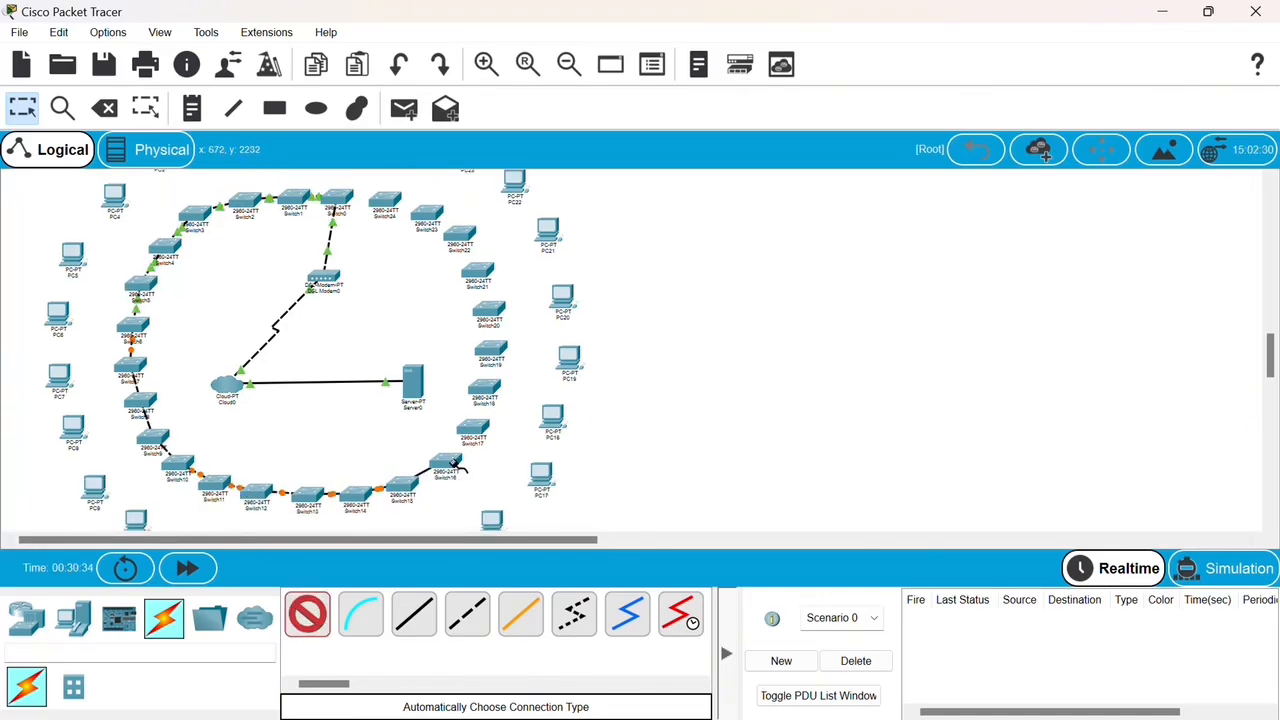
click(475, 430)
click(477, 428)
click(485, 388)
click(308, 614)
click(485, 388)
click(491, 351)
click(308, 614)
click(491, 351)
click(490, 312)
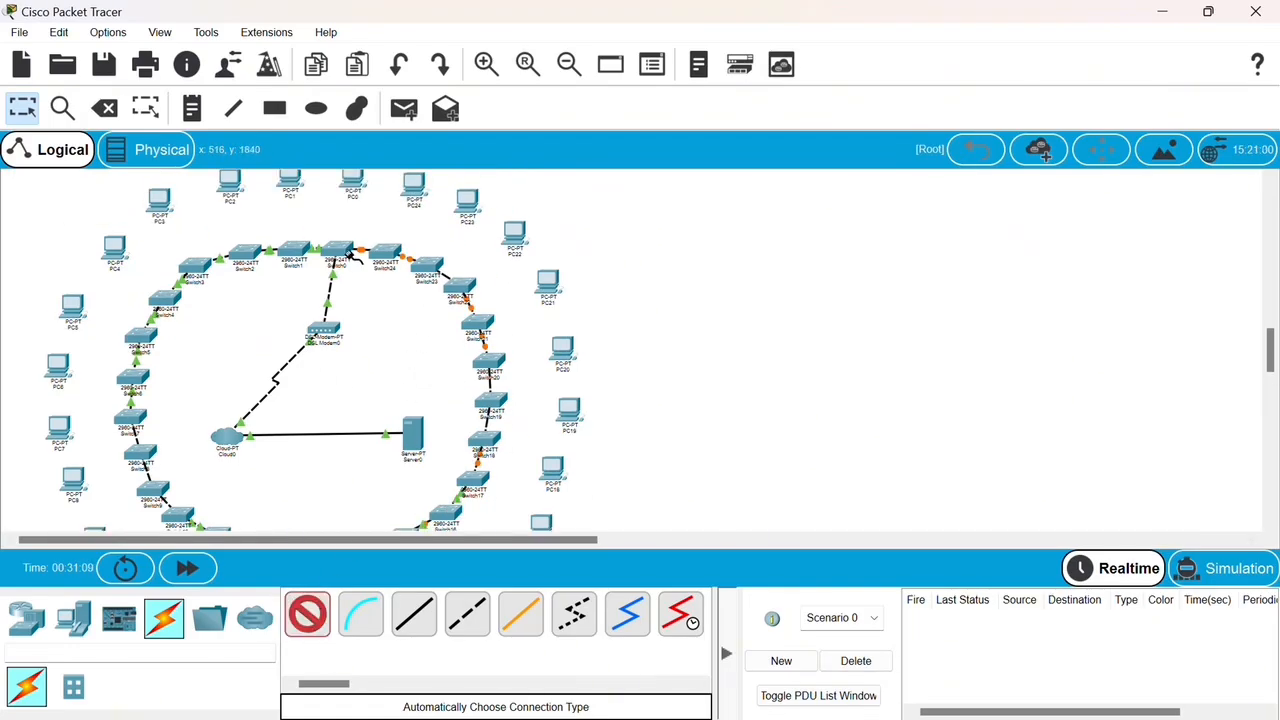
Connect Switch0 to PC0, Switch1 to PC1 and Switch2 to PC2 with automatically chosen cables
click(338, 258)
click(351, 182)
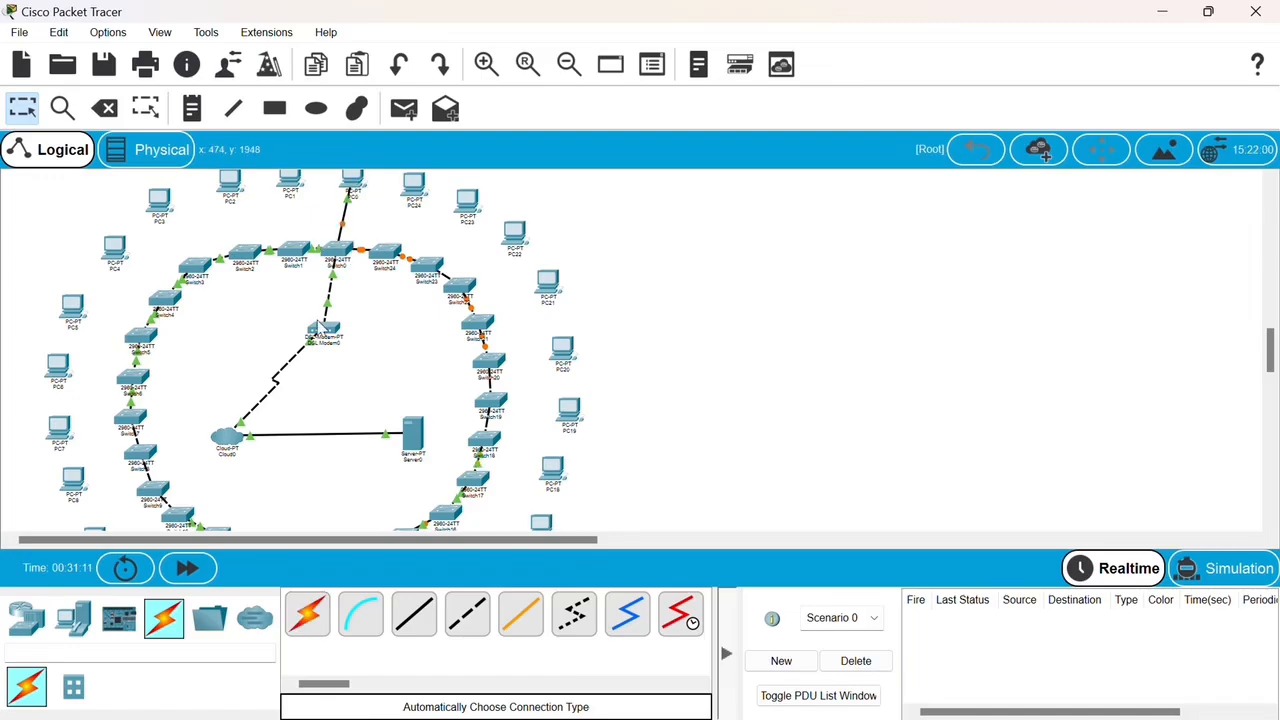
click(315, 632)
click(288, 251)
click(291, 186)
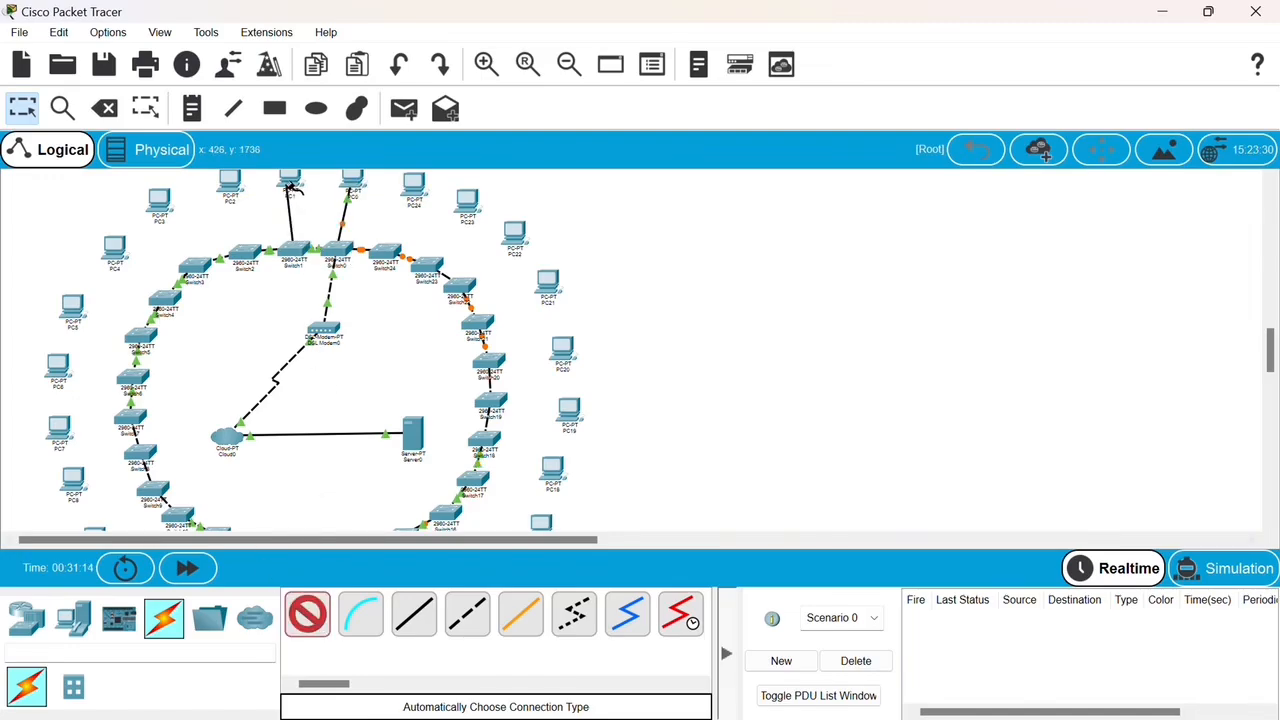
click(314, 634)
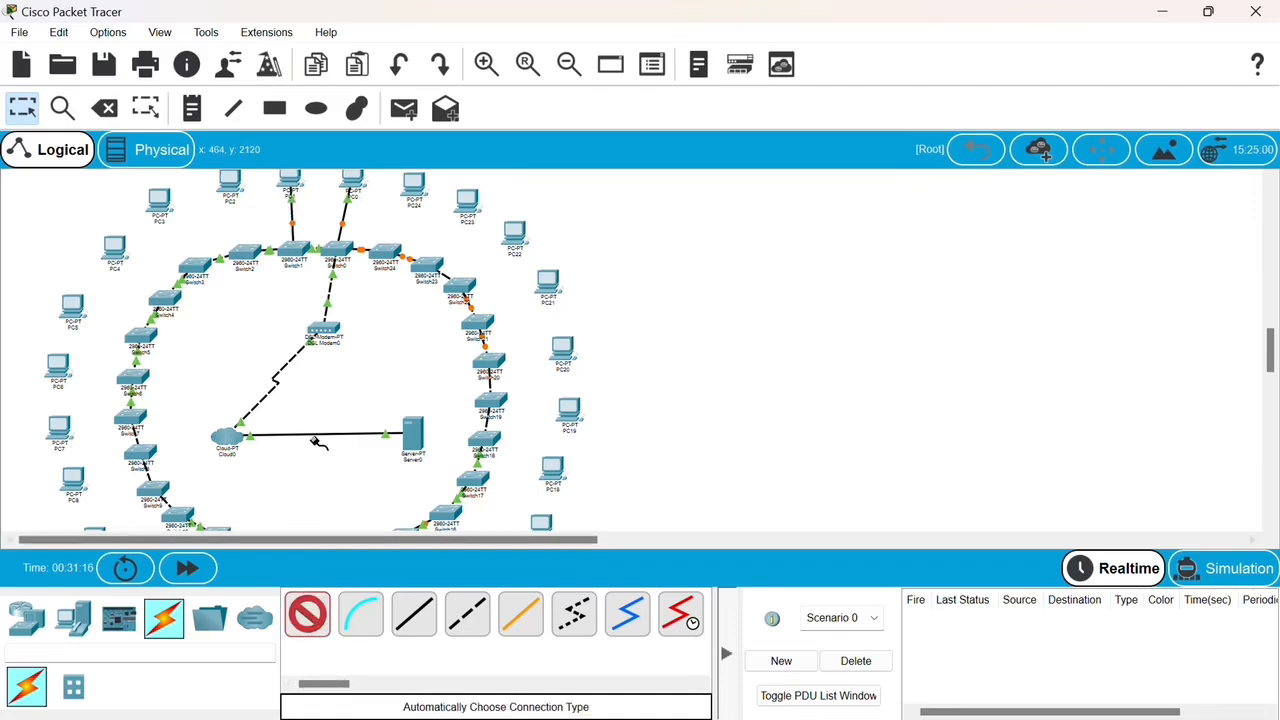
click(230, 185)
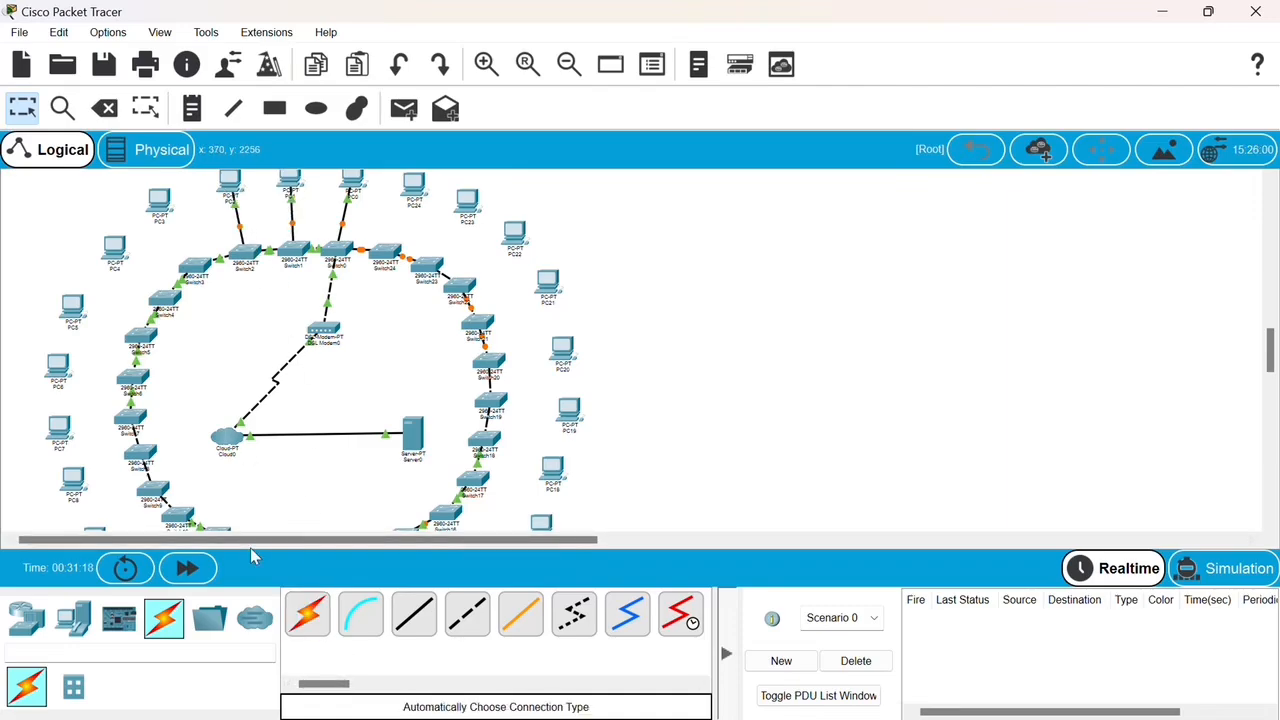
Connect PC3 through PC6 to their matching switches, Switch3 through Switch6, with automatically chosen cables
click(312, 630)
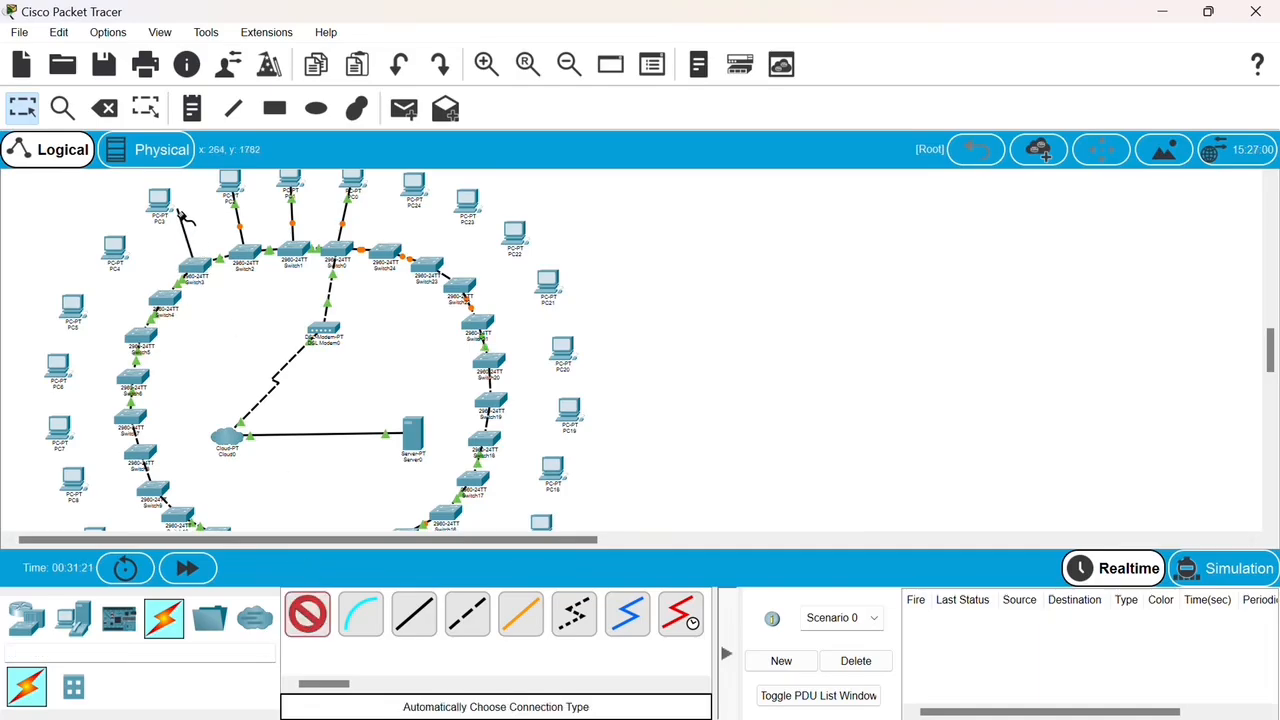
click(72, 307)
click(307, 614)
click(133, 378)
click(58, 367)
Connect the remaining PCs, PC7 through PC24, each to its same-numbered switch around the ring with automatically chosen cables
scroll(110, 420, down, 1)
scroll(130, 430, down, 1)
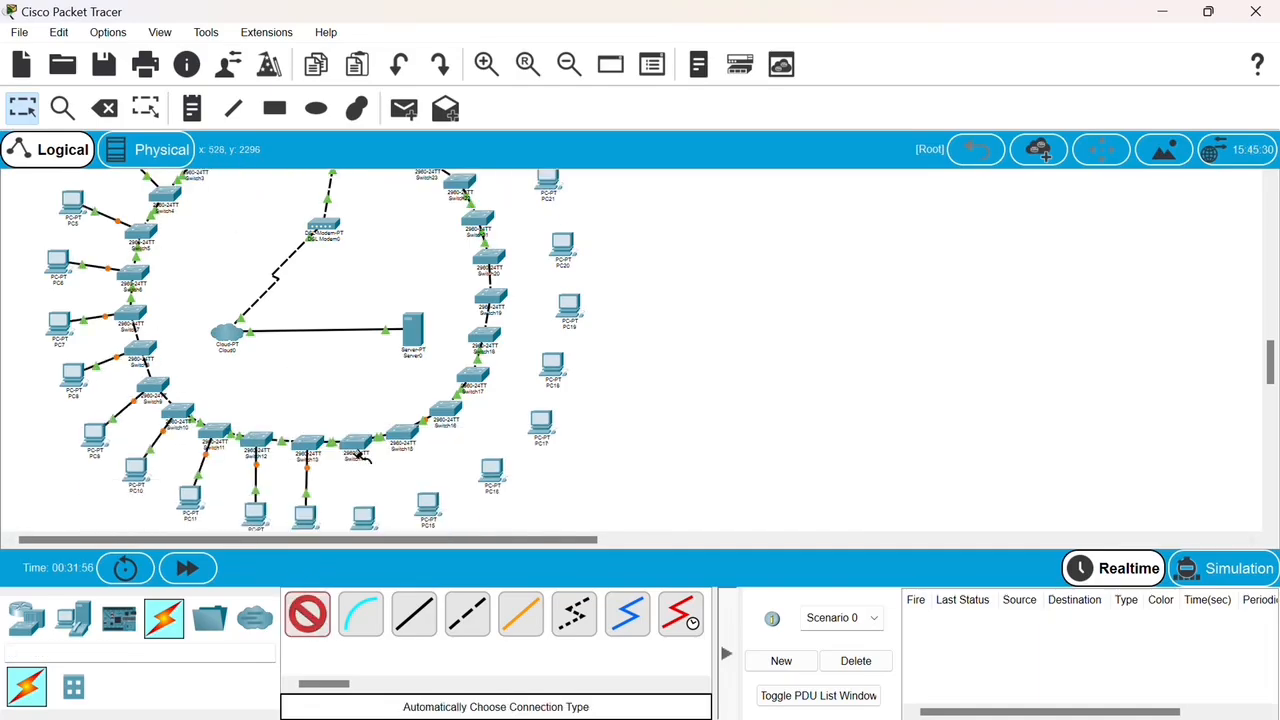
click(428, 502)
mouse_move(73, 540)
mouse_down()
mouse_move(218, 556)
mouse_move(73, 545)
mouse_up()
click(307, 614)
click(488, 337)
scroll(500, 330, up, 1)
click(569, 300)
scroll(520, 290, up, 1)
click(307, 614)
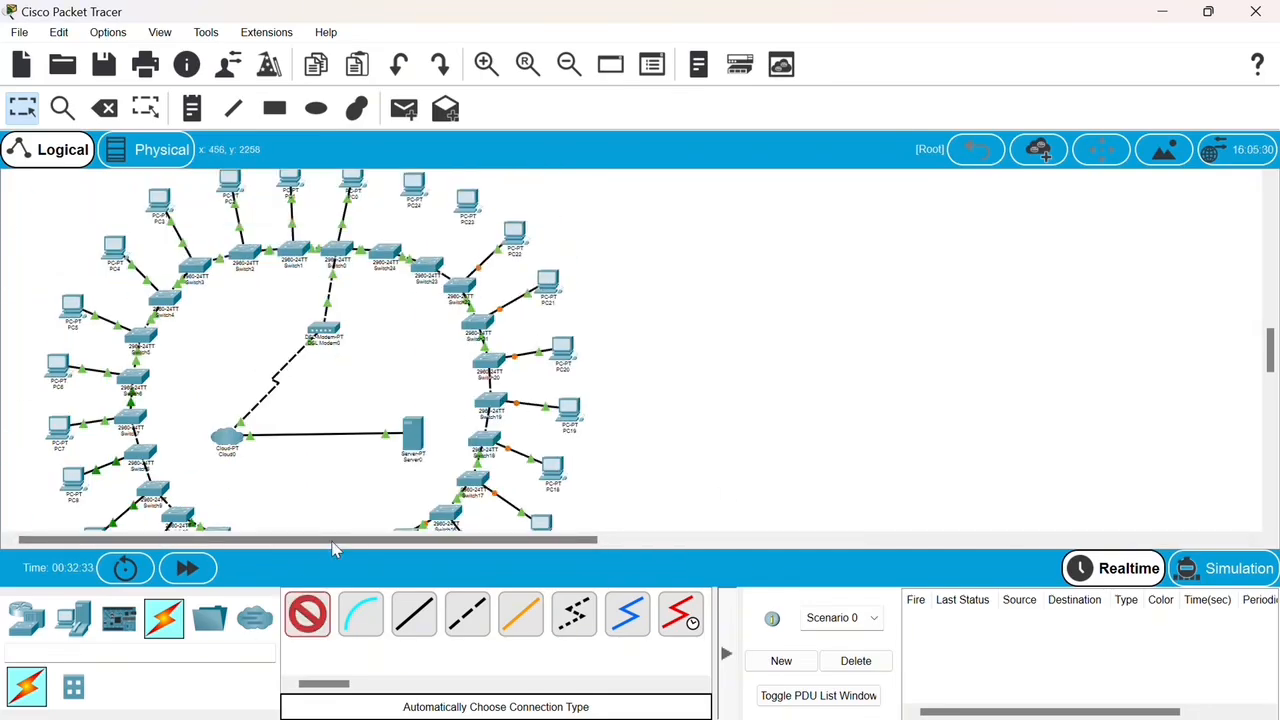
Give Server0 the static IP address 192.168.1.42 with subnet mask 255.255.255.0
scroll(385, 400, up, 1)
scroll(385, 430, up, 2)
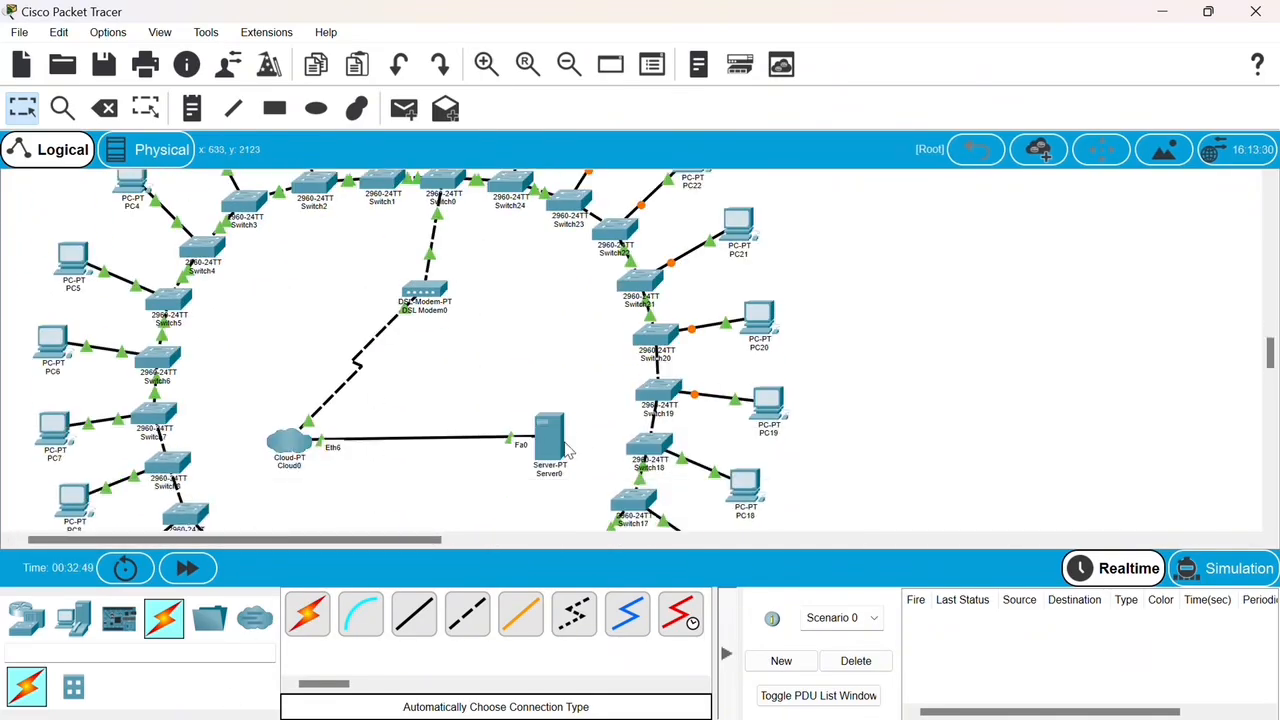
click(550, 440)
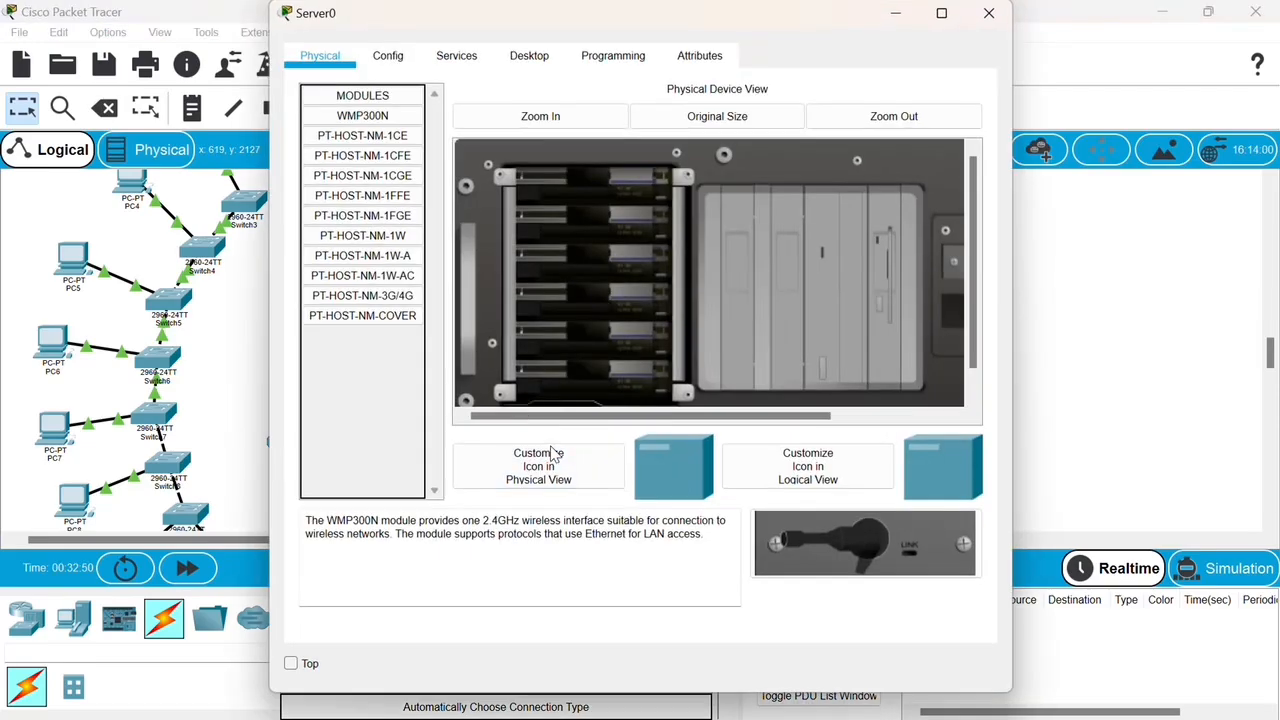
click(527, 57)
click(360, 147)
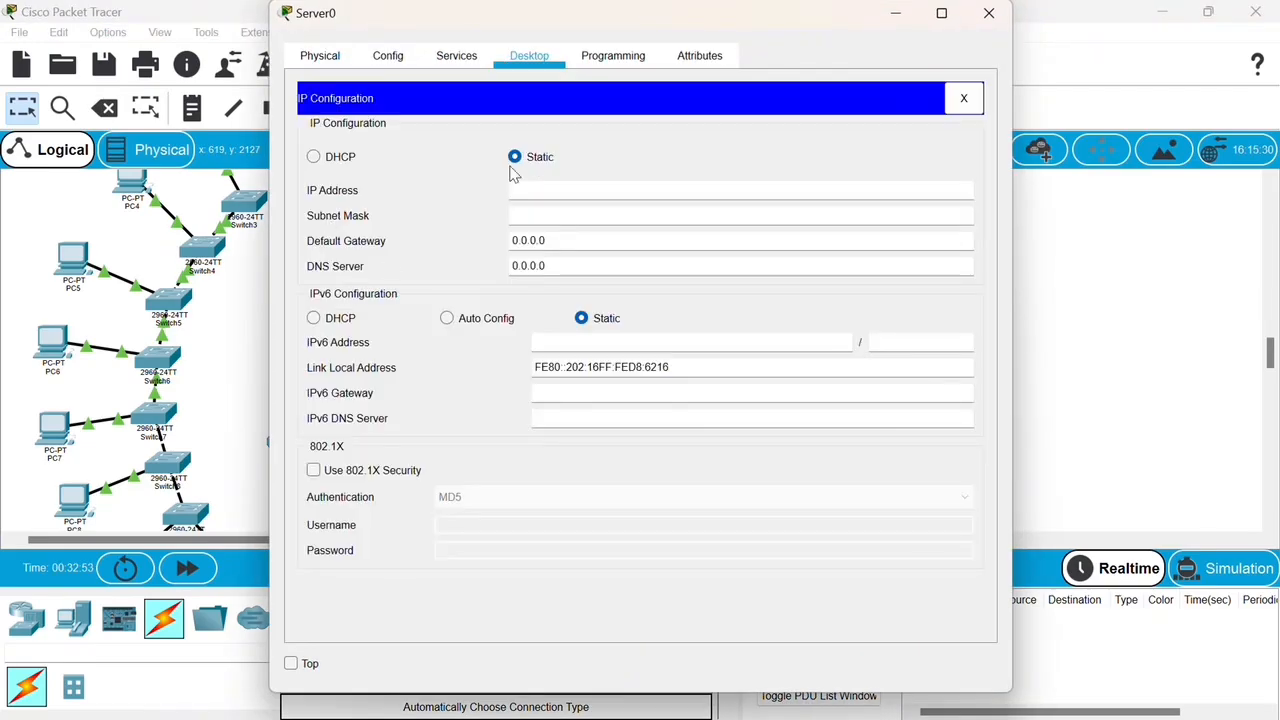
click(563, 191)
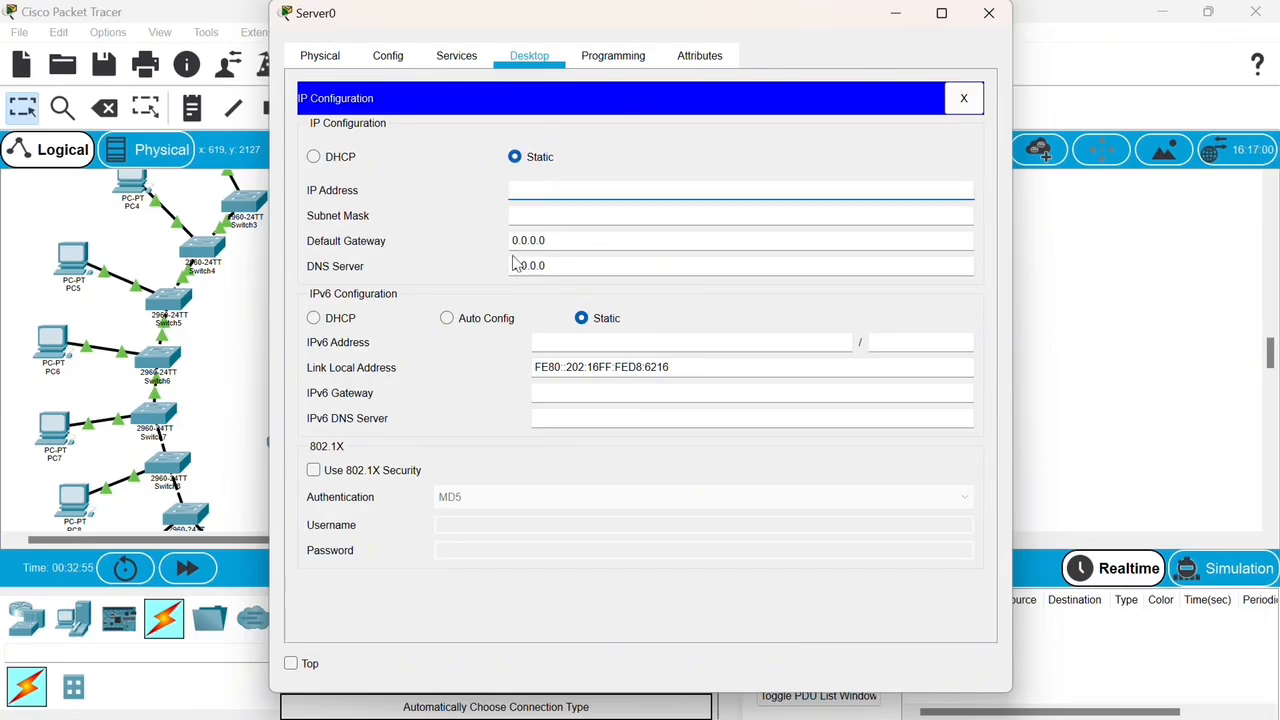
text(92.168.1.42)
drag(575, 190, 528, 193)
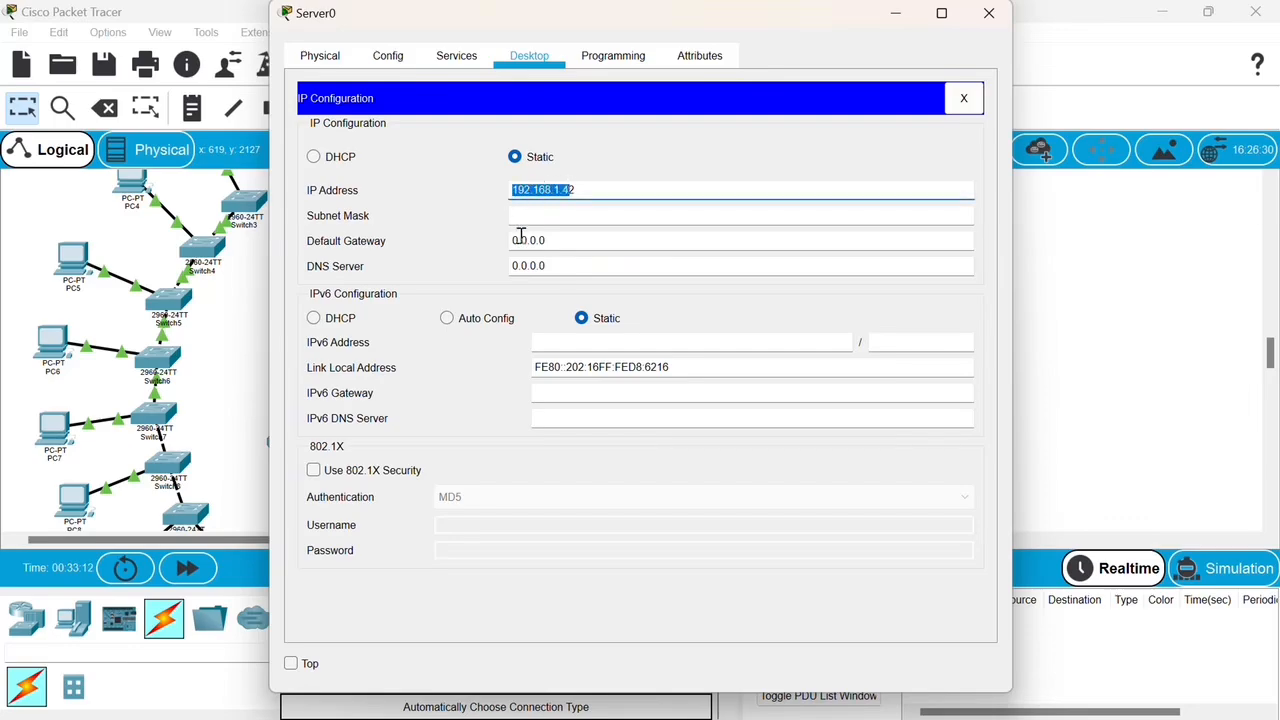
click(562, 214)
Set Server0's default gateway to 192.168.1.1 and its DNS server to 8.8.8.8
drag(549, 240, 503, 245)
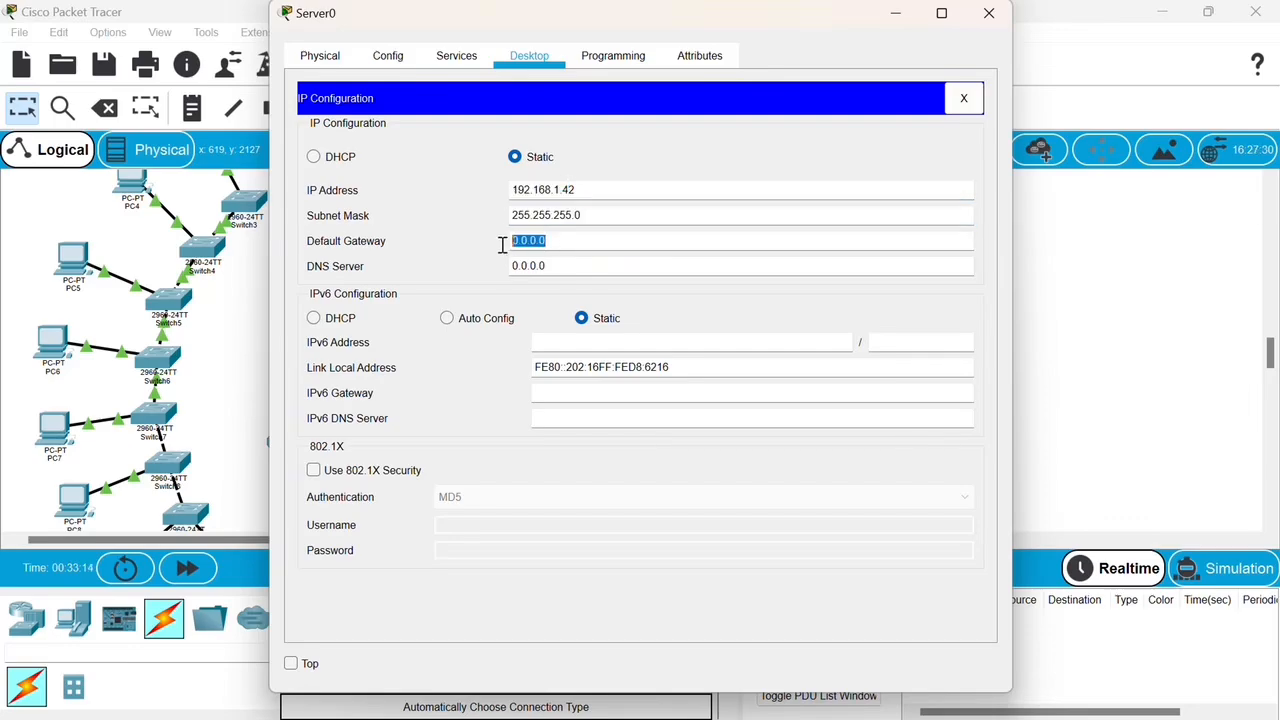
text(192.168.1.4)
text(1)
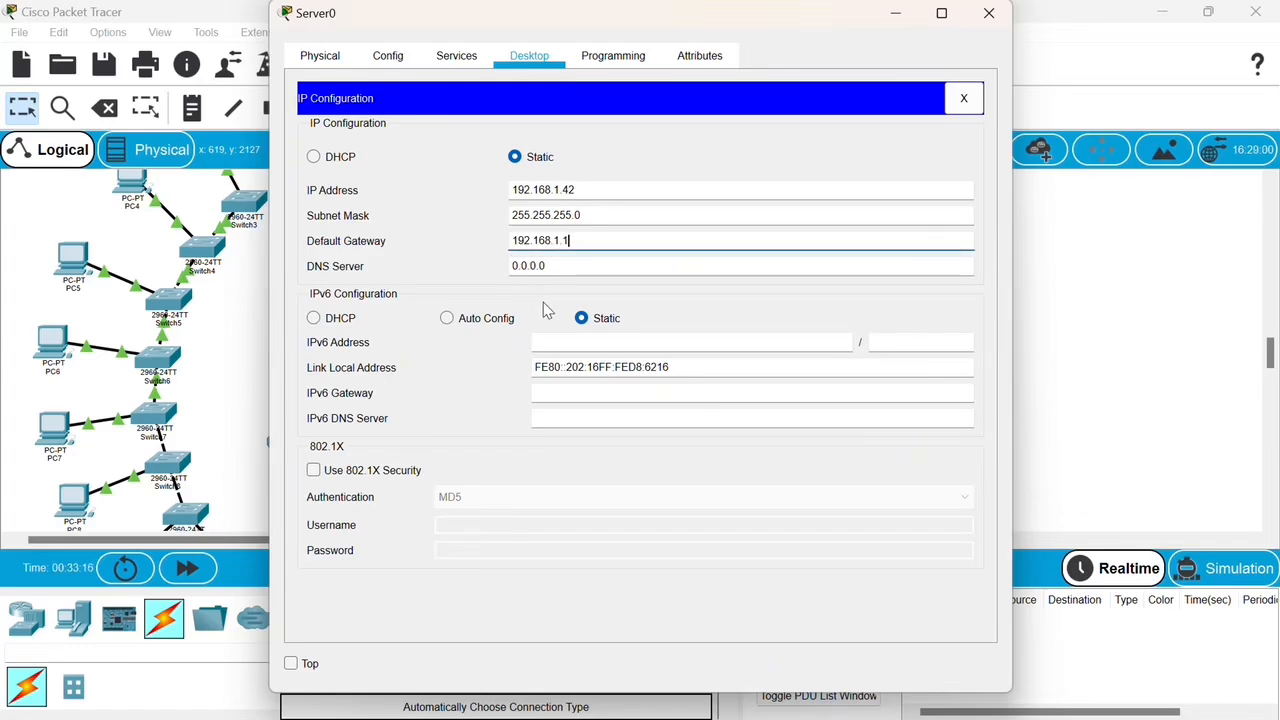
drag(549, 266, 508, 268)
text(8)
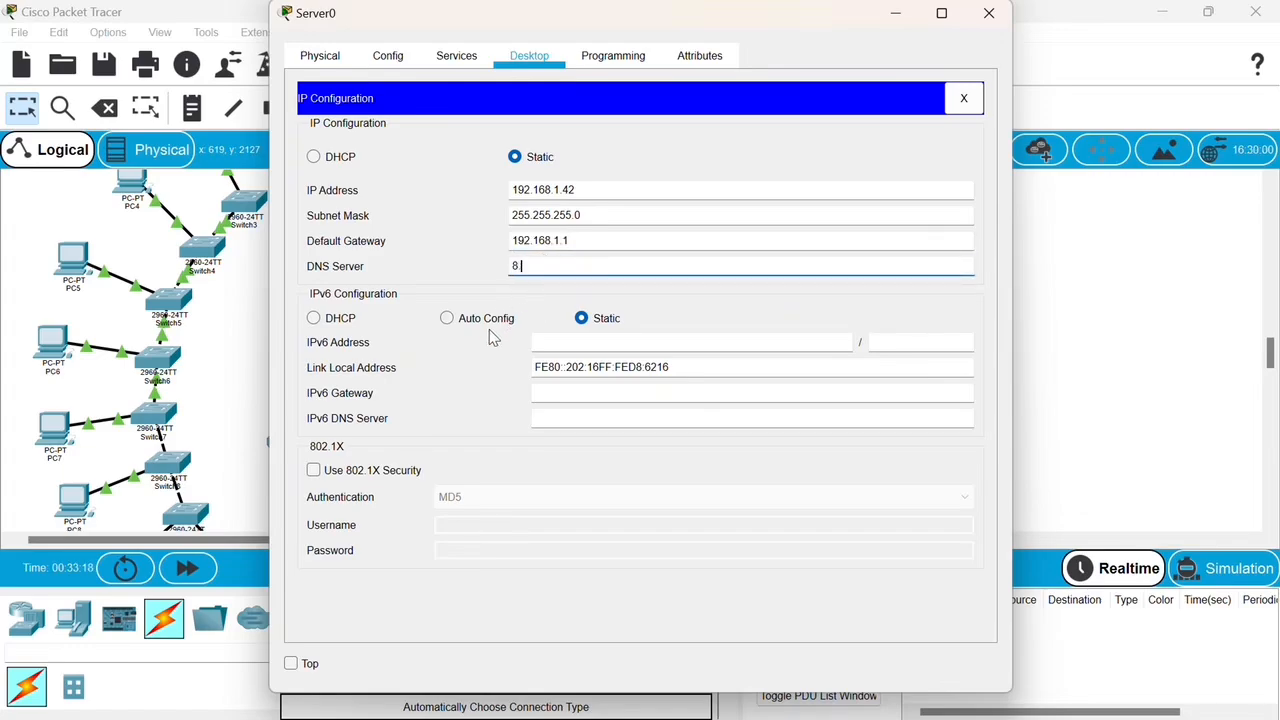
text(.8.8.8)
click(989, 13)
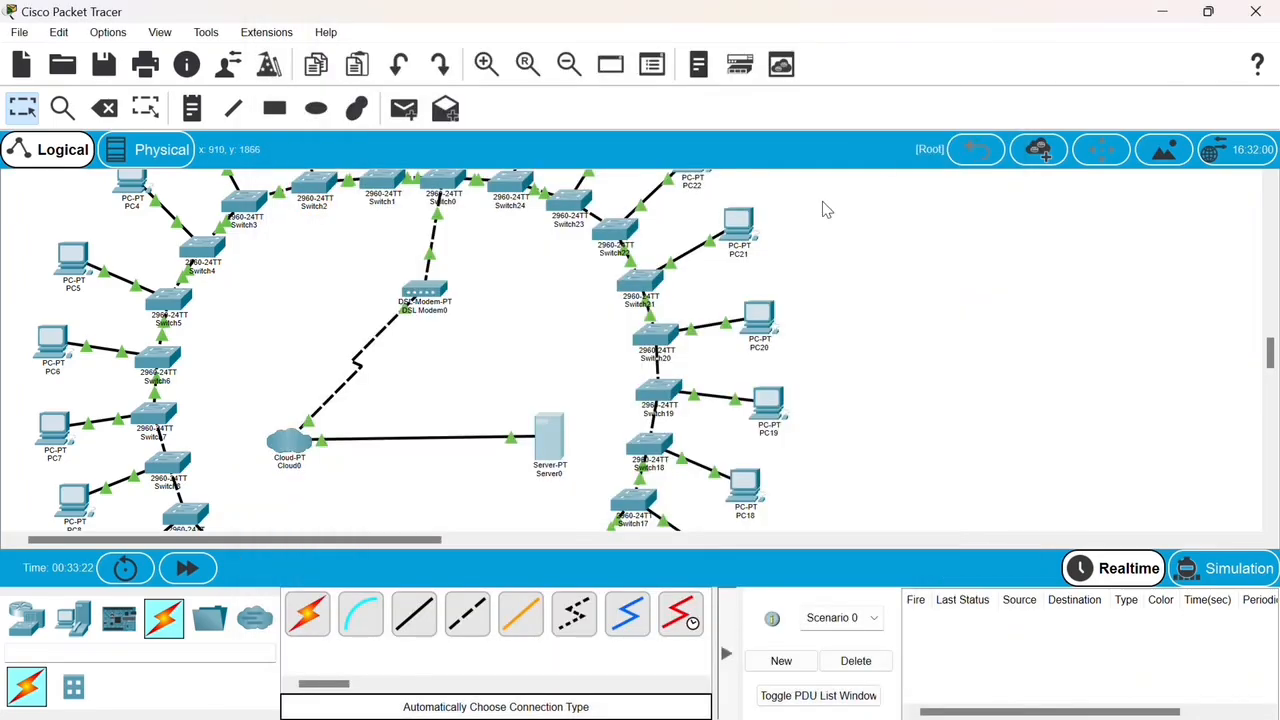
Add a DSL connection from Modem4 to Ethernet6 in Cloud0's configuration
click(289, 445)
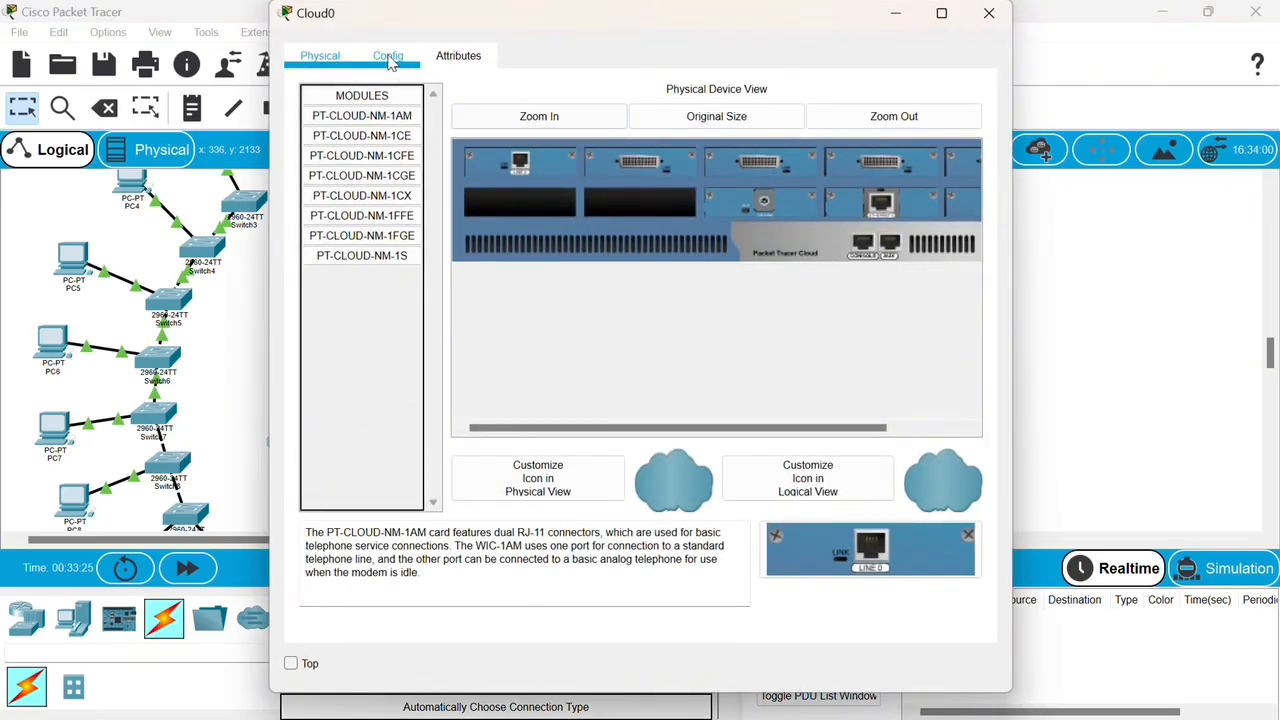
click(388, 56)
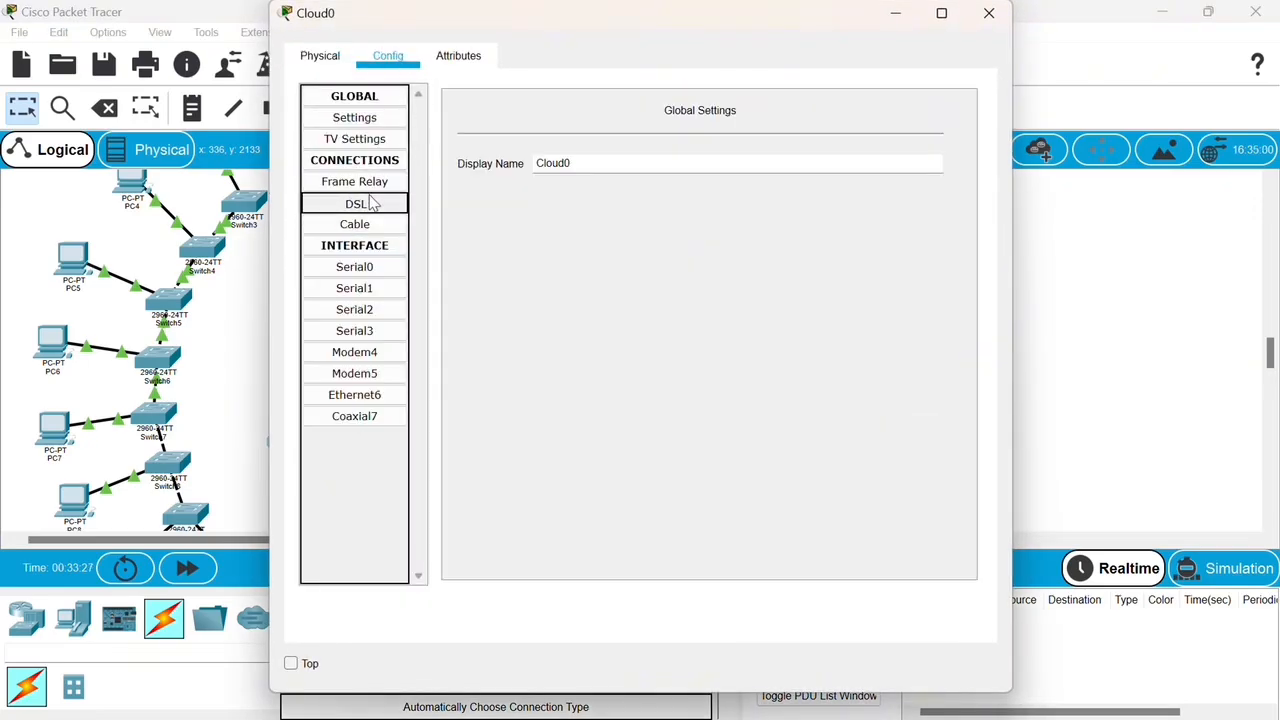
click(370, 203)
click(609, 554)
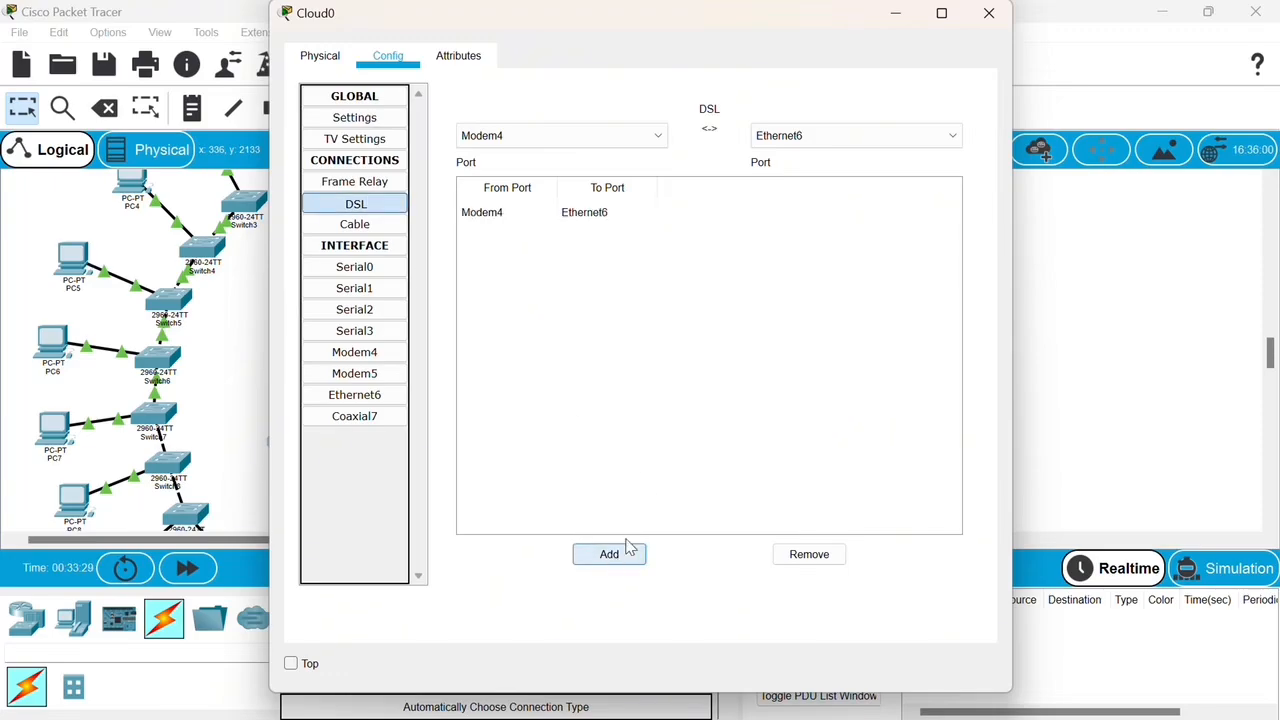
click(988, 13)
Give PC0 the static IP address 192.168.1.43 with subnet mask 255.255.255.0
scroll(627, 311, up, 2)
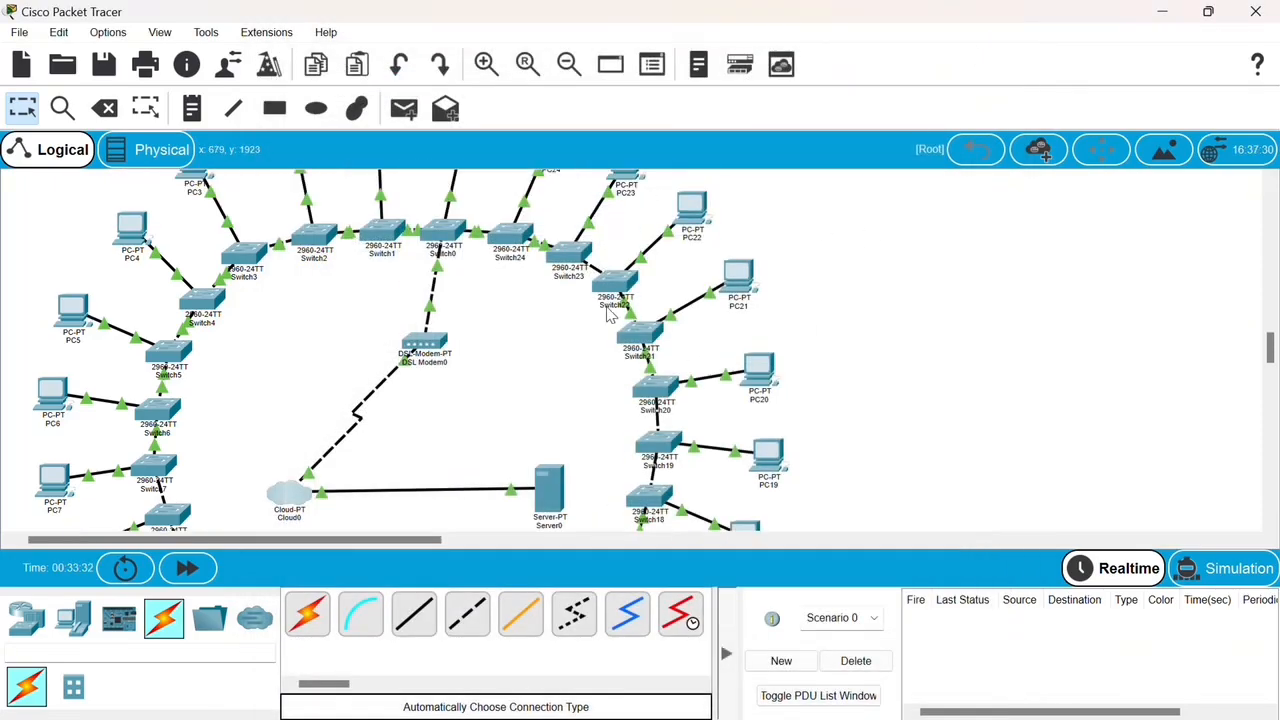
click(463, 243)
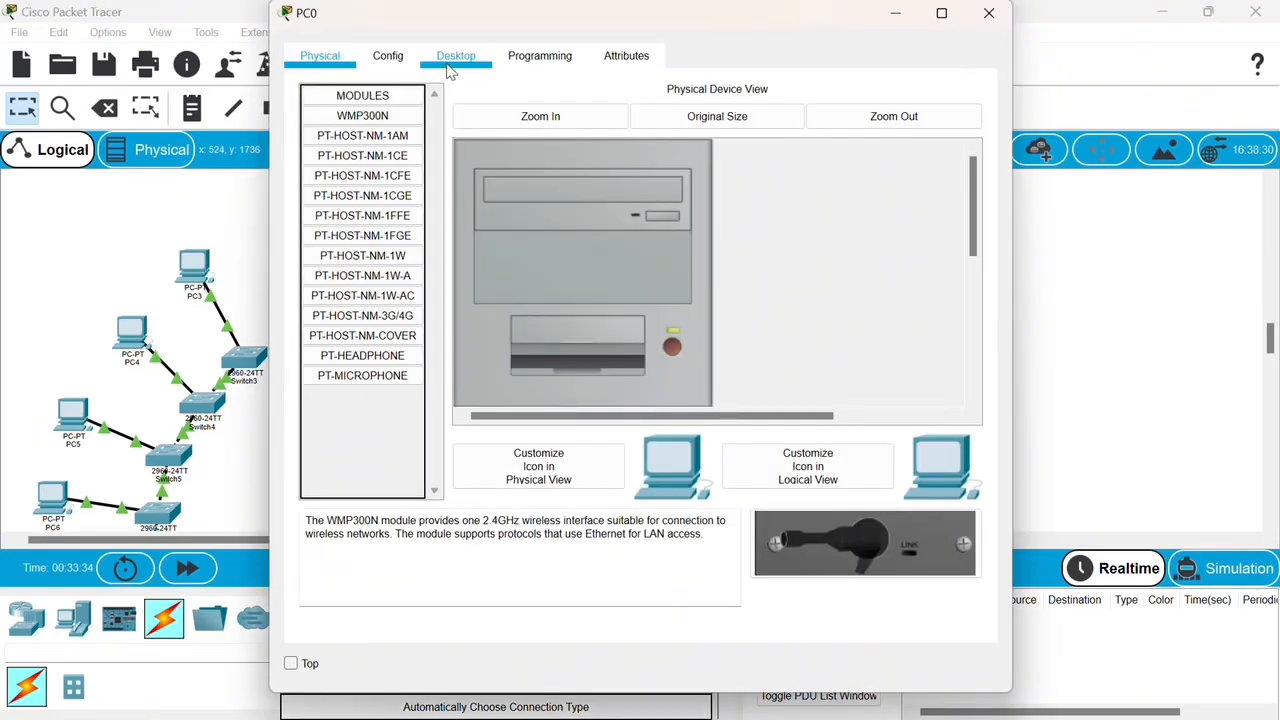
click(456, 56)
click(420, 125)
click(523, 221)
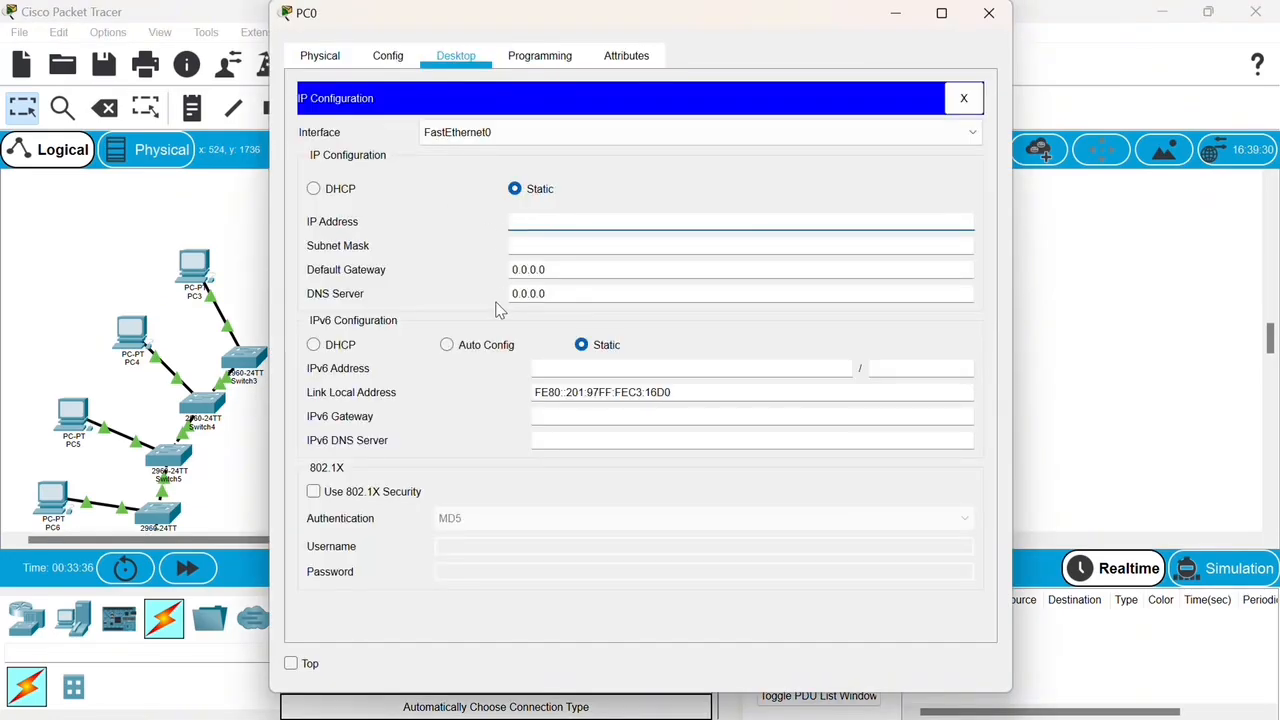
text(192.168.1.43)
click(585, 245)
Set PC0's default gateway to 192.168.1.1 and its DNS server to 8.8.8.8
drag(547, 270, 515, 284)
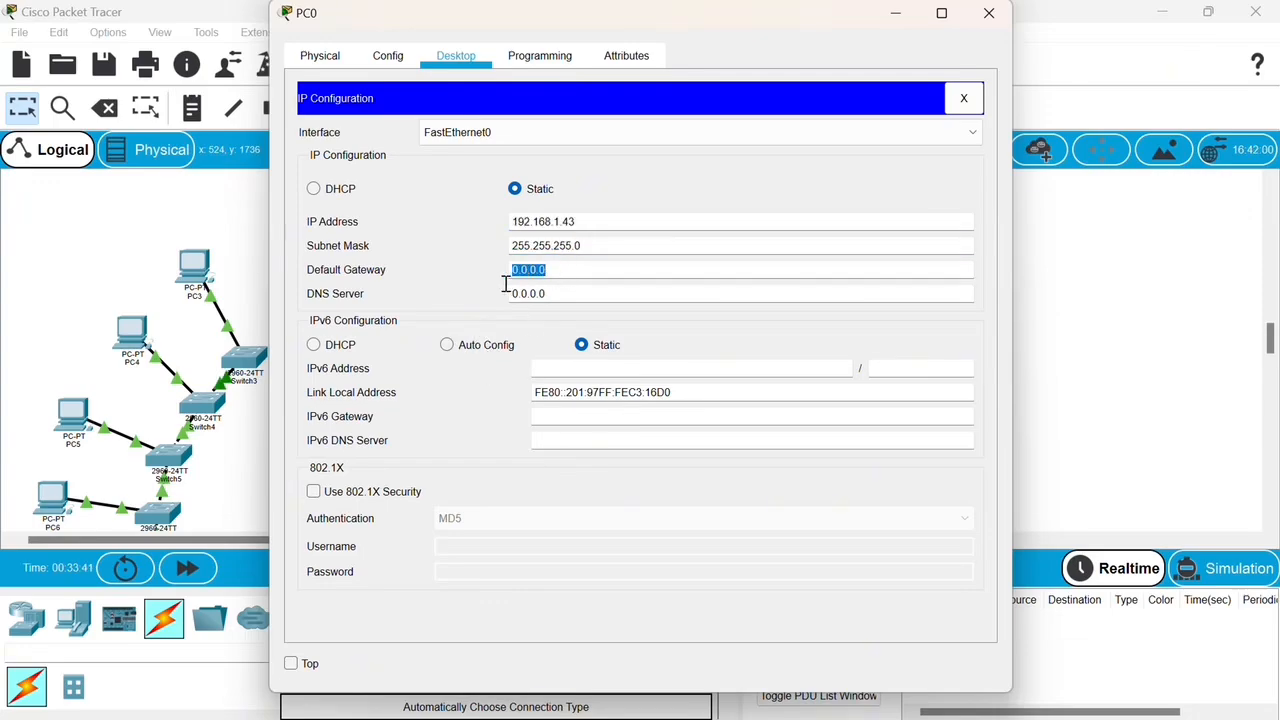
text(192.168.1.4)
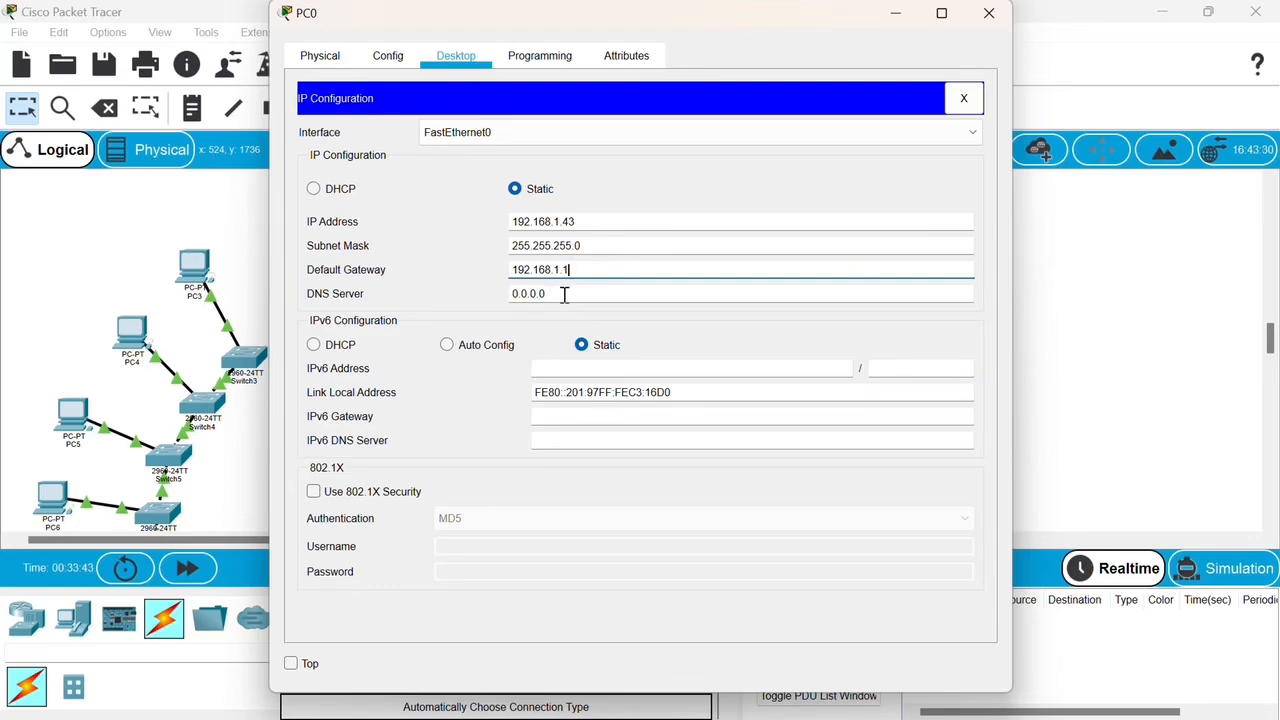
drag(555, 294, 513, 297)
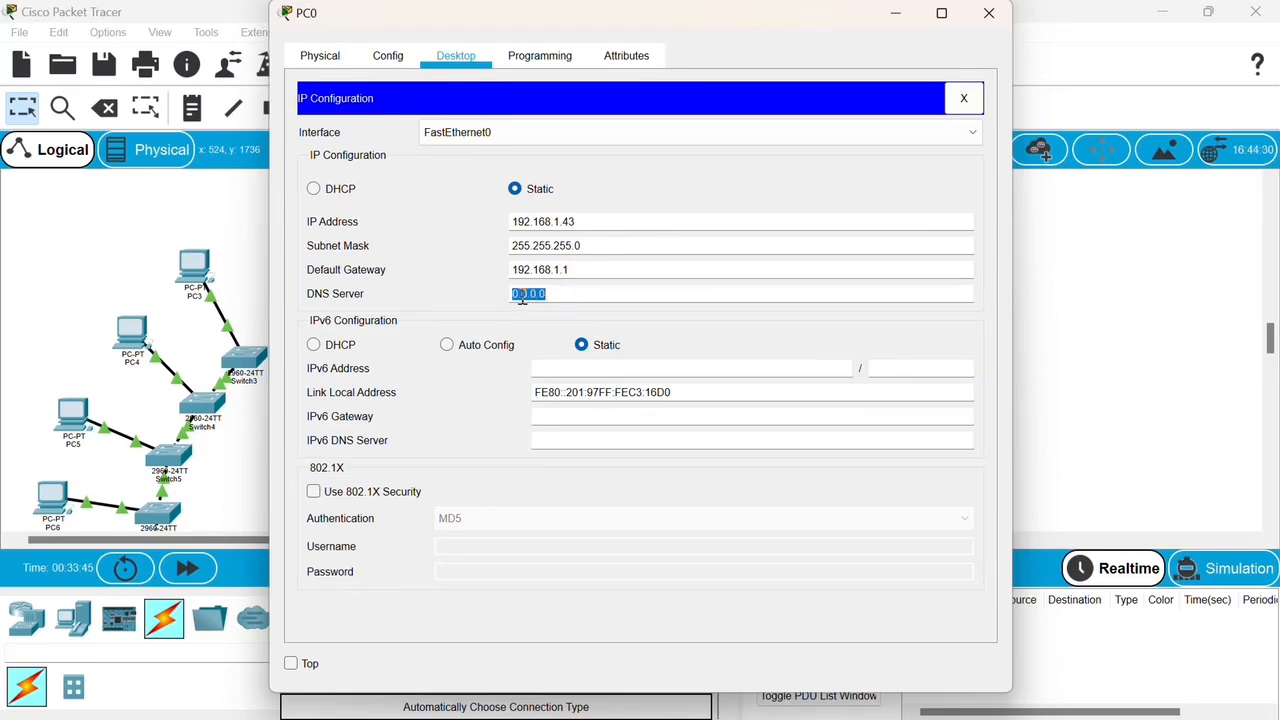
text(8.8.8.8)
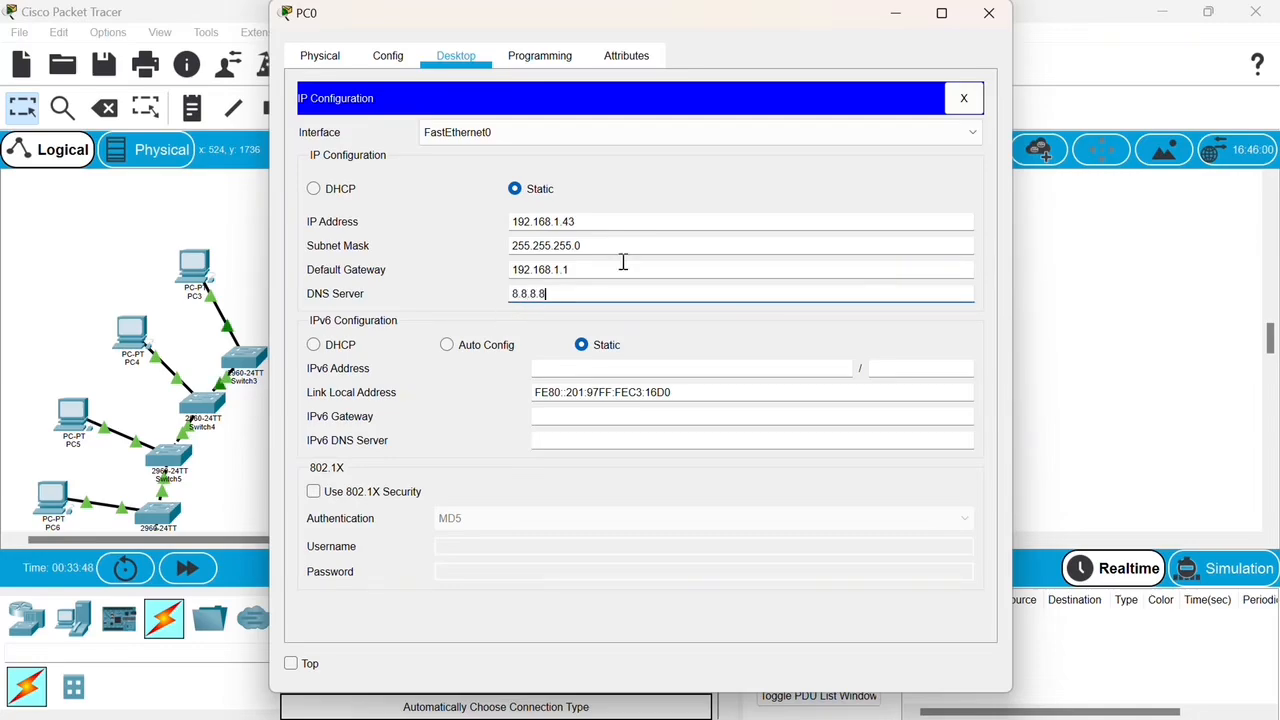
click(988, 13)
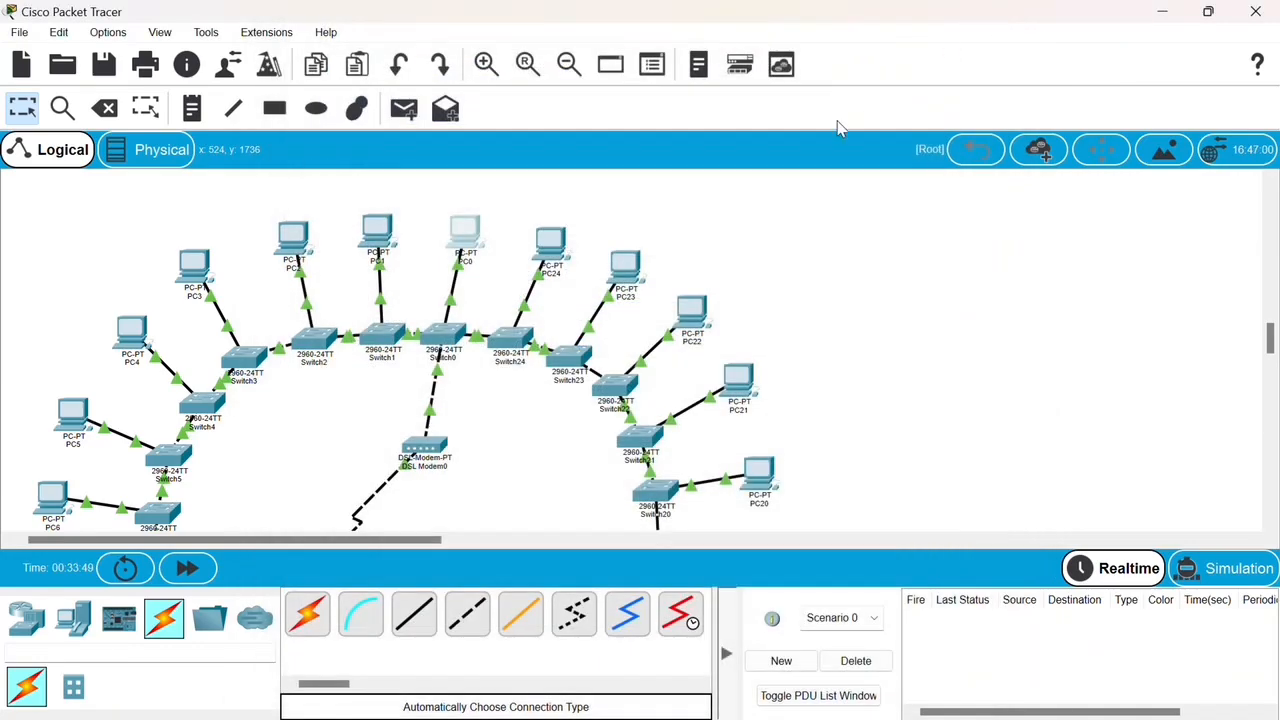
Give PC1 the static IP address 192.168.1.44 with subnet mask 255.255.255.0, and configure the IP settings of the other PCs around the ring
click(378, 235)
click(456, 55)
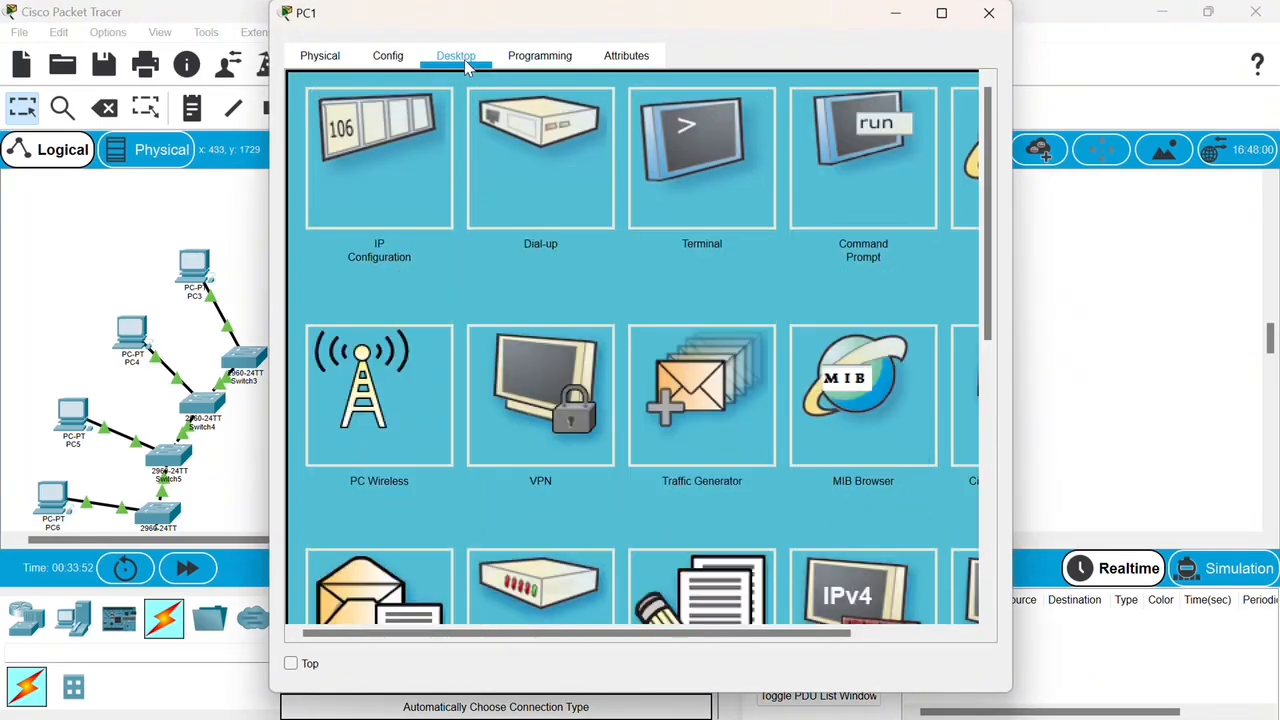
click(383, 153)
click(531, 226)
text(192.168.1.44)
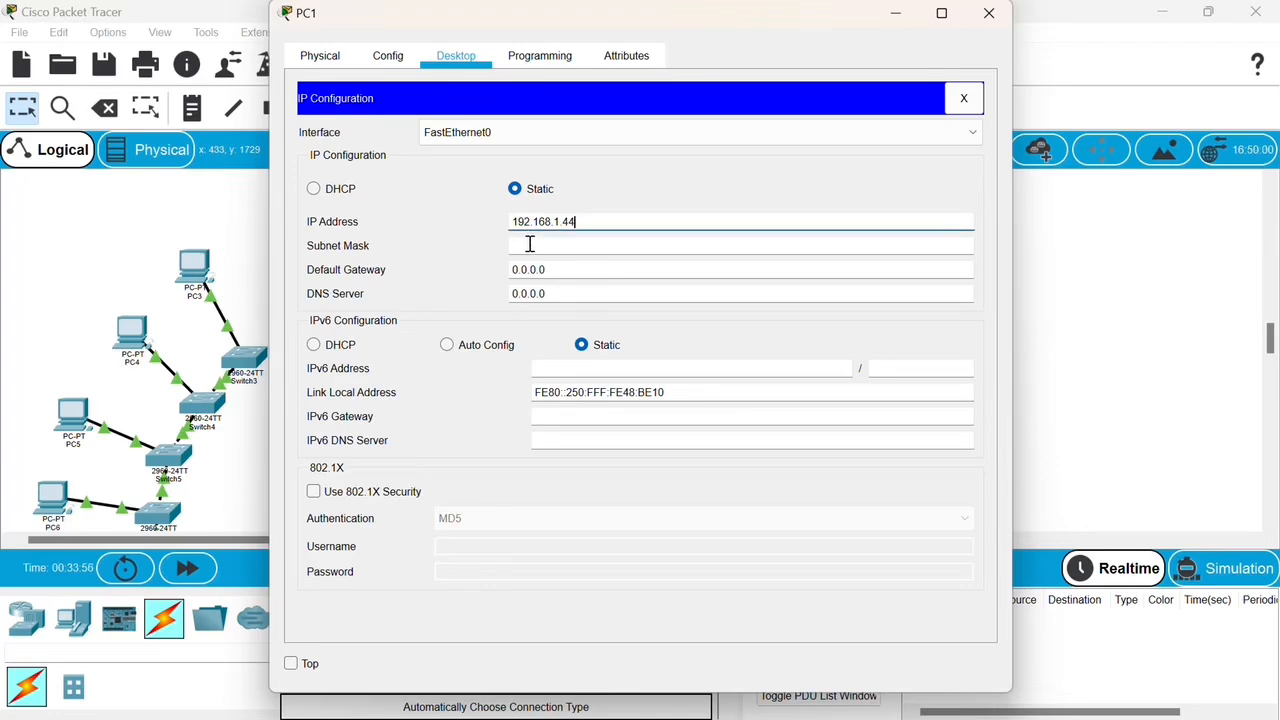
click(529, 245)
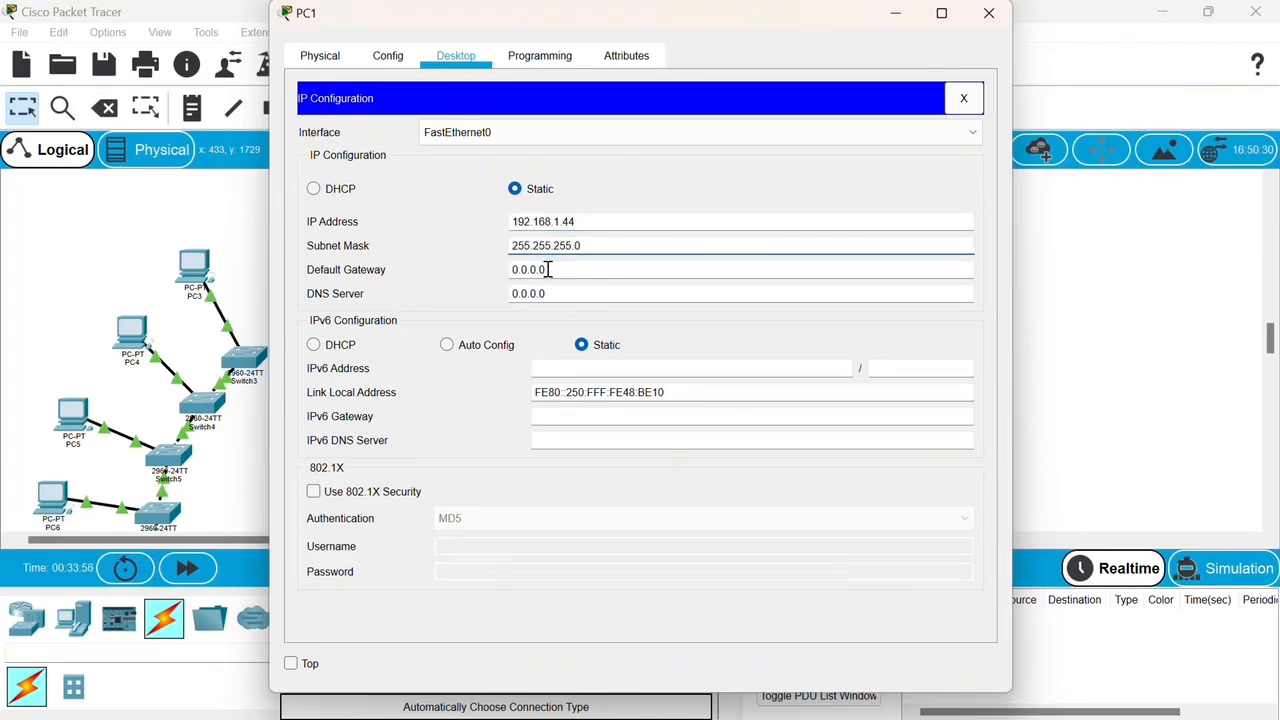
drag(549, 269, 514, 278)
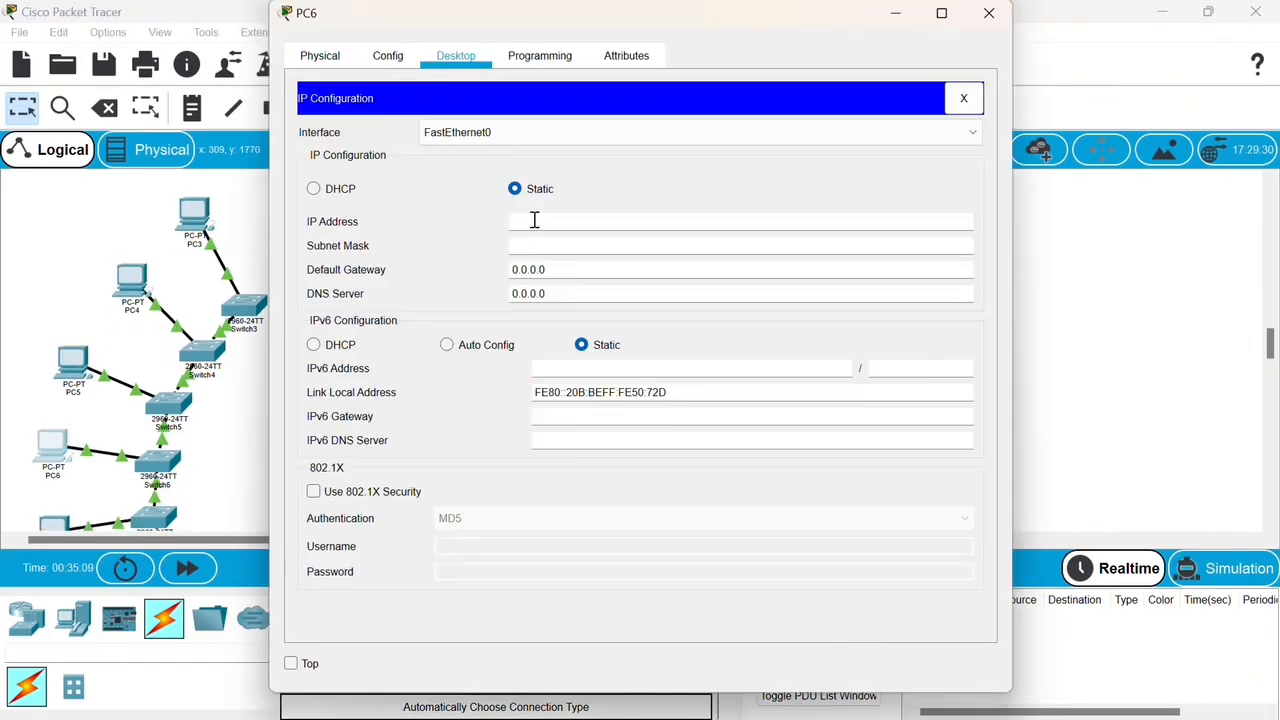
drag(575, 222, 508, 230)
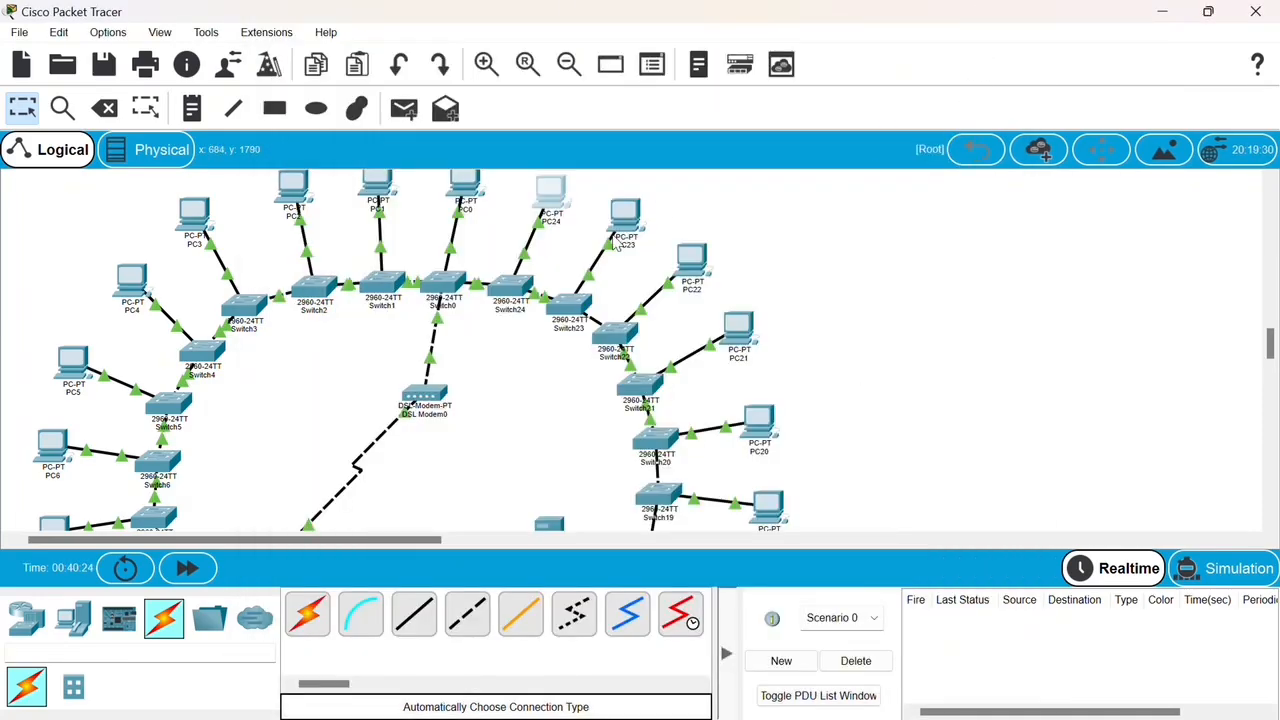
Send simple PDUs from PC0 to PC1 and from PC2 to PC3 to test the ring
scroll(615, 244, up, 2)
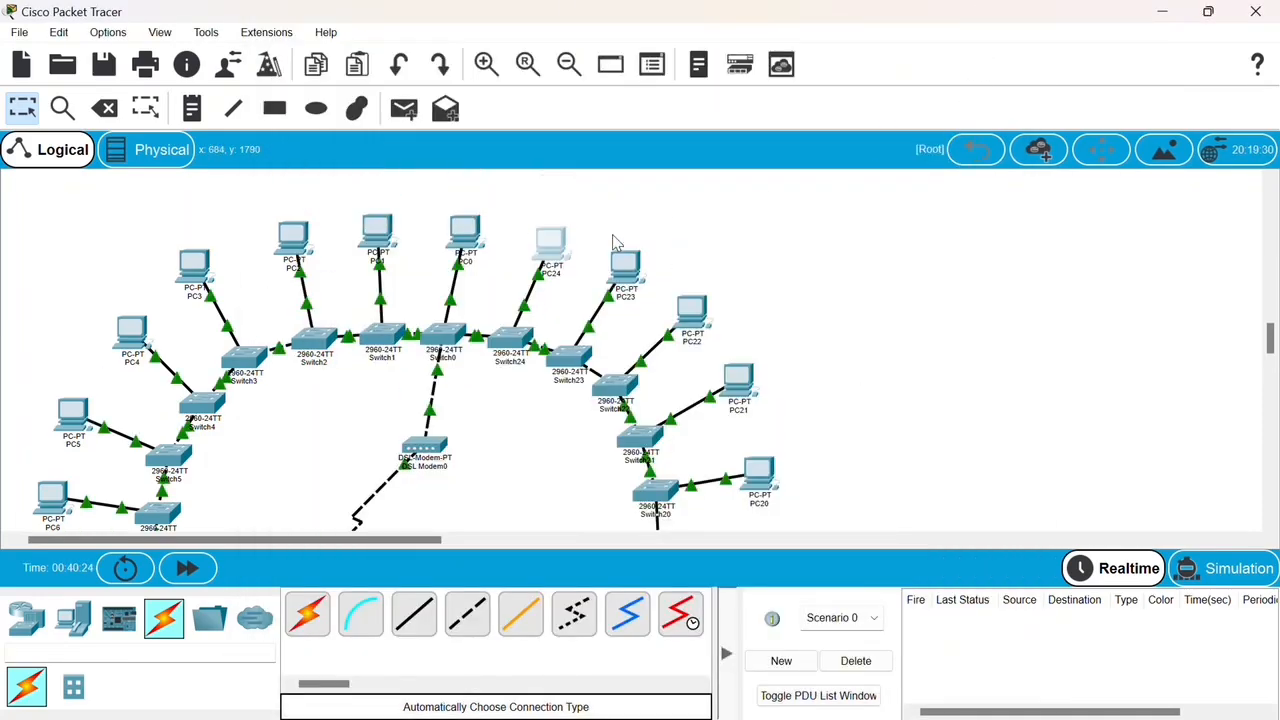
click(405, 110)
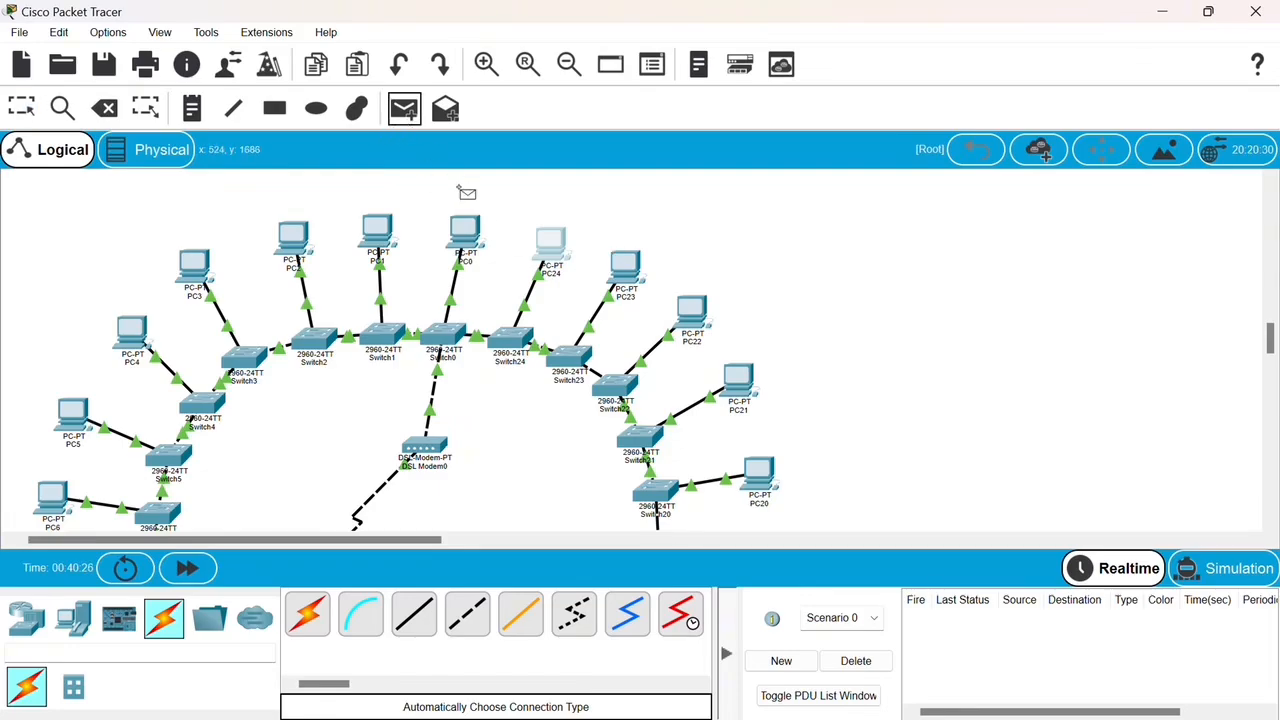
click(466, 238)
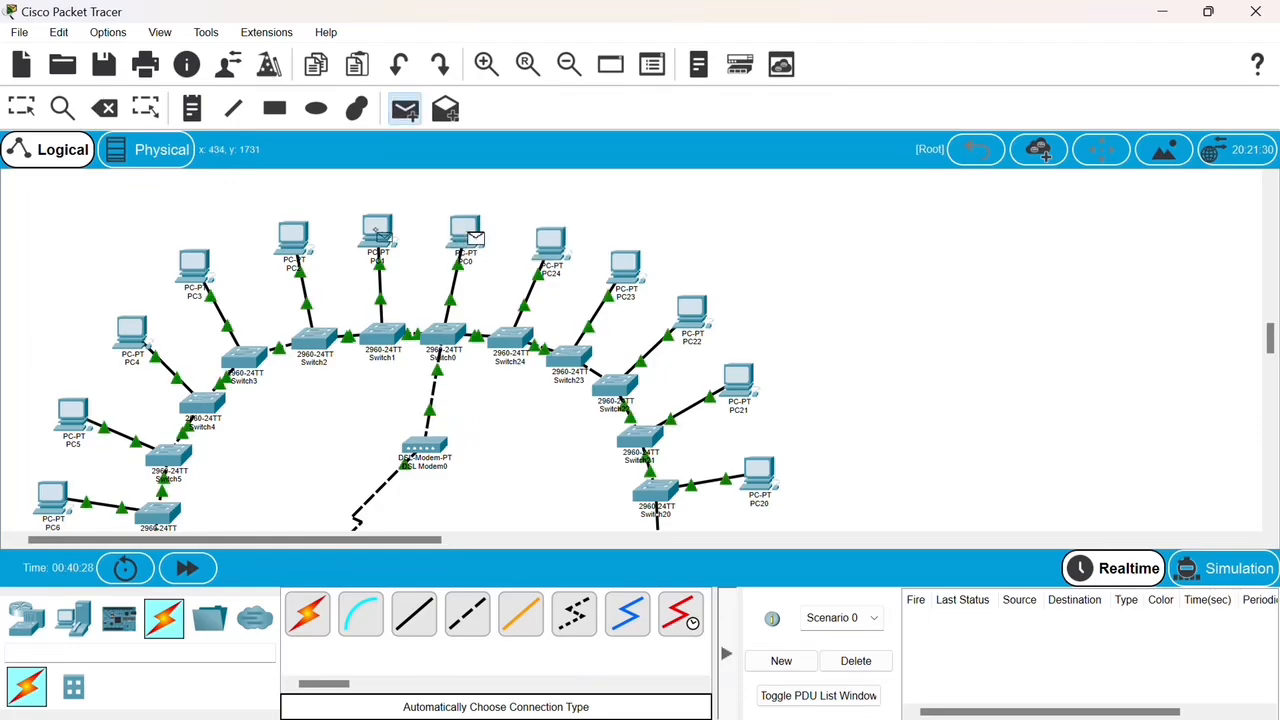
click(381, 235)
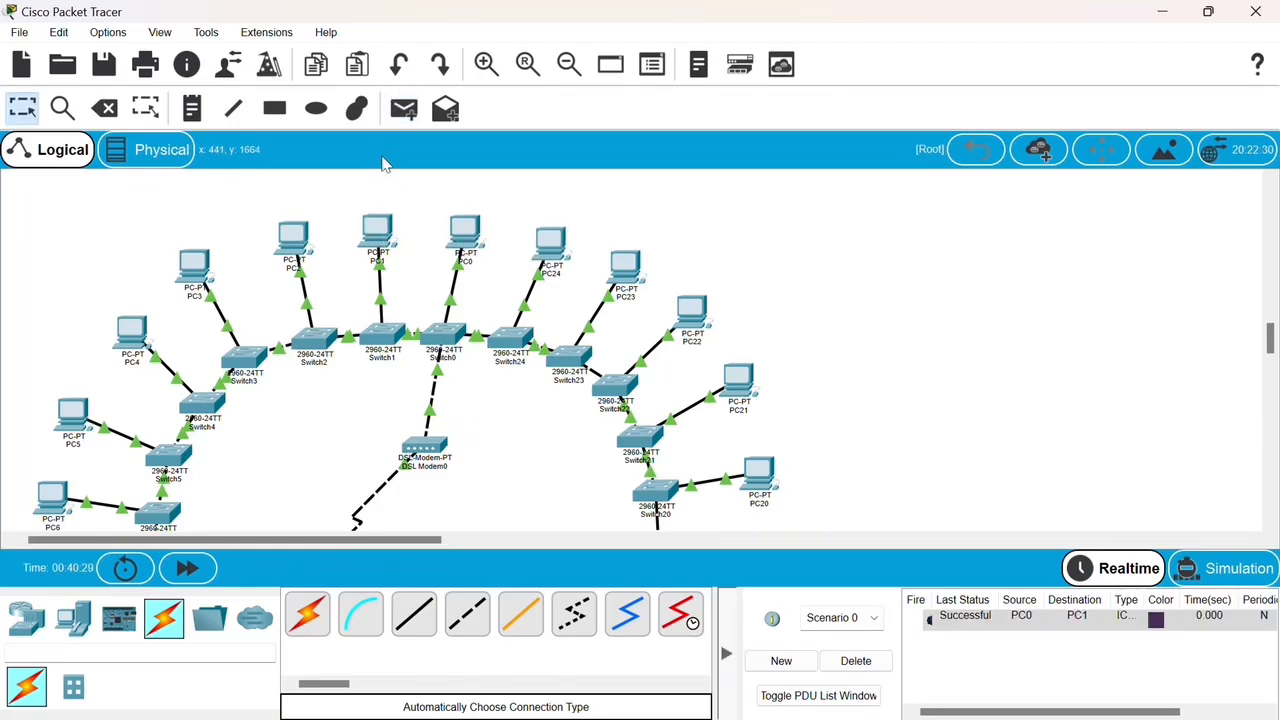
click(405, 110)
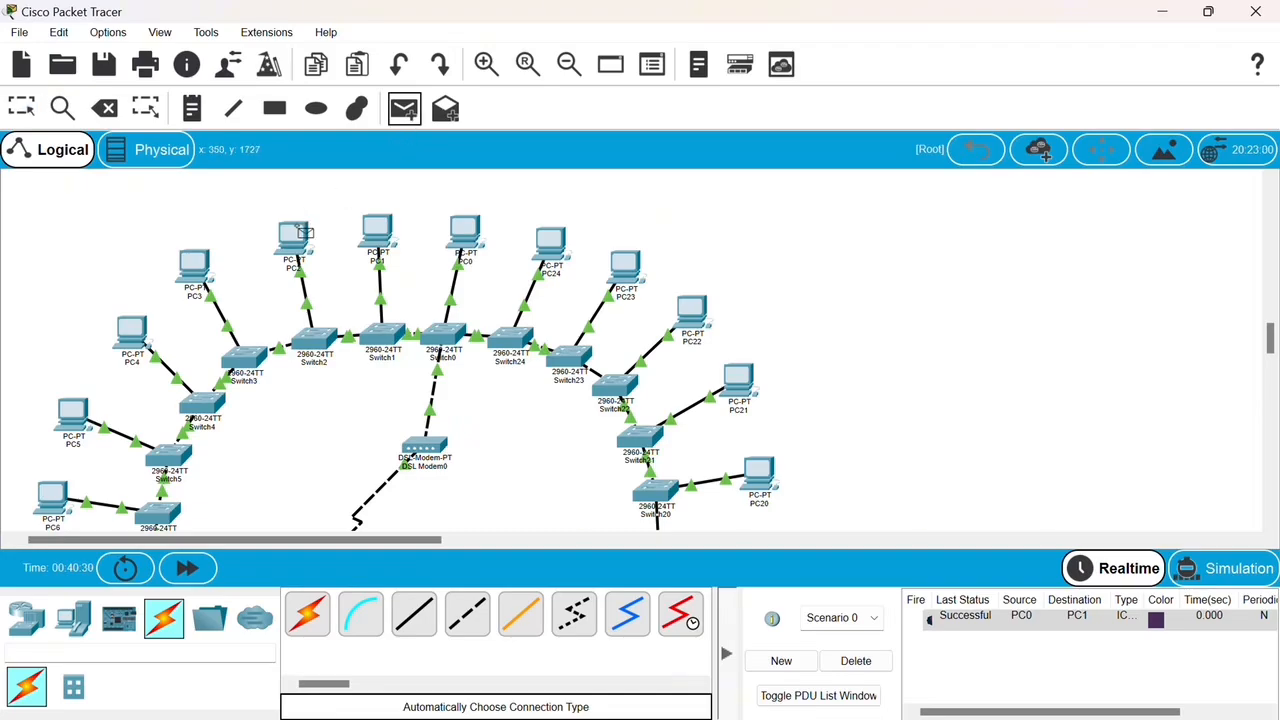
click(295, 236)
click(195, 268)
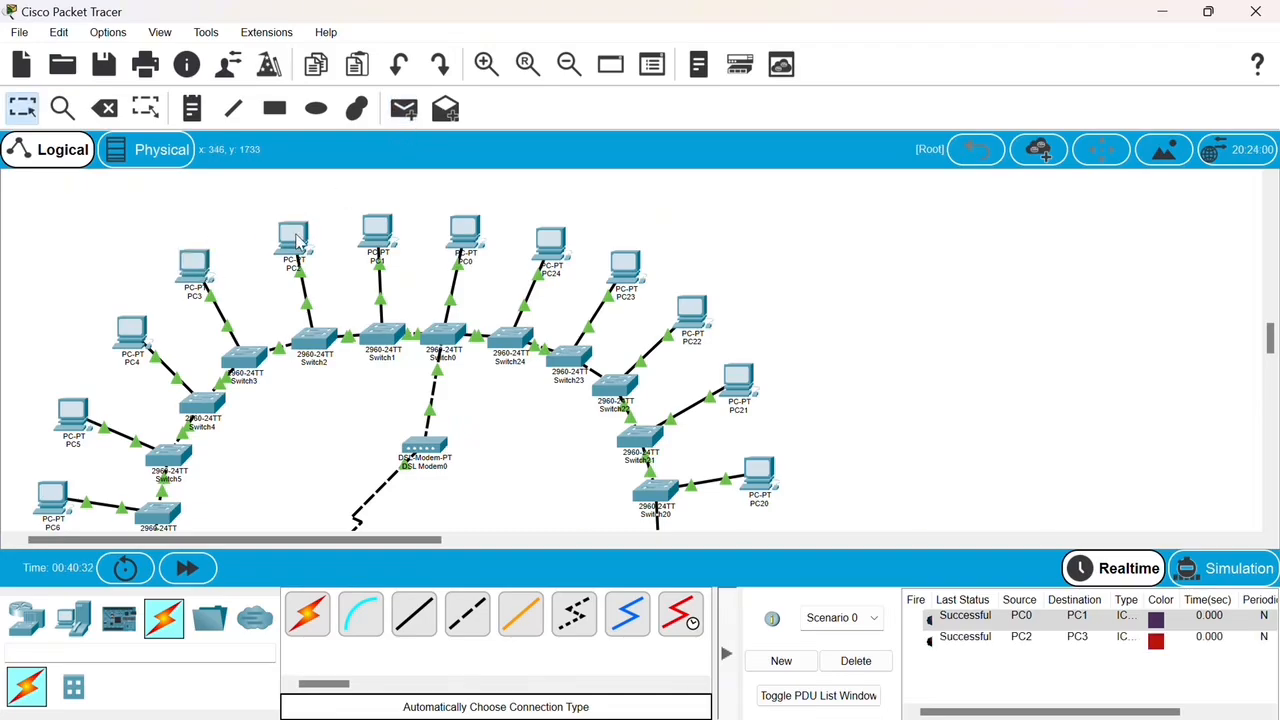
Send simple PDUs from PC4 to PC5 and from PC5 to PC6
scroll(300, 238, down, 2)
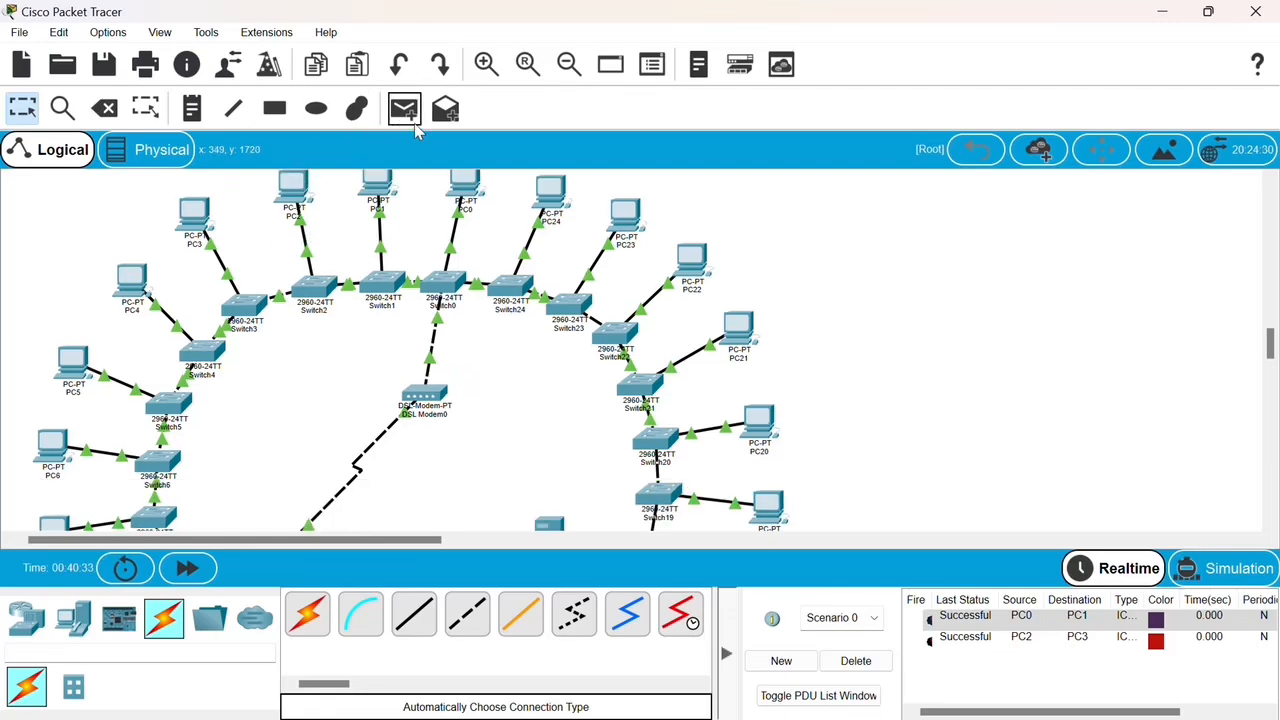
click(416, 116)
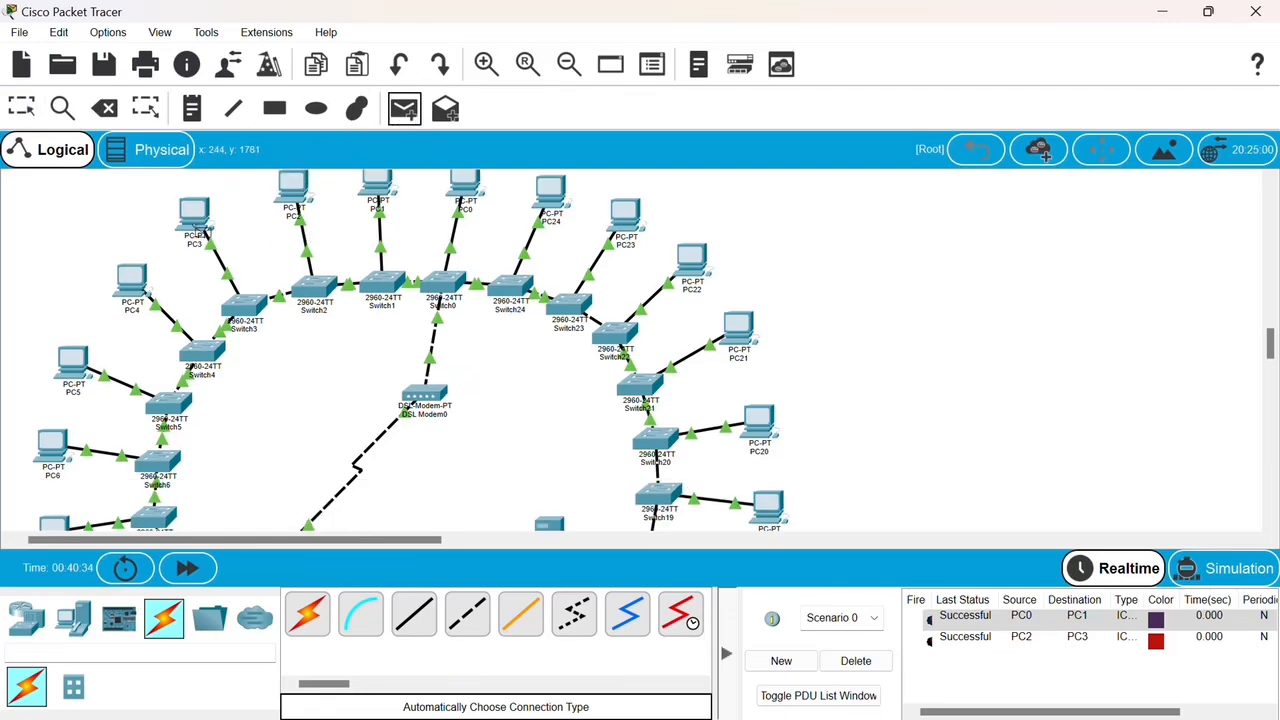
click(112, 285)
click(76, 354)
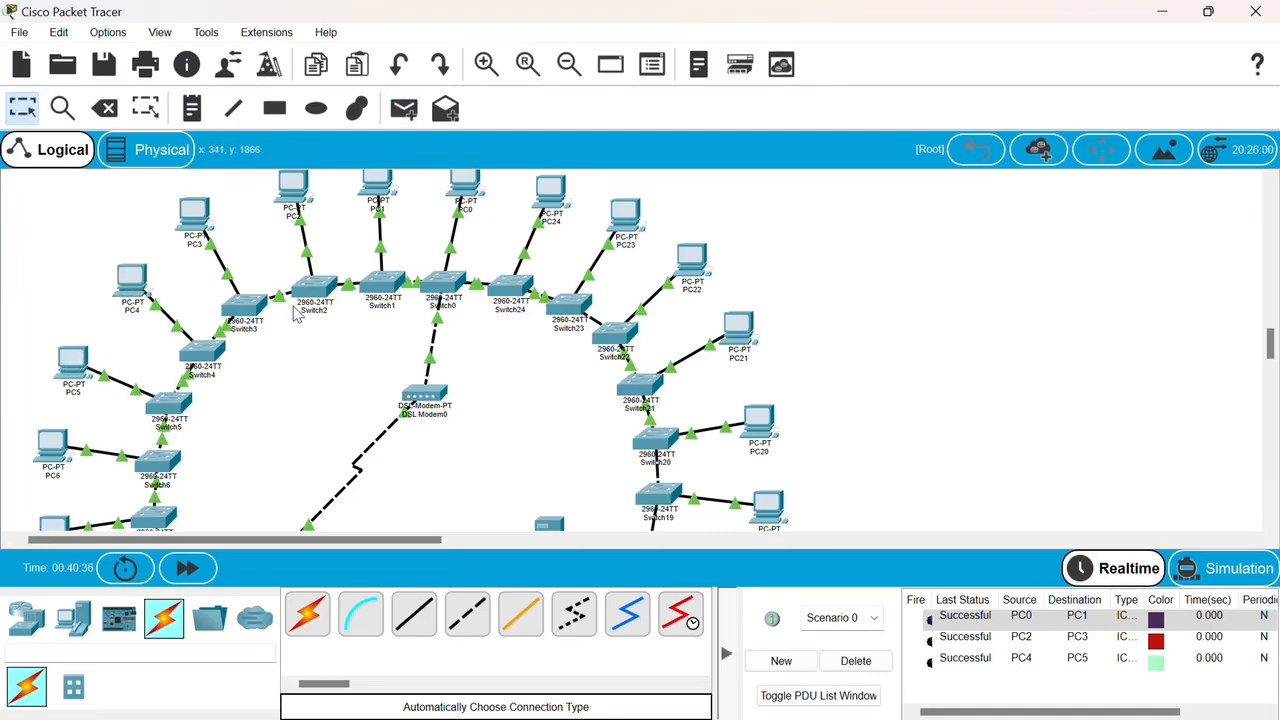
scroll(297, 313, down, 3)
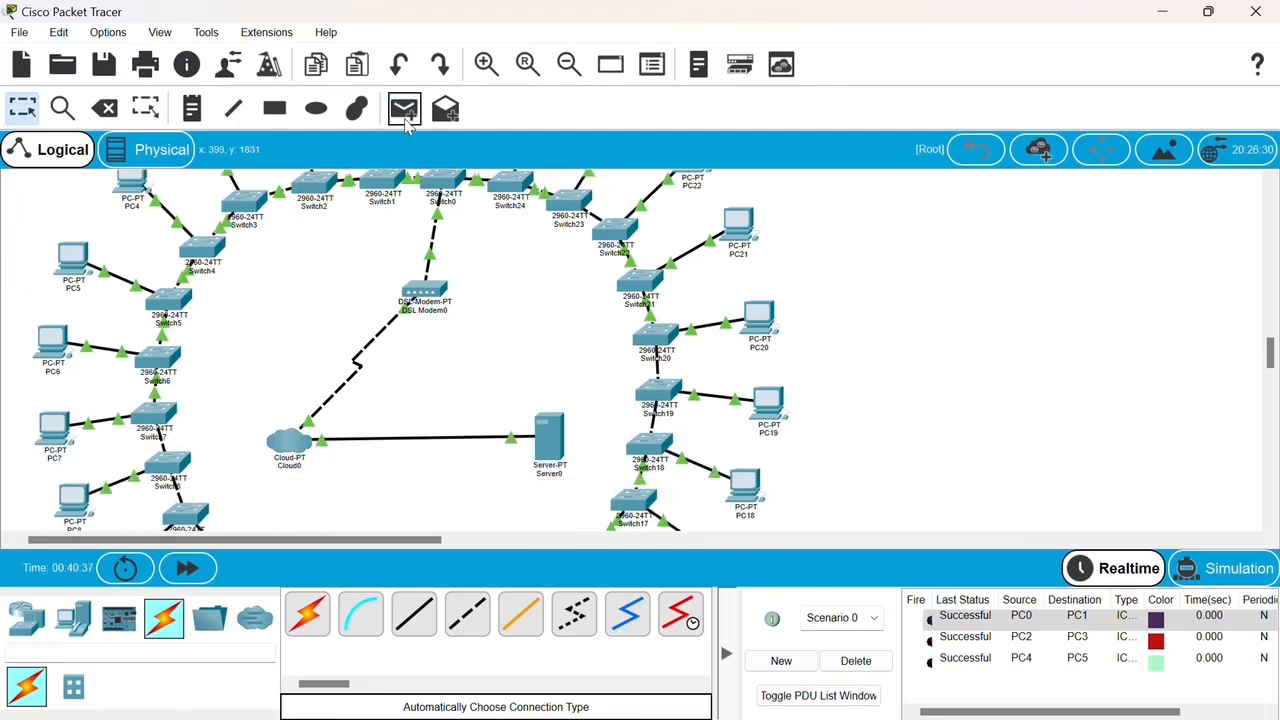
click(405, 110)
click(70, 260)
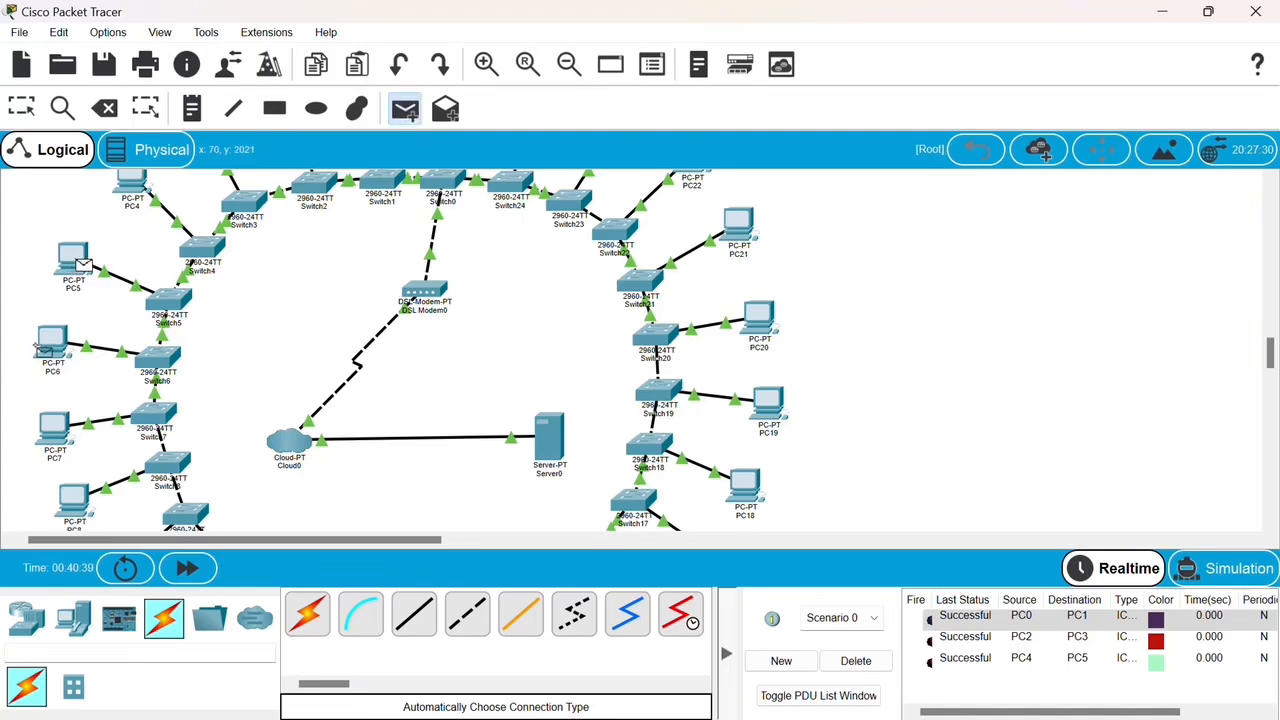
click(48, 343)
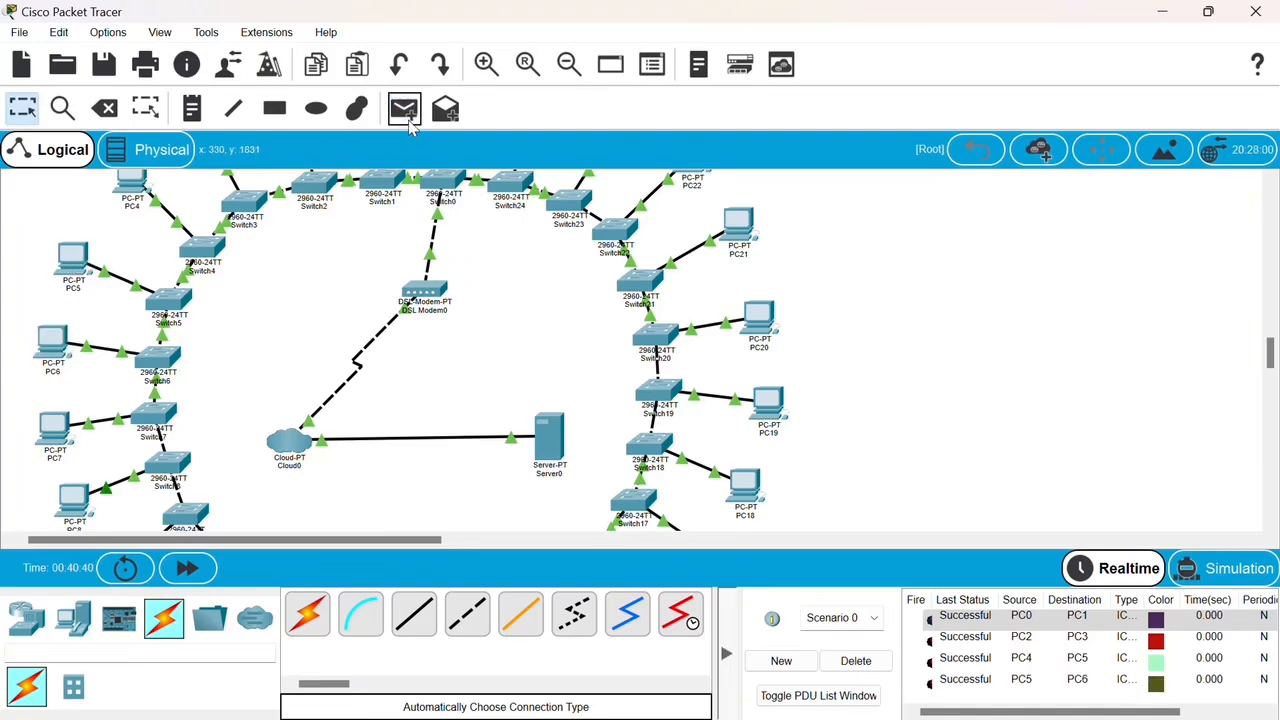
Send a simple PDU from PC7 to PC8, and start another simple PDU
click(405, 110)
click(53, 438)
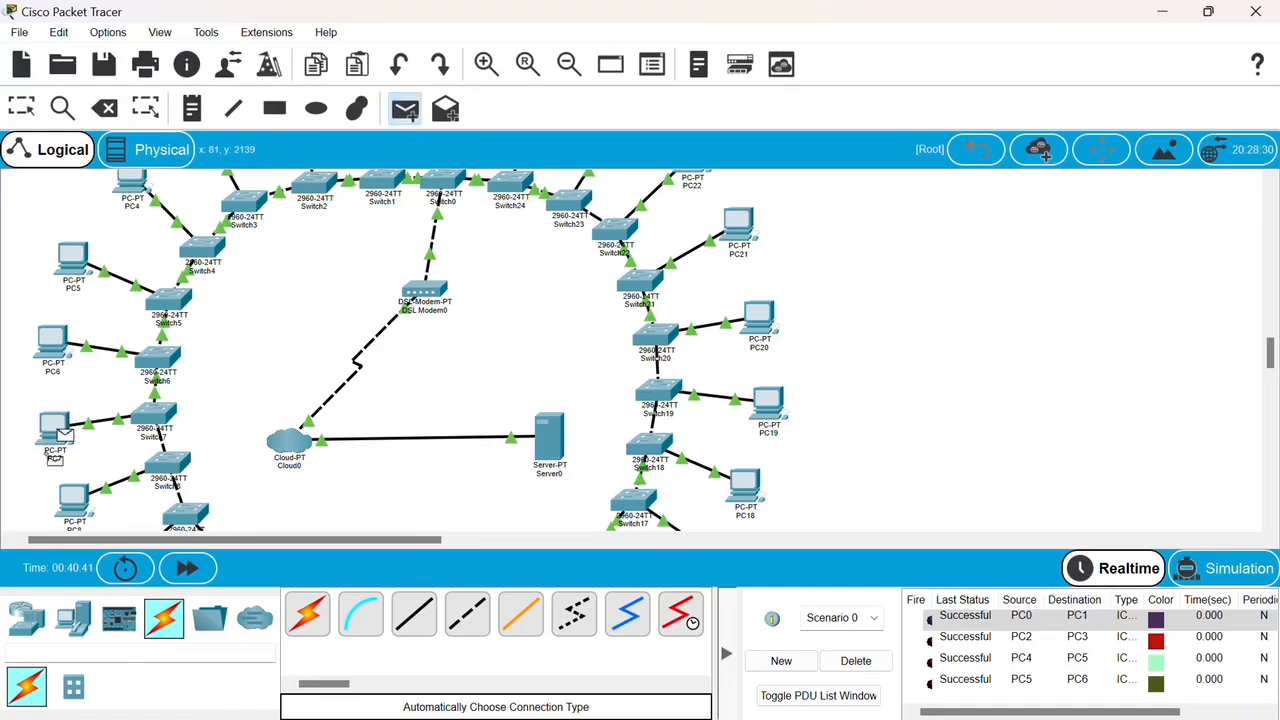
click(62, 497)
scroll(232, 440, down, 2)
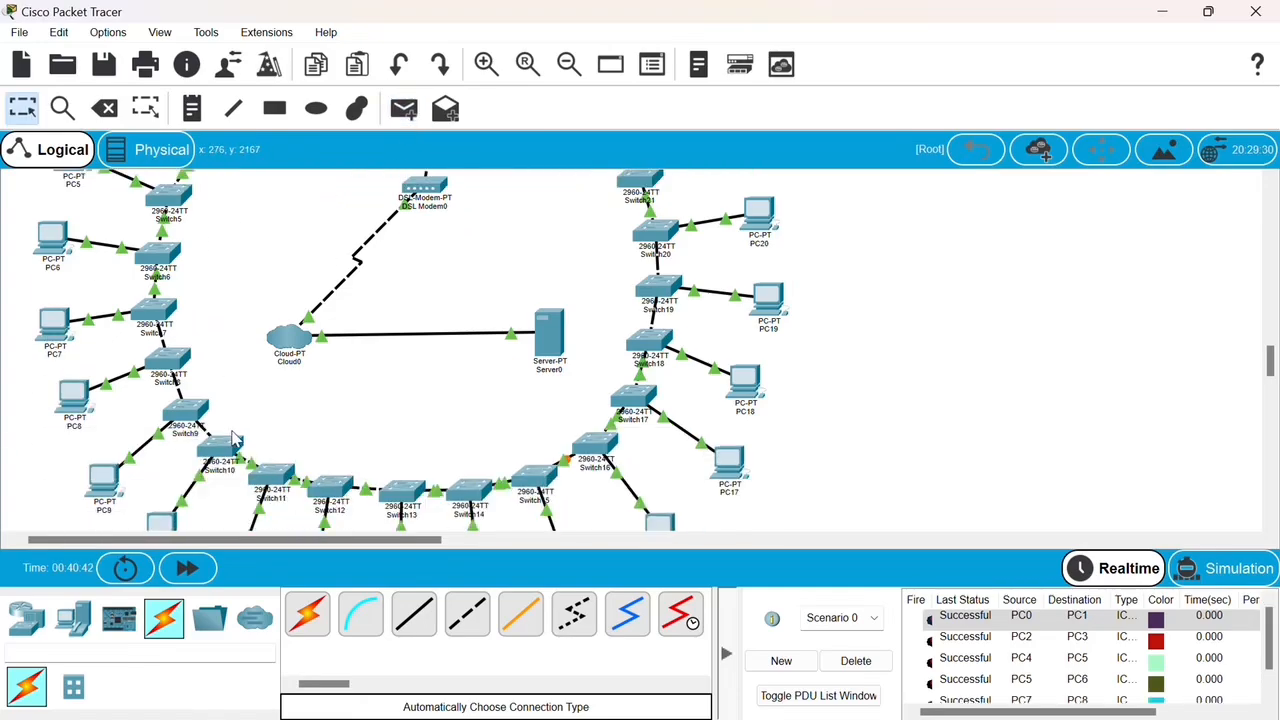
scroll(241, 437, down, 1)
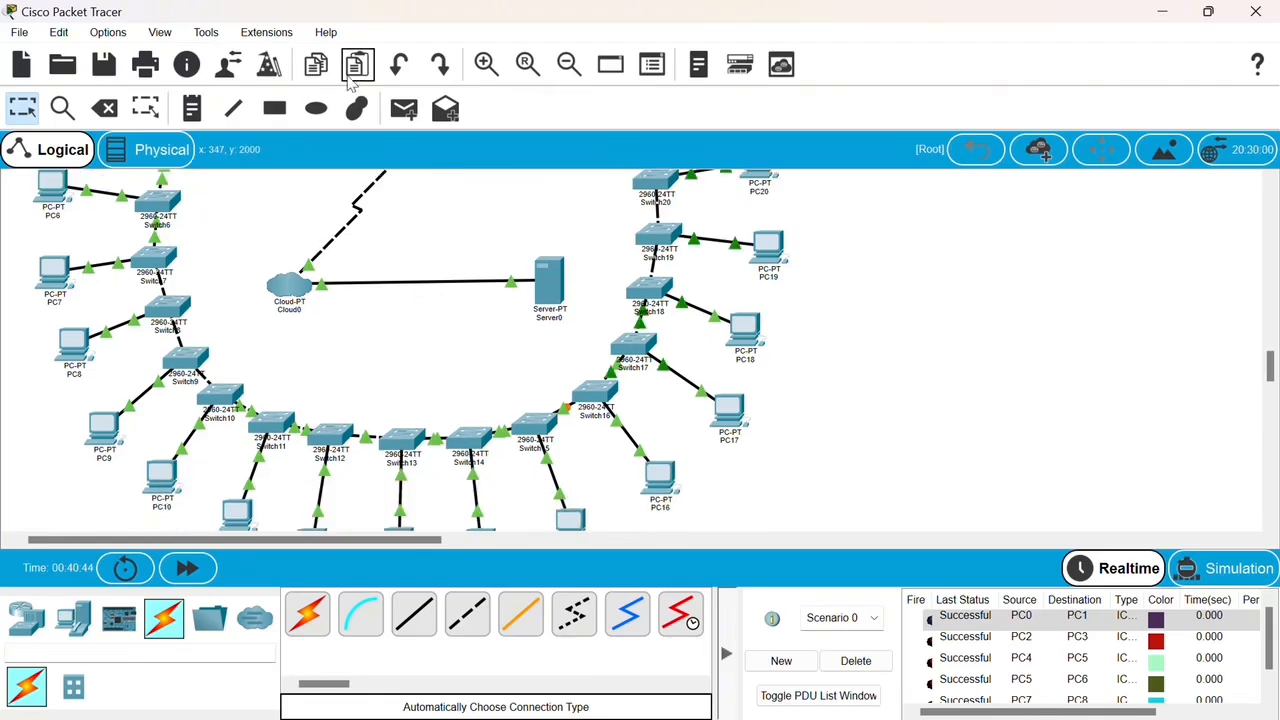
click(407, 112)
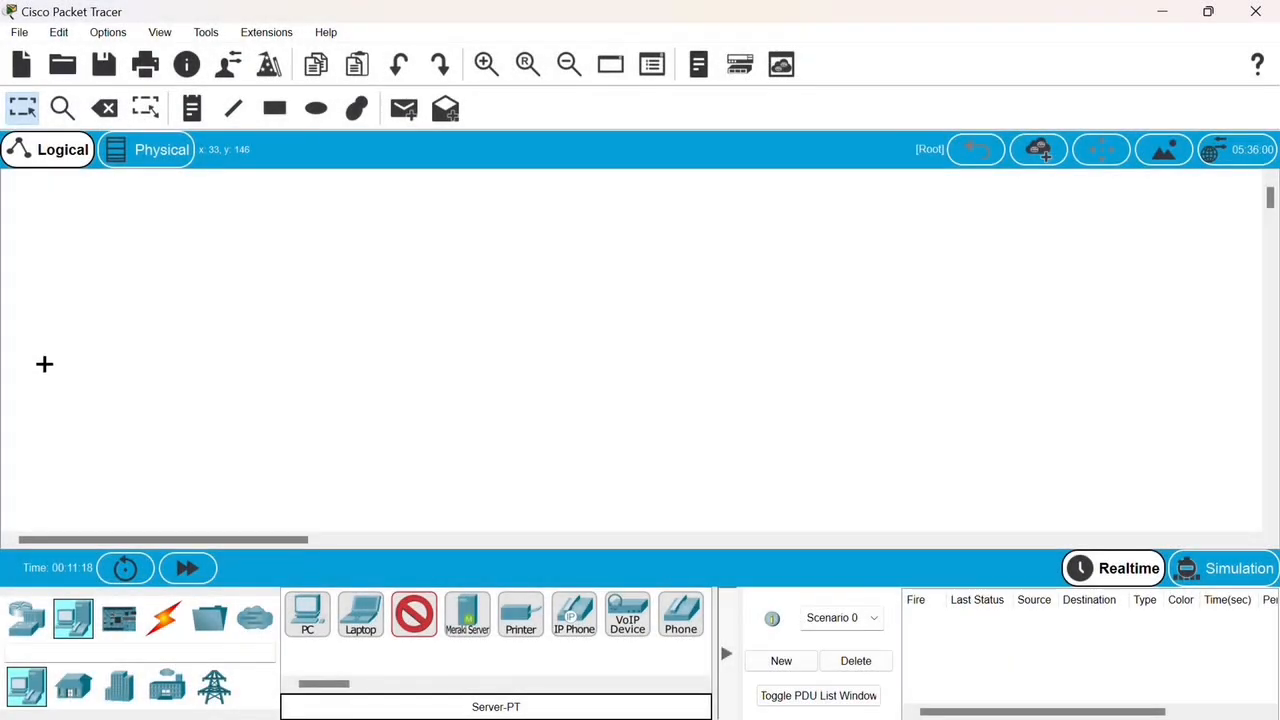
Place a server, a PT-Cloud and a DSL modem in a row in the empty workspace
click(45, 364)
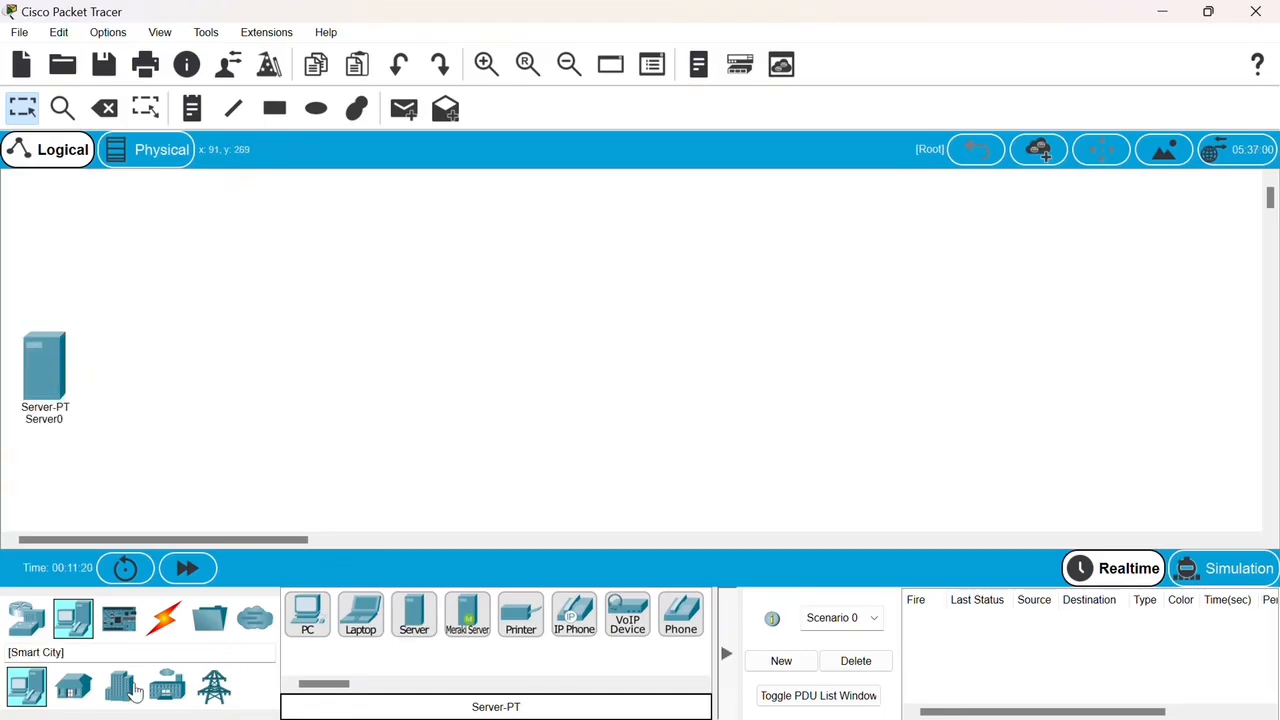
click(24, 638)
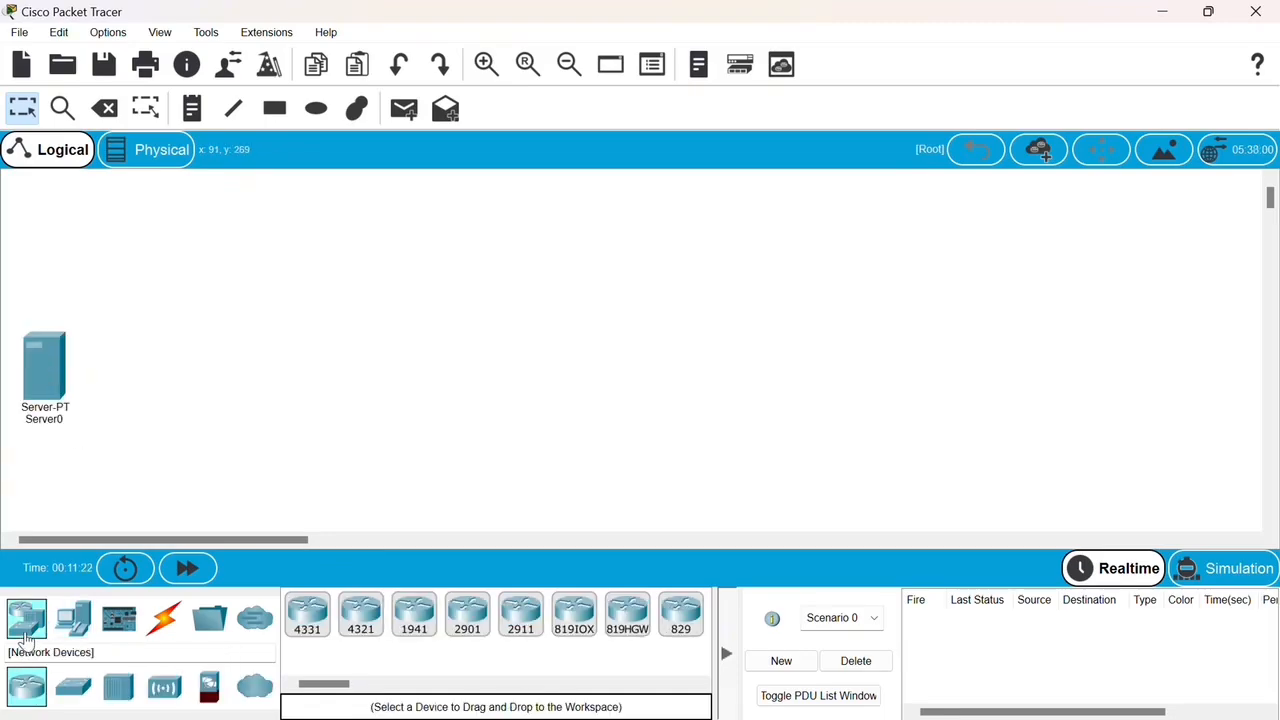
click(254, 686)
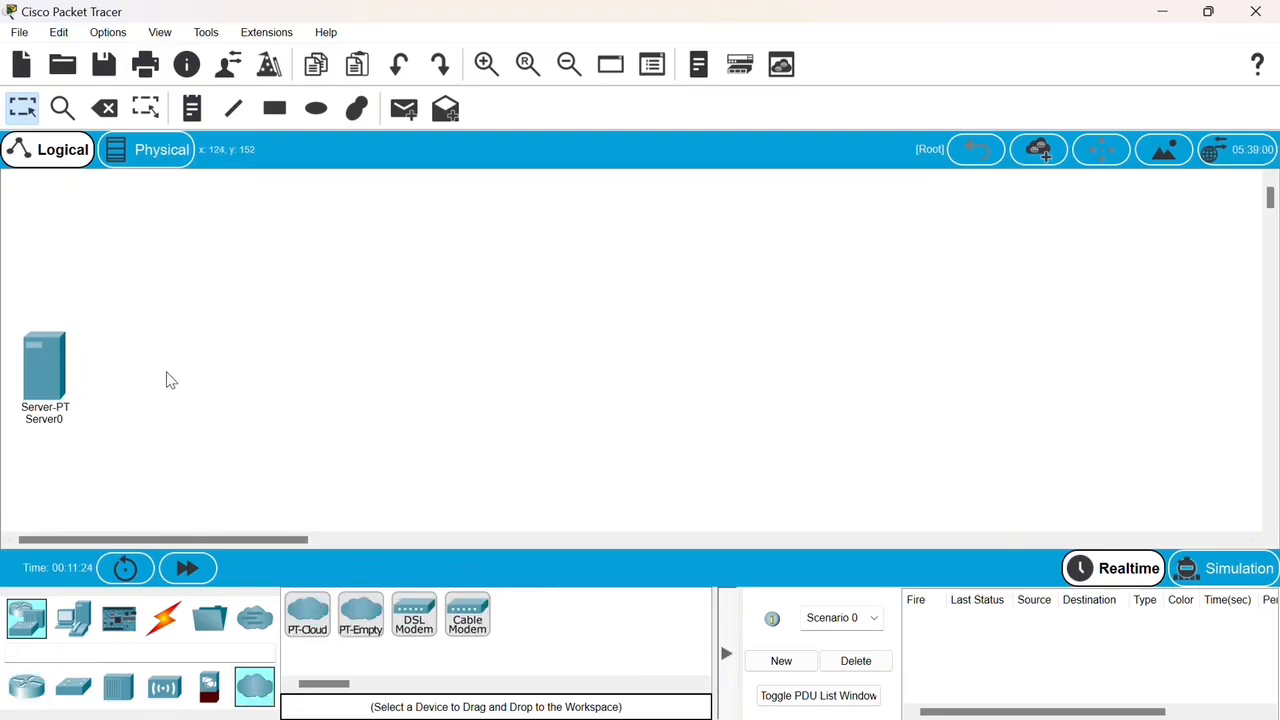
click(307, 612)
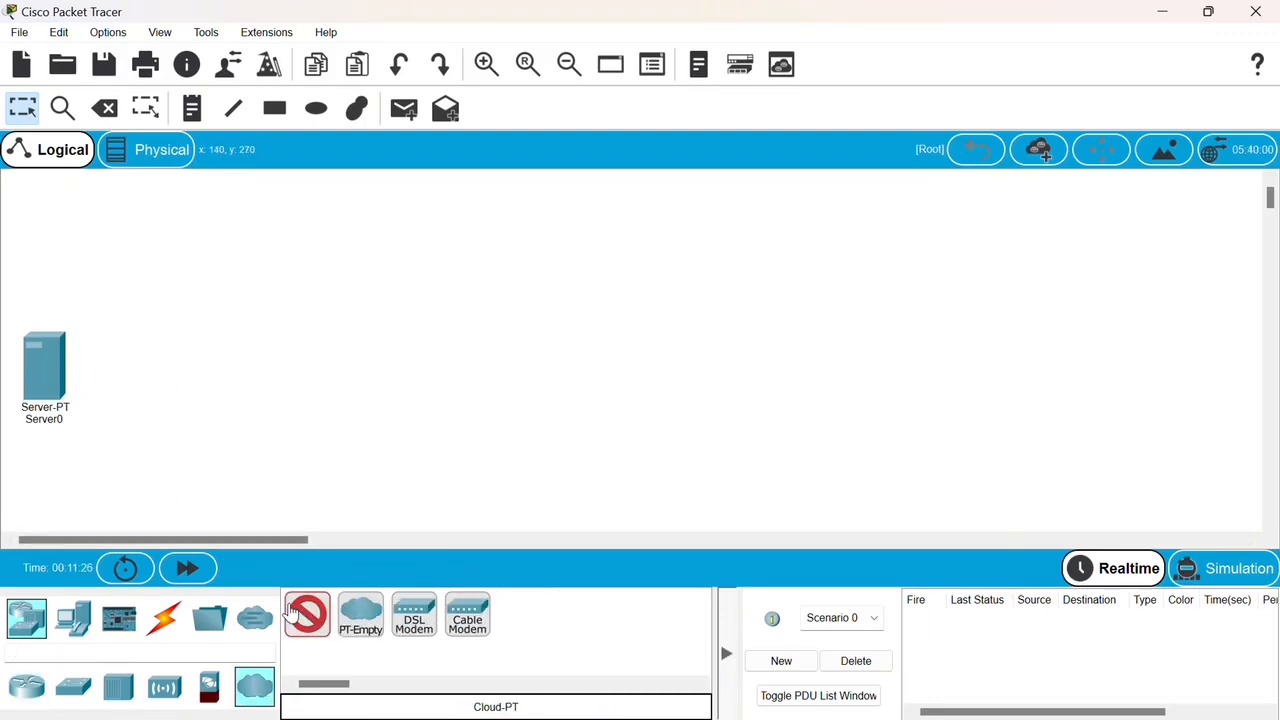
click(168, 377)
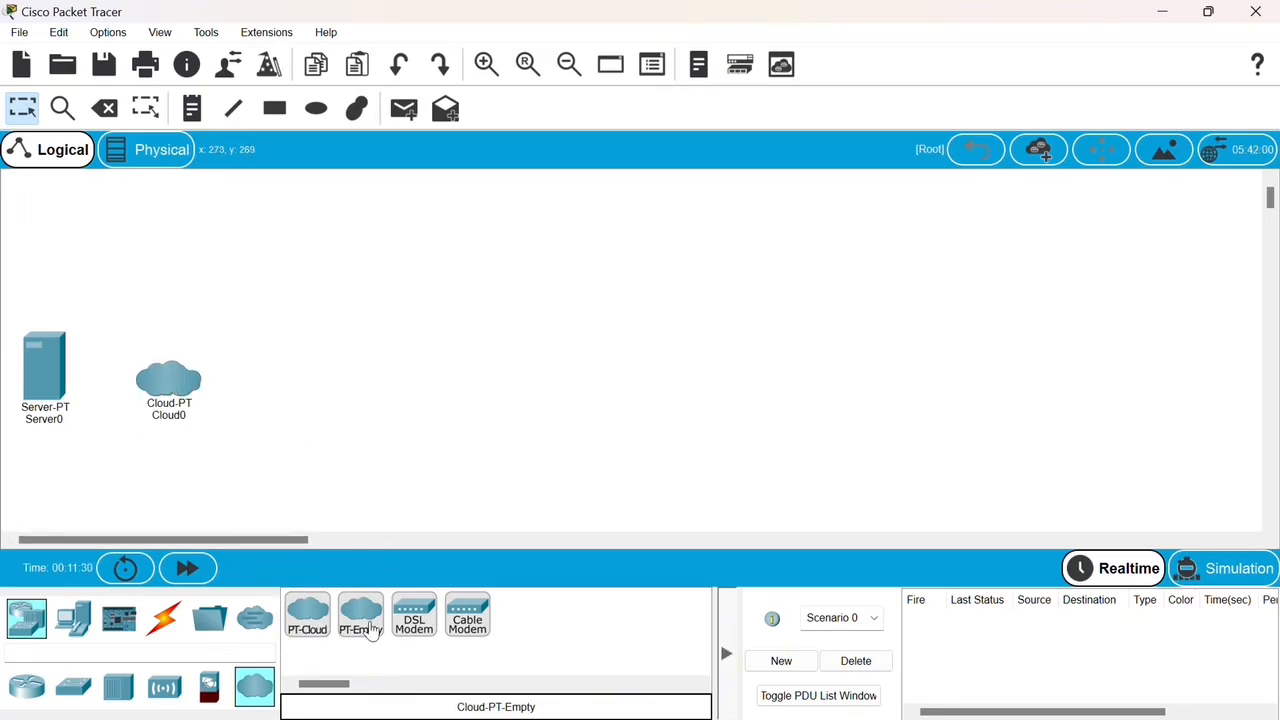
click(412, 612)
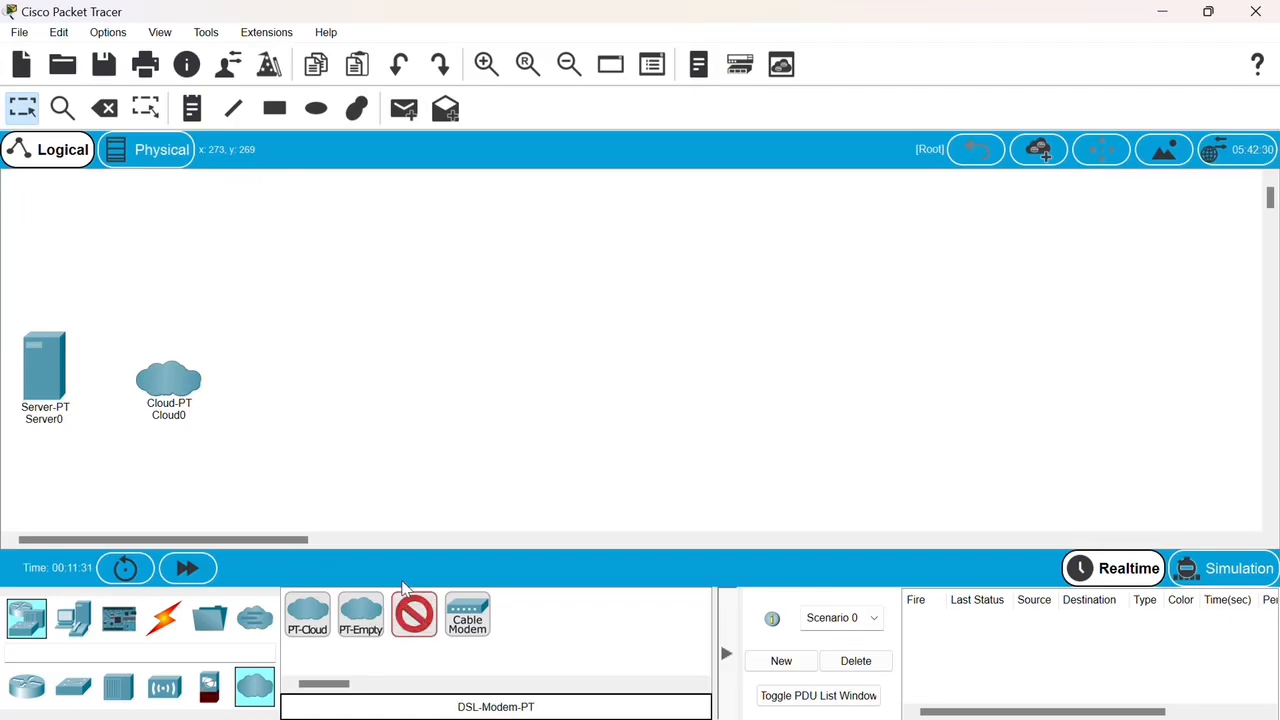
click(296, 373)
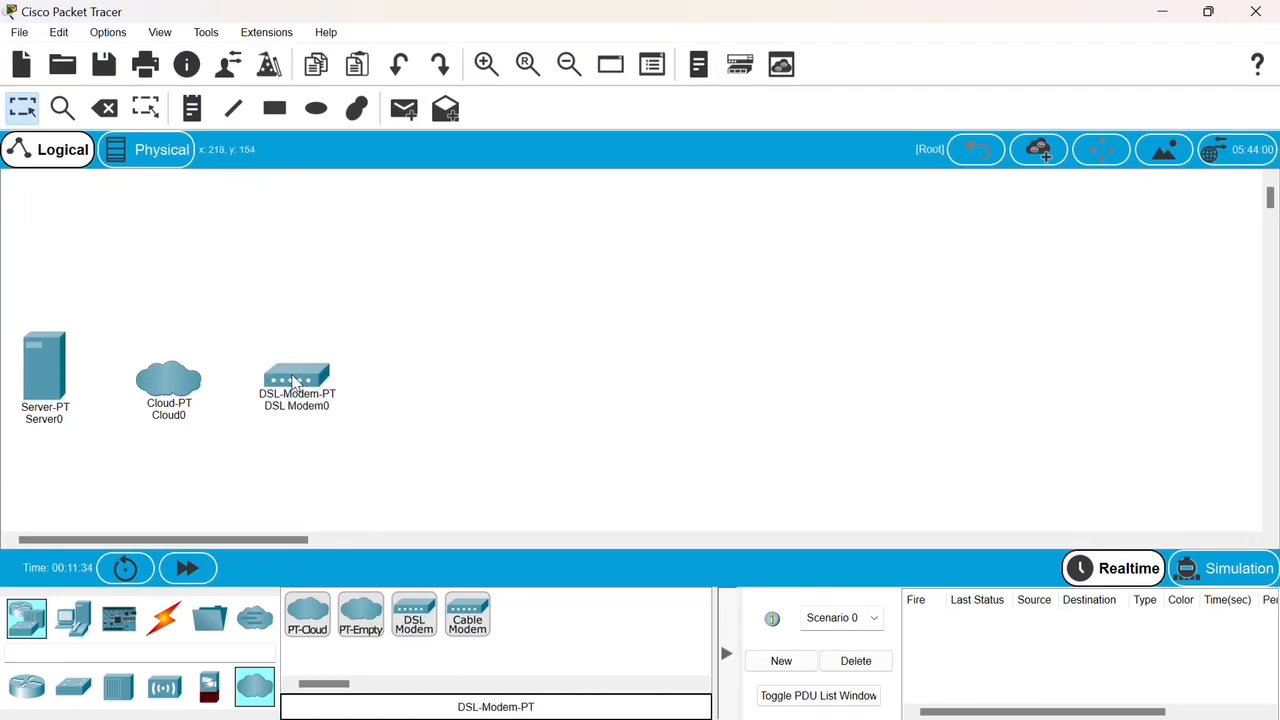
Add two 2960 switches in line with the DSL modem, spaced widely apart
click(74, 689)
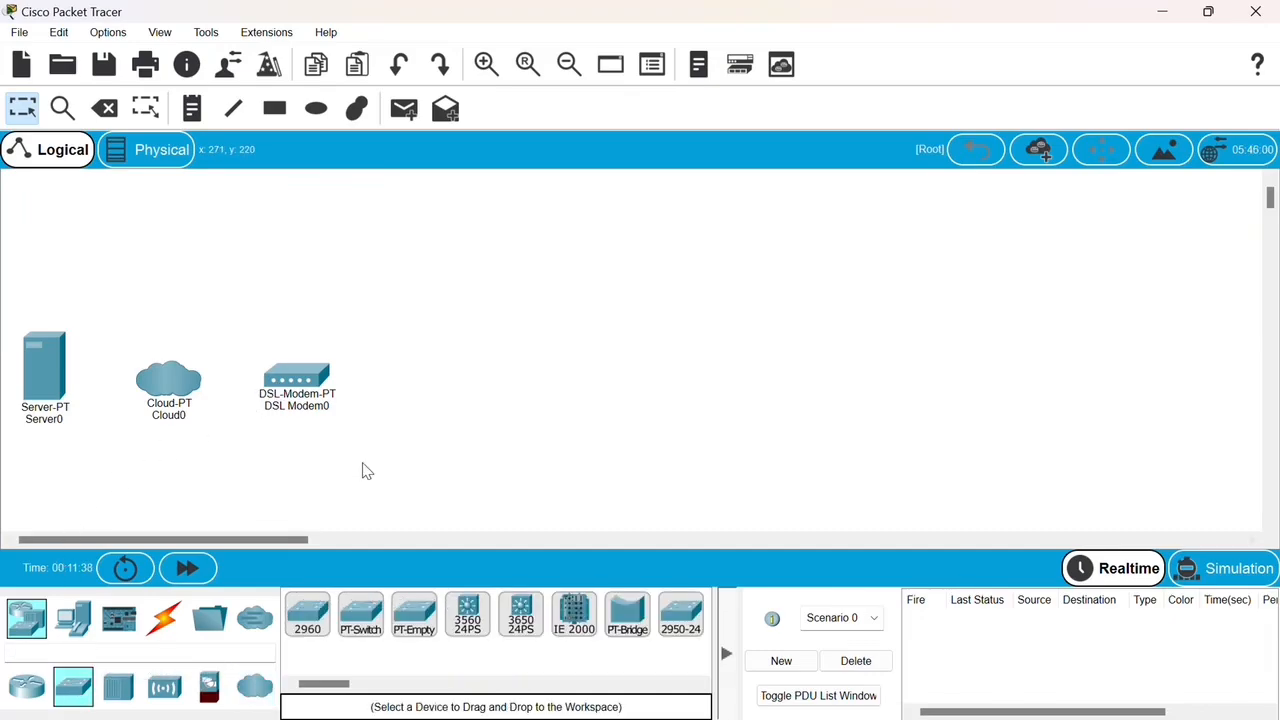
click(309, 616)
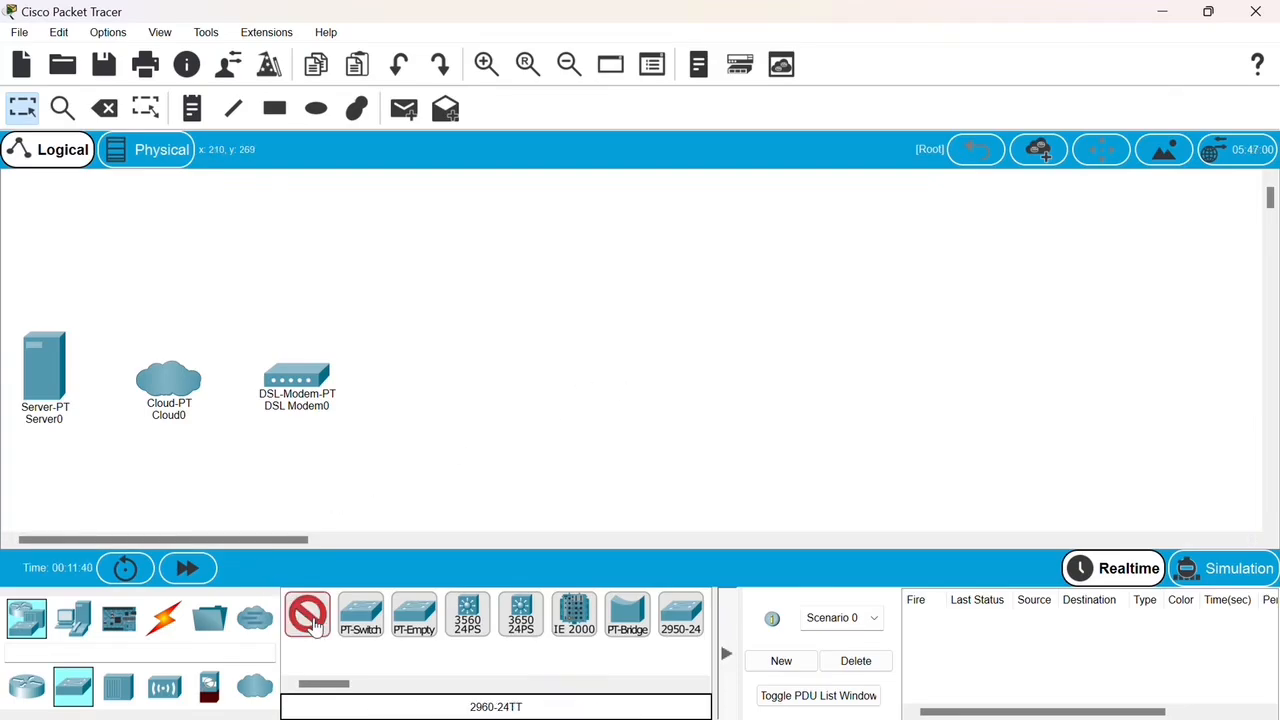
click(646, 382)
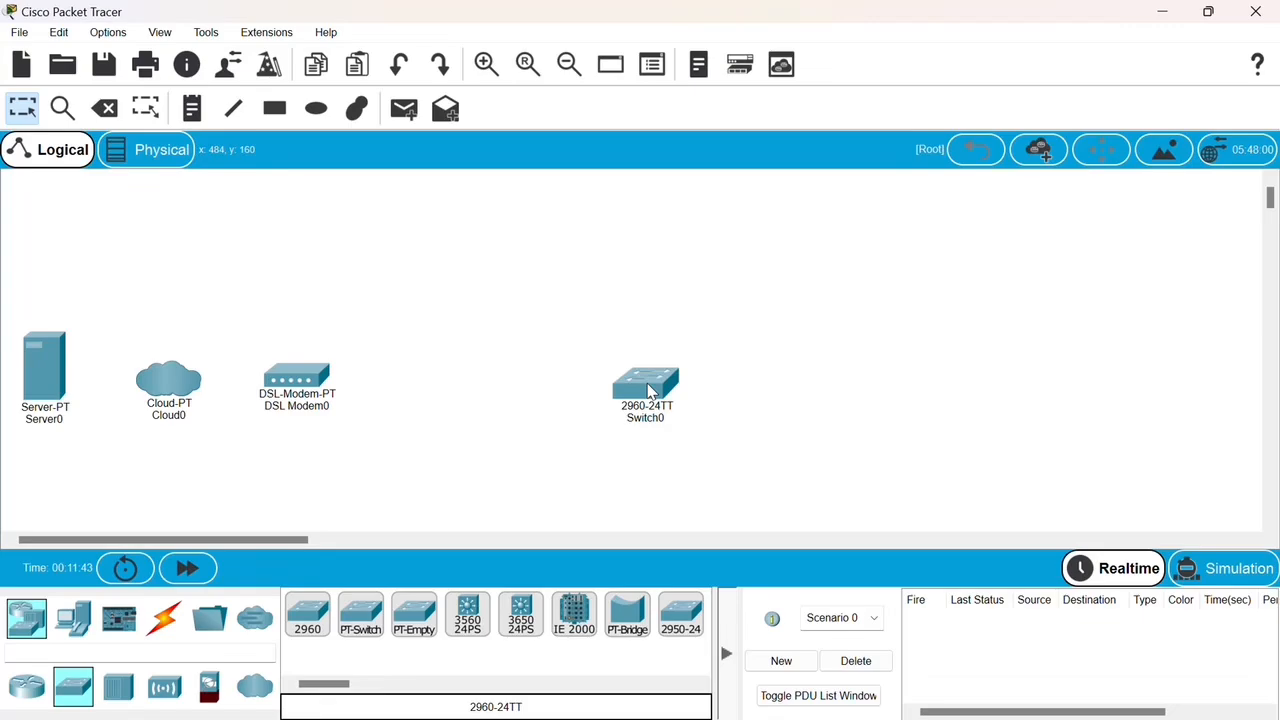
click(308, 615)
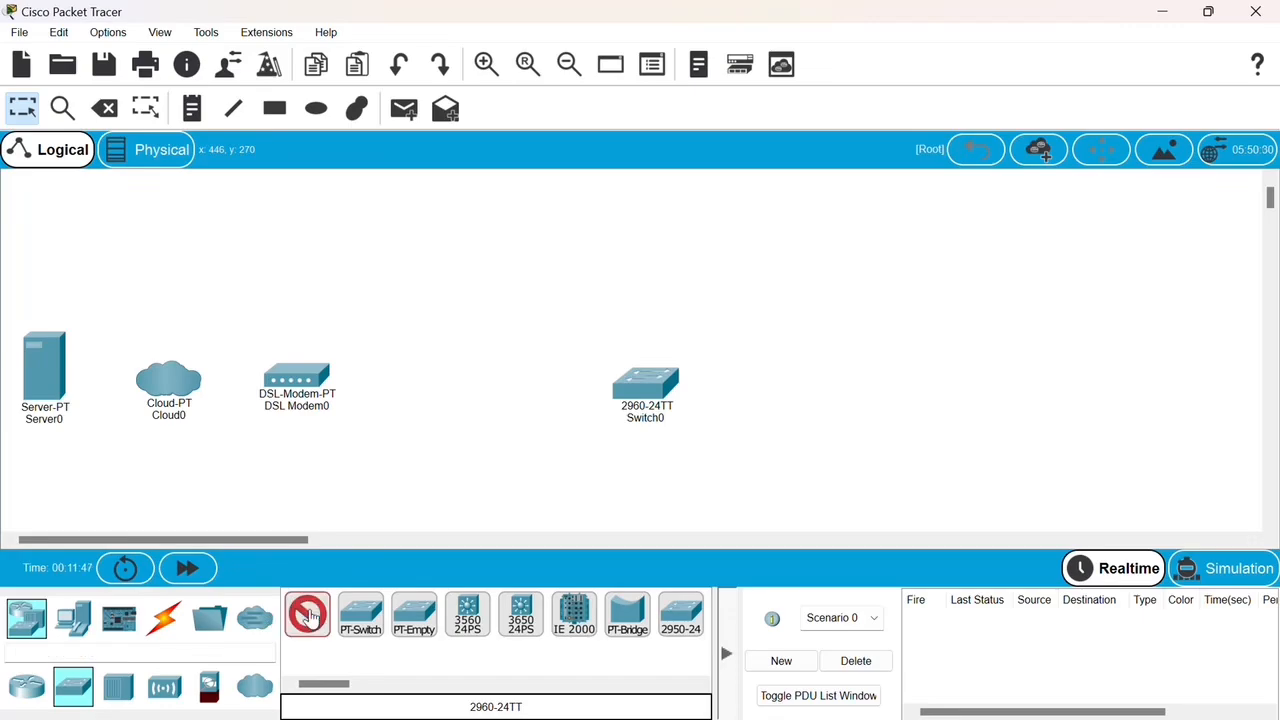
click(1071, 377)
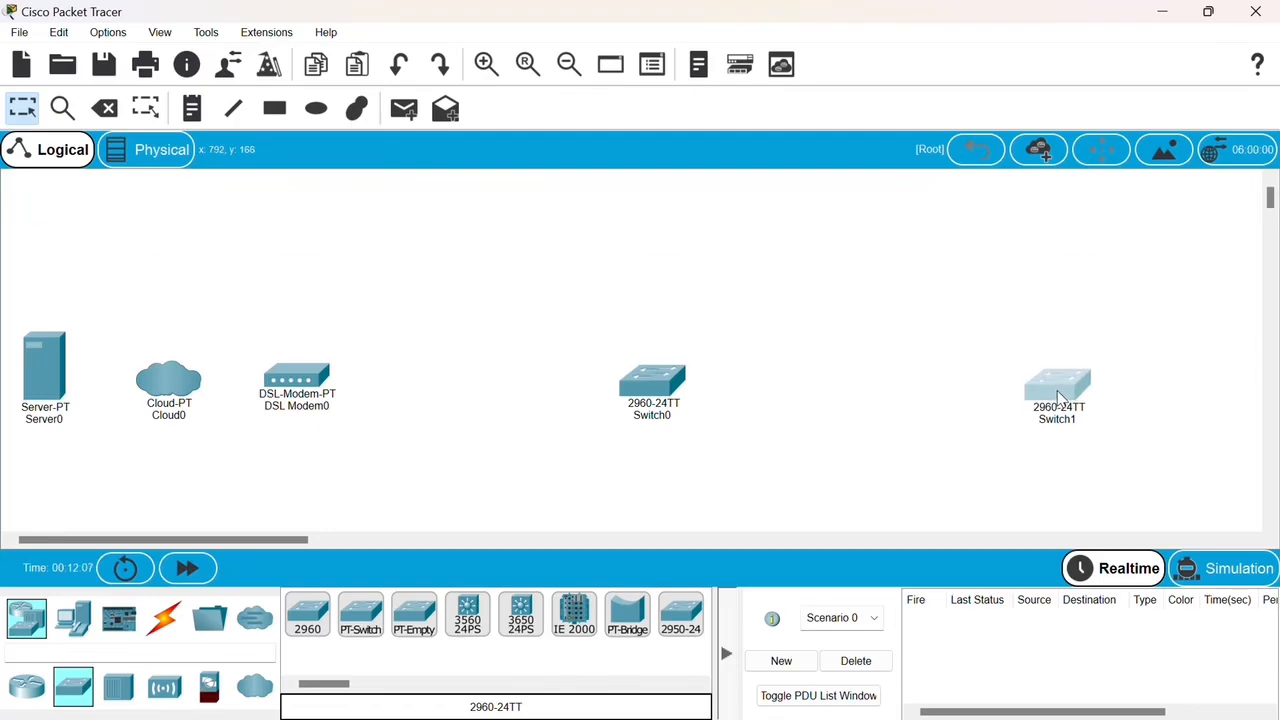
Connect Server0 to Cloud0 and Cloud0 to DSL Modem0 using the automatic connection type
click(163, 617)
click(307, 613)
click(44, 368)
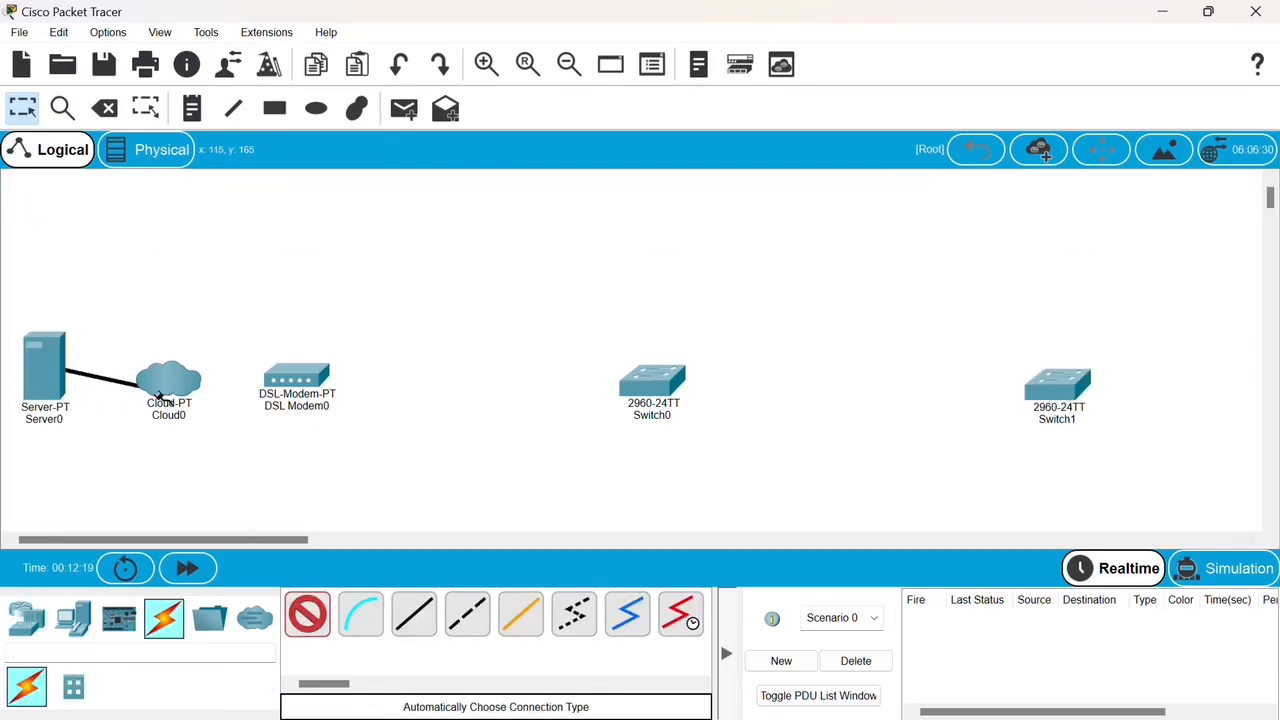
click(166, 385)
click(307, 613)
click(168, 382)
click(297, 380)
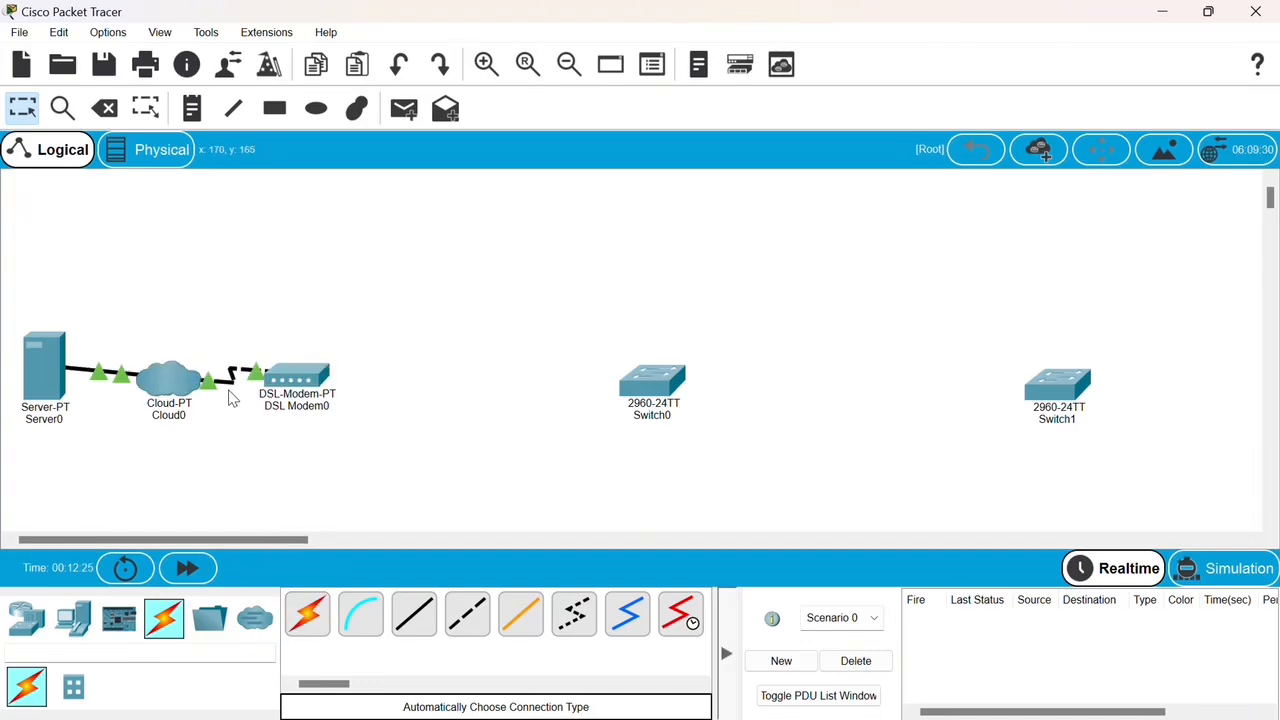
Move Cloud0 below the line of devices, and shift DSL Modem0 and Switch1 slightly toward the server
drag(174, 387, 165, 437)
mouse_move(292, 390)
mouse_down()
mouse_move(277, 399)
mouse_move(291, 388)
mouse_up()
drag(1042, 399, 1027, 396)
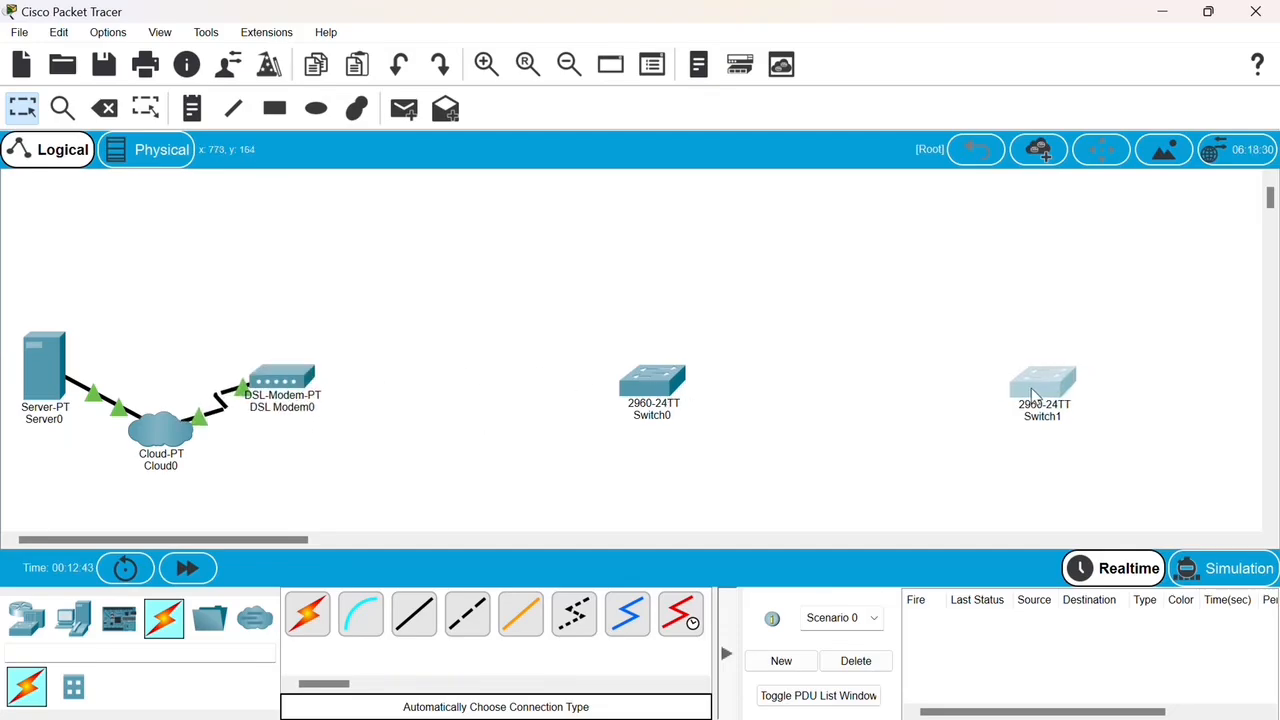
Connect DSL Modem0 to Switch0 with an automatically chosen cable, and move Switch0 slightly closer to Switch1
click(307, 614)
click(300, 382)
click(650, 382)
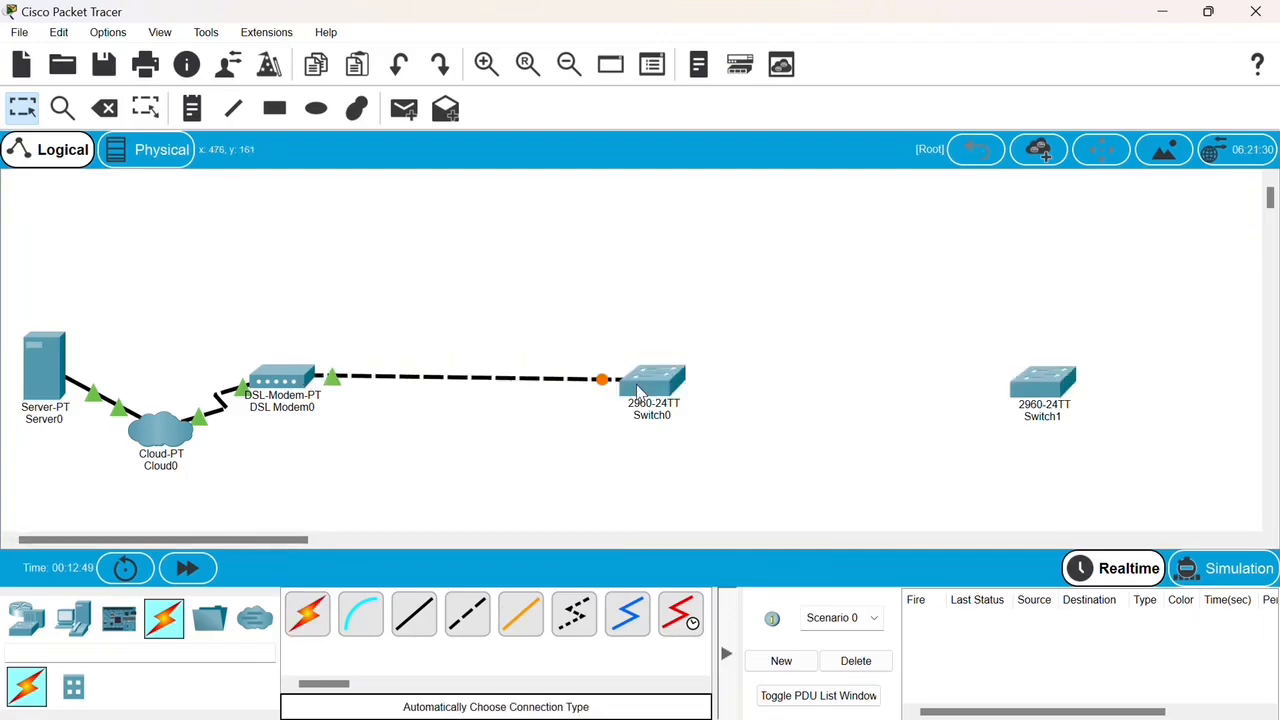
click(650, 382)
click(986, 12)
drag(658, 381, 690, 378)
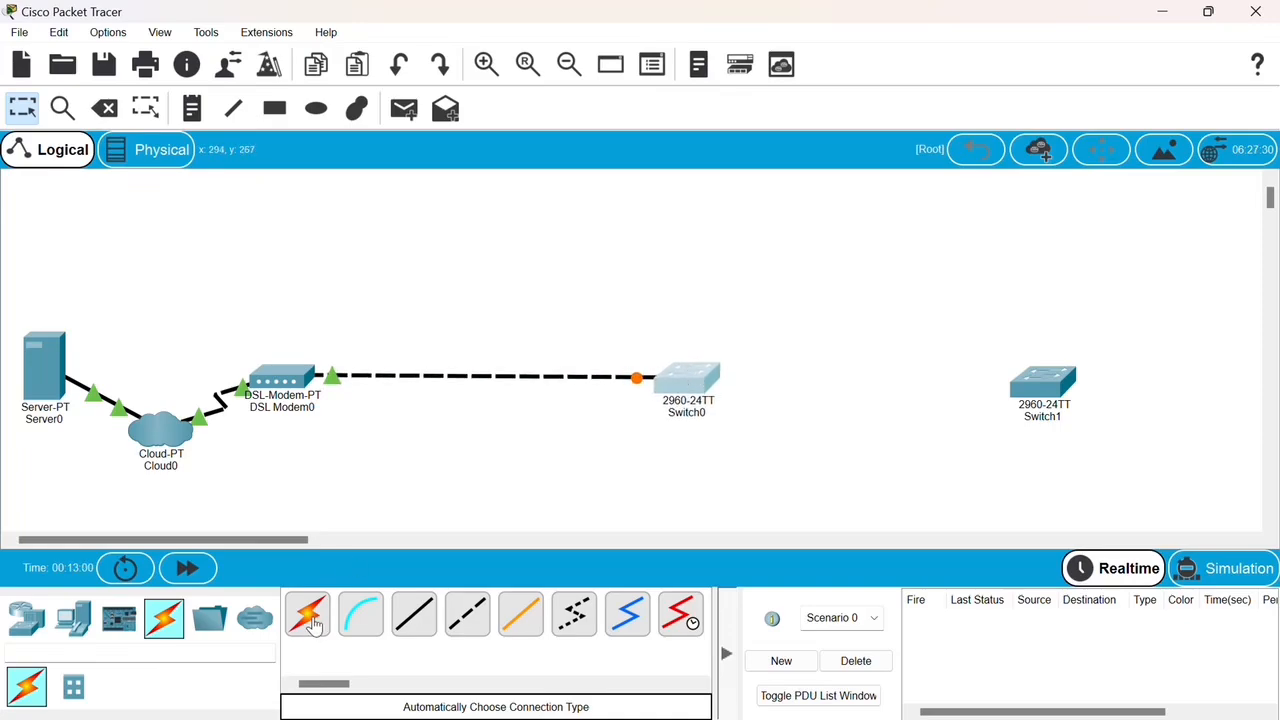
Connect Switch0 to Switch1 with an automatically chosen cable, and move Switch1 slightly farther from Switch0
click(307, 614)
click(700, 378)
click(1043, 380)
drag(1043, 380, 1079, 379)
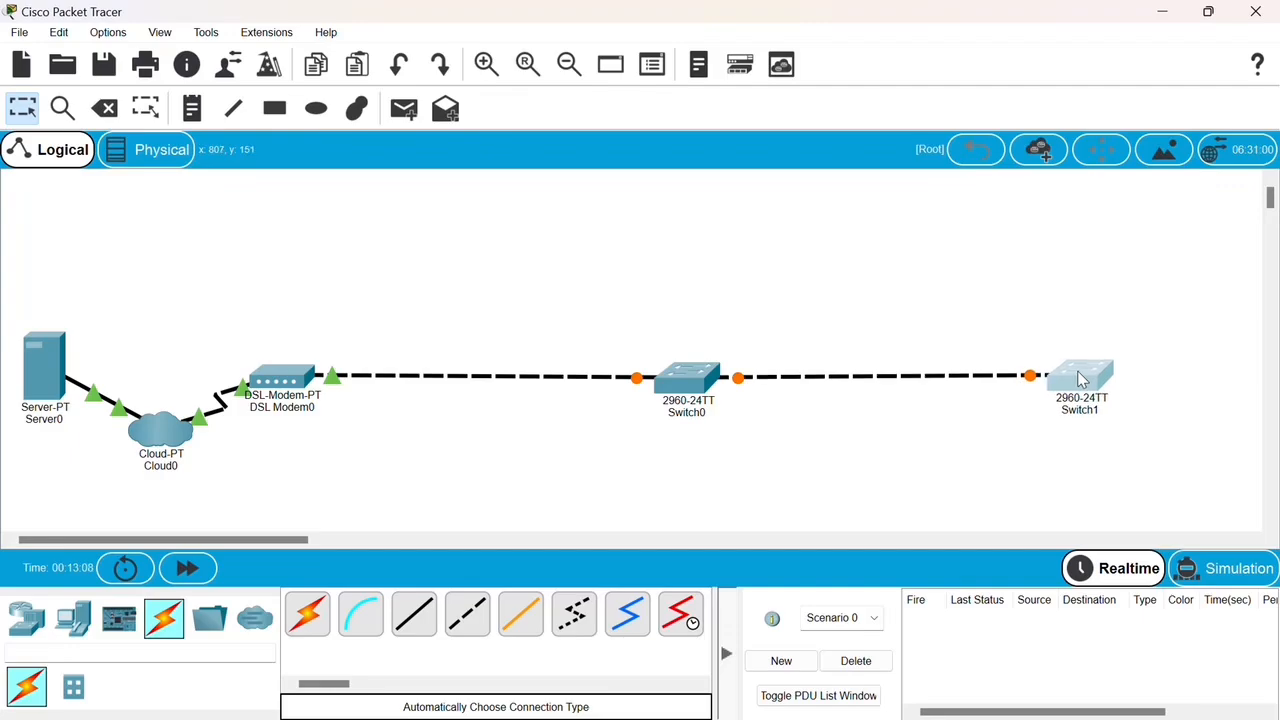
Place a PC above the link between DSL Modem0 and Switch0
click(73, 617)
click(307, 614)
click(474, 291)
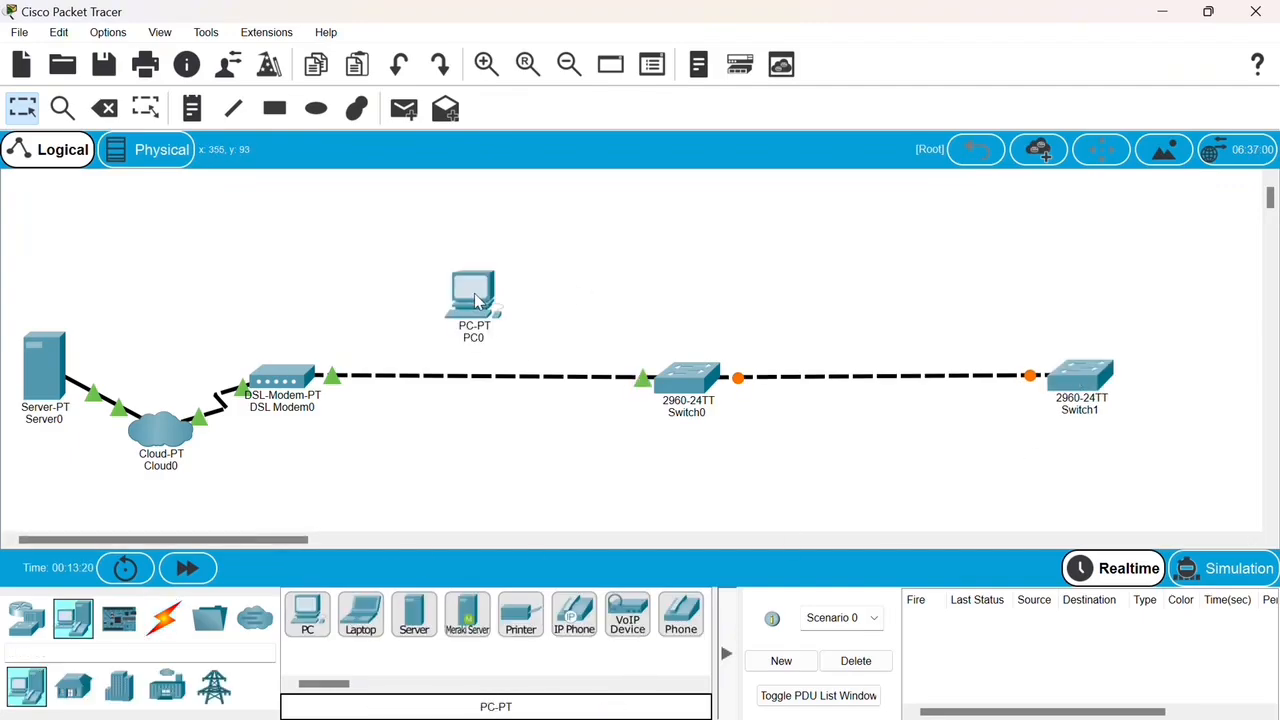
Place a second PC above PC0, and shift both PCs slightly toward DSL Modem0
click(307, 614)
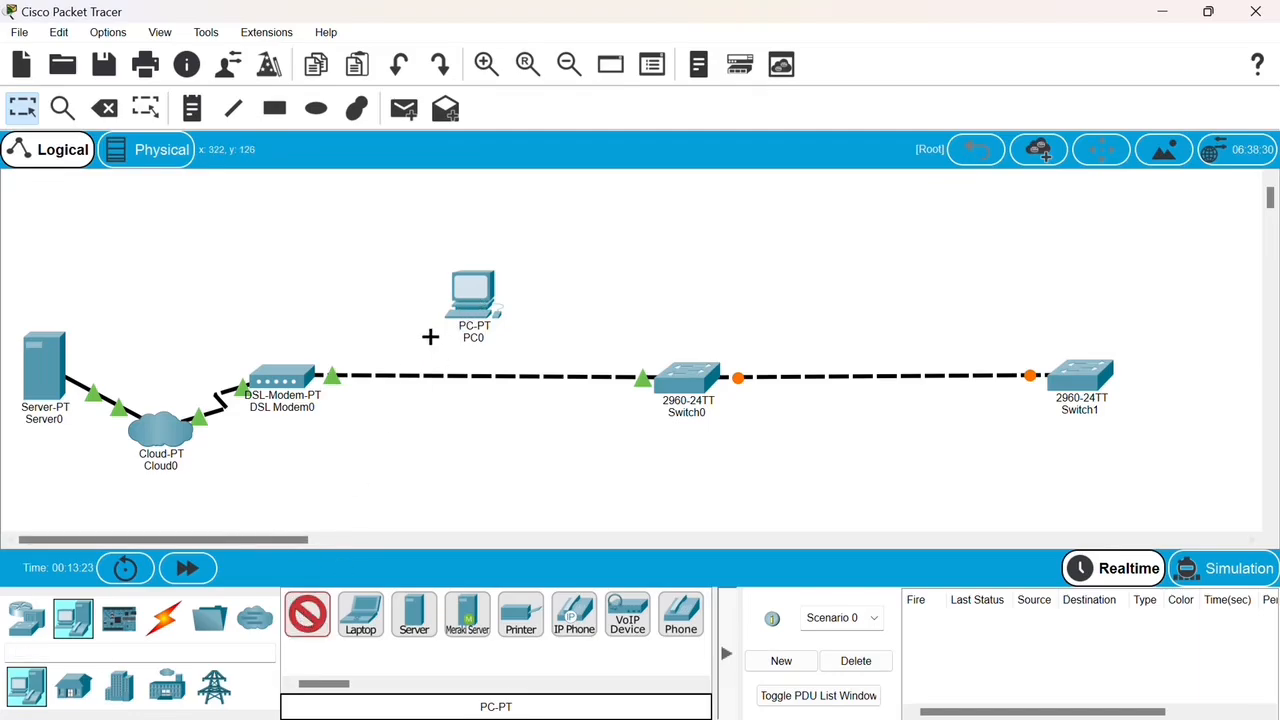
click(501, 229)
drag(474, 312, 459, 330)
drag(517, 243, 490, 247)
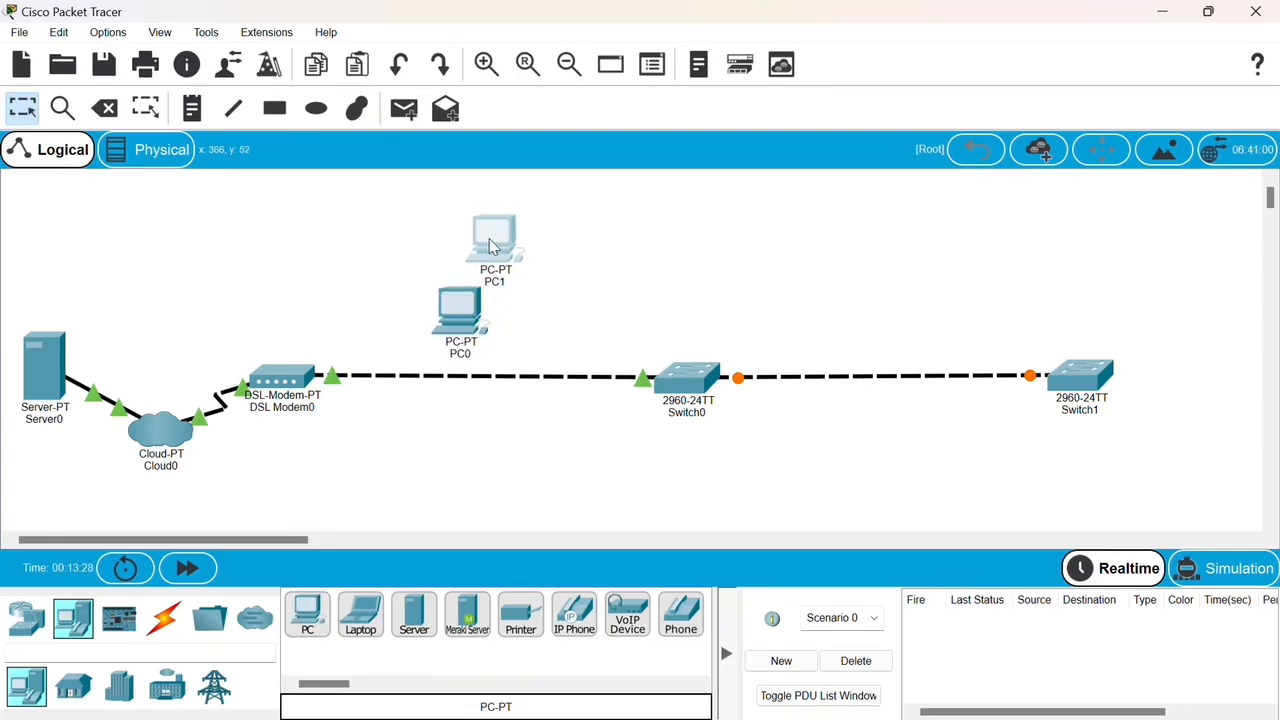
Place a third PC up and to the right of PC1, then spread PC1 and the new PC slightly apart
click(309, 620)
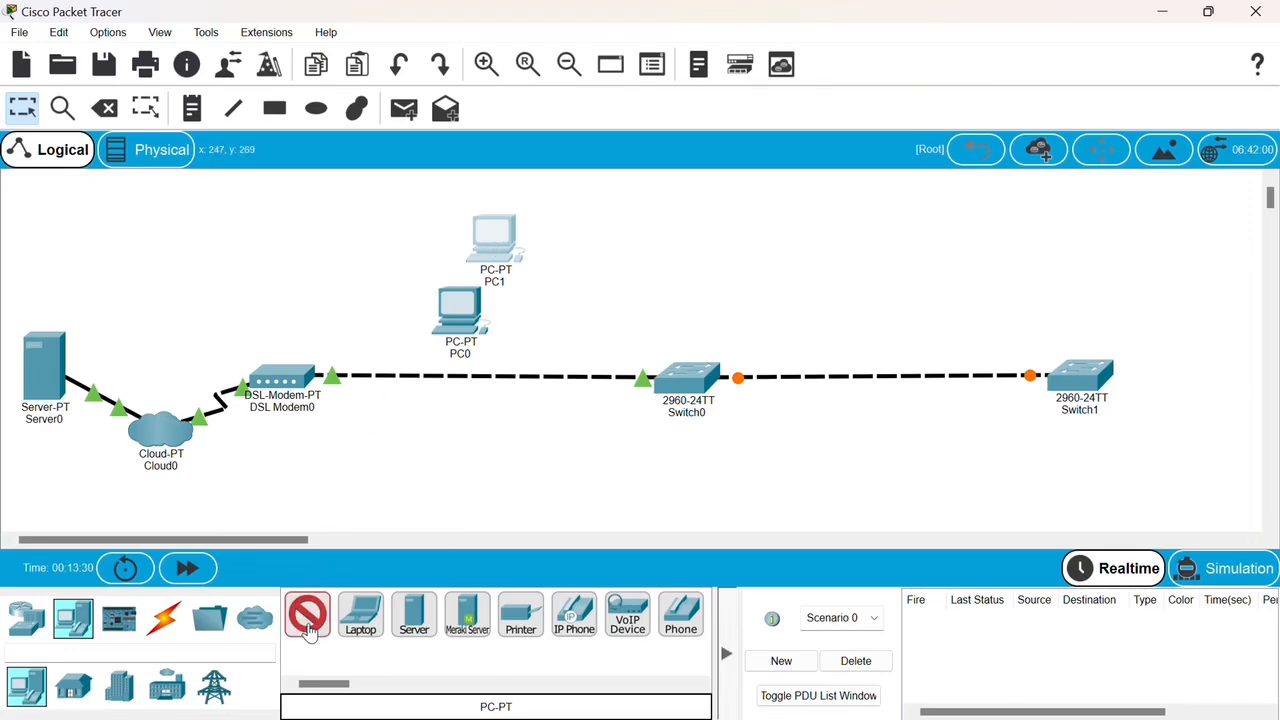
click(543, 204)
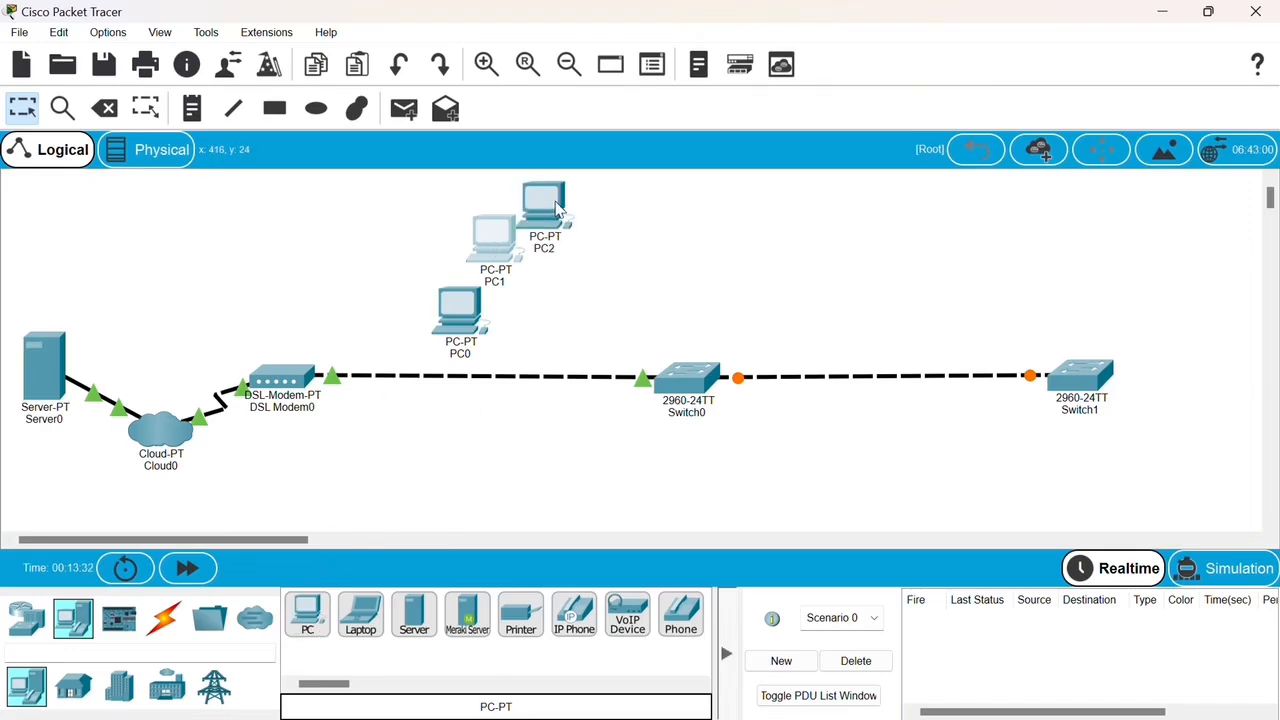
drag(556, 208, 590, 207)
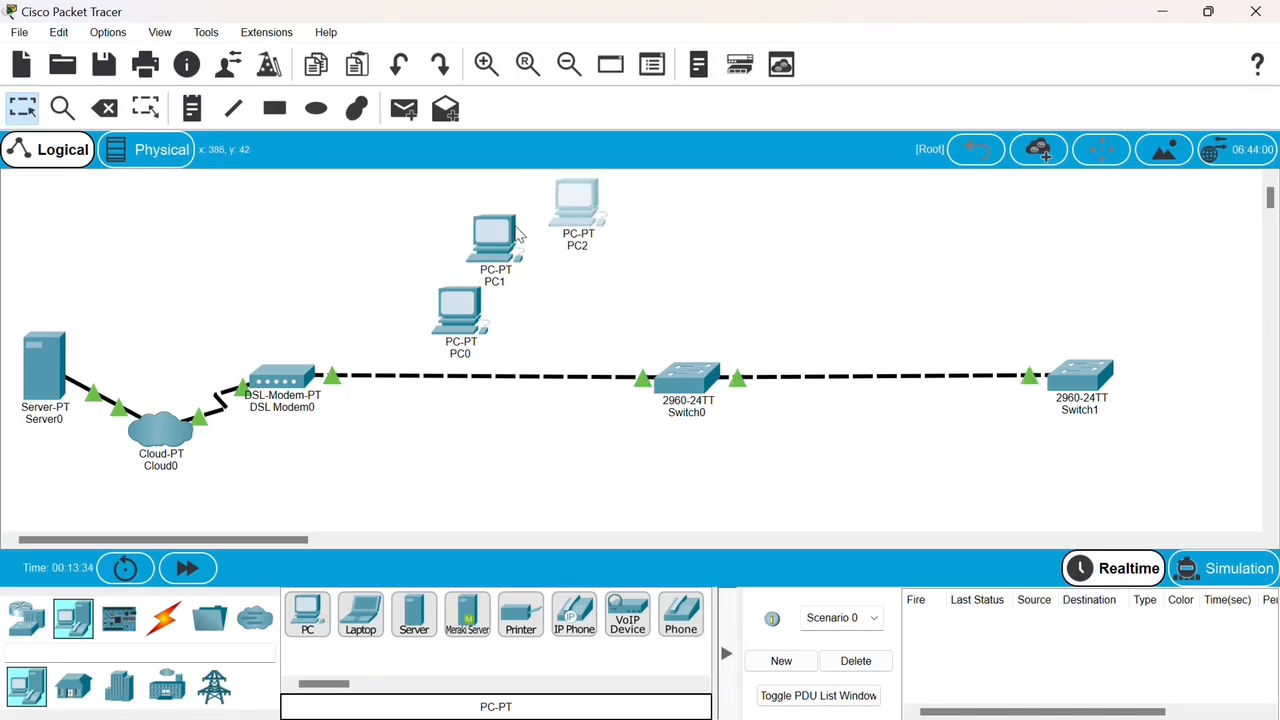
drag(506, 248, 505, 236)
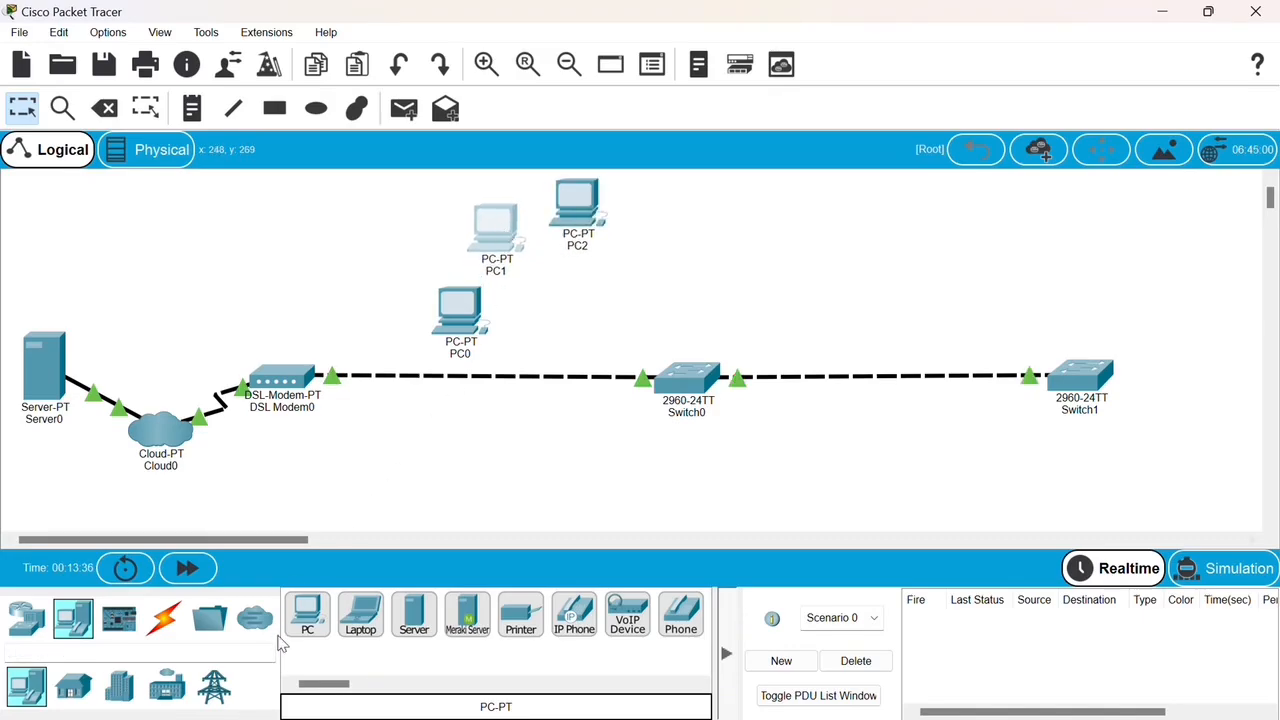
Place two more PCs to the right of PC2 to continue the arc above Switch0
click(304, 620)
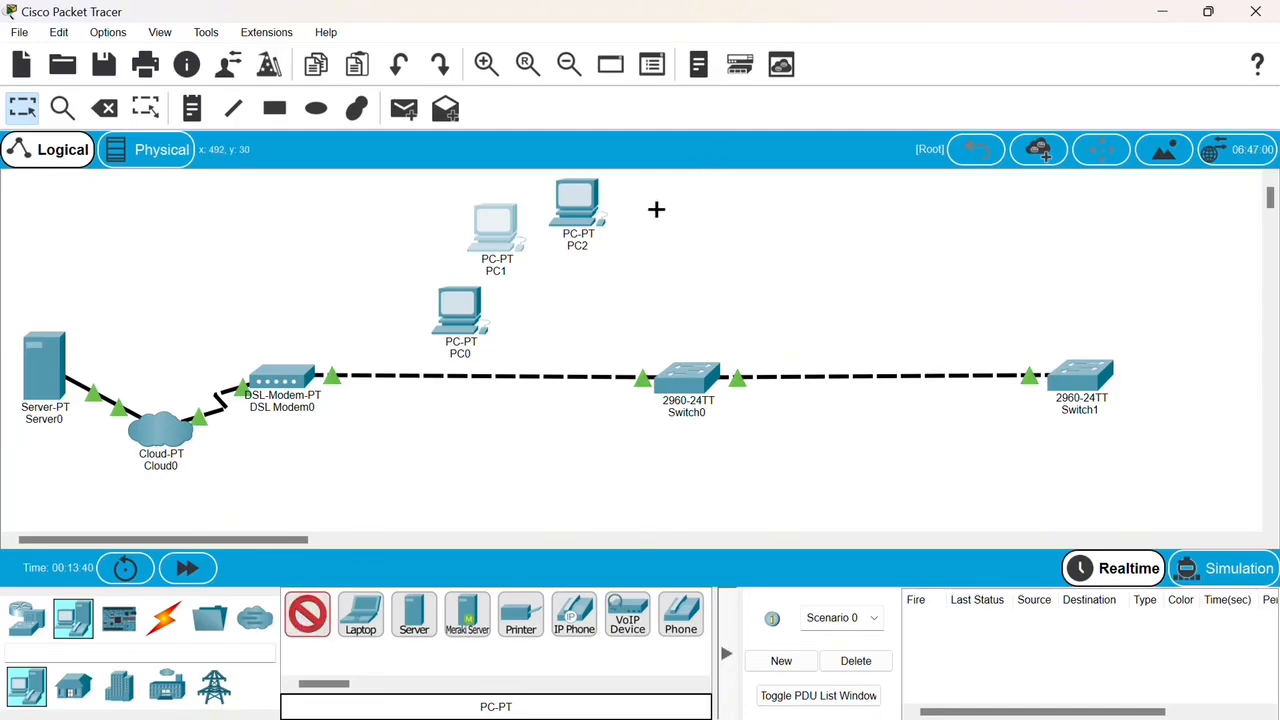
click(656, 209)
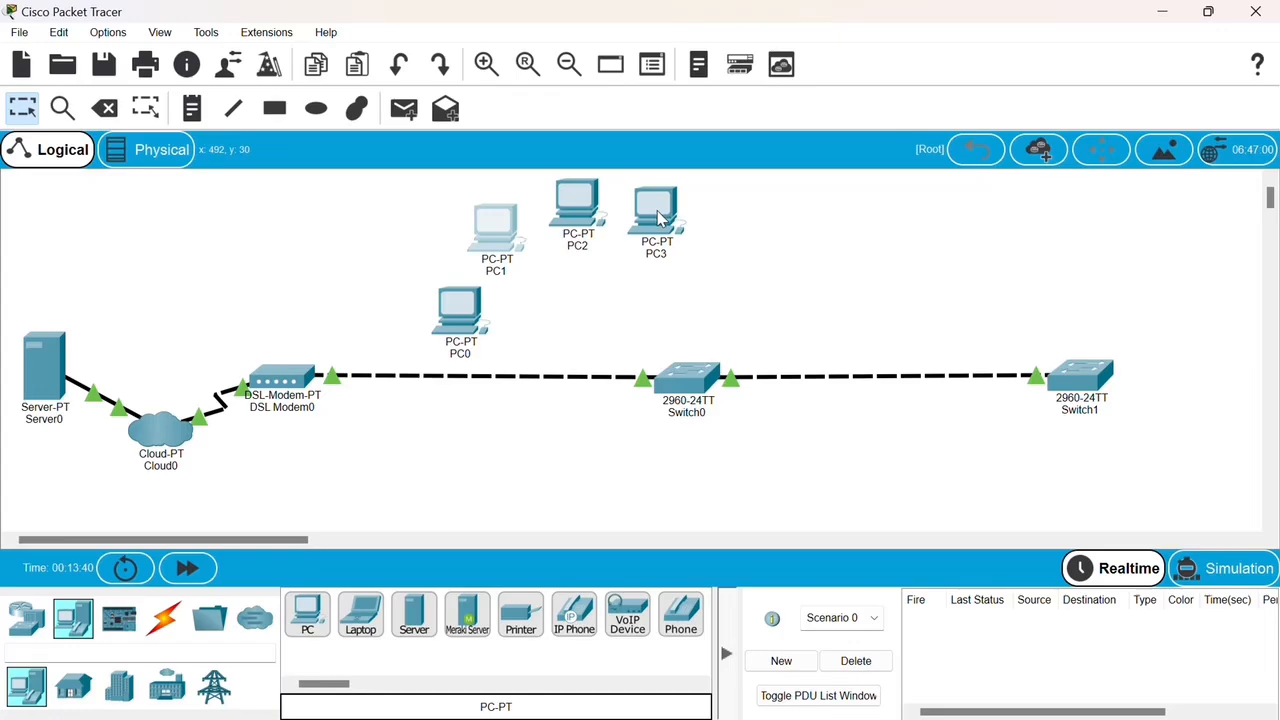
click(306, 622)
click(767, 237)
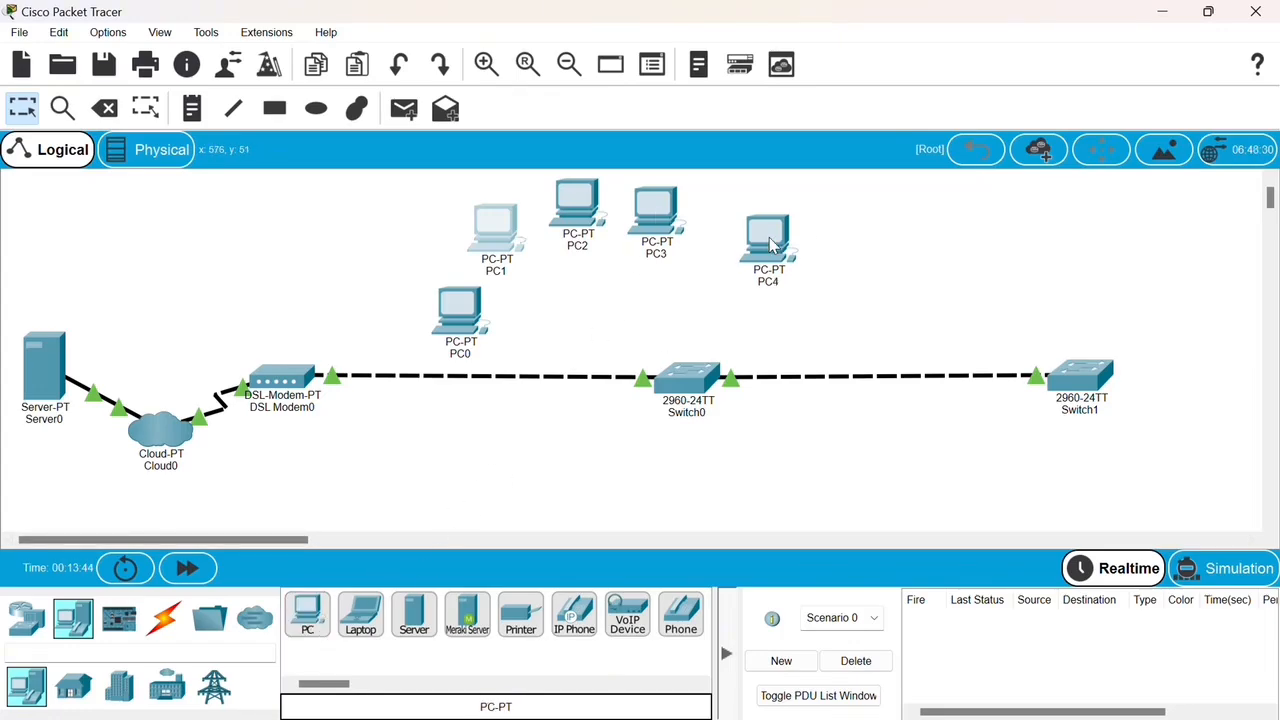
drag(779, 249, 745, 233)
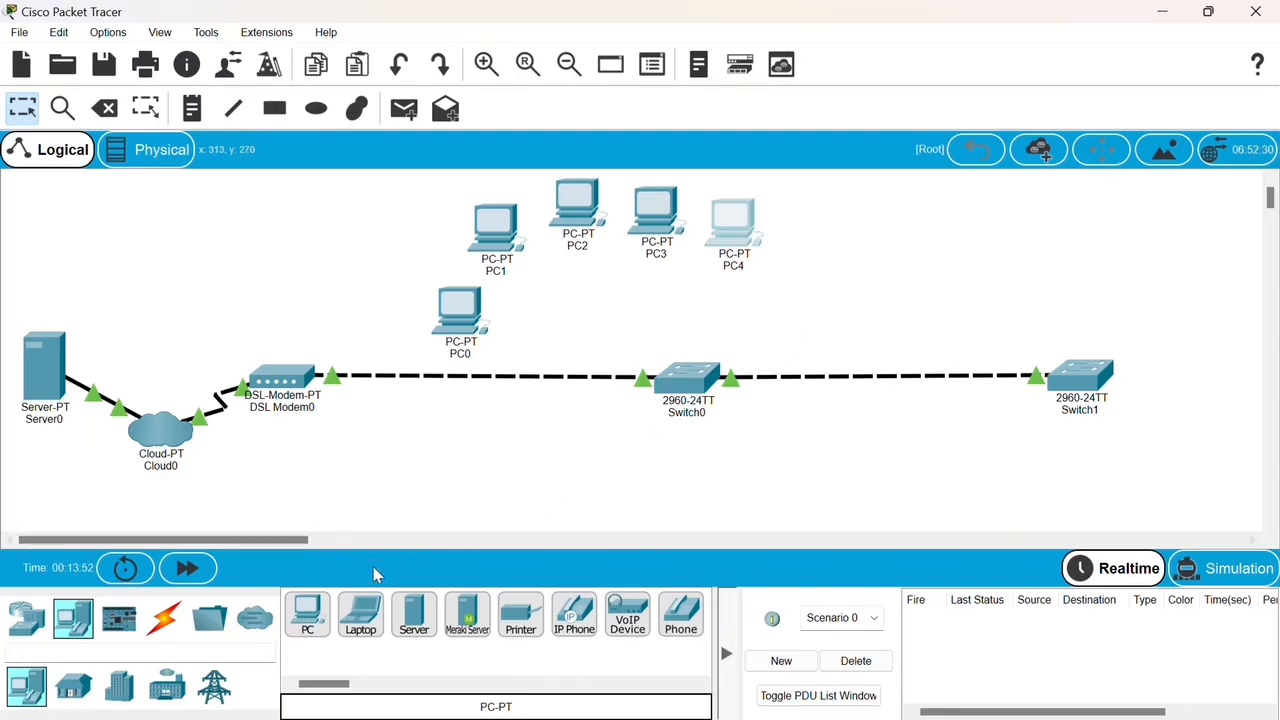
Place a sixth PC at the right end of the arc above Switch0, and respace the PCs evenly around the switch
click(318, 627)
click(795, 302)
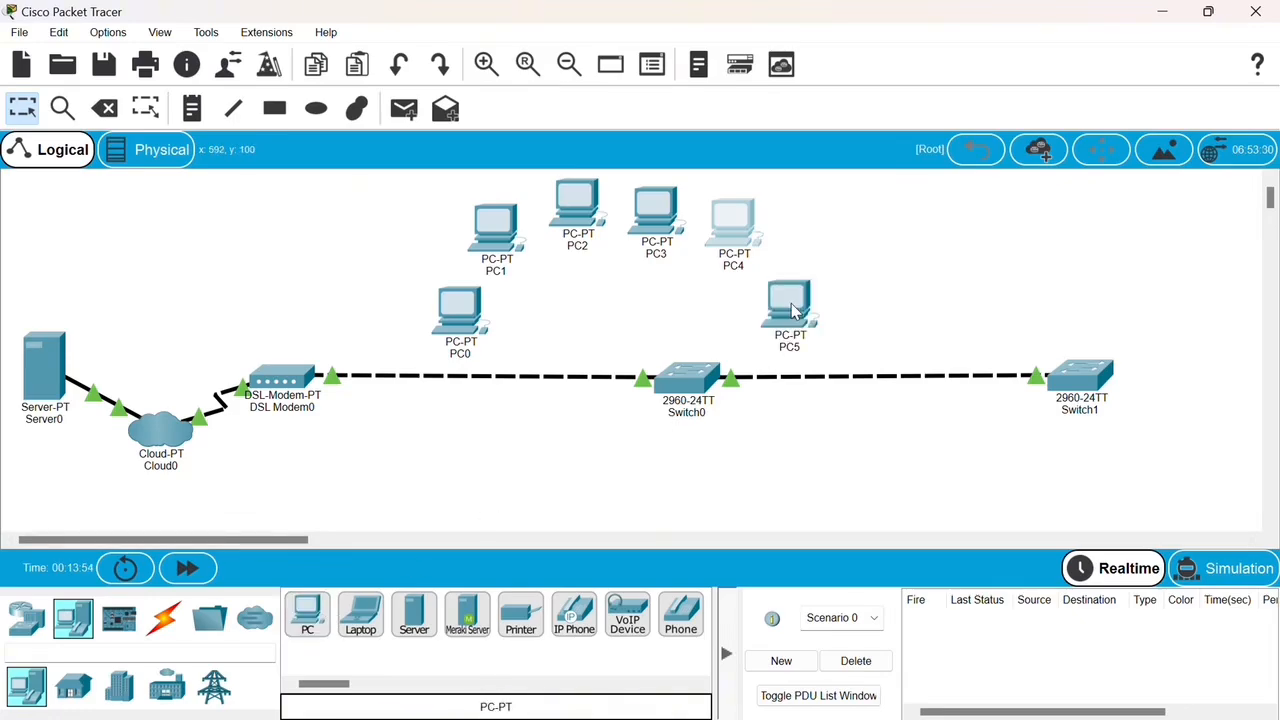
drag(733, 228, 752, 222)
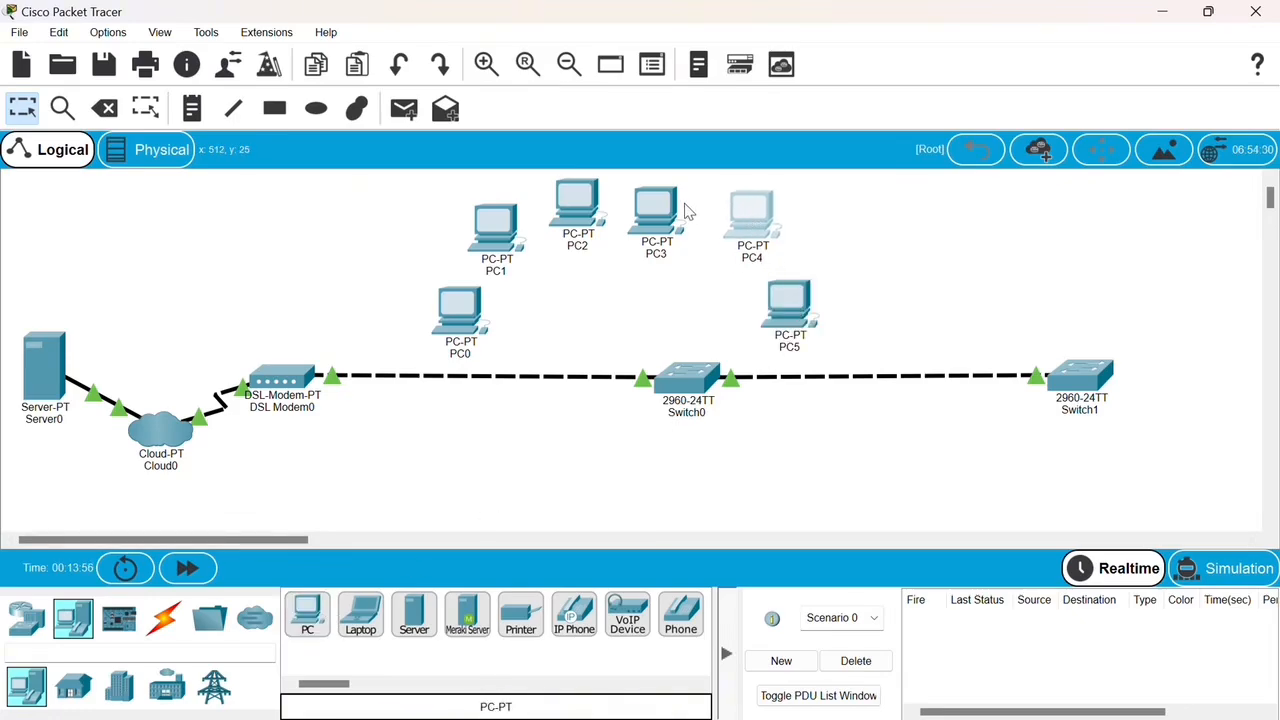
drag(653, 222, 670, 202)
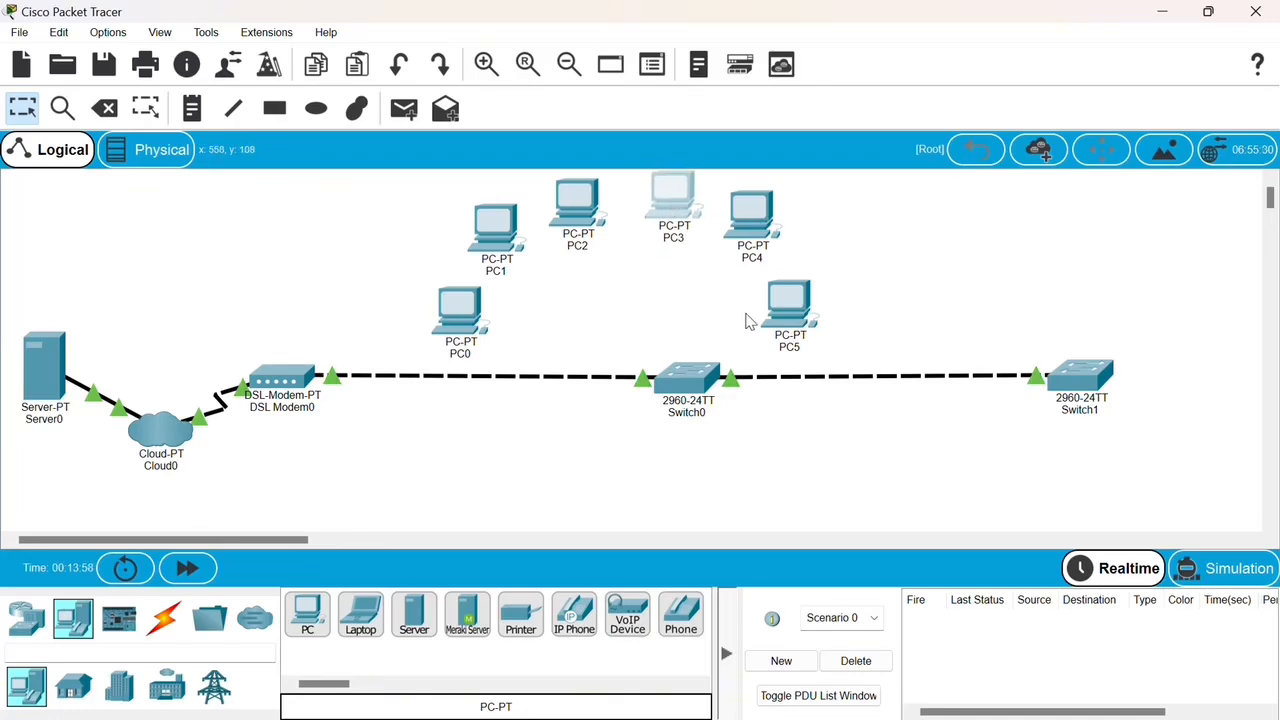
drag(790, 313, 848, 307)
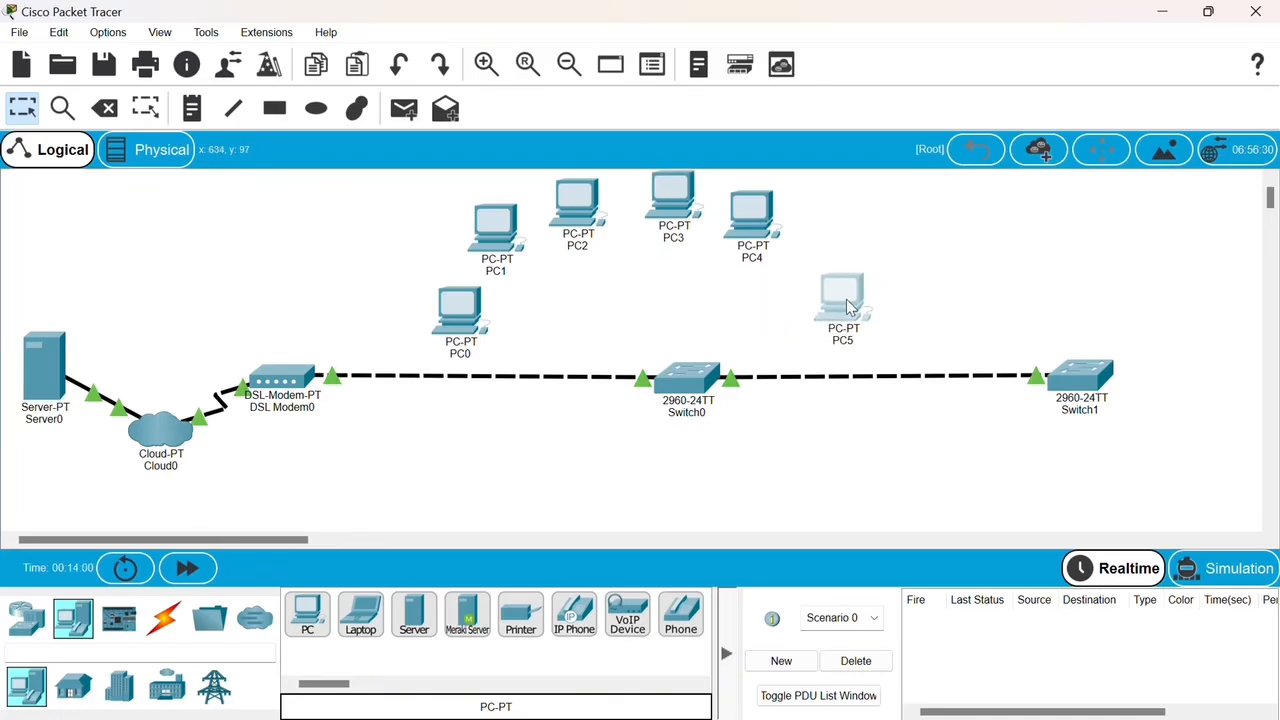
drag(483, 323, 541, 331)
drag(843, 300, 828, 309)
drag(755, 220, 811, 240)
Place PC6 to PC11 in an arc below Switch0
click(634, 457)
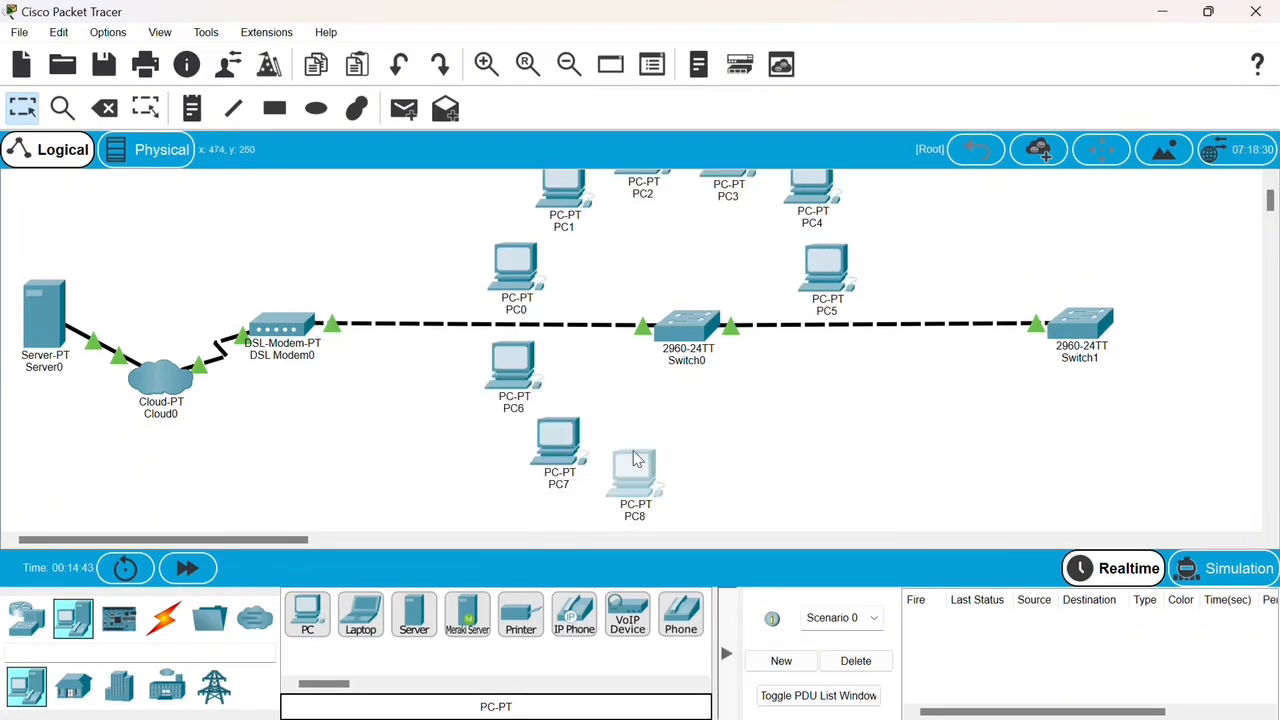
click(851, 369)
Place PCs in an arc above Switch1, spacing them like those around Switch0
drag(163, 540, 238, 540)
click(668, 250)
click(307, 615)
click(732, 203)
click(307, 615)
click(820, 203)
drag(820, 203, 841, 203)
Place a PC below and to the left of Switch1 to continue the lower arc toward PC11
scroll(930, 400, down, 1)
click(307, 615)
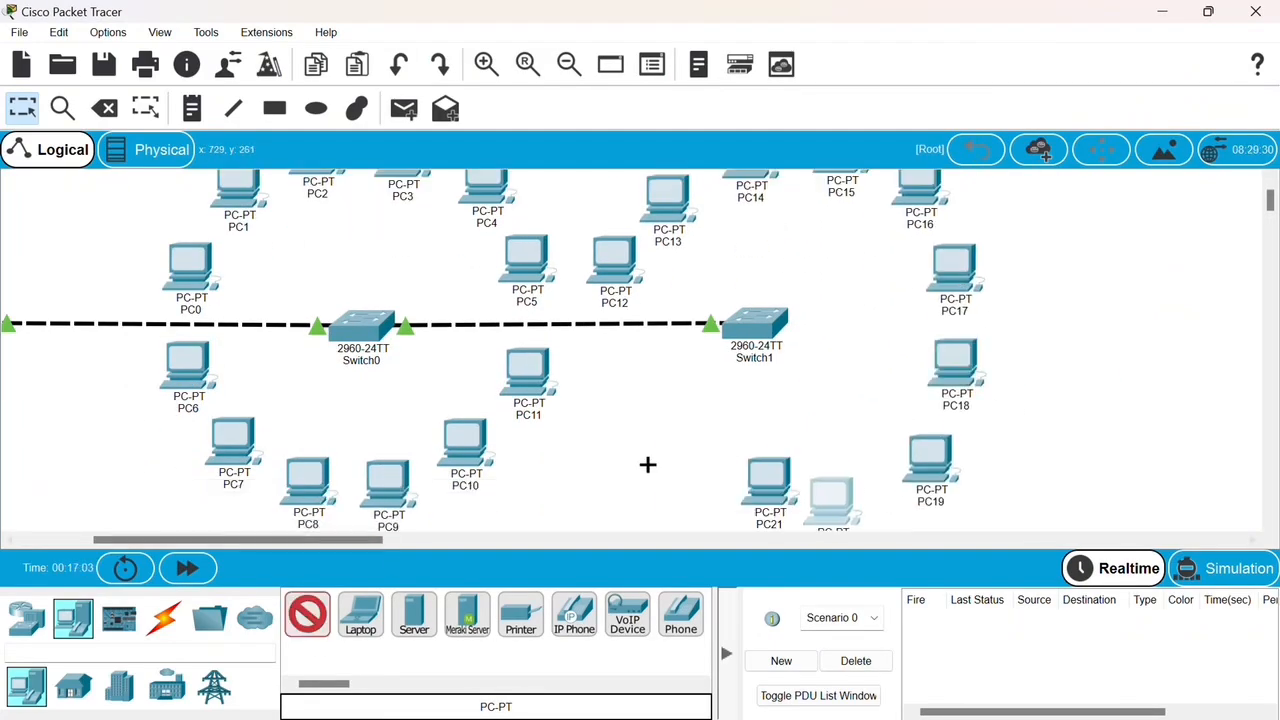
click(649, 466)
scroll(929, 350, up, 1)
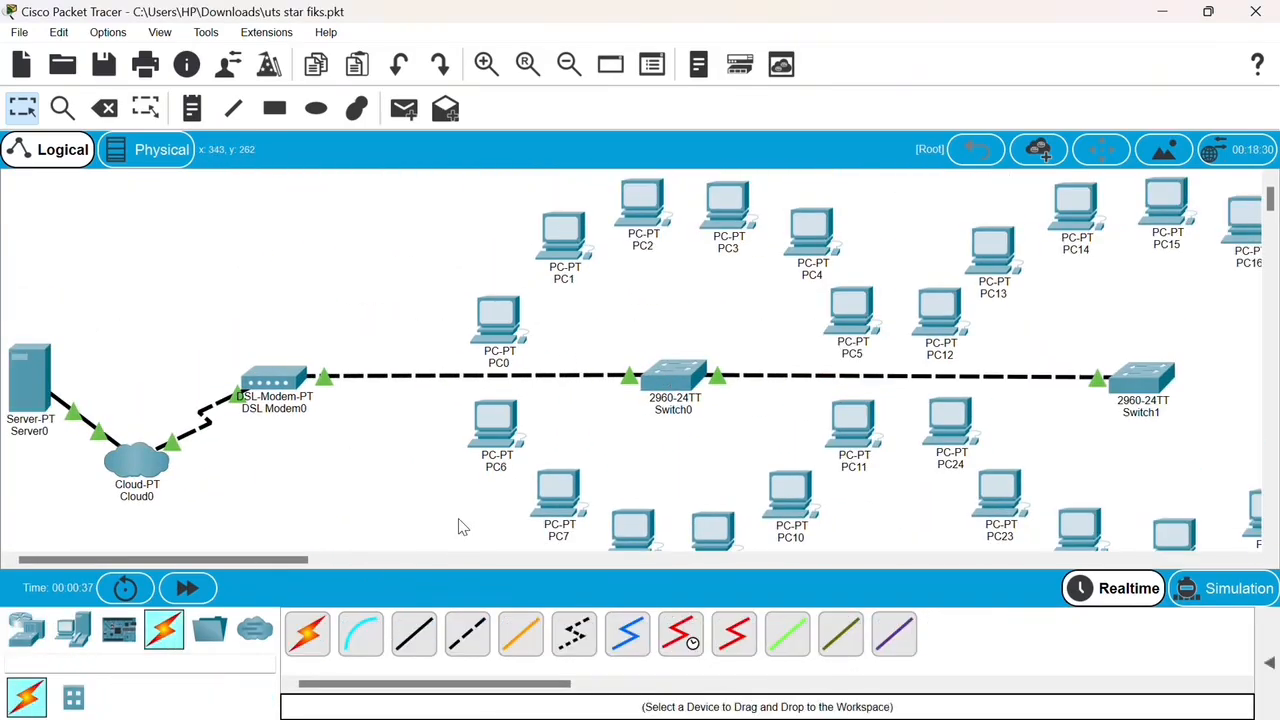
Connect Switch0 to PC0 and PC1 with automatically chosen cables
click(307, 633)
click(668, 364)
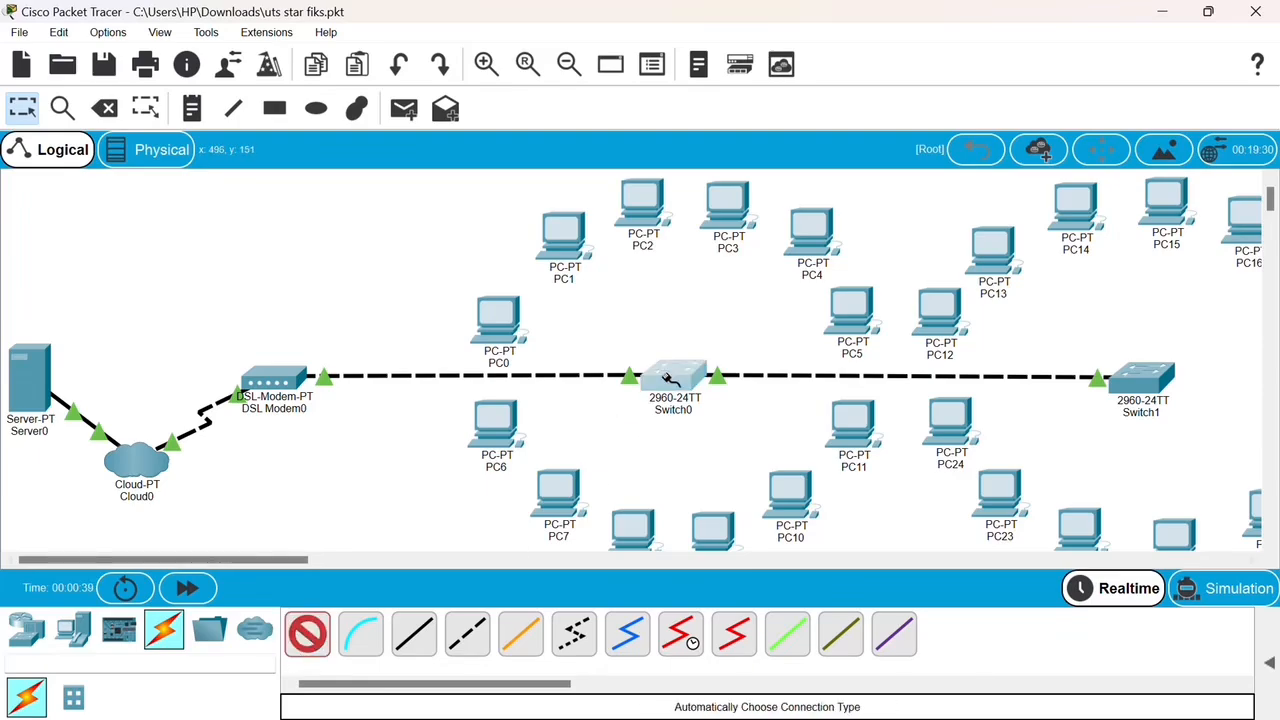
click(500, 318)
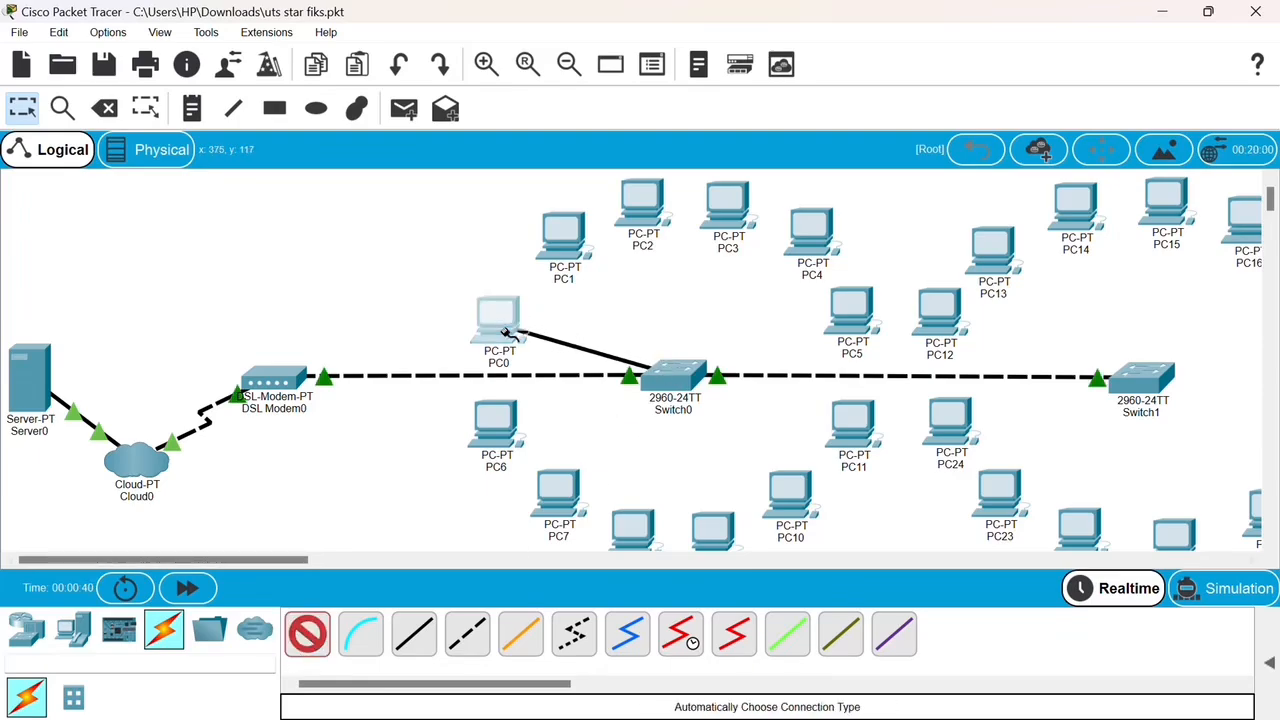
click(307, 633)
click(675, 366)
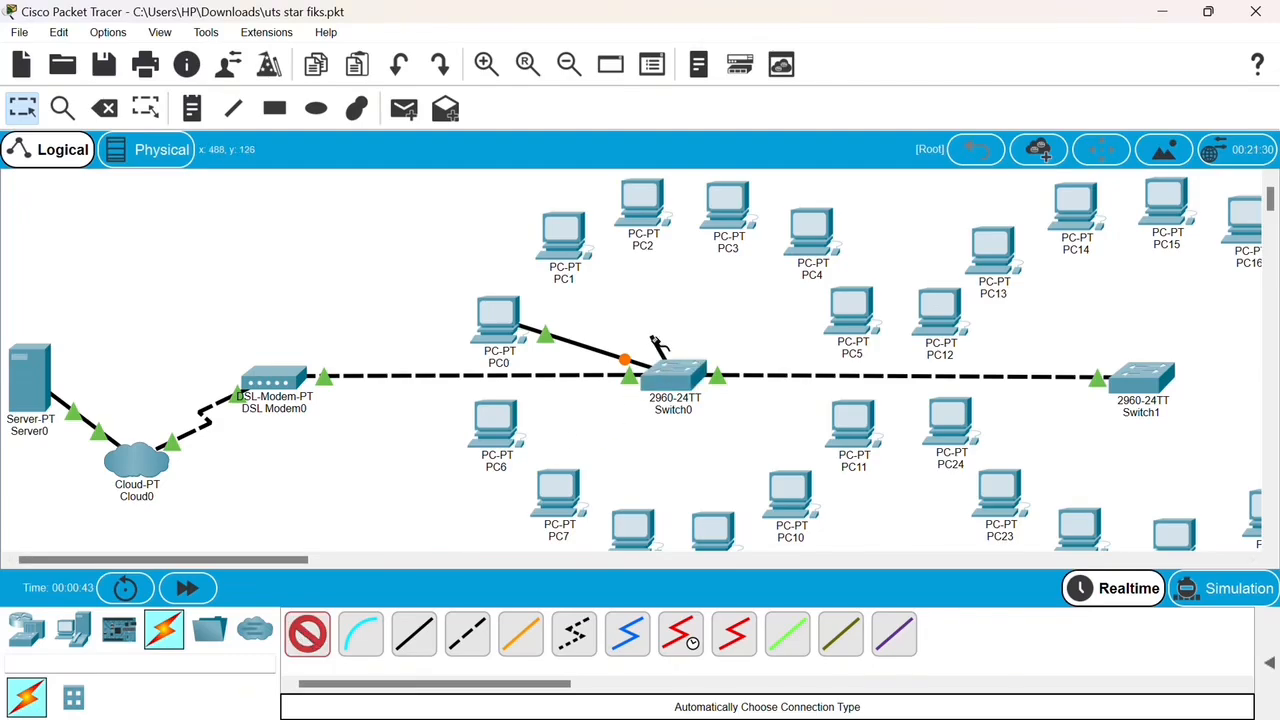
click(563, 232)
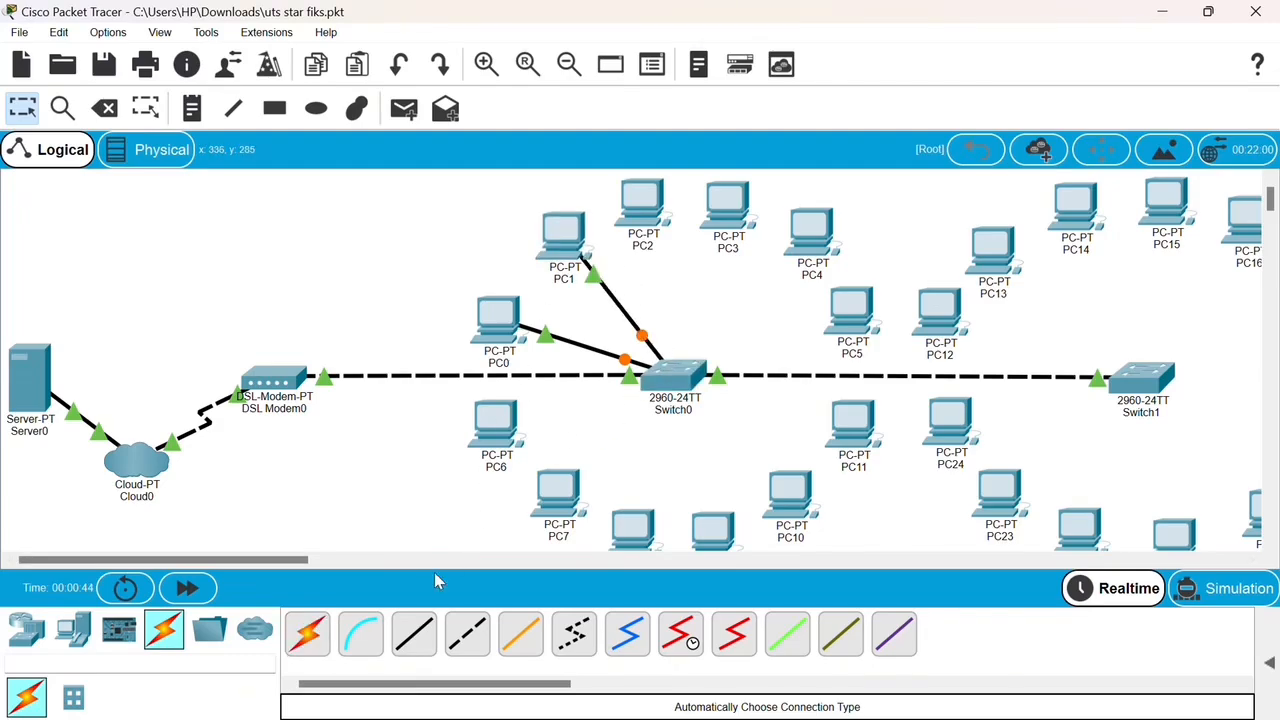
Connect Switch0 to PC2 and PC3 with automatically chosen cables
click(307, 633)
click(679, 378)
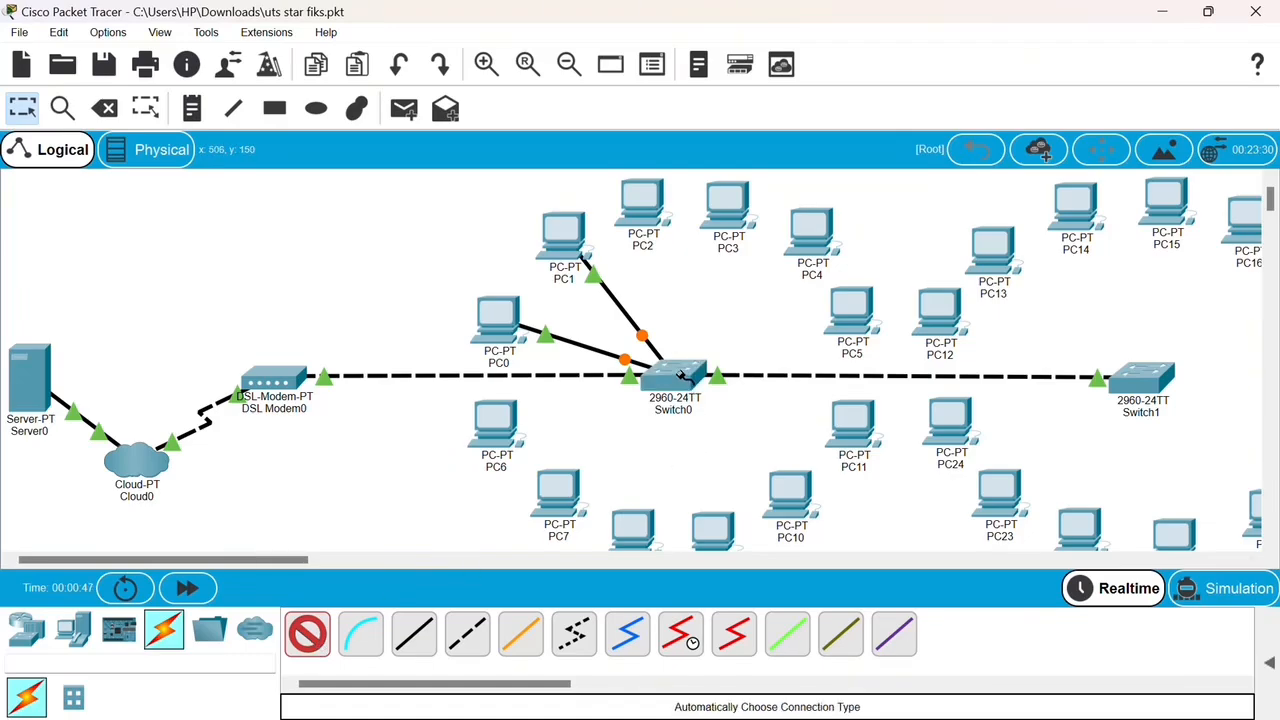
click(640, 218)
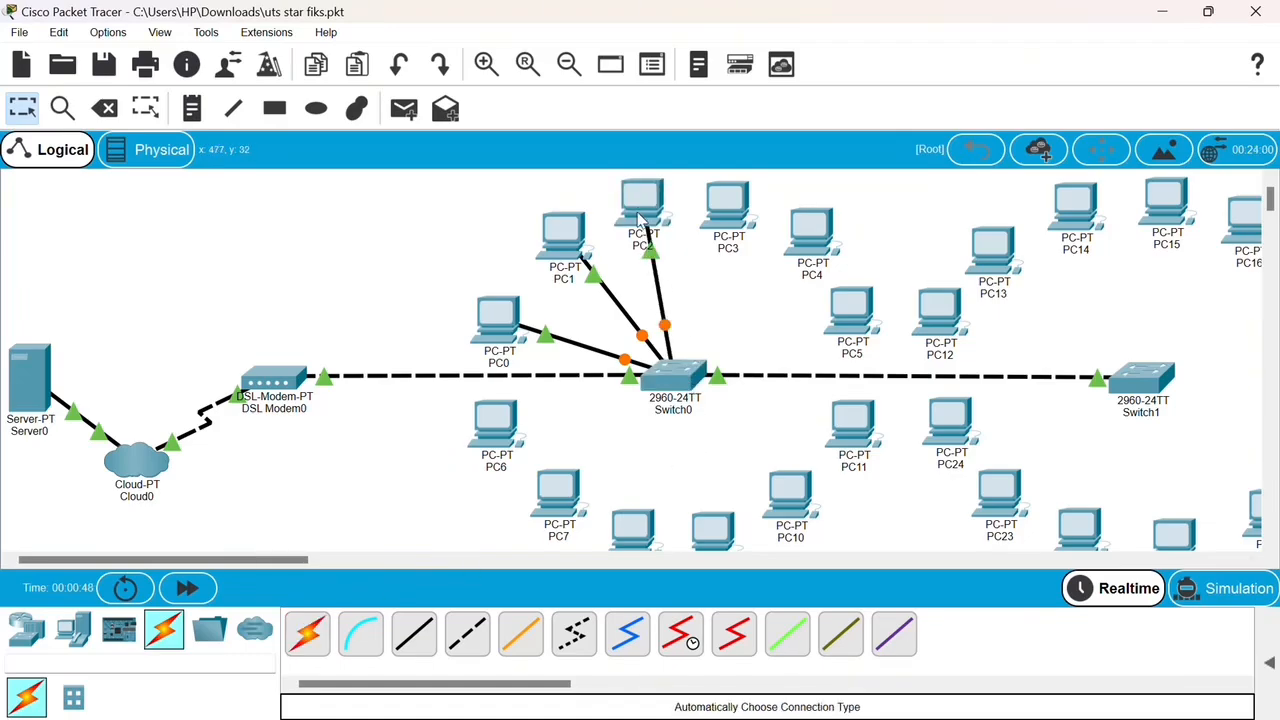
click(307, 633)
click(680, 362)
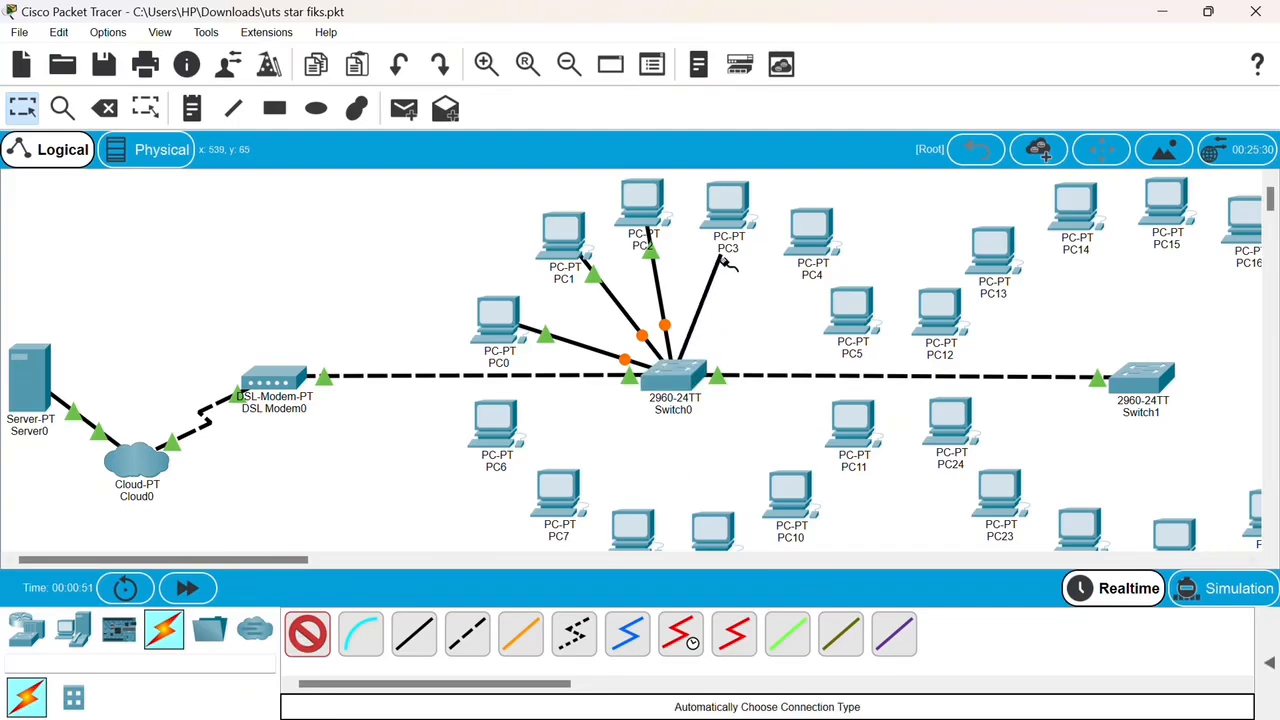
click(735, 210)
Connect Switch0 to PC4 and PC5 with automatically chosen cables
click(311, 631)
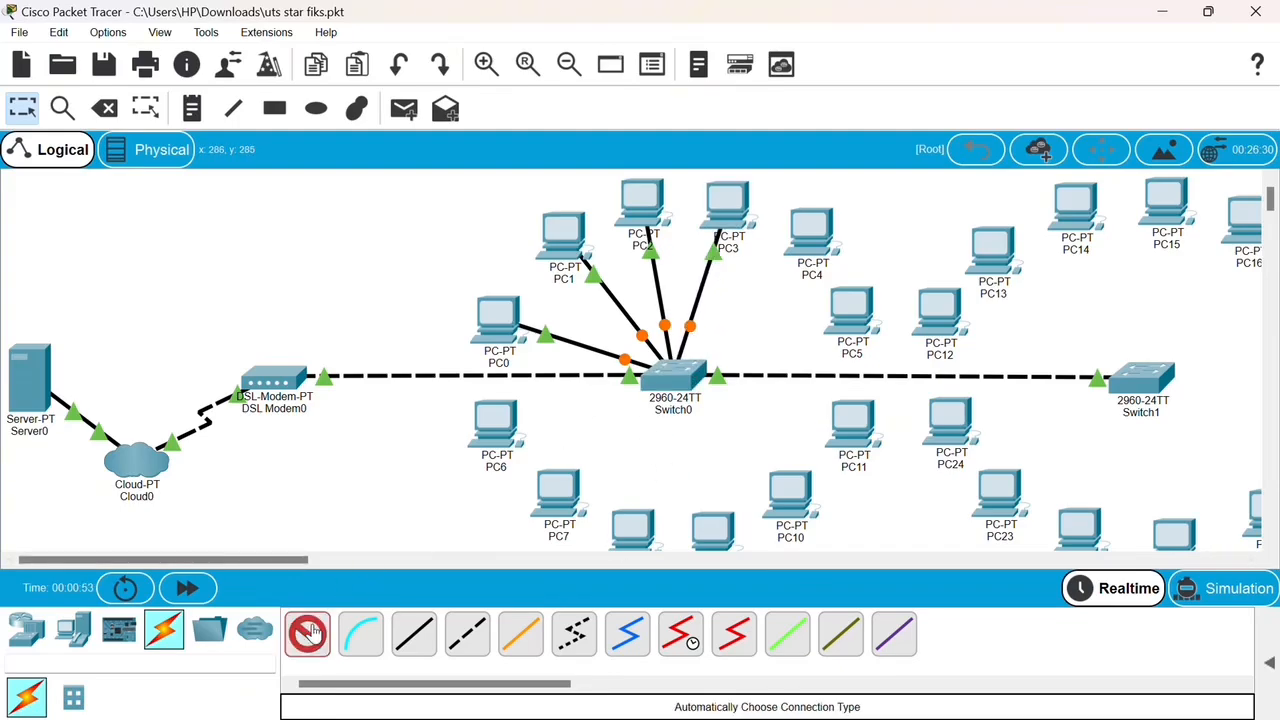
click(665, 378)
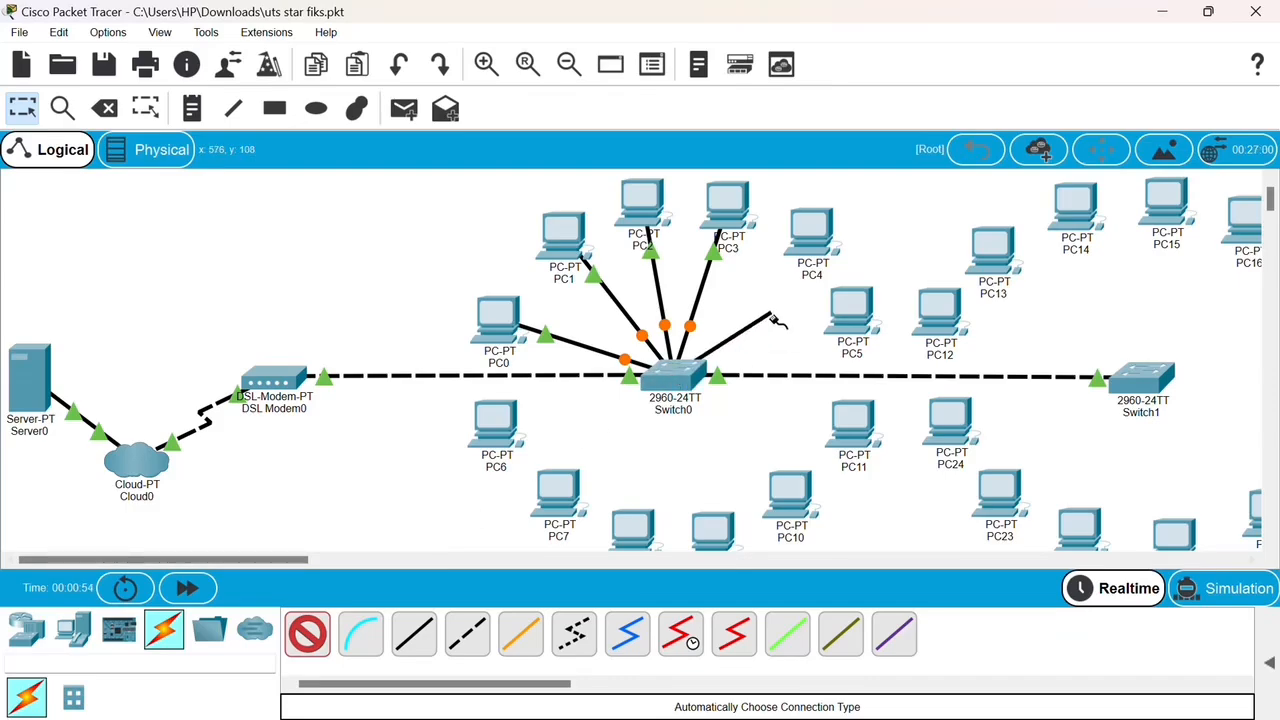
click(811, 232)
click(307, 633)
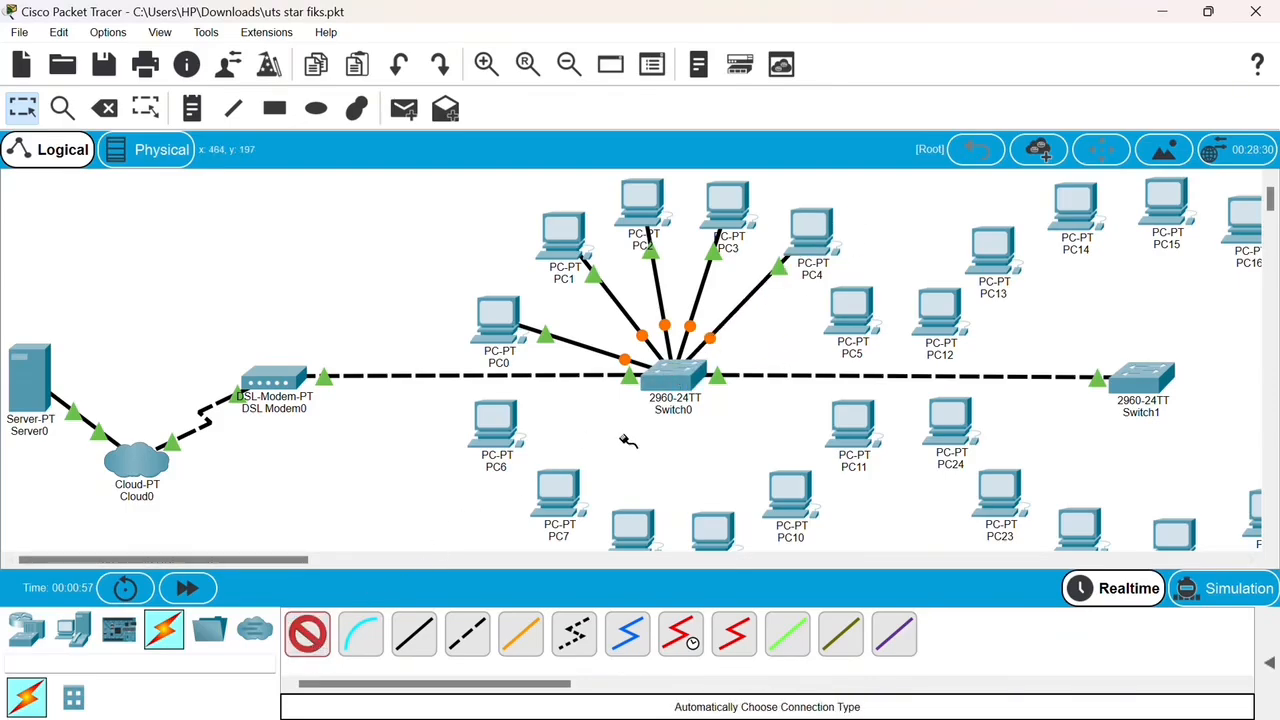
click(676, 376)
click(851, 318)
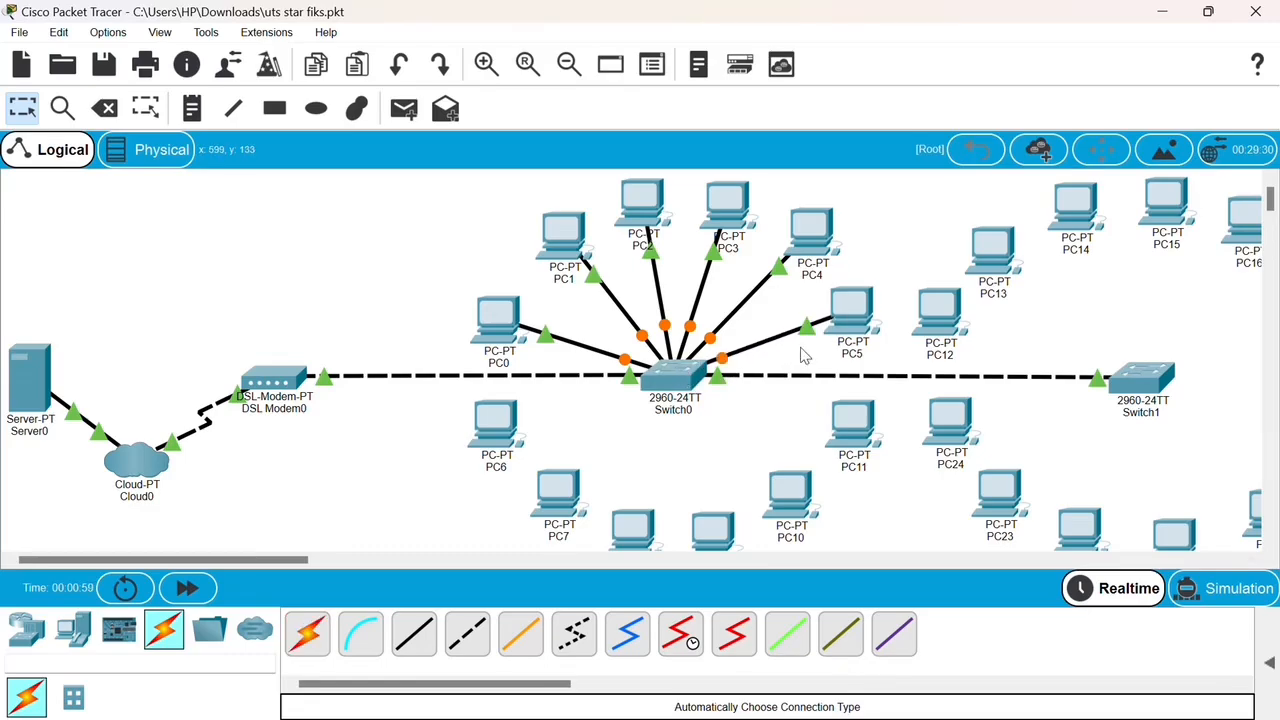
Connect Switch0 to PC6 and PC7 with automatically chosen cables
click(307, 633)
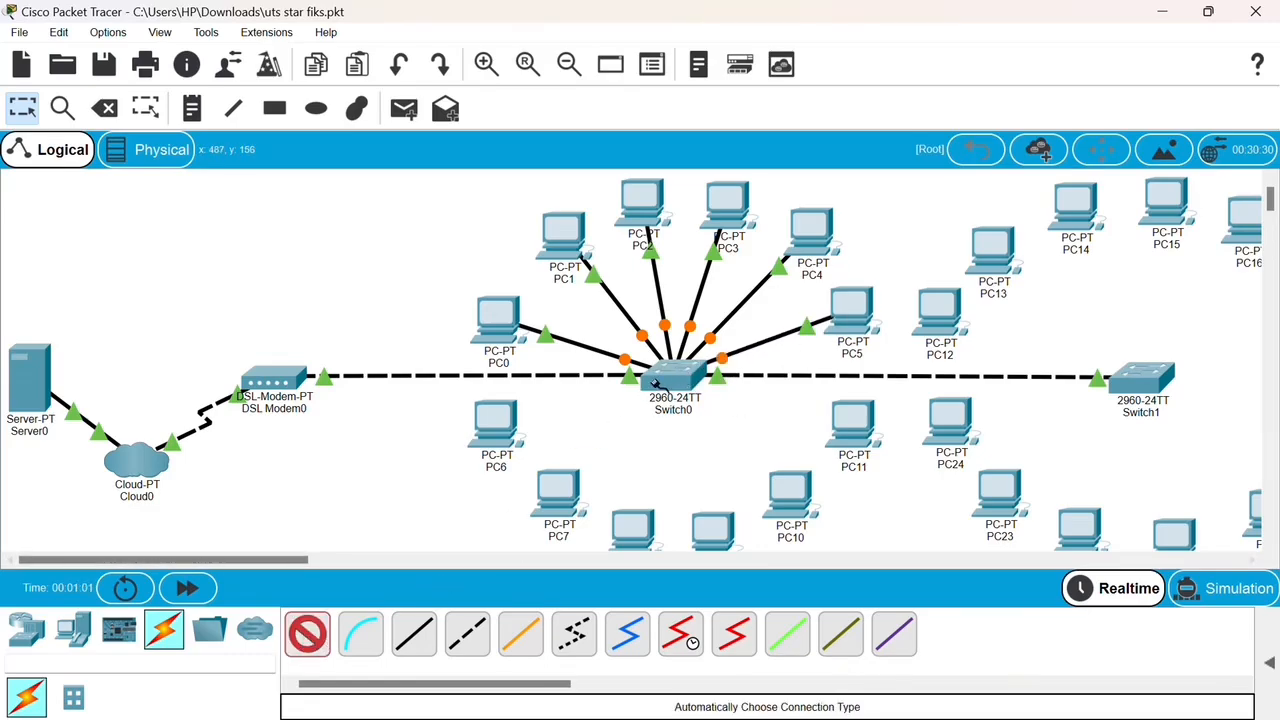
click(684, 370)
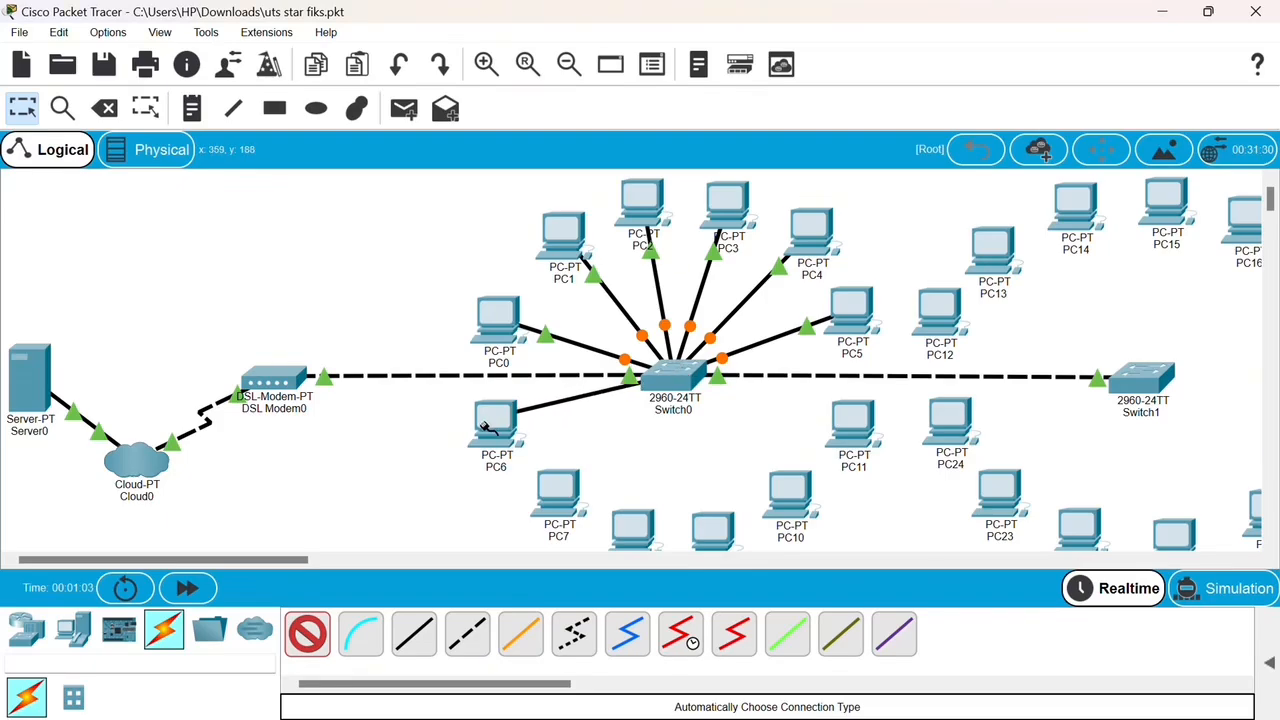
click(492, 421)
click(307, 633)
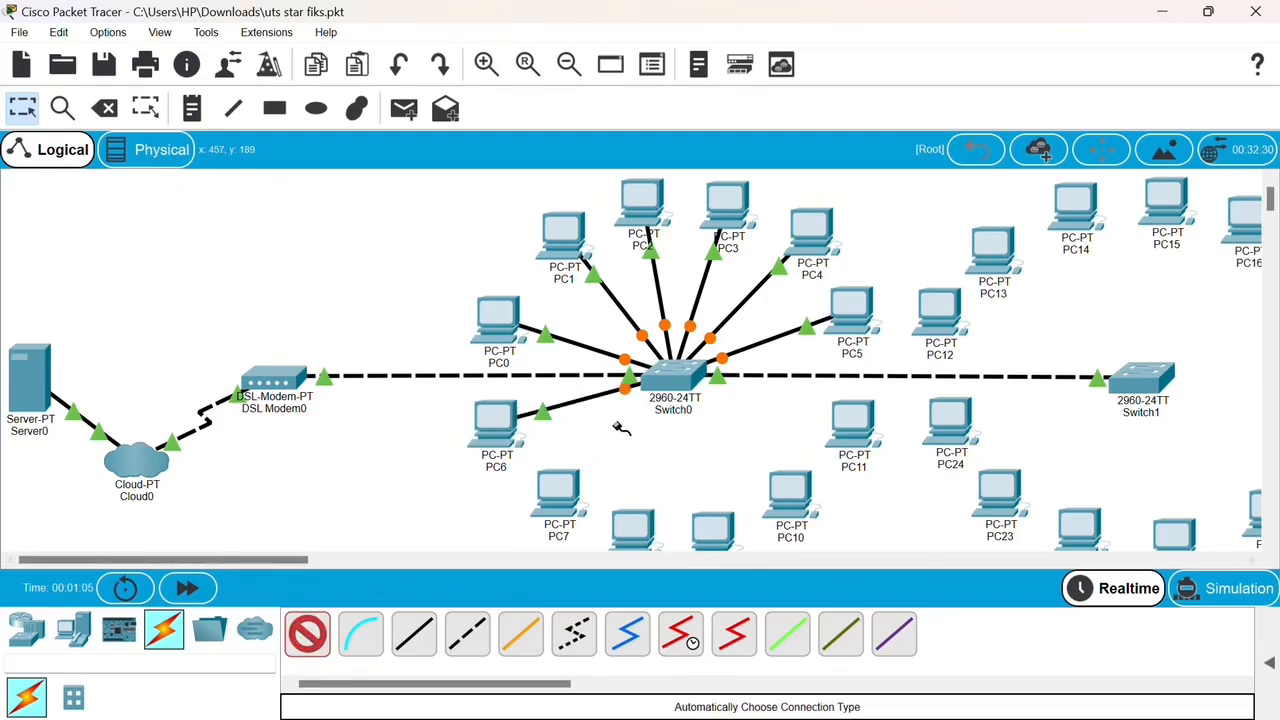
click(672, 382)
click(565, 495)
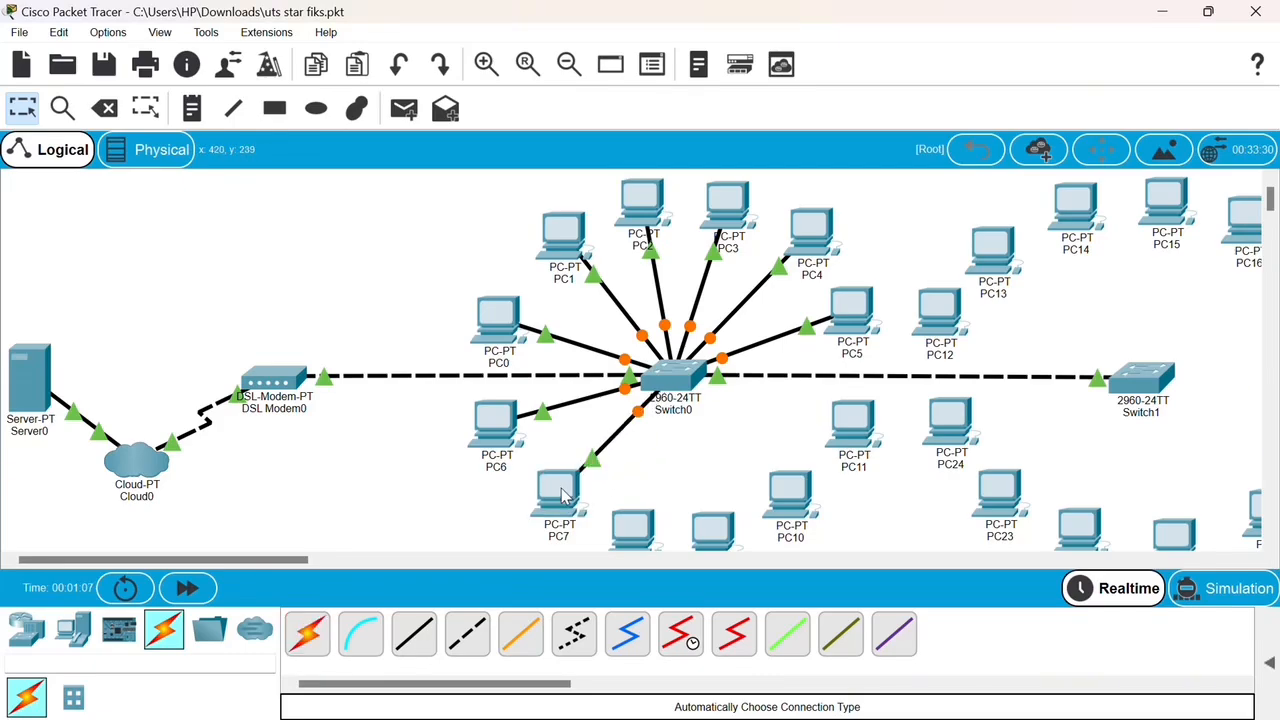
Connect PC8 to PC11 to Switch0 and PC12 to PC24 to Switch1 with automatically chosen cables
click(307, 633)
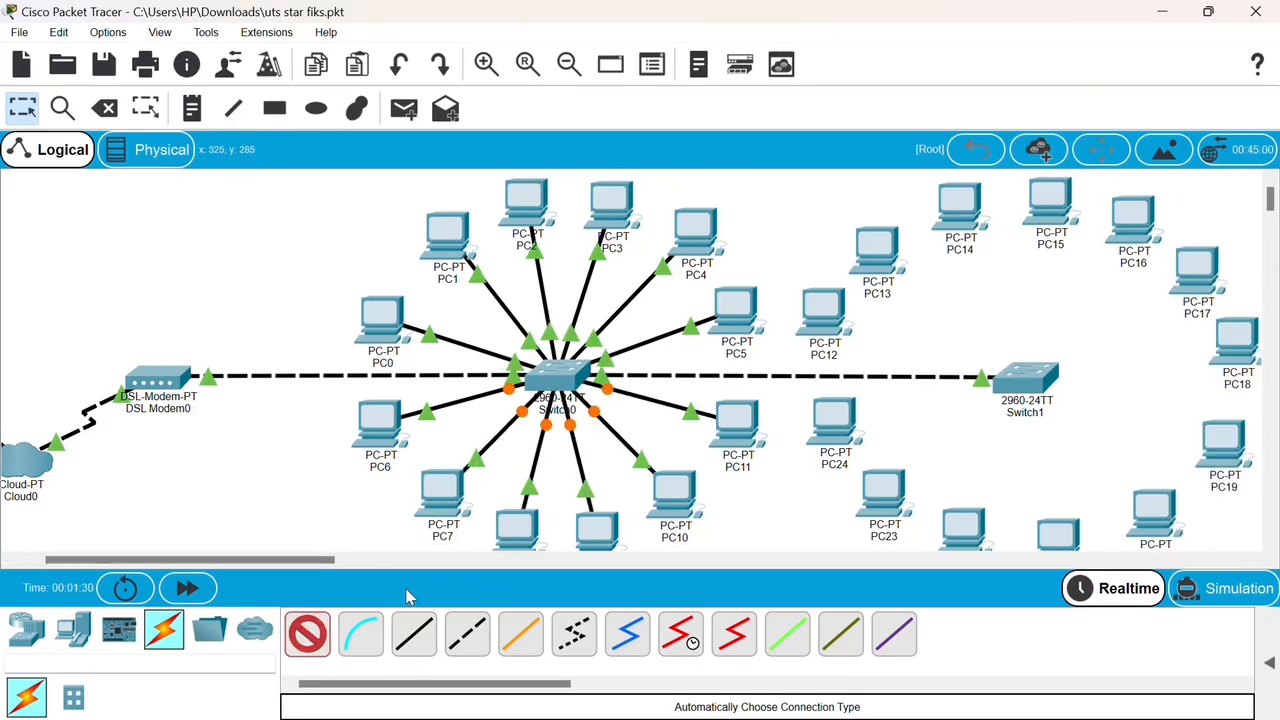
click(1026, 377)
click(824, 312)
click(307, 633)
click(1026, 377)
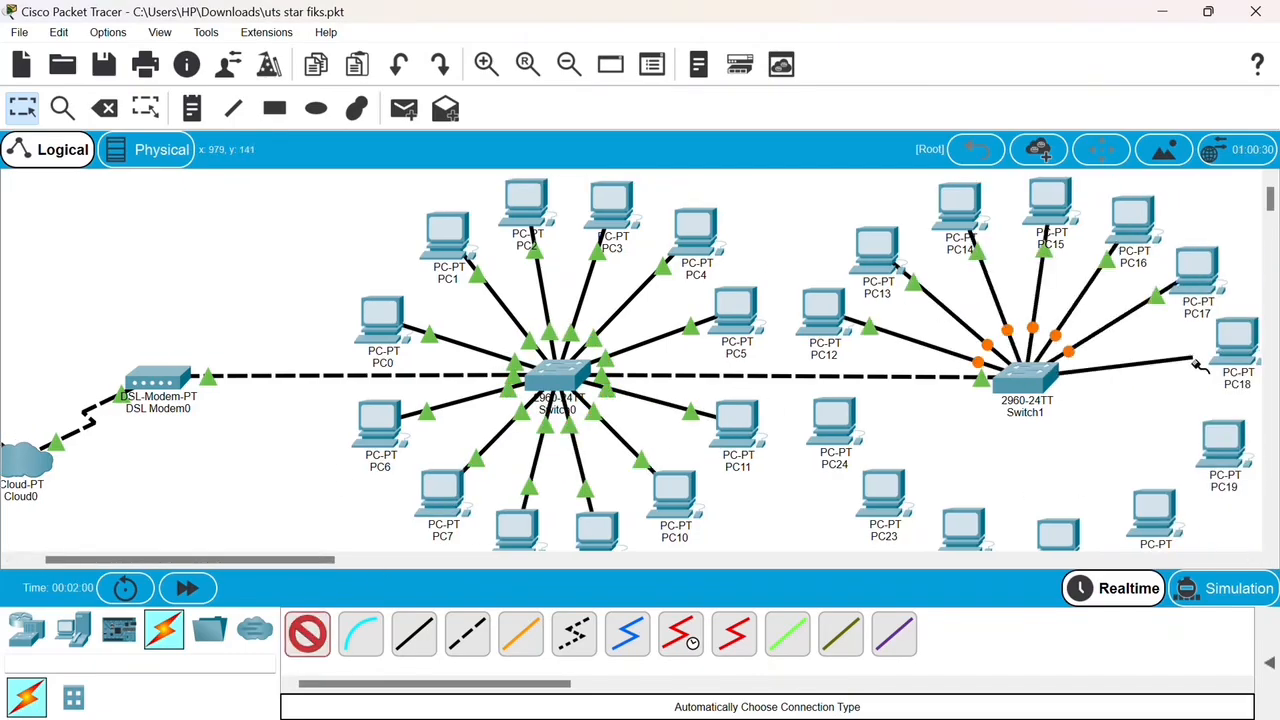
click(1236, 342)
click(970, 522)
click(834, 418)
Nudge PC1, PC2, PC3, PC4 and PC5 so they form a more even arc above Switch0
drag(439, 234, 431, 250)
drag(526, 203, 520, 203)
drag(611, 204, 615, 203)
drag(736, 306, 739, 317)
drag(696, 230, 698, 242)
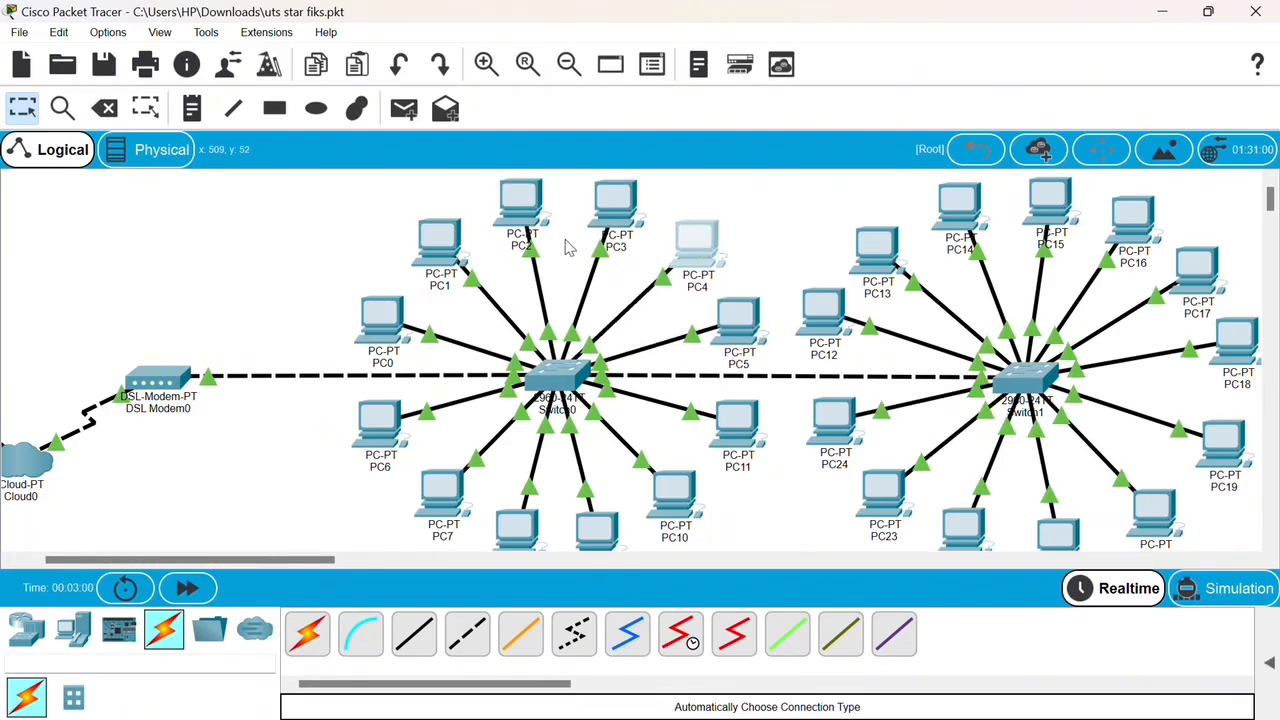
Nudge PC1 slightly outward in the arc of PCs above Switch0
drag(438, 240, 429, 237)
Give Server0 the static IP address 192.168.1.42 with subnet mask 255.255.255.0
drag(261, 560, 234, 560)
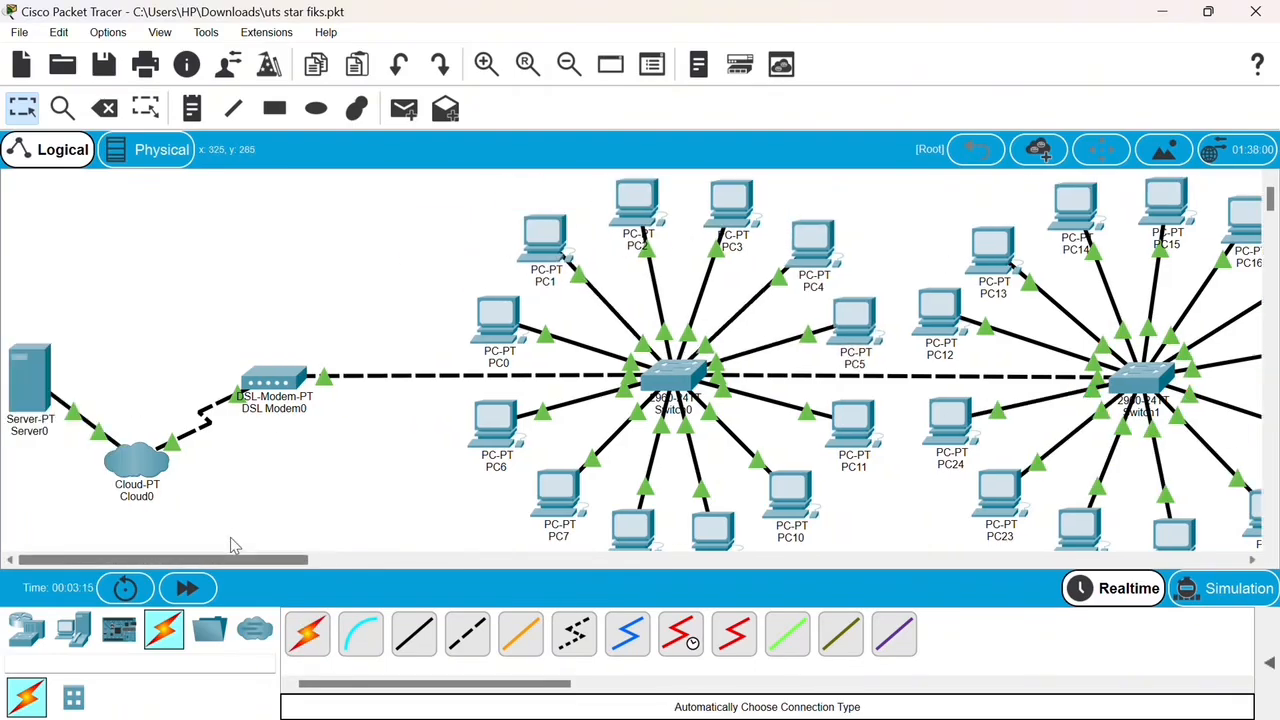
click(34, 374)
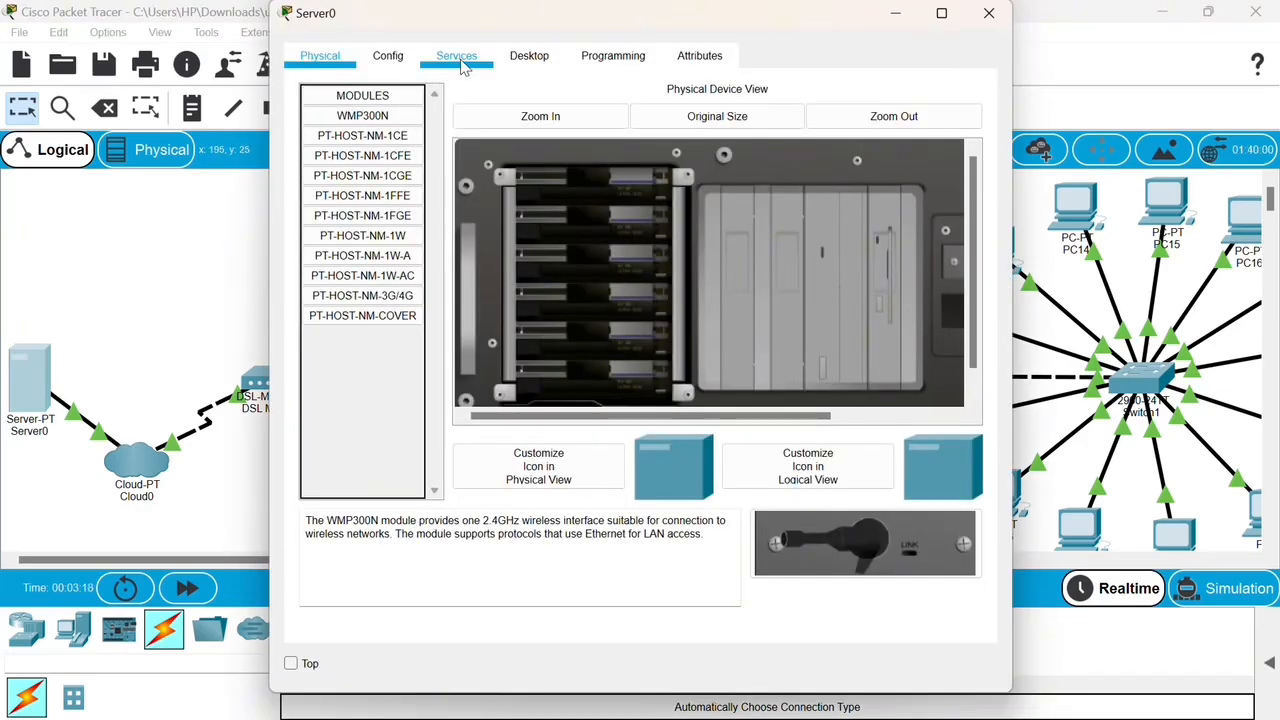
click(507, 62)
click(410, 145)
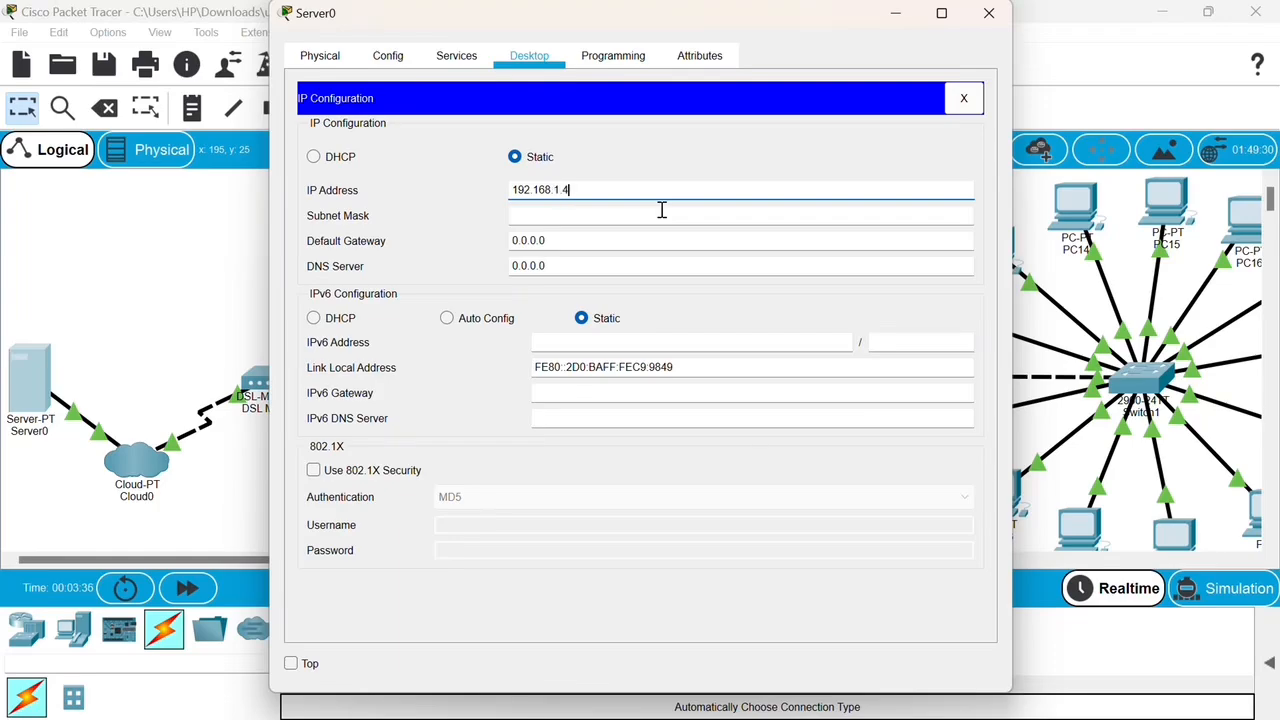
text(2)
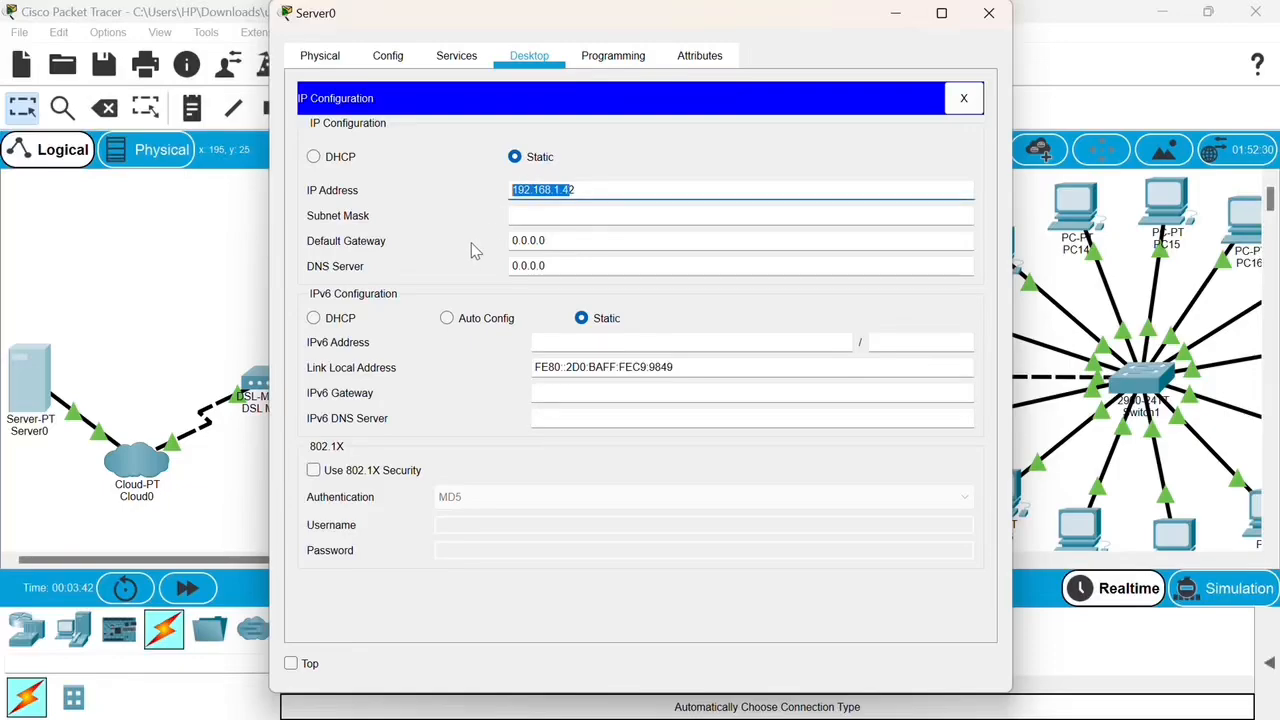
click(549, 218)
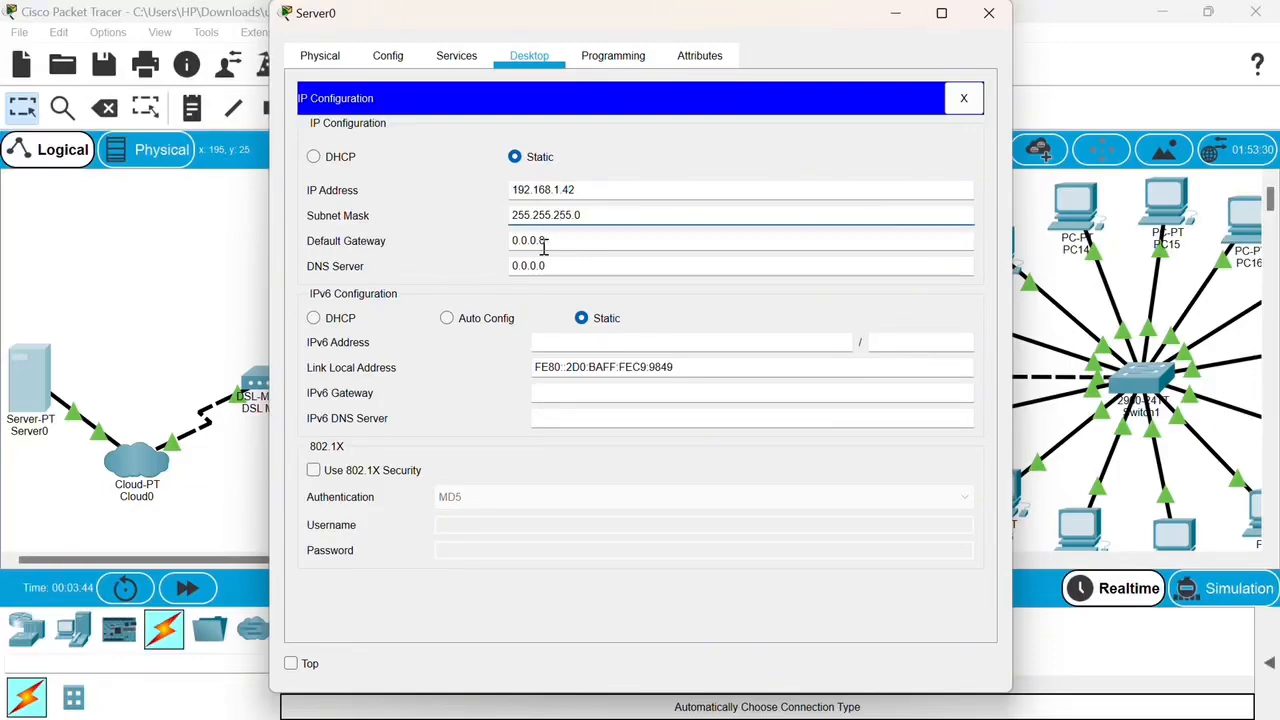
Set Server0's default gateway to 192.168.1.1 and its DNS server to 8.8.8.8, and close its settings
drag(545, 247, 502, 250)
text(192.168.1.4)
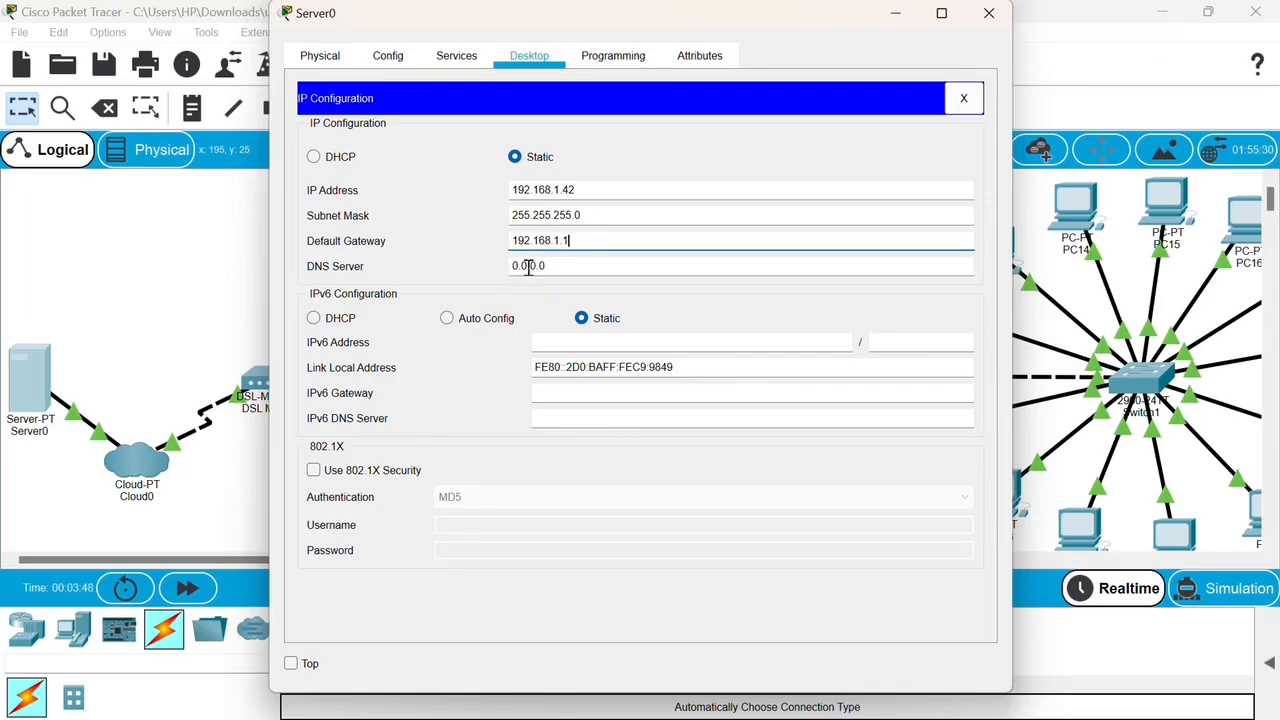
drag(545, 266, 506, 270)
text(8)
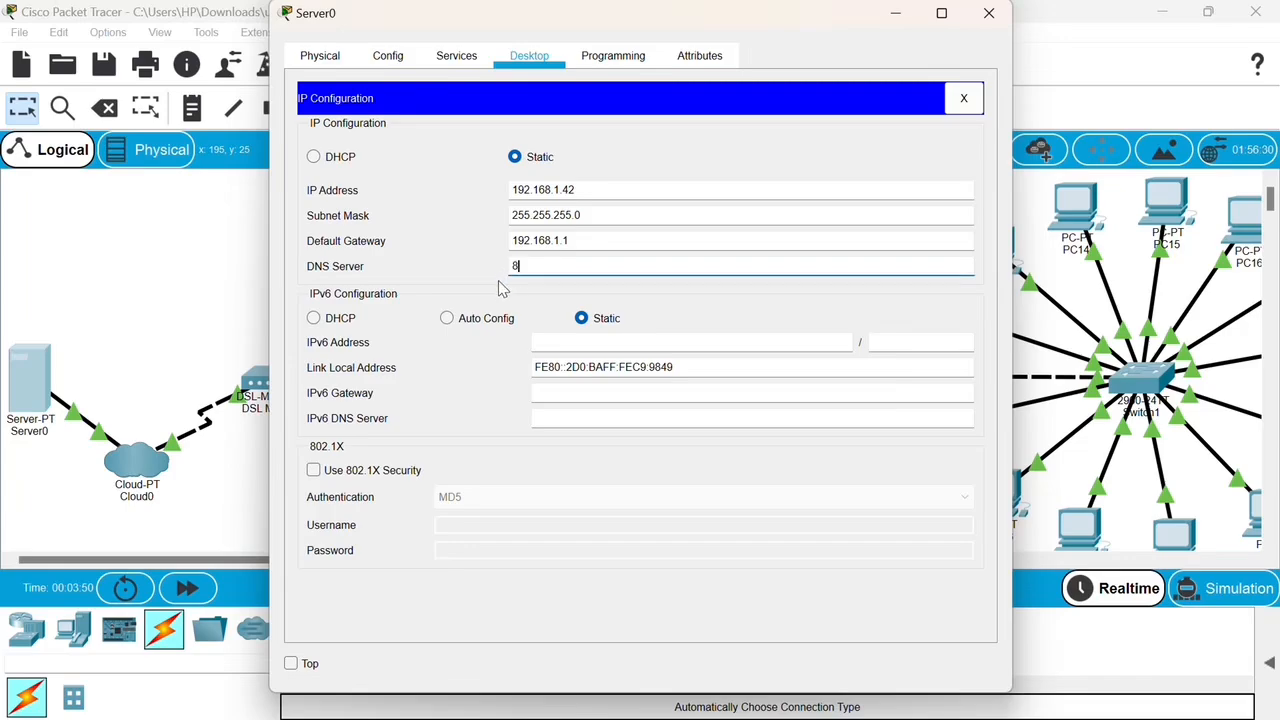
text(.8.8.8)
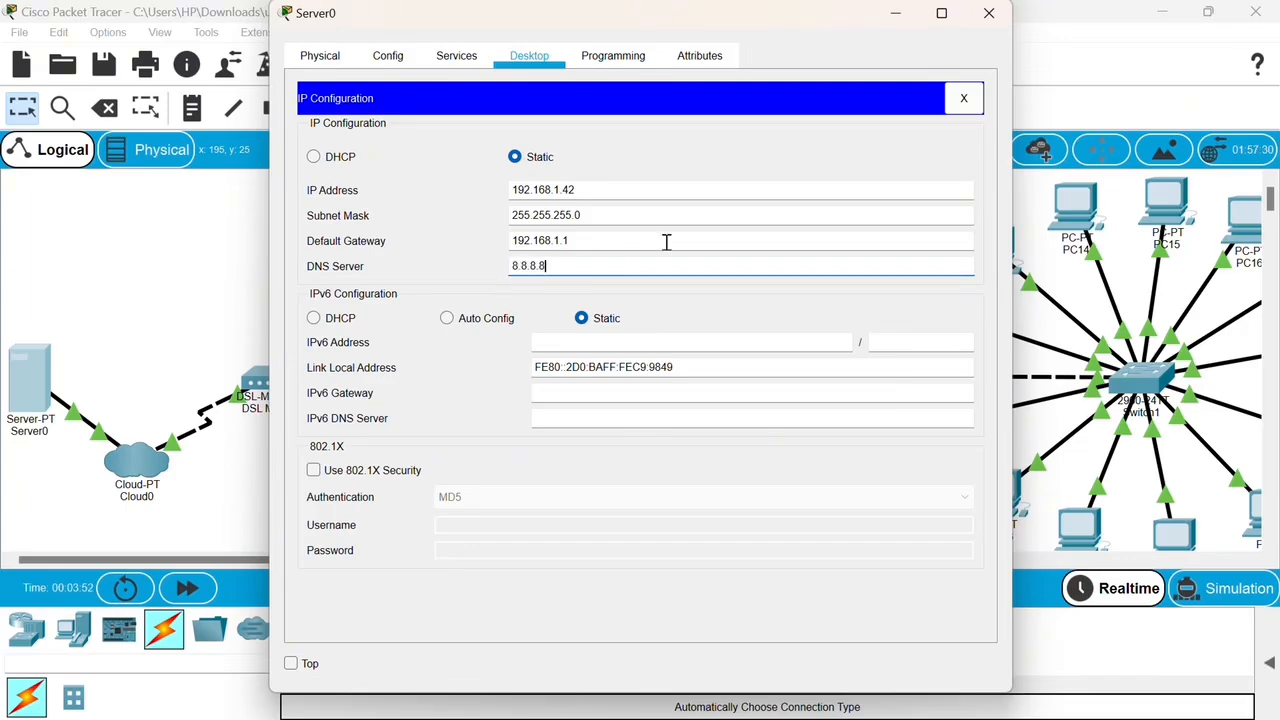
click(989, 14)
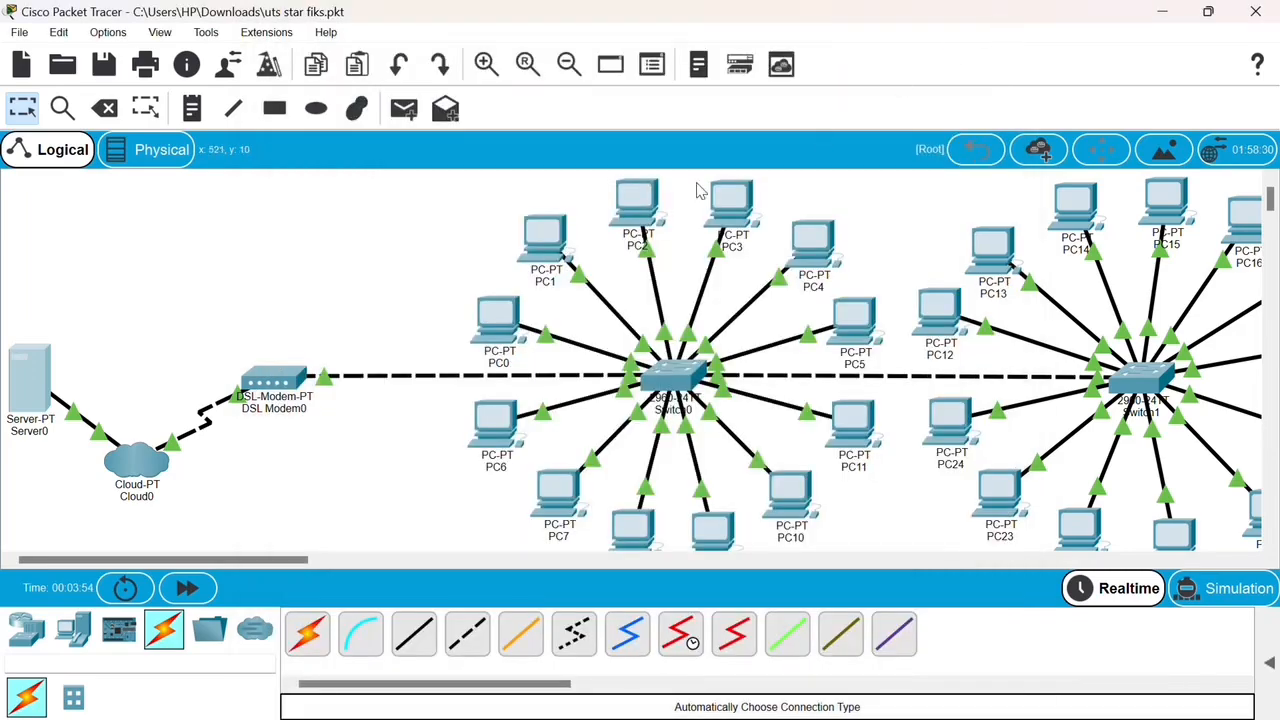
Add a DSL connection in Cloud0 from port Modem4 to port Ethernet6, and close its settings
click(138, 465)
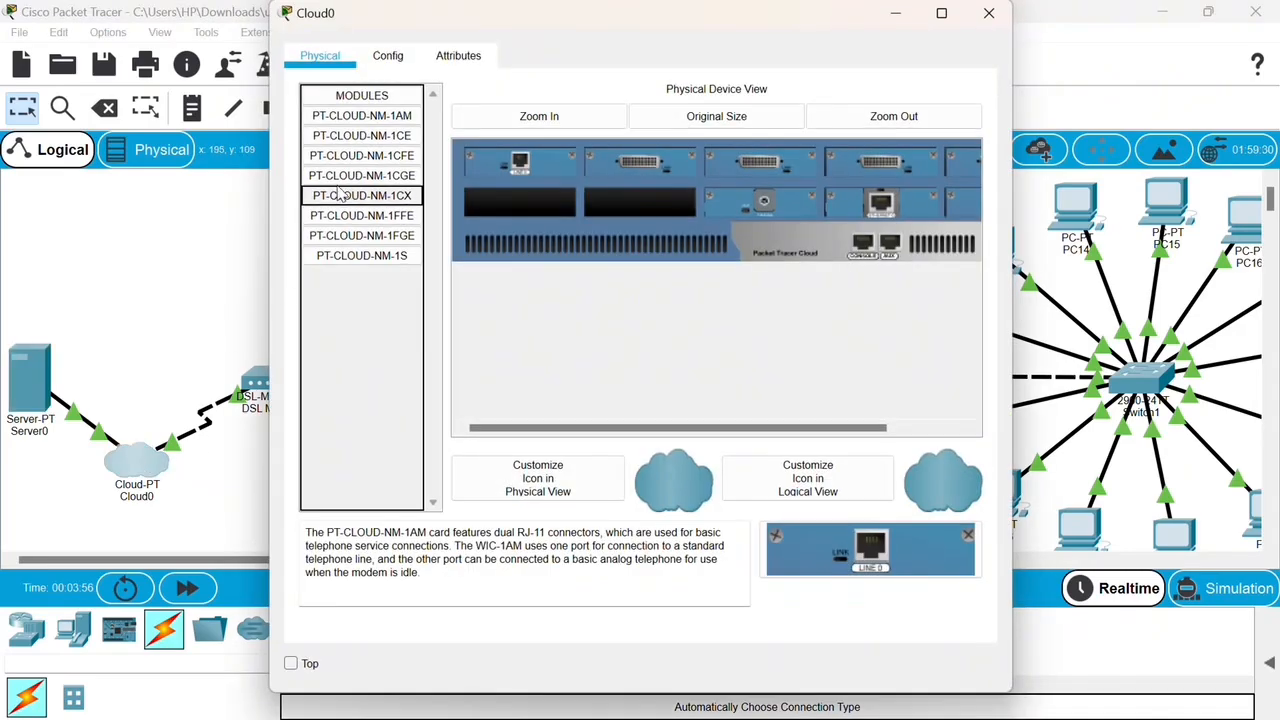
click(400, 58)
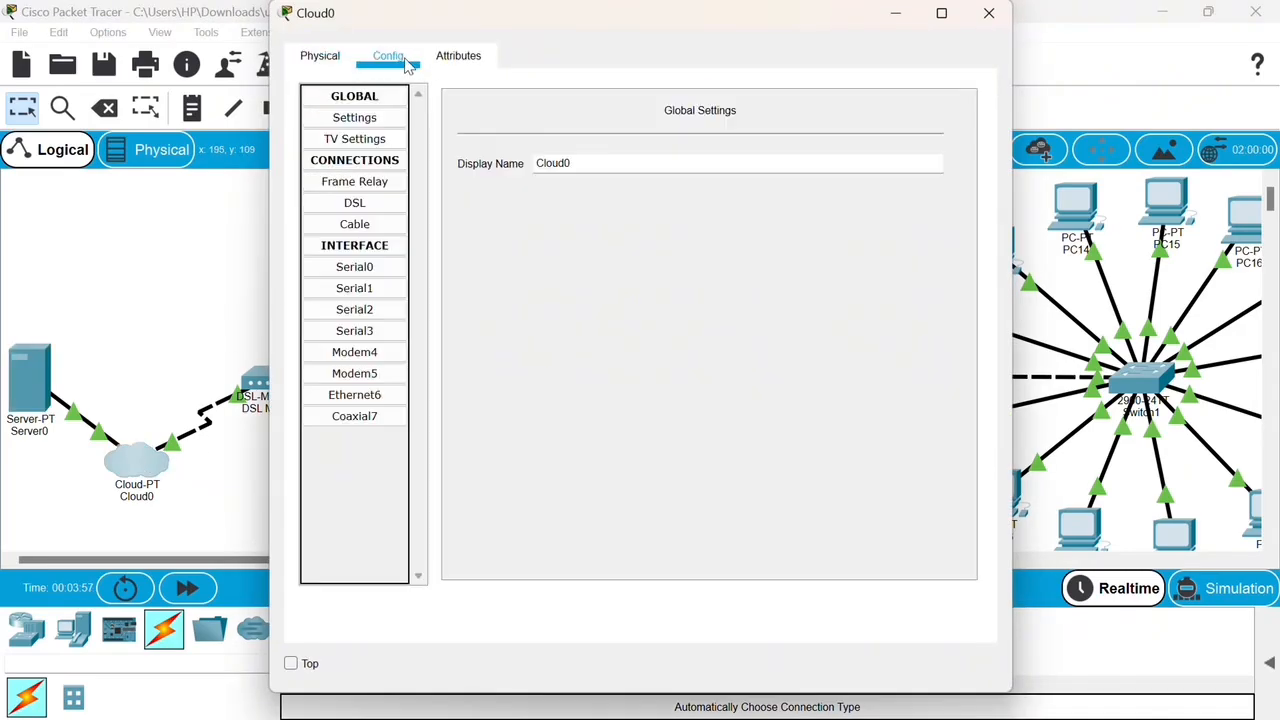
click(348, 208)
click(592, 556)
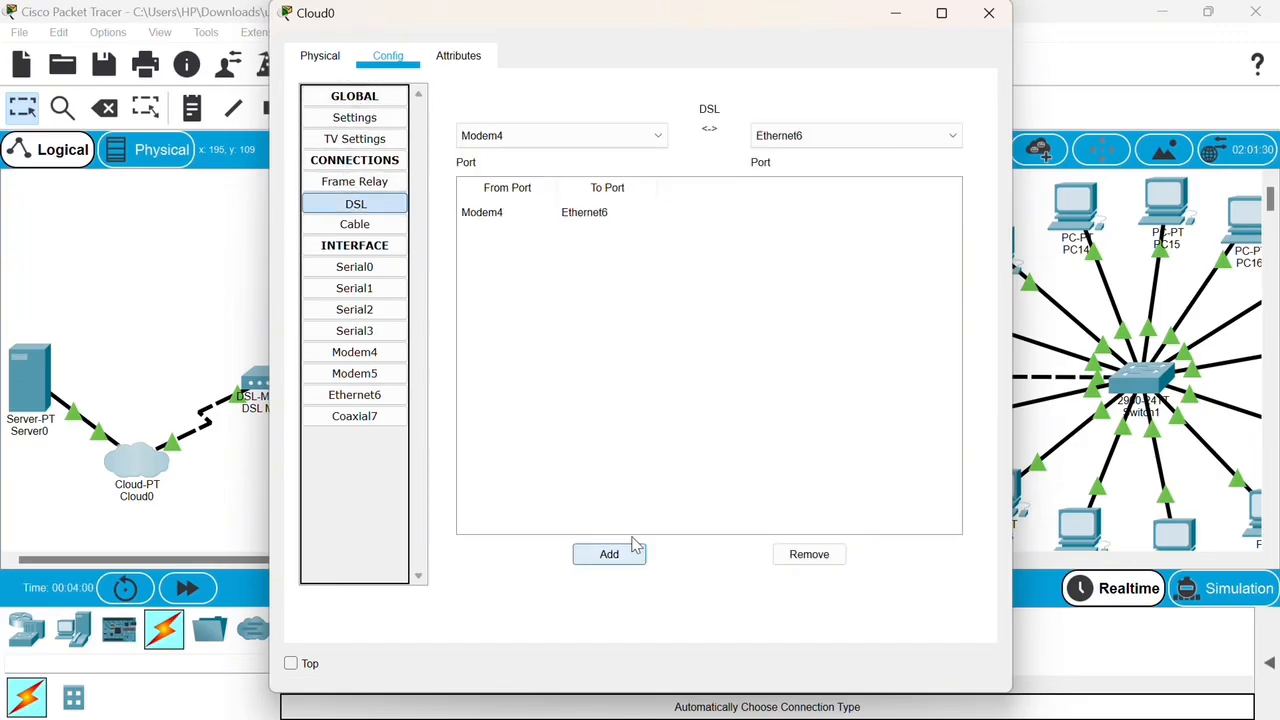
click(990, 16)
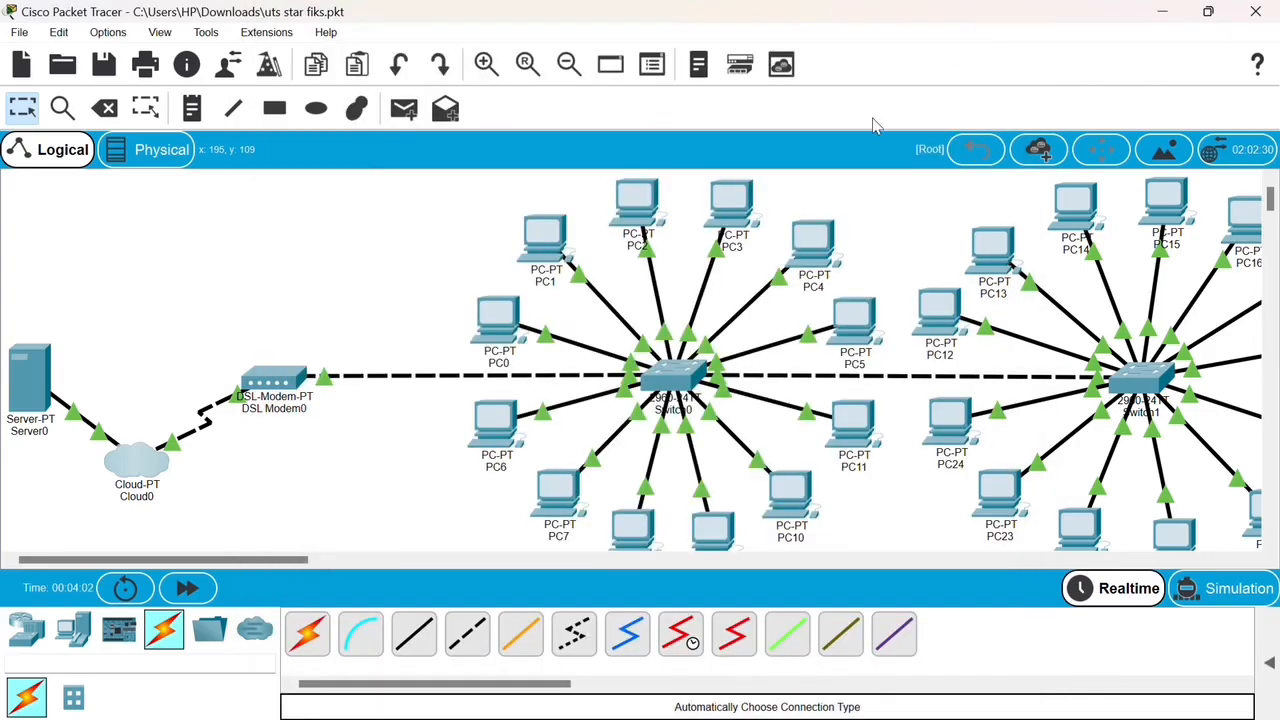
Give PC0 the static IP address 192.168.1.43 with subnet mask 255.255.255.0
click(505, 340)
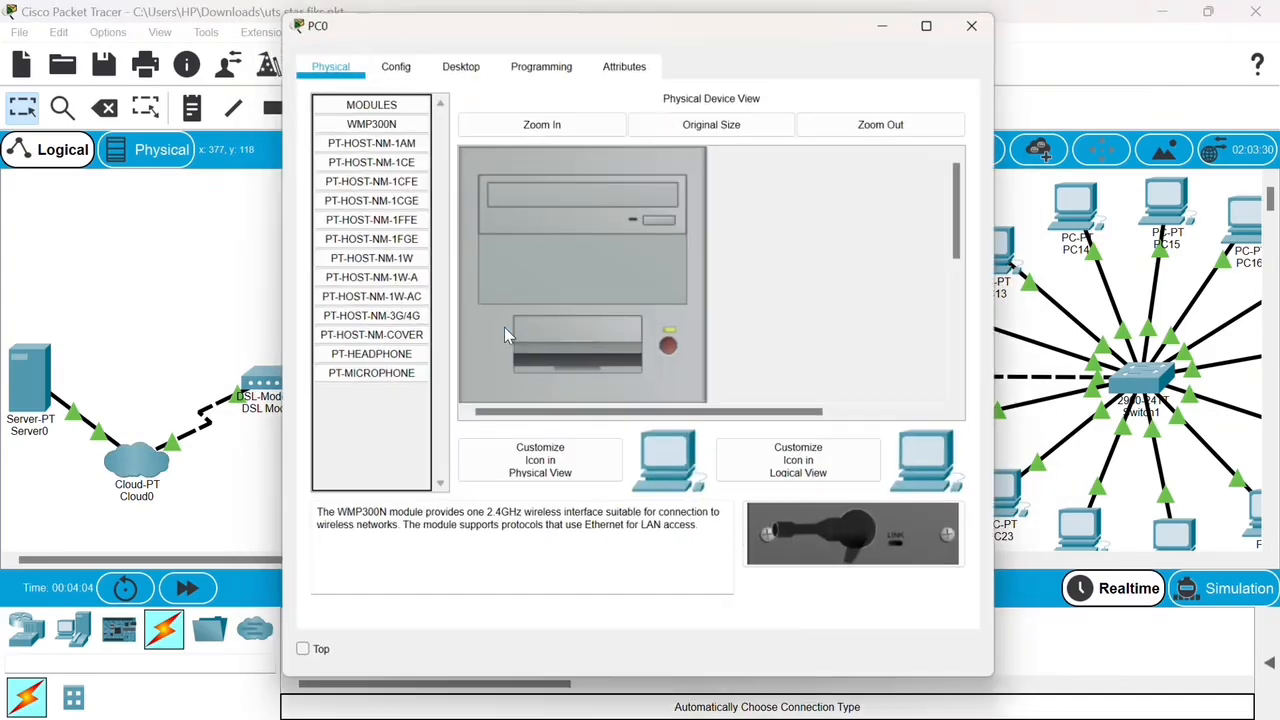
click(458, 57)
click(373, 172)
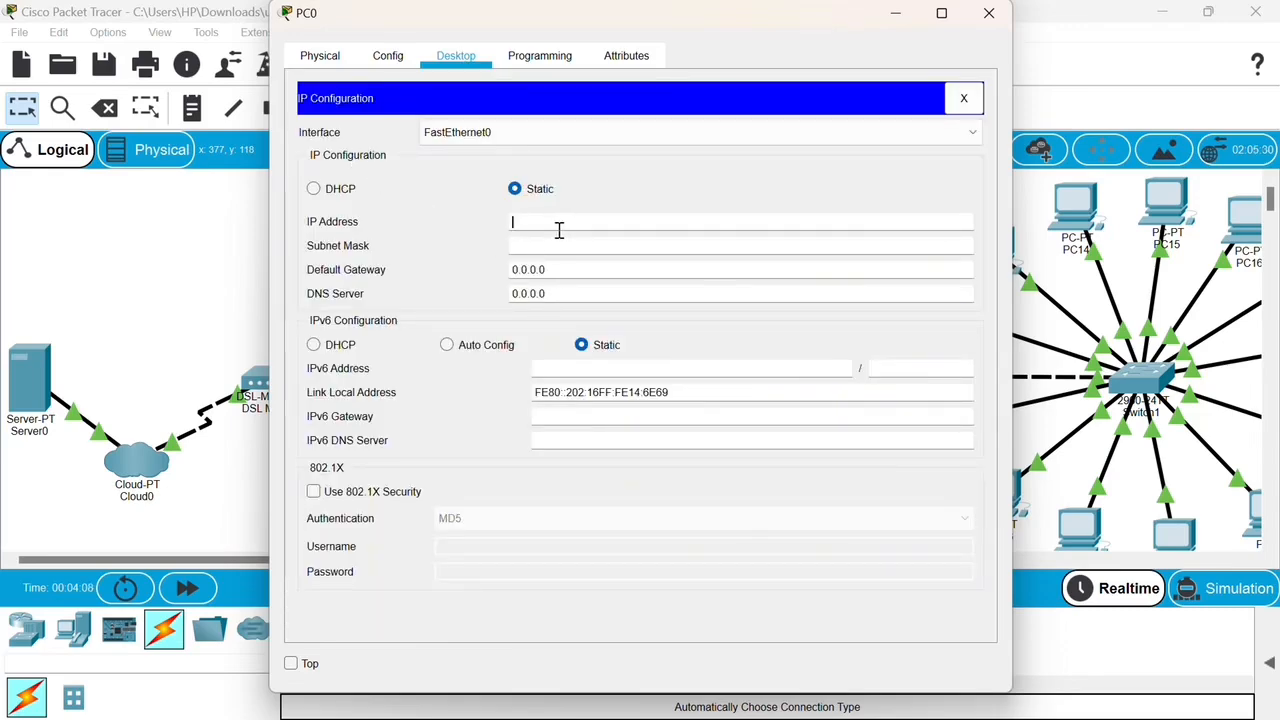
text(192.168.1.43)
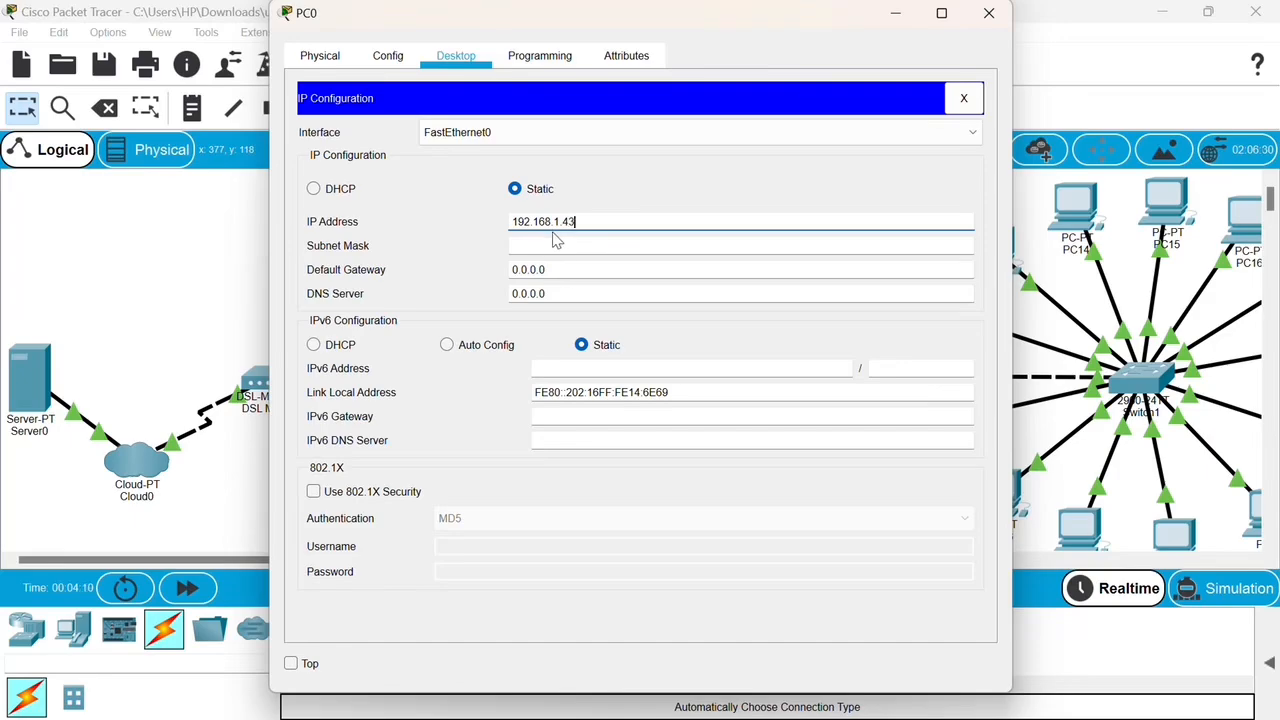
click(545, 245)
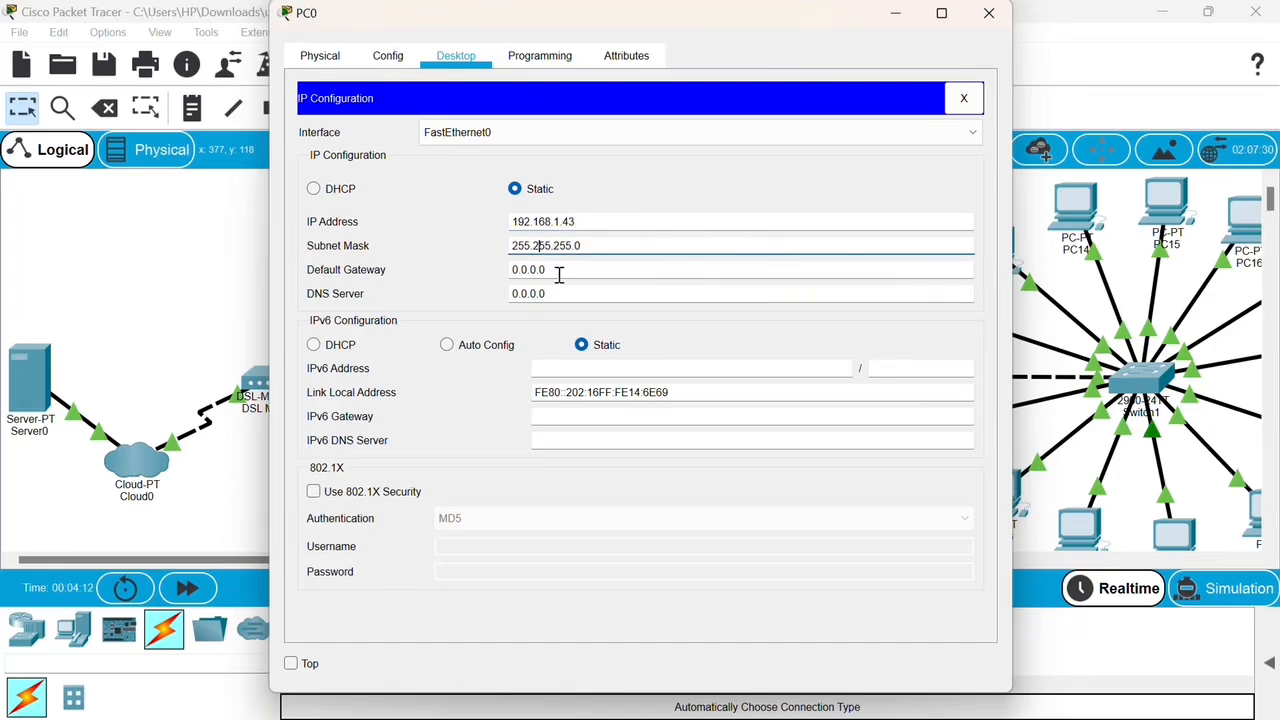
Set PC0's default gateway to 192.168.1.1 and its DNS server to 8.8.8.8, and close its settings
drag(547, 270, 507, 278)
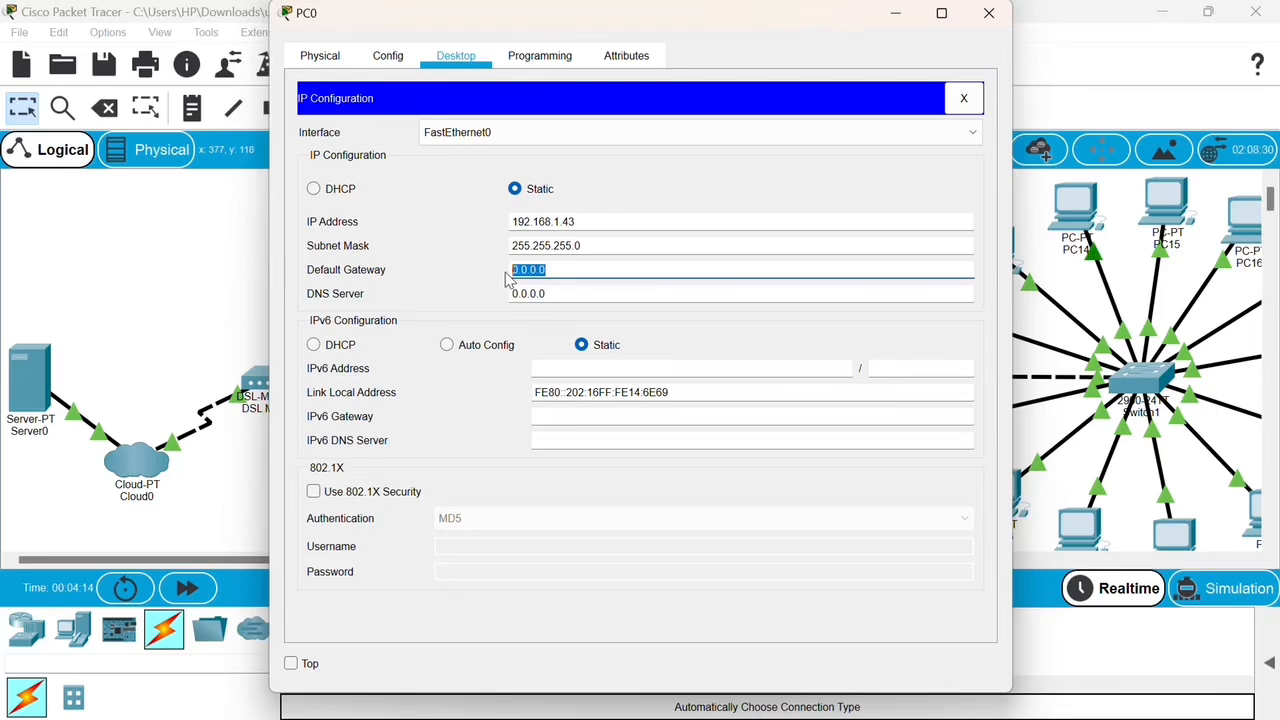
text(192.168.1.1)
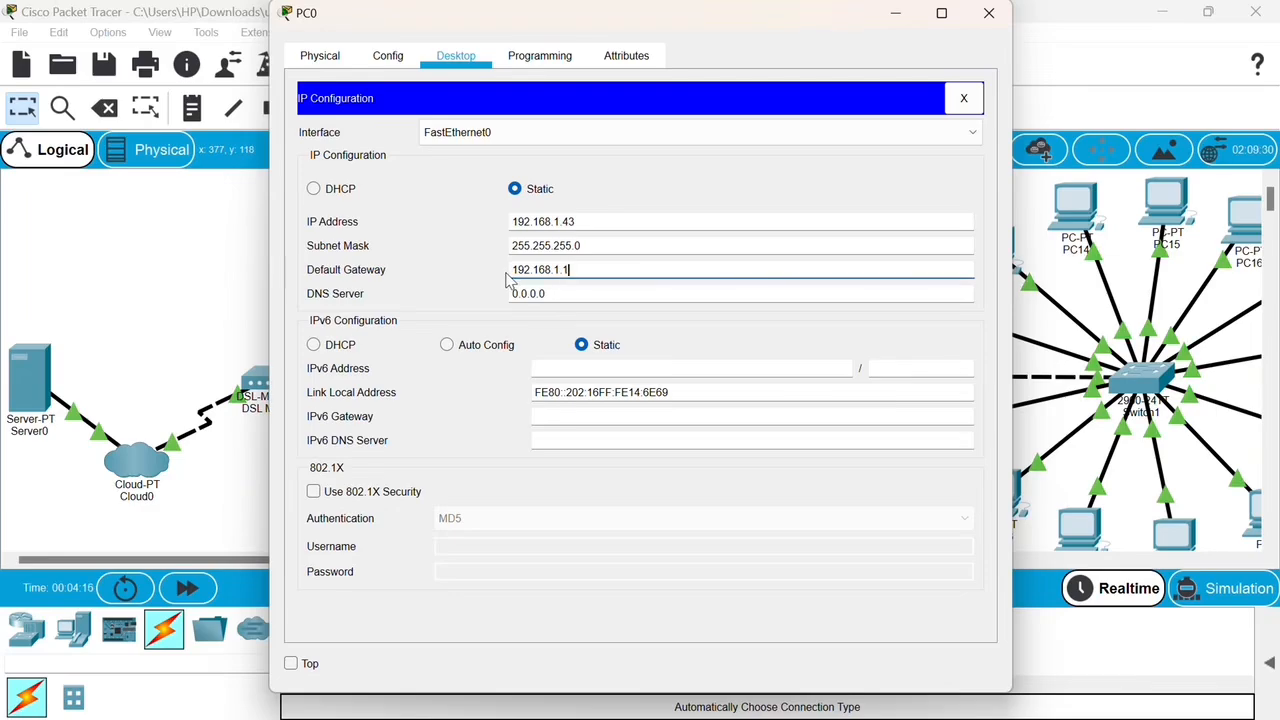
click(546, 293)
text(8)
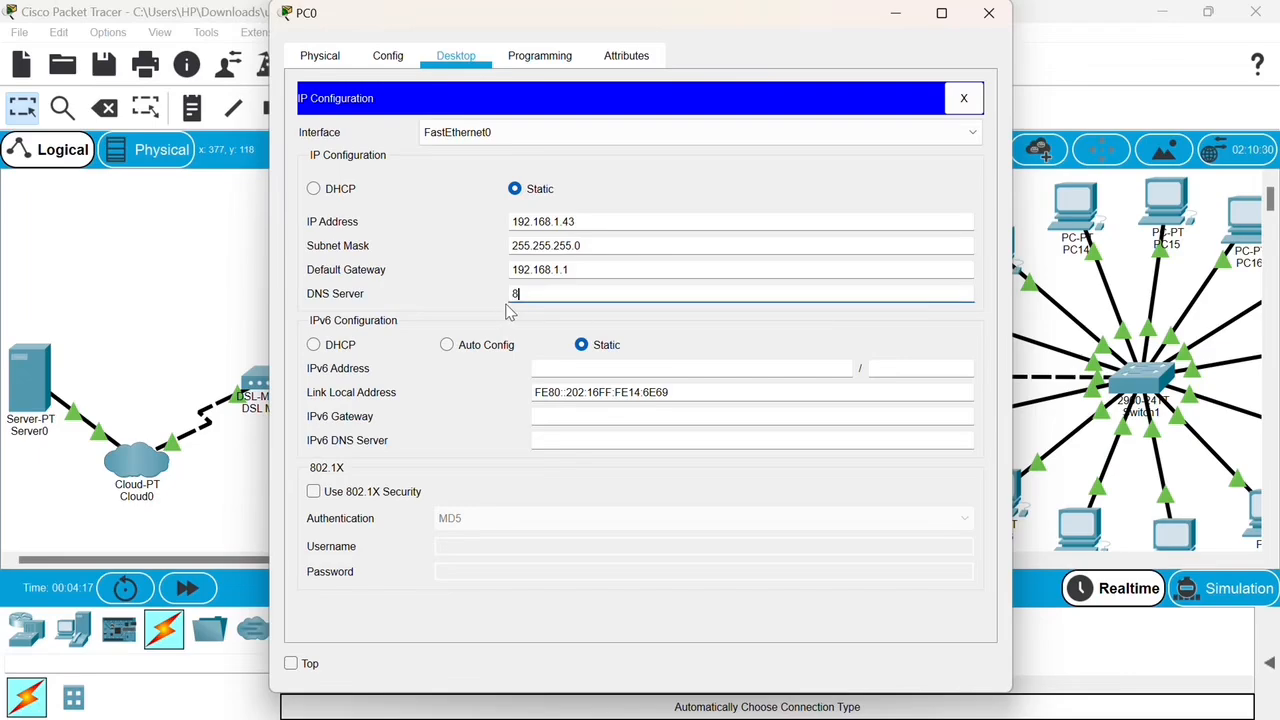
text(.8.8.8)
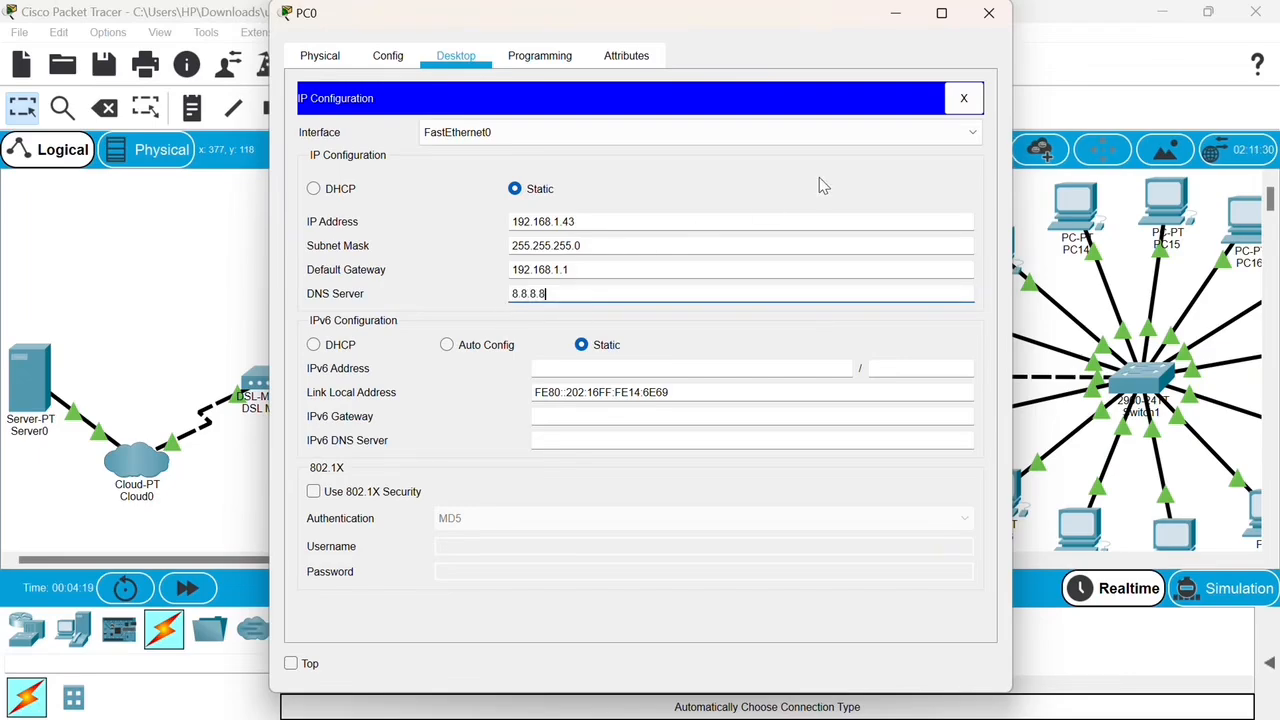
click(988, 13)
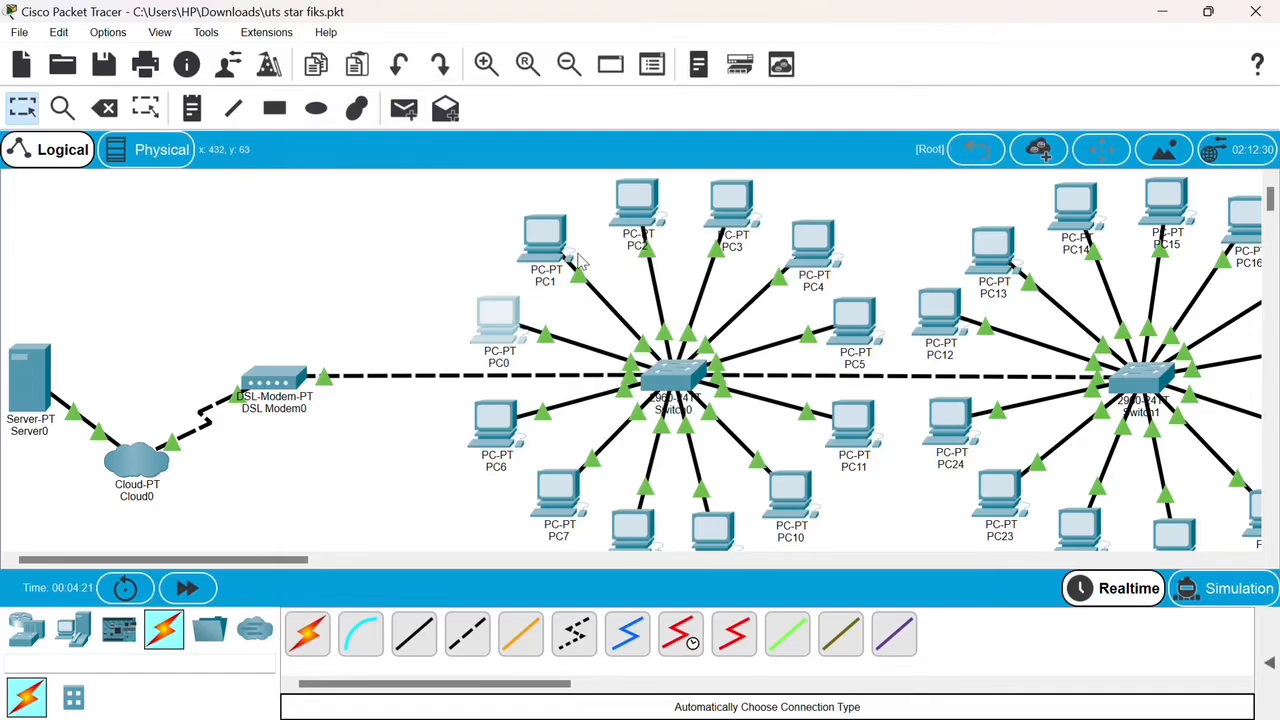
Give PC1 the static IP address 192.168.1.44 with subnet mask 255.255.255.0
click(549, 246)
click(432, 58)
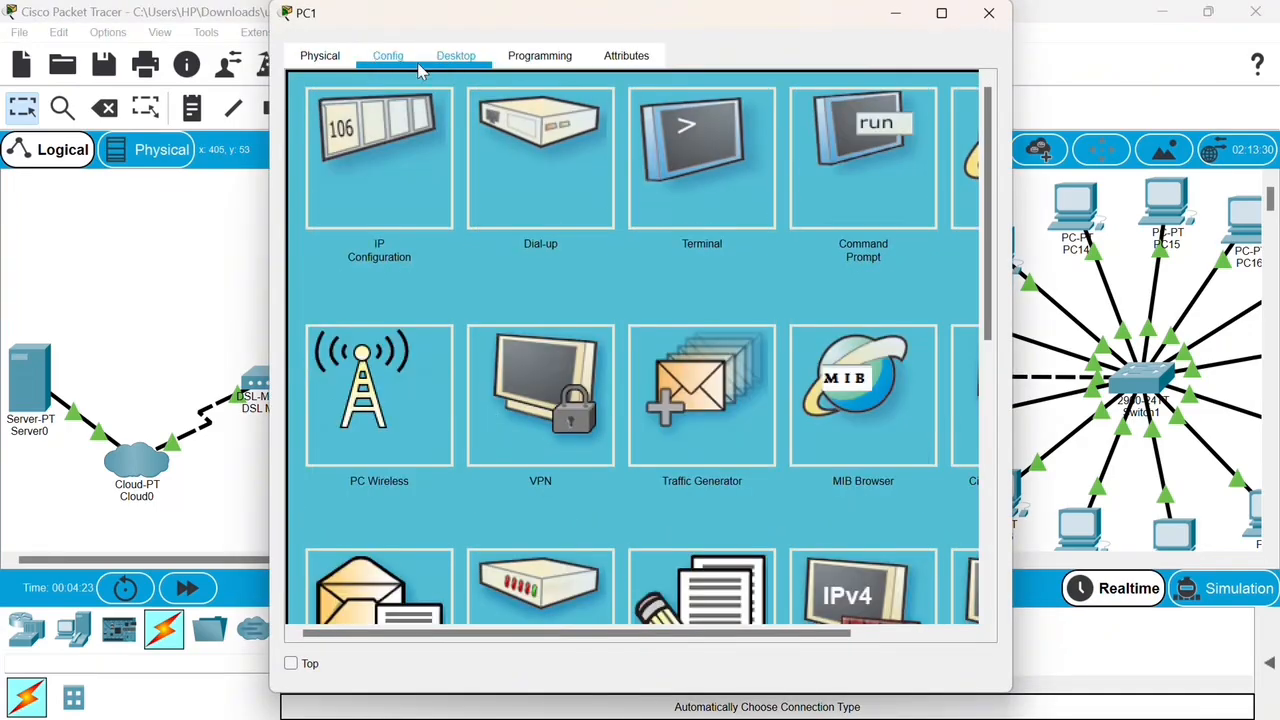
click(360, 138)
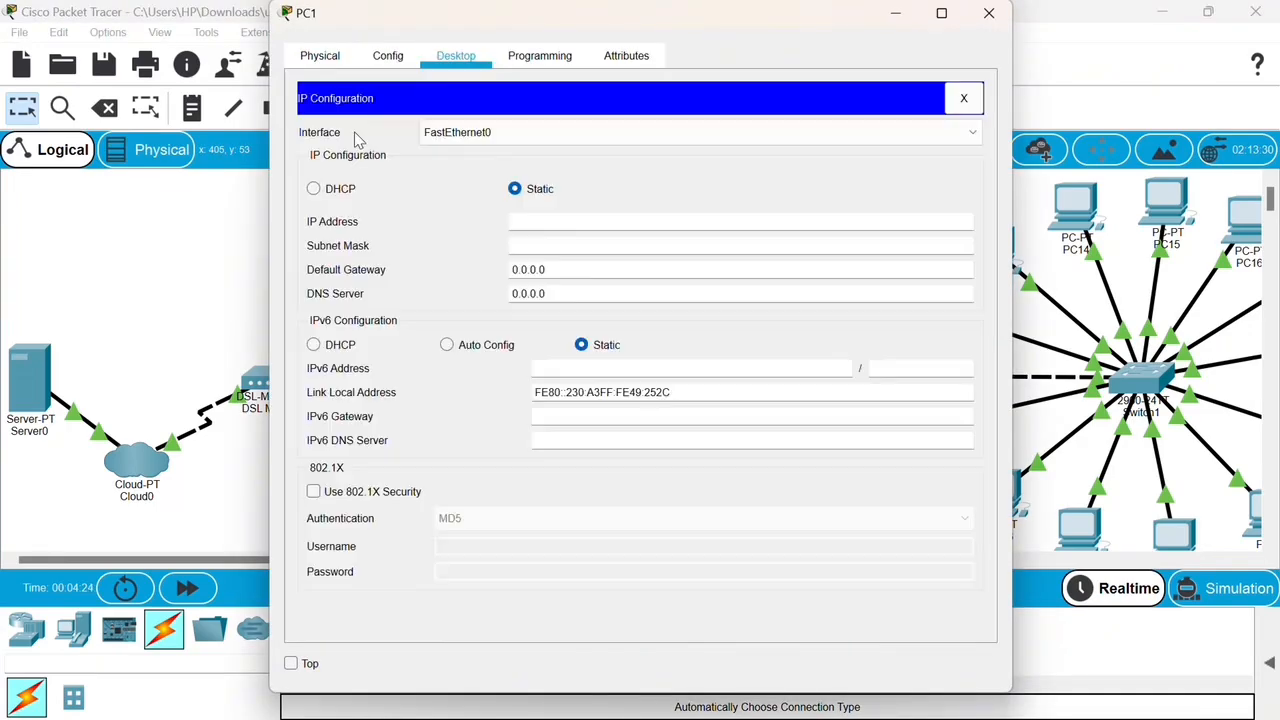
click(535, 222)
text(192.168.1.44)
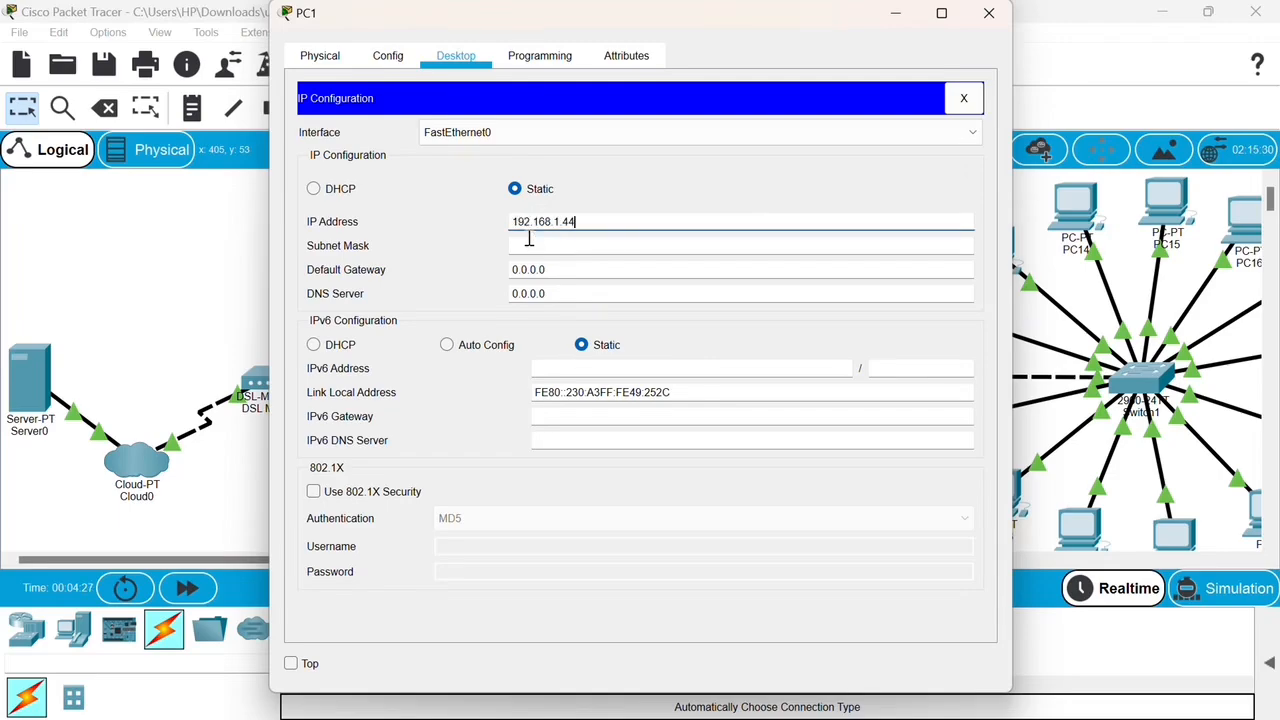
click(562, 246)
Set PC1's default gateway to 192.168.1.1 and its DNS server to 8.8.8.8
drag(548, 270, 516, 273)
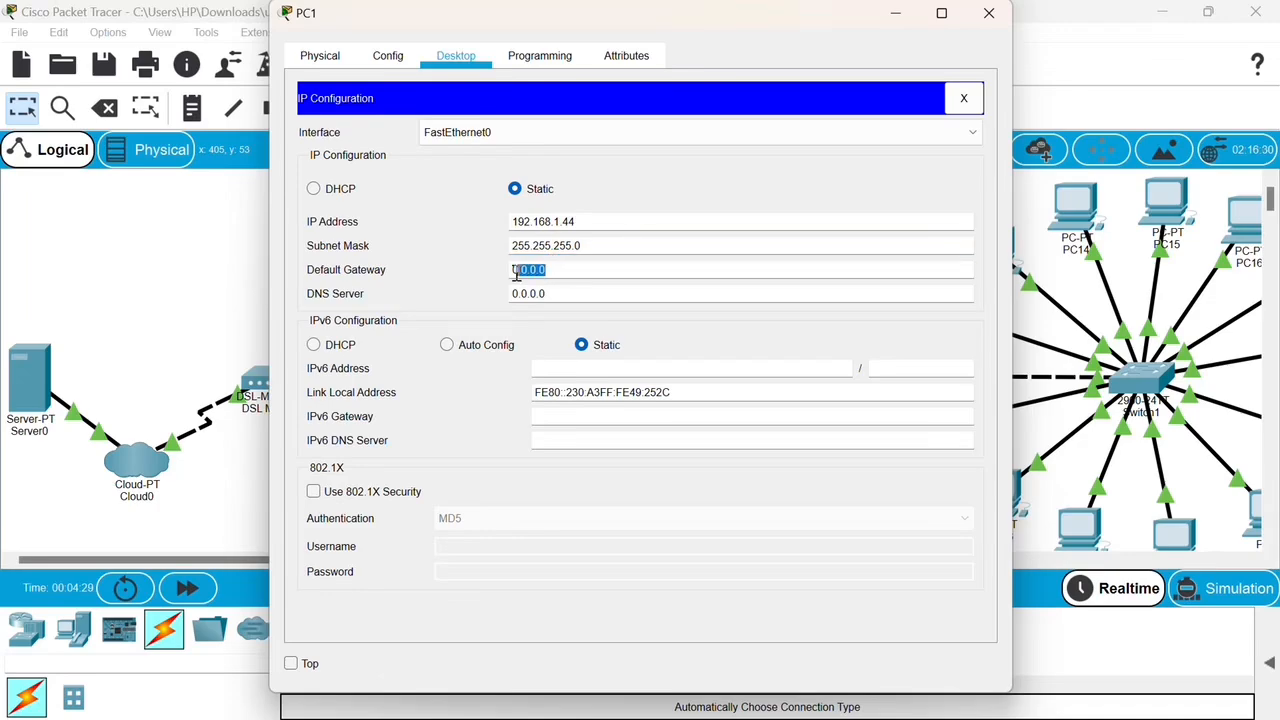
text(192.168.1.1)
drag(544, 297, 514, 294)
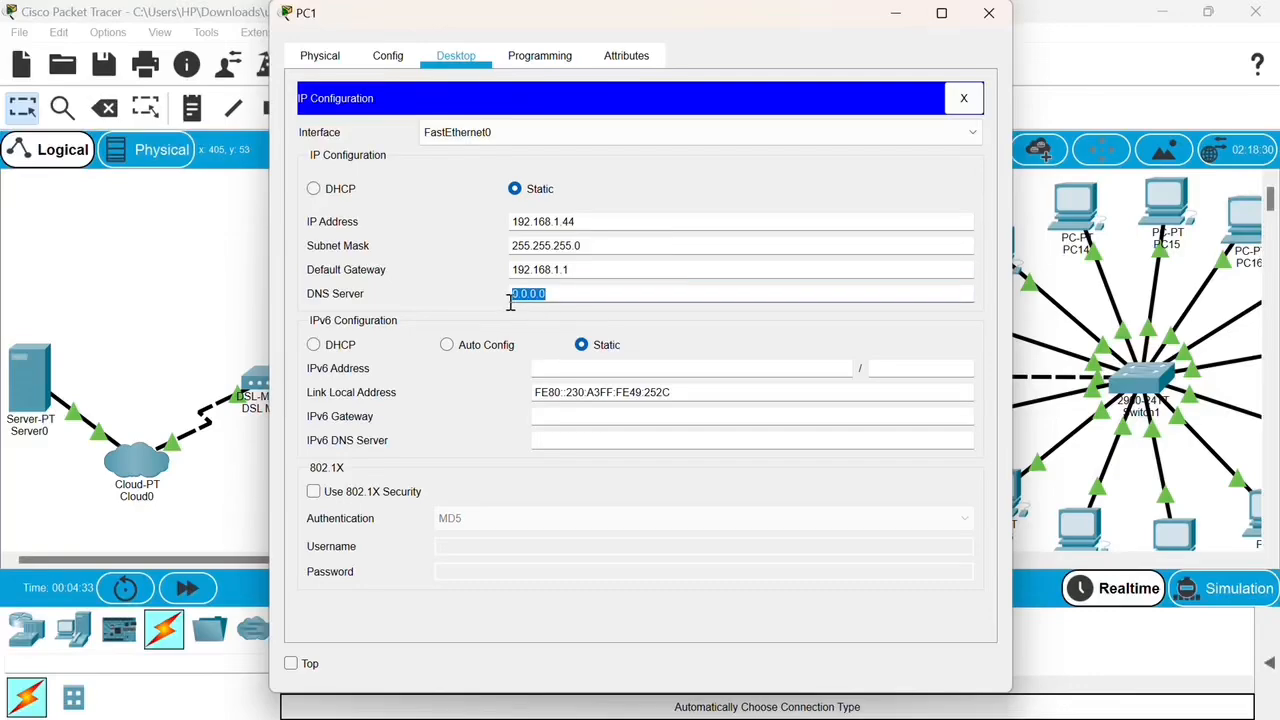
text(8.8.8.8)
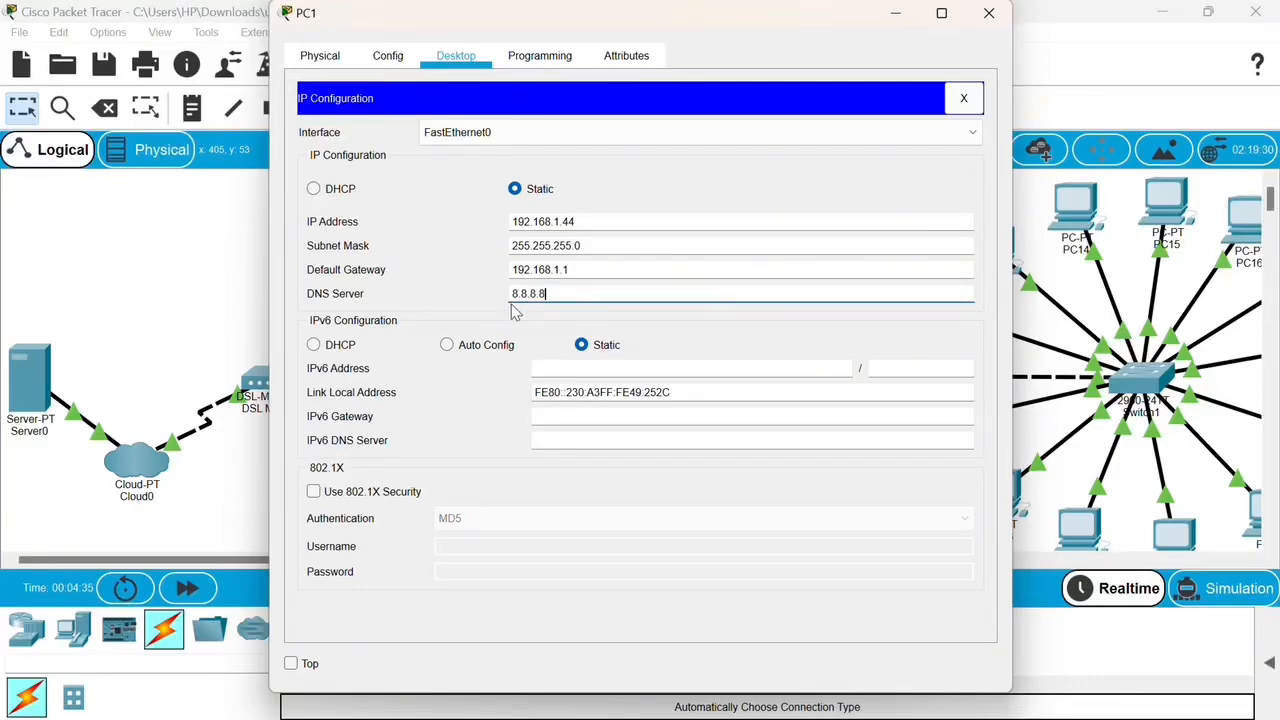
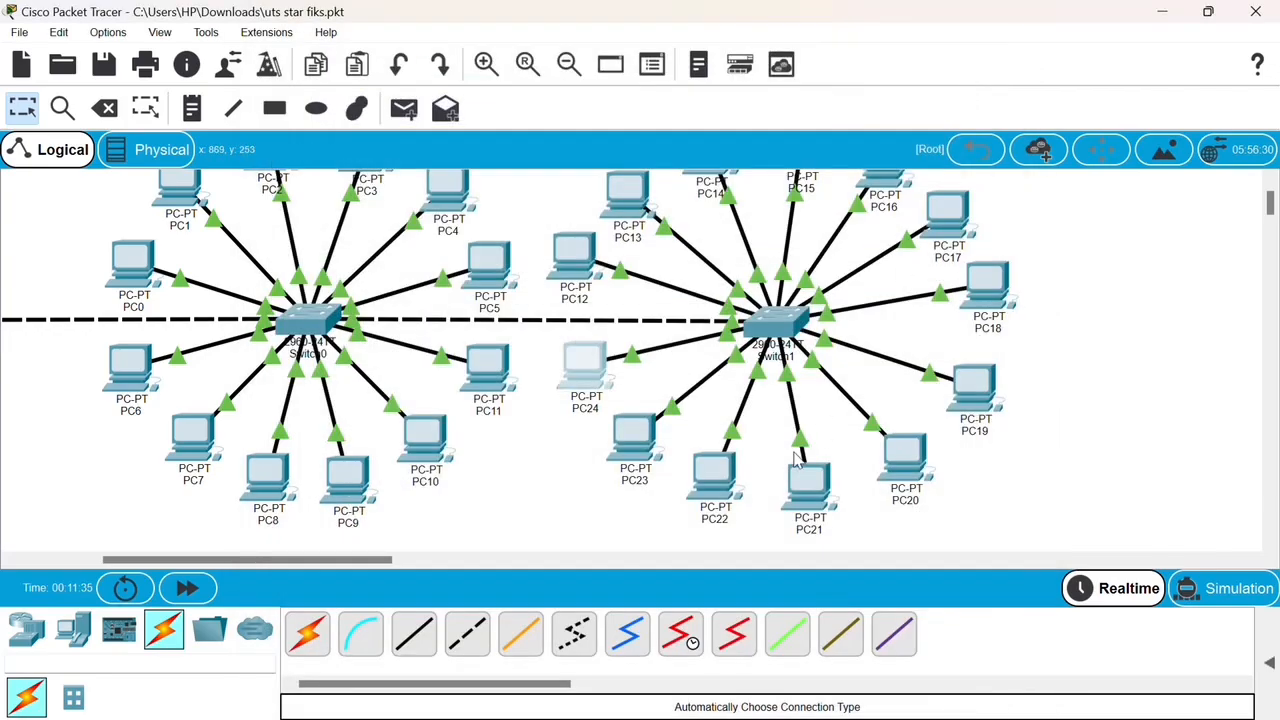
Send a simple PDU from PC1 to PC2 to test their connection
drag(382, 561, 345, 559)
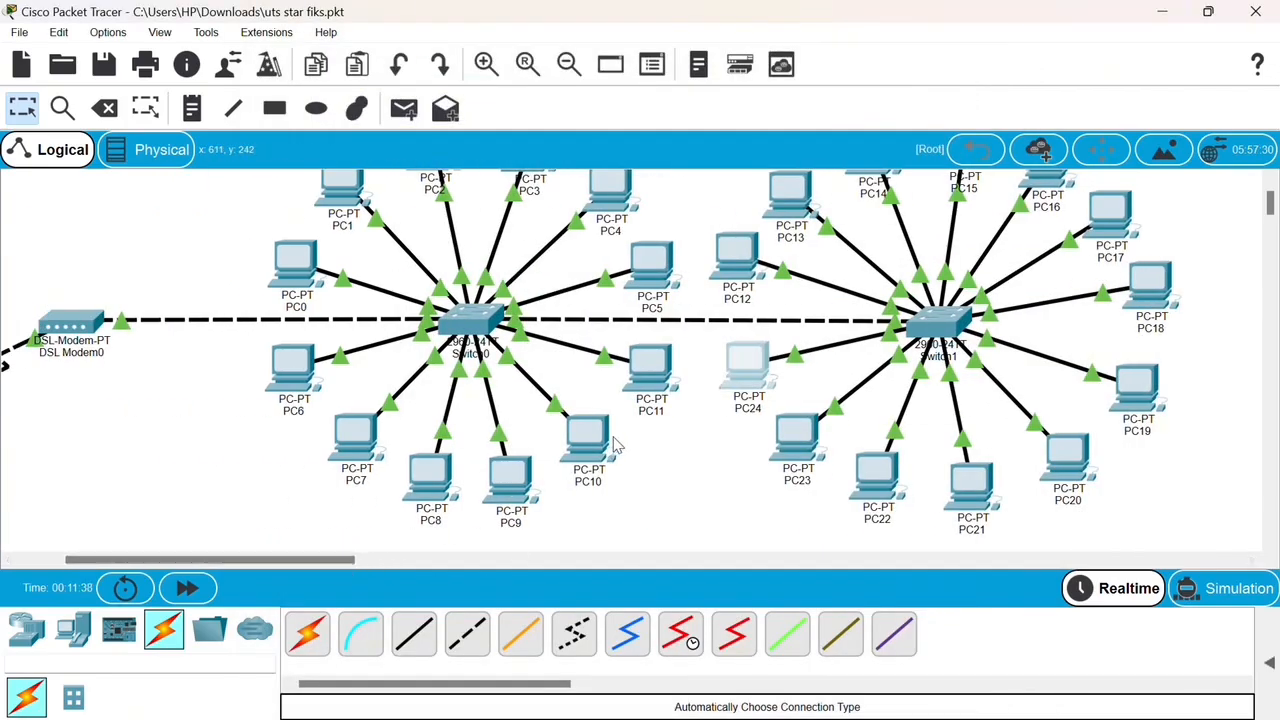
scroll(614, 433, up, 1)
click(406, 108)
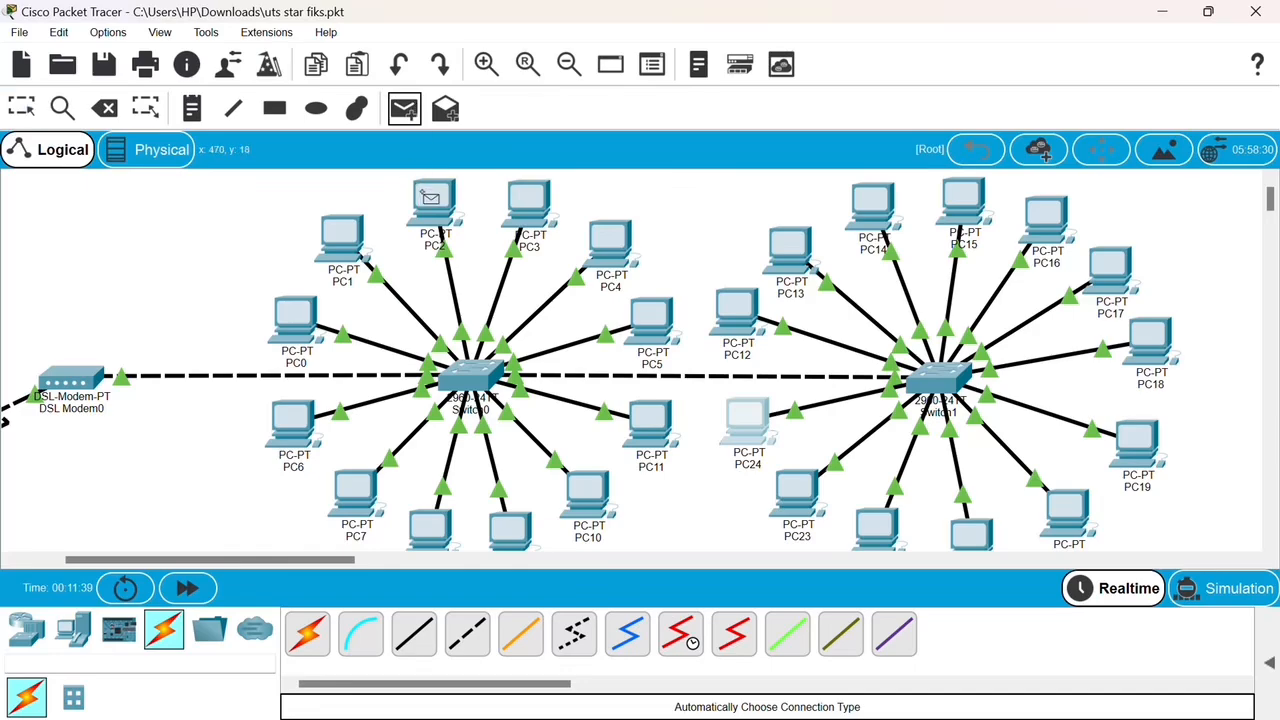
click(352, 245)
click(440, 212)
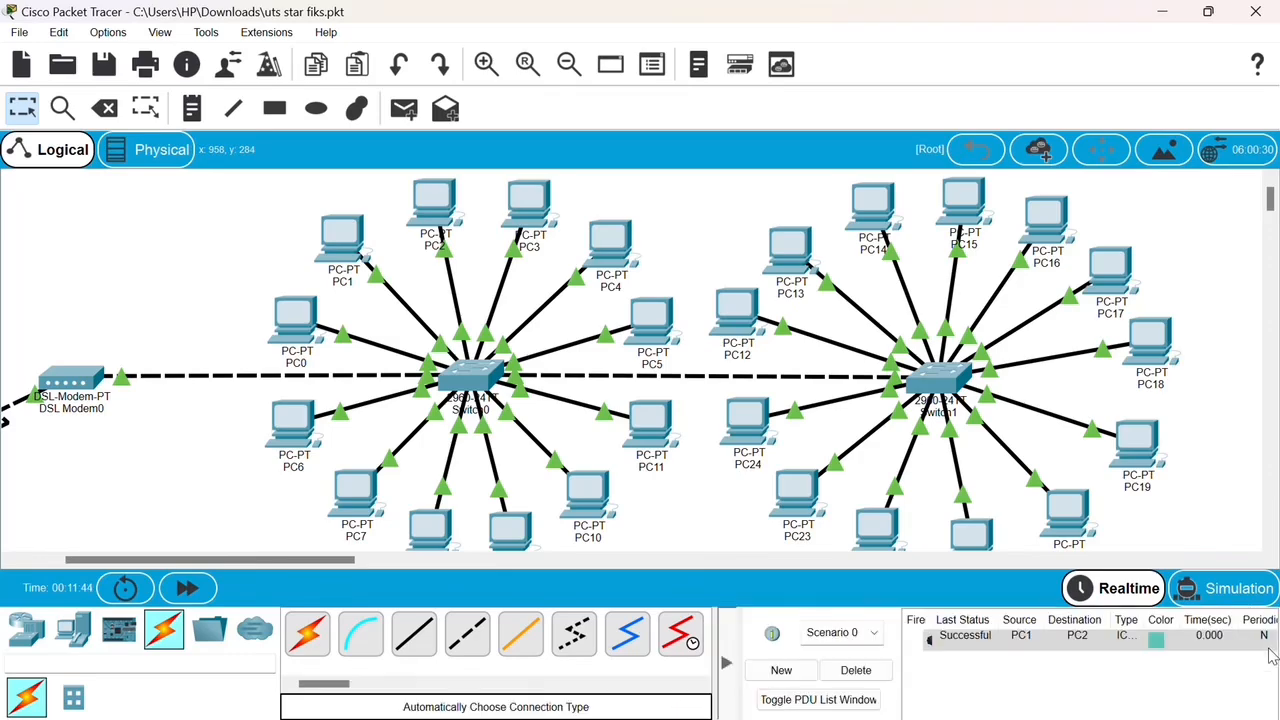
Send a simple PDU from PC3 to PC4 to test their connection
click(404, 108)
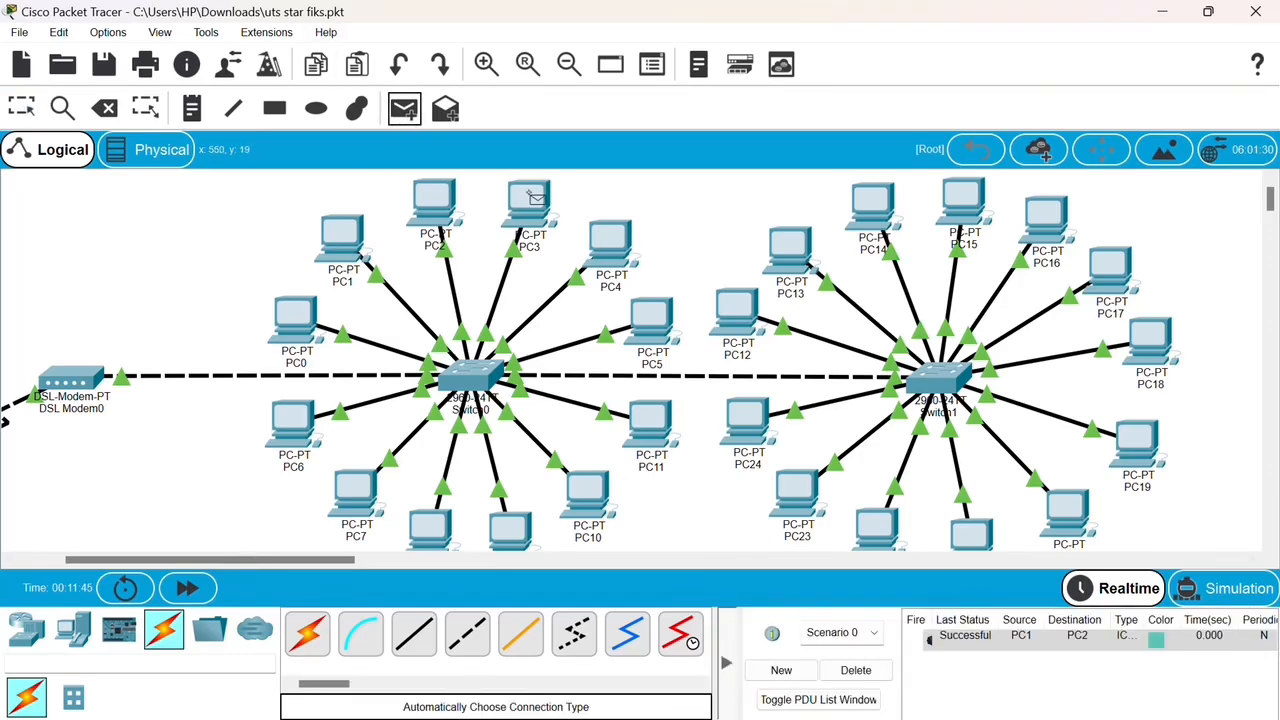
click(545, 212)
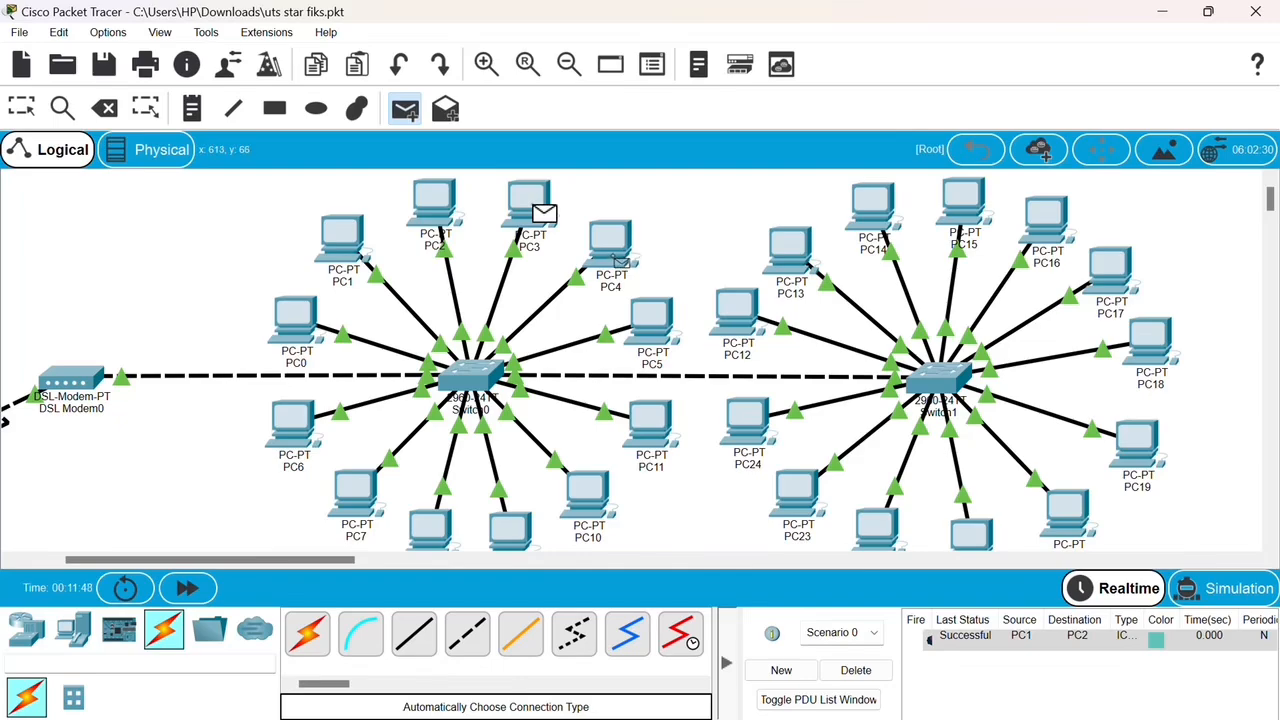
click(618, 258)
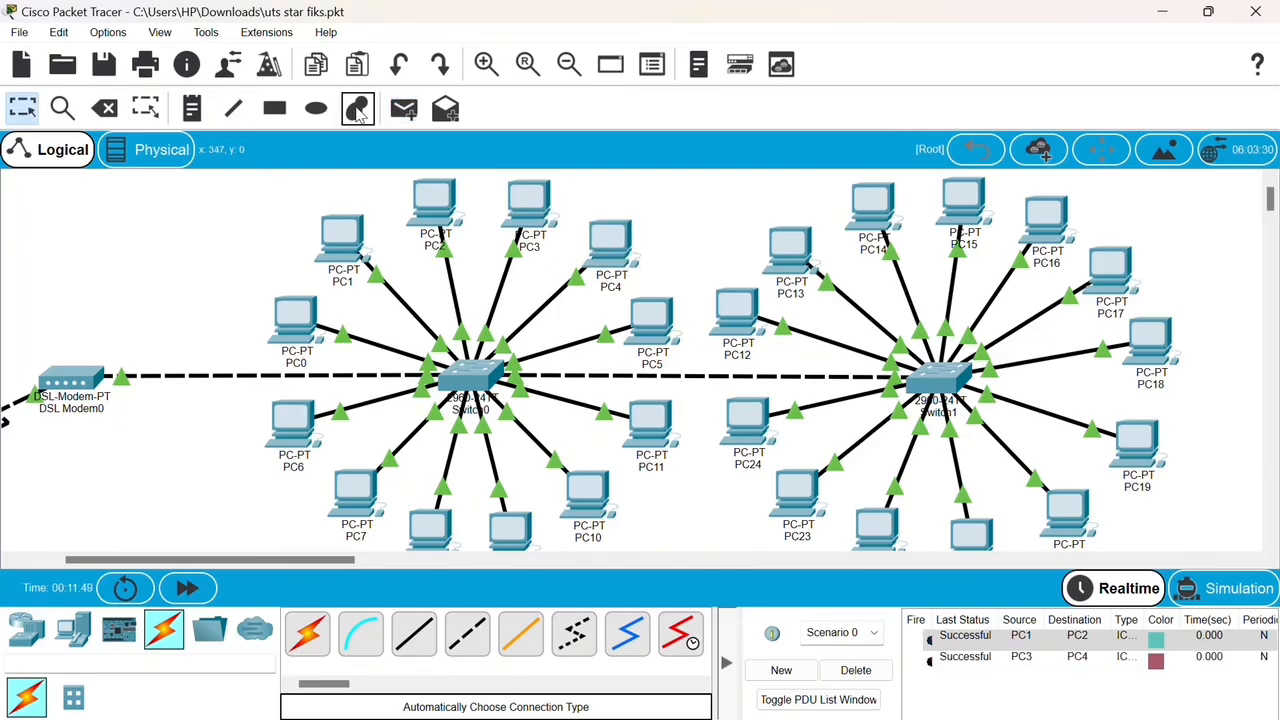
Send simple PDUs from PC0 to PC5 and from PC6 to PC11 to test their connections
click(404, 108)
click(298, 312)
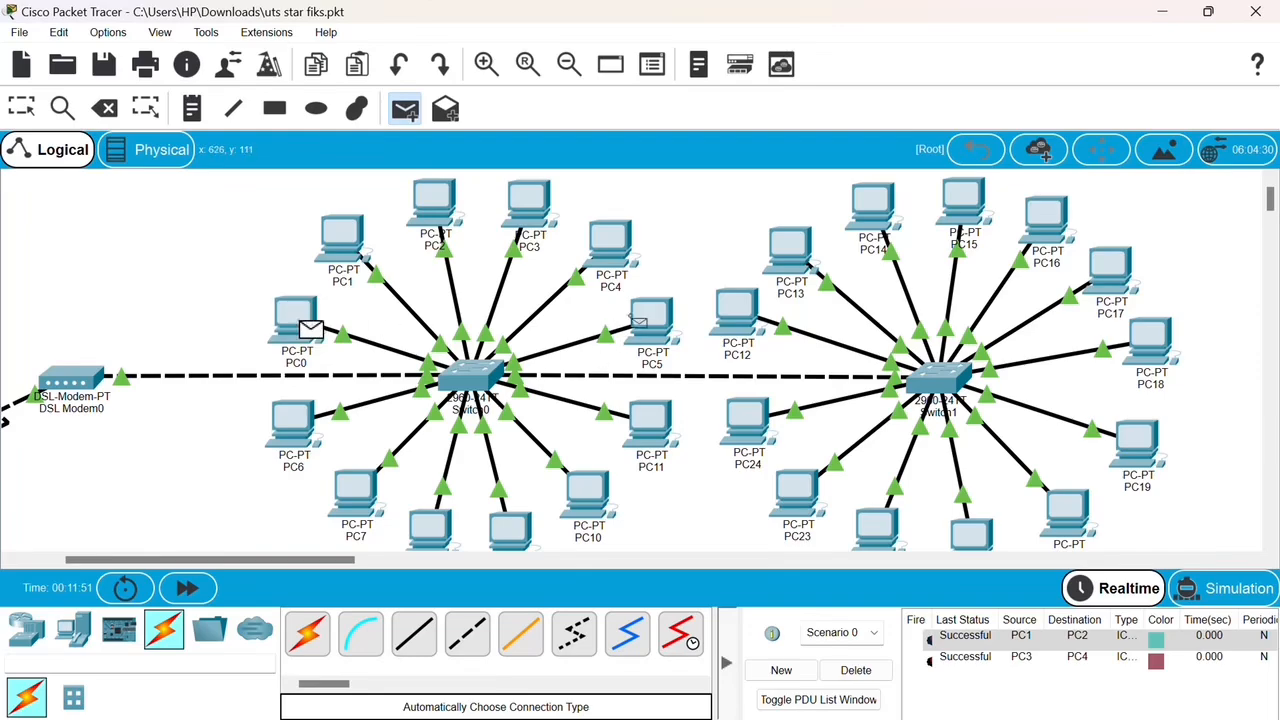
click(640, 320)
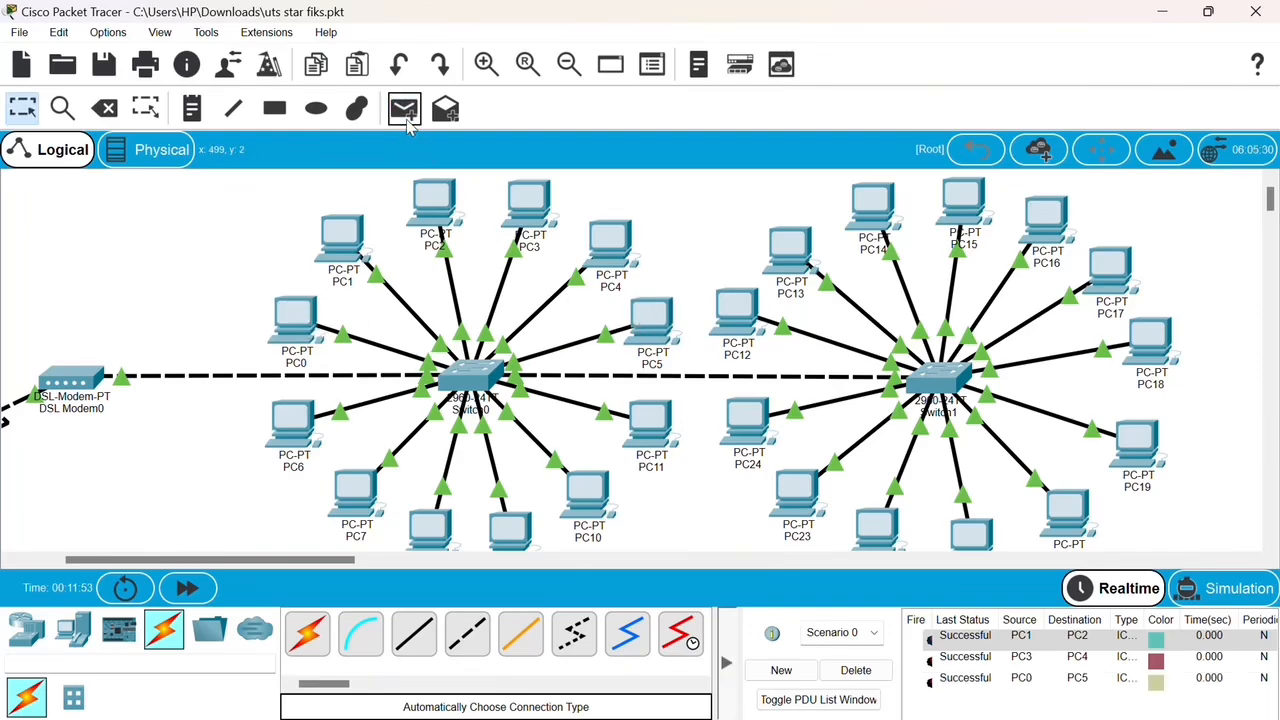
click(404, 108)
click(284, 420)
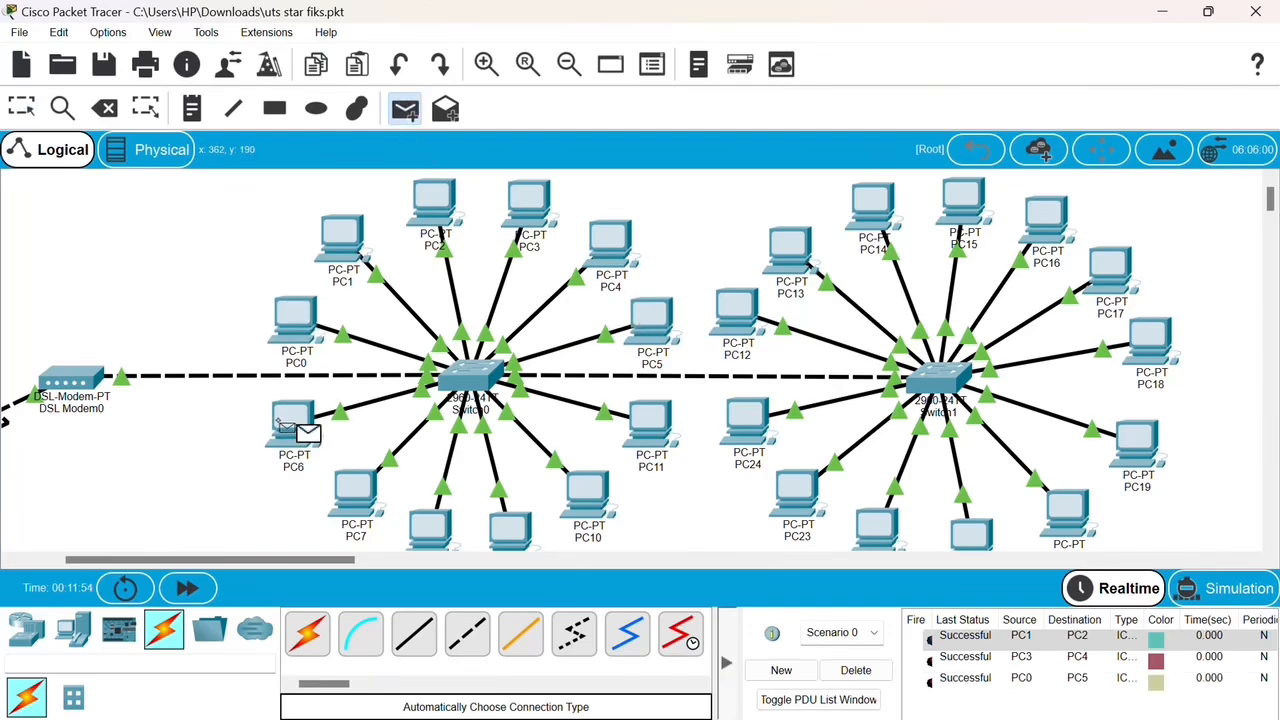
click(648, 425)
Send simple PDUs from PC7 to PC10 and from PC8 to PC9 to test their connections
click(404, 110)
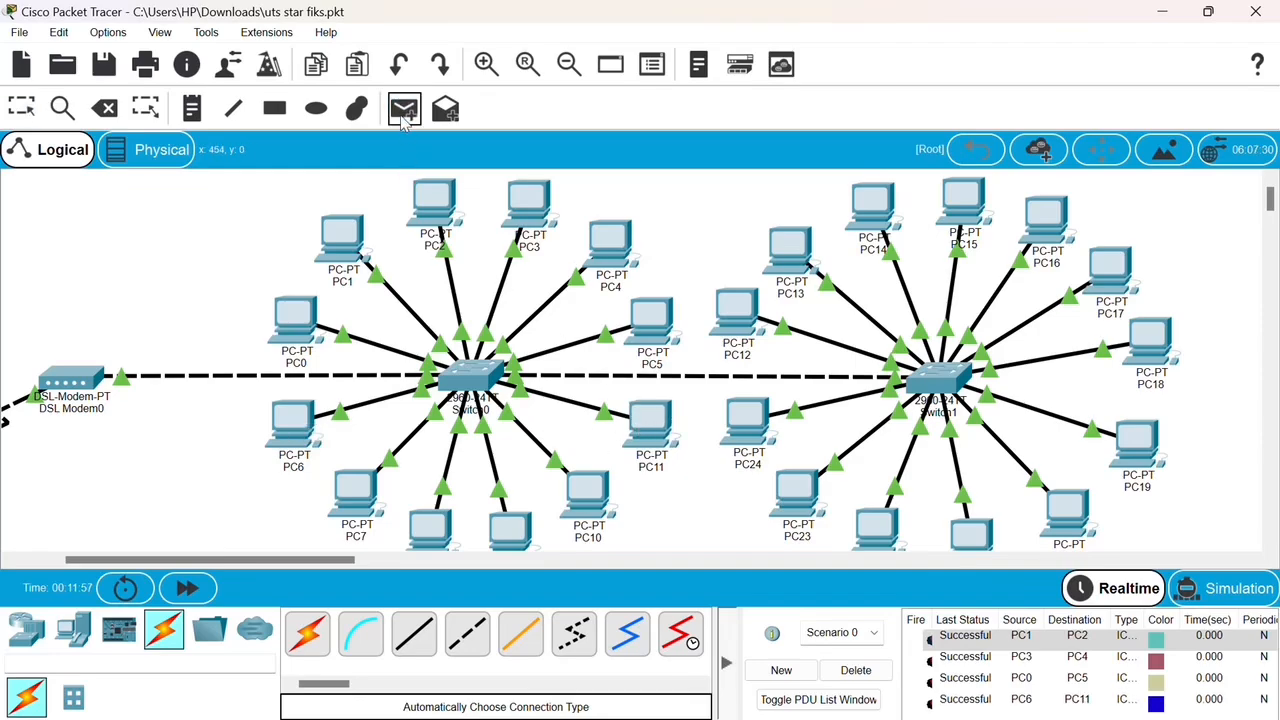
click(350, 488)
click(581, 497)
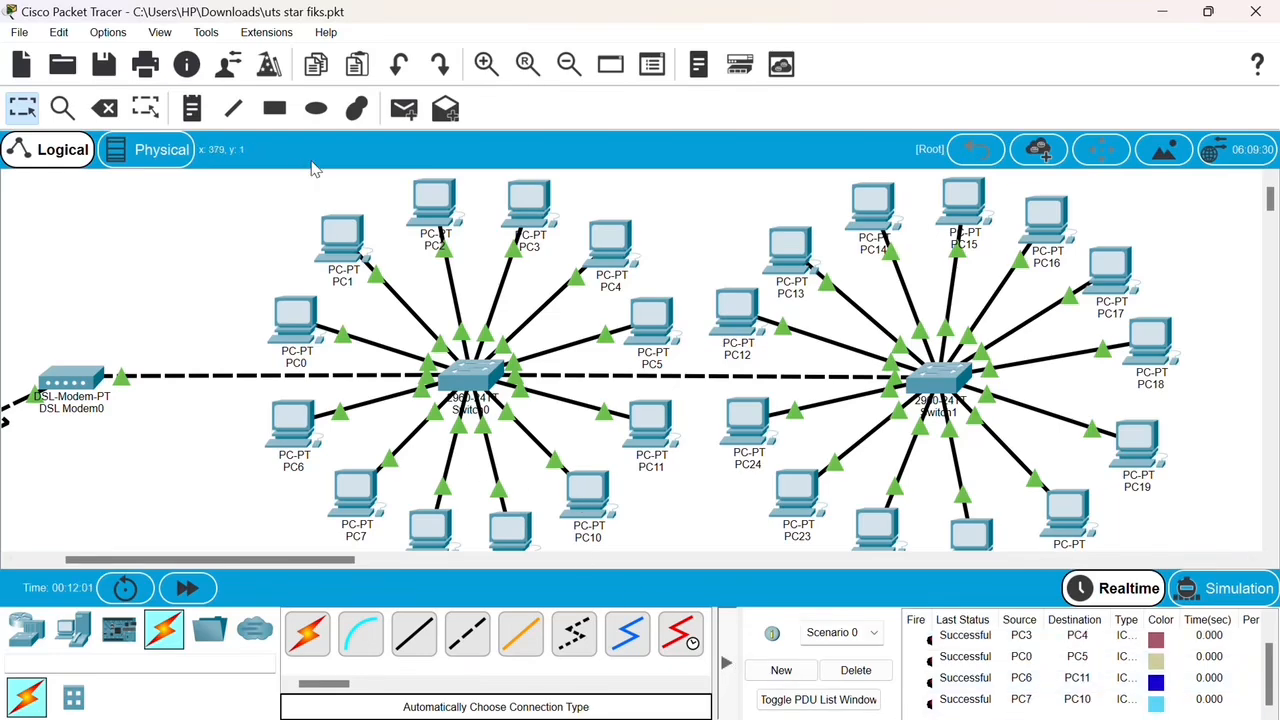
click(404, 108)
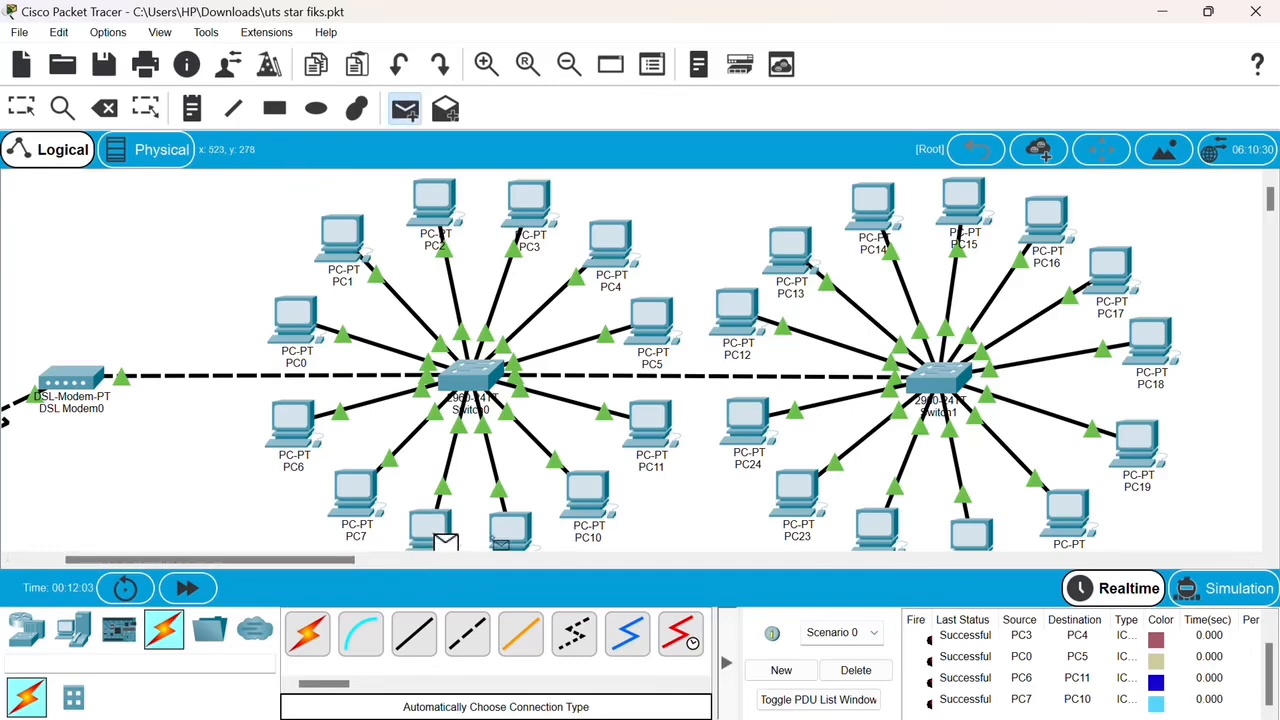
click(510, 530)
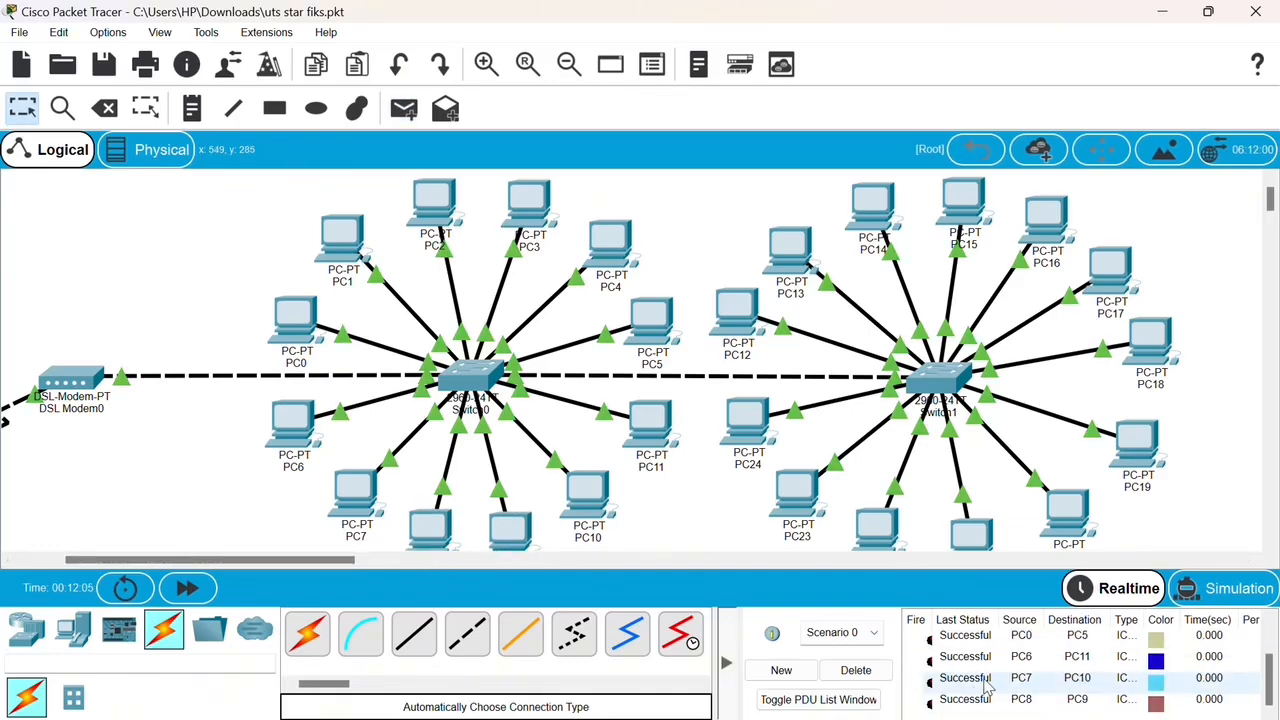
Send simple PDUs from PC12 to PC18 and from PC24 to PC19 to test their connections
click(405, 118)
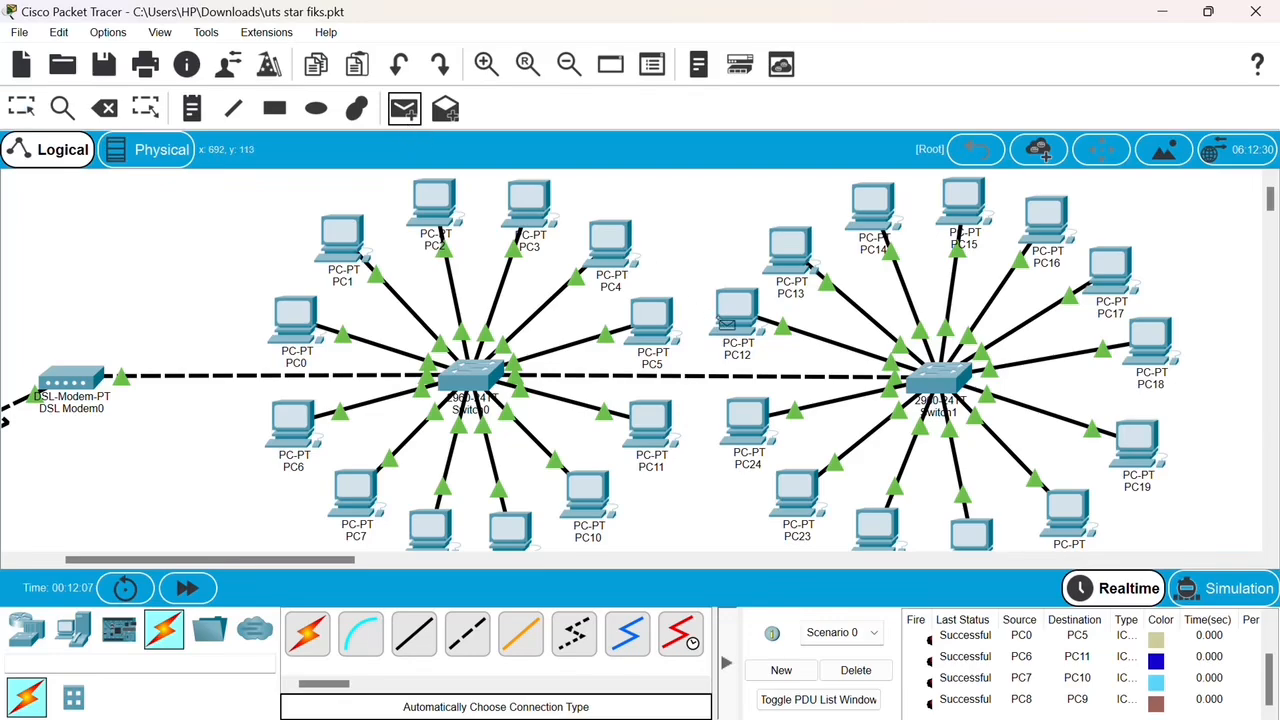
click(730, 318)
click(1148, 338)
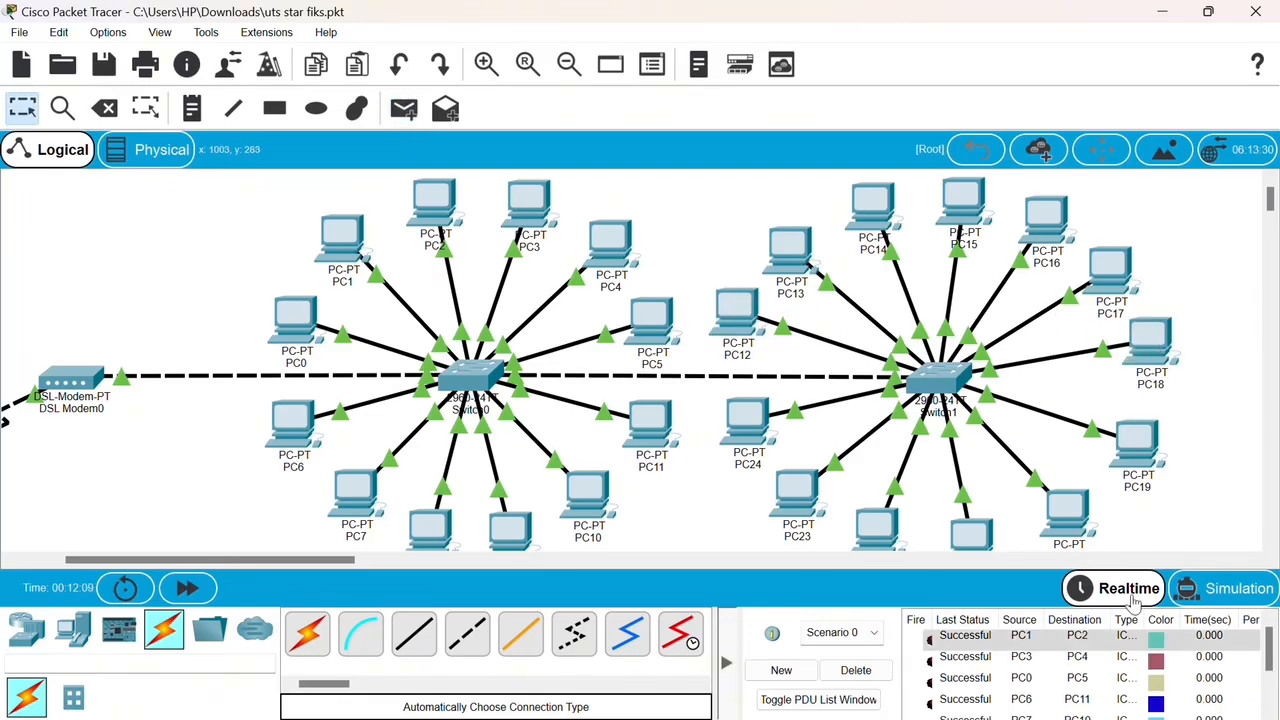
click(406, 116)
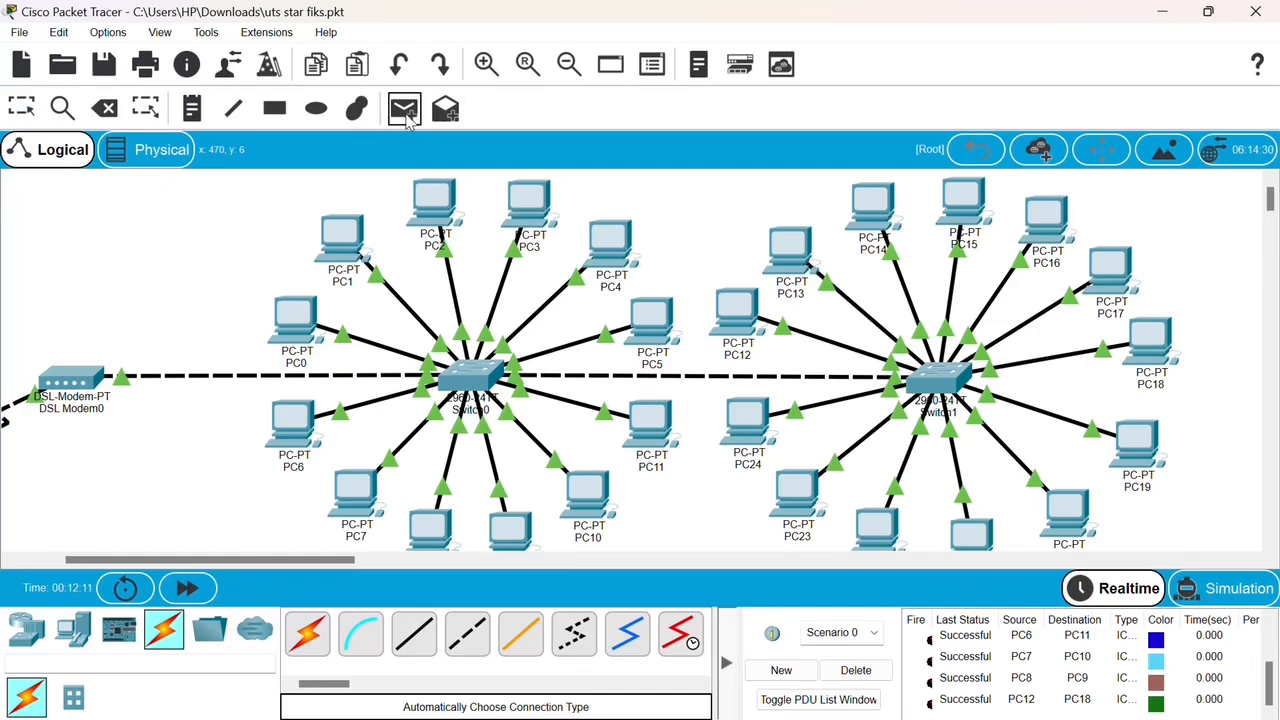
click(765, 437)
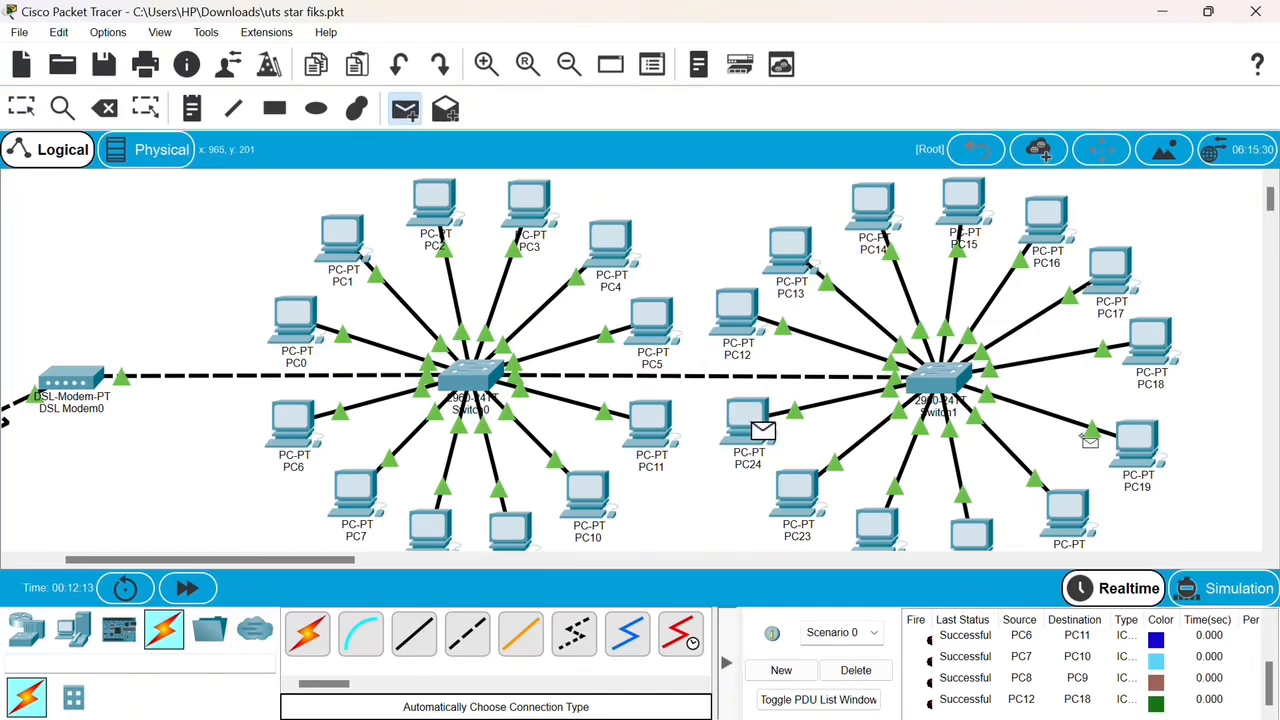
click(1140, 456)
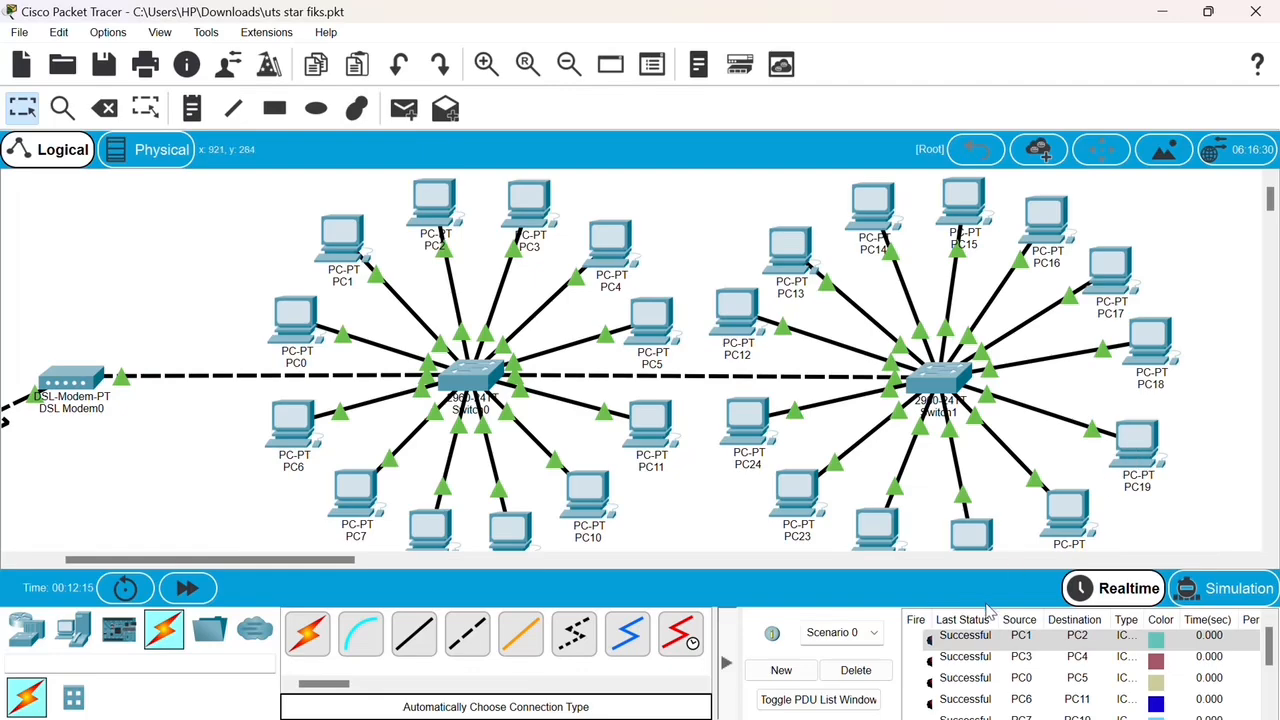
Send simple PDUs from PC22 to PC20 and from PC13 to PC17 to test their connections
click(402, 112)
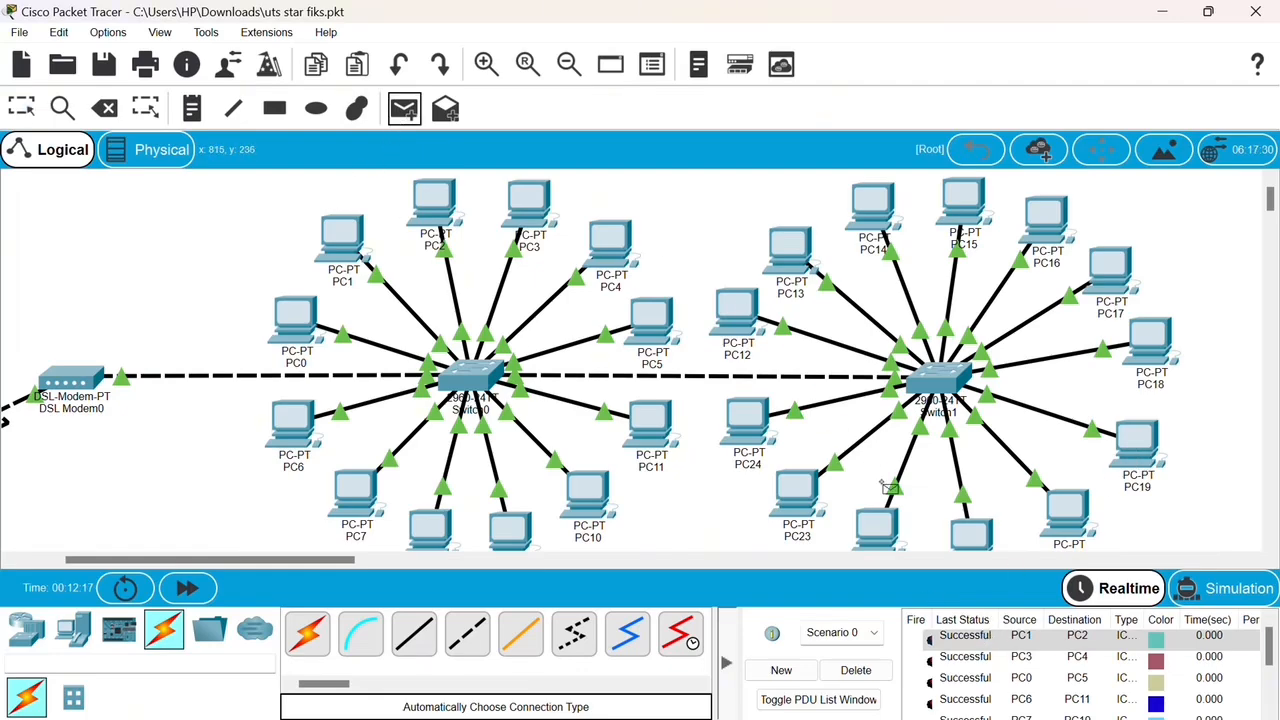
click(876, 527)
click(1063, 518)
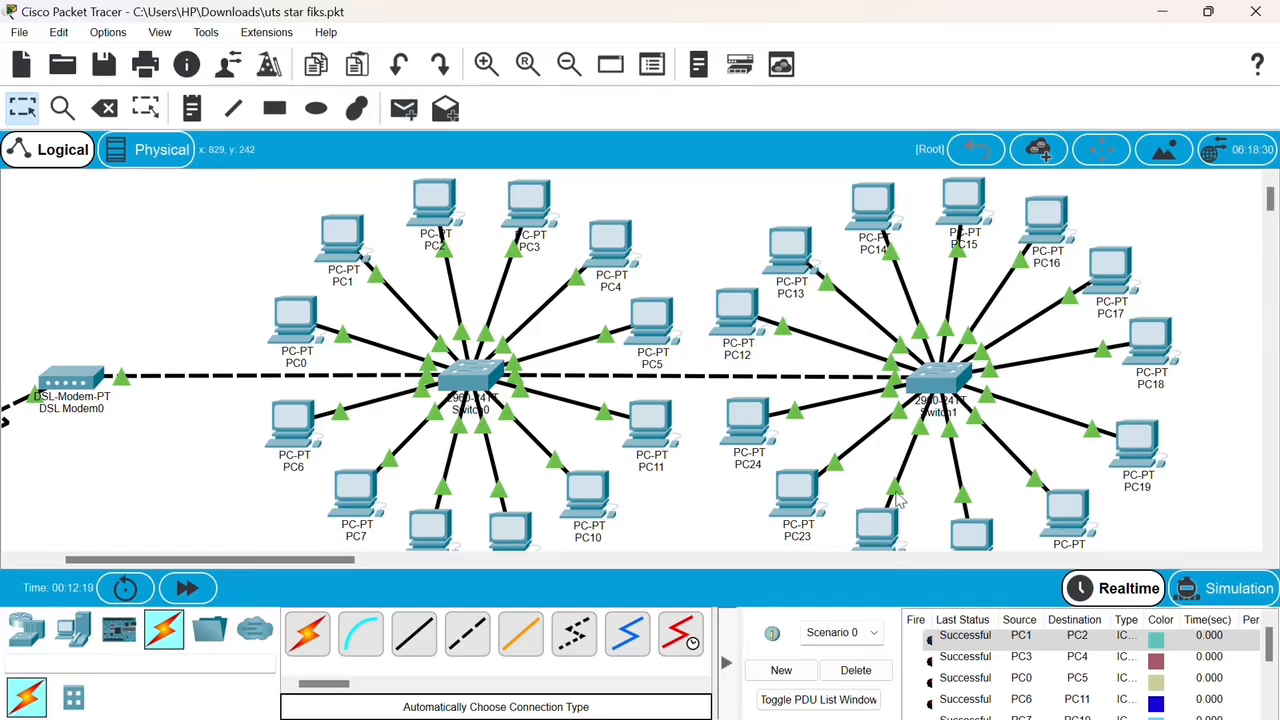
click(404, 112)
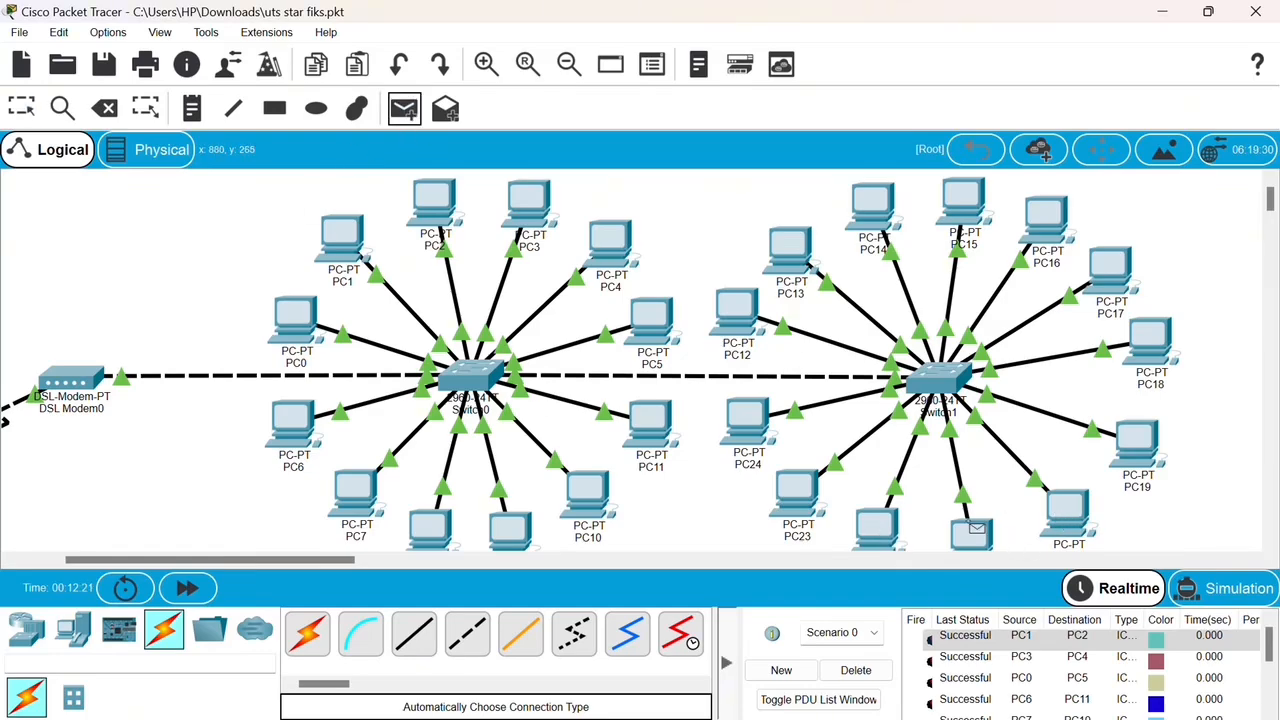
click(783, 257)
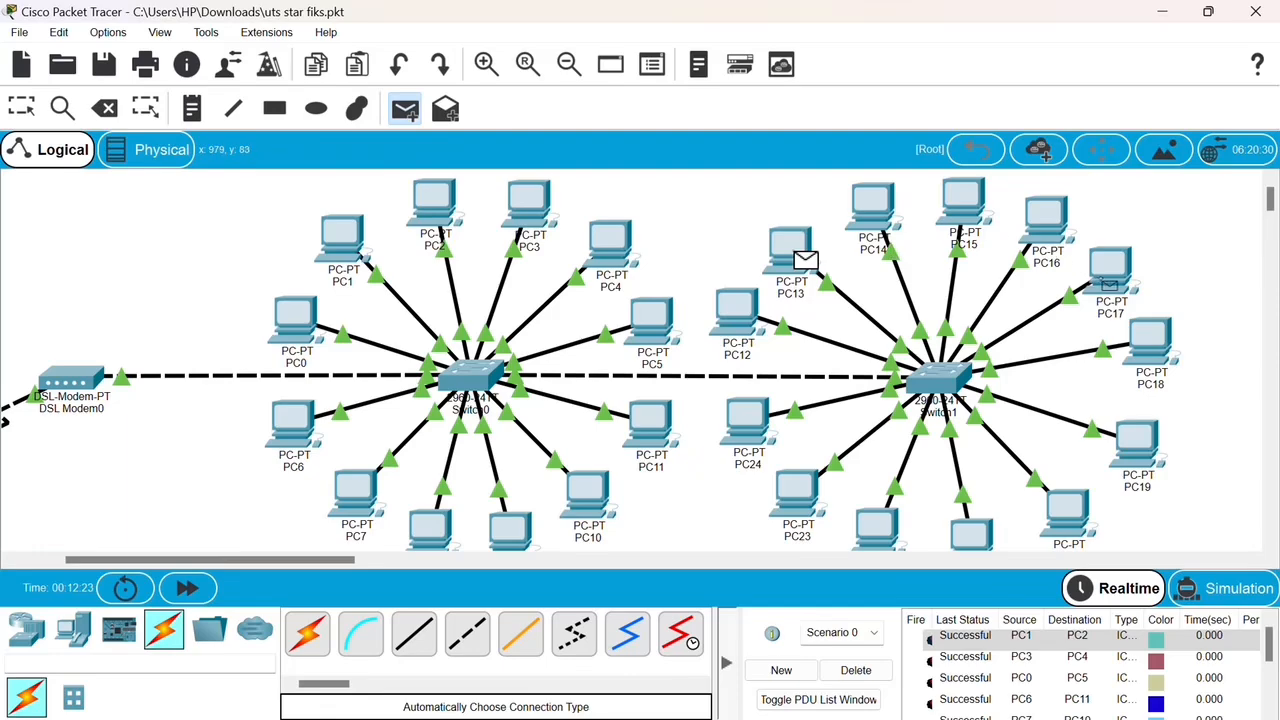
click(1105, 283)
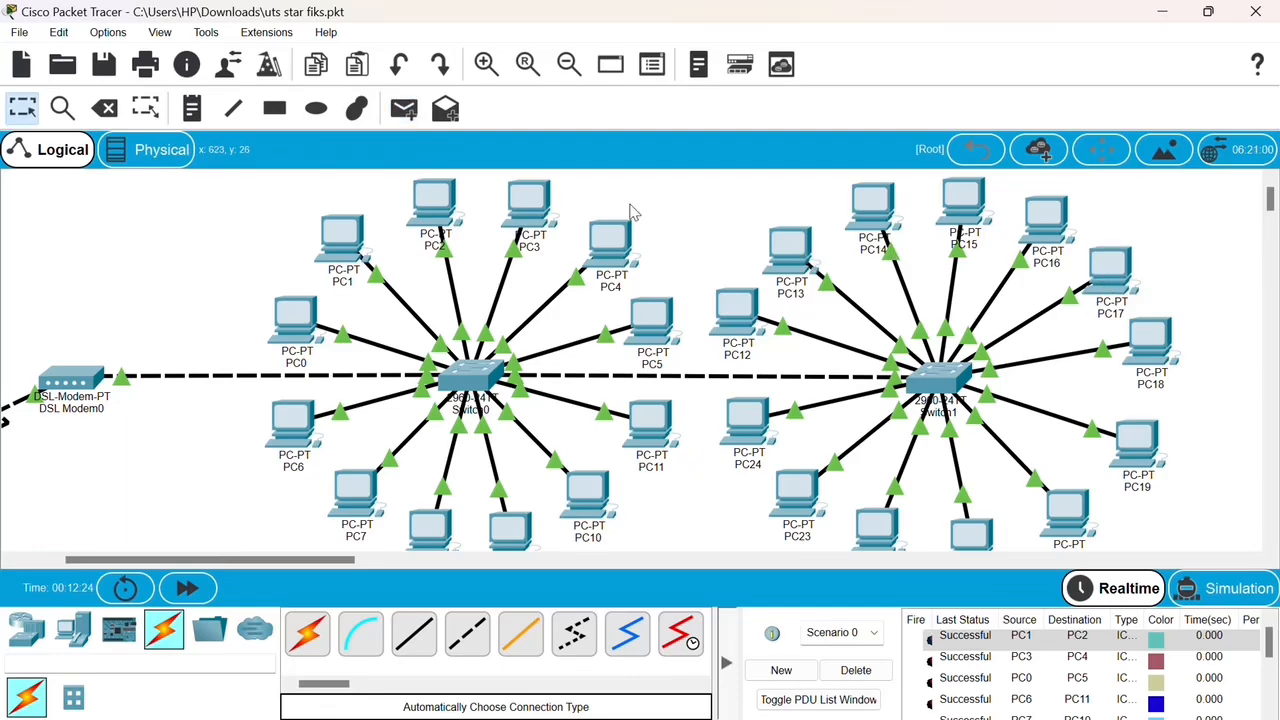
Send simple PDUs from PC14 to PC16 and from PC15 to PC21 to test their connections
click(404, 110)
click(866, 208)
click(1040, 232)
click(404, 110)
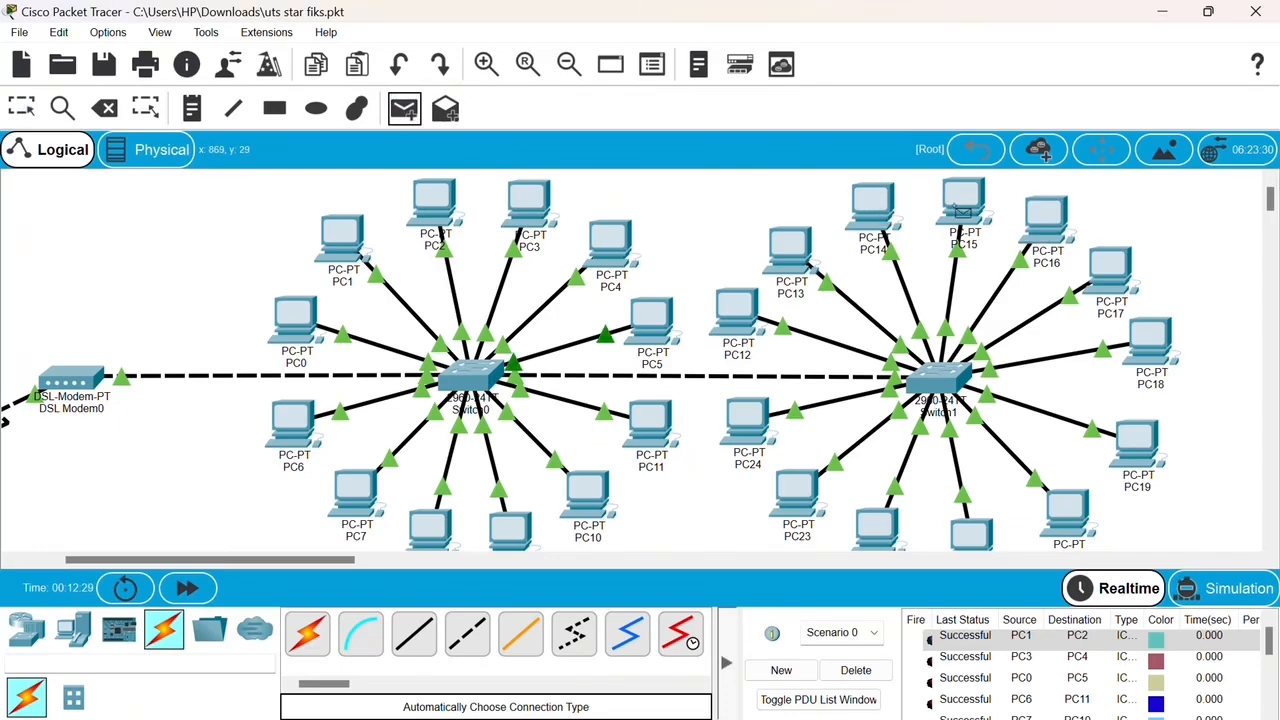
click(962, 205)
click(972, 534)
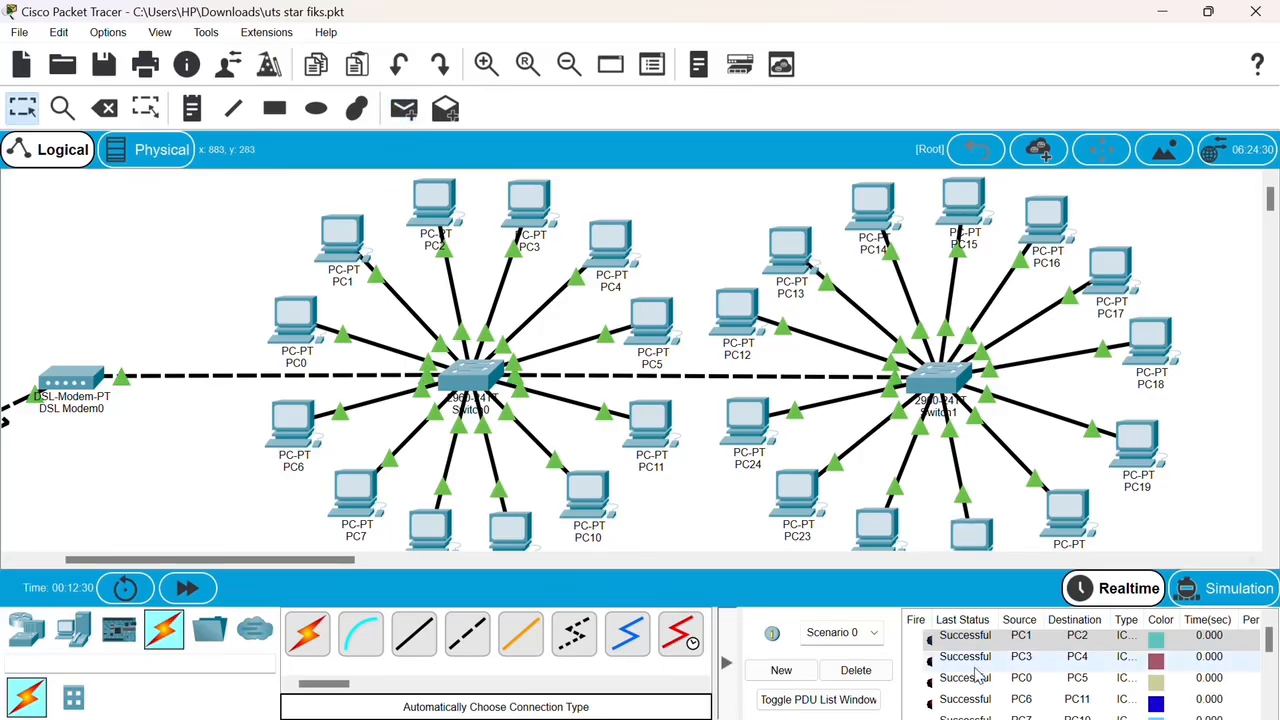